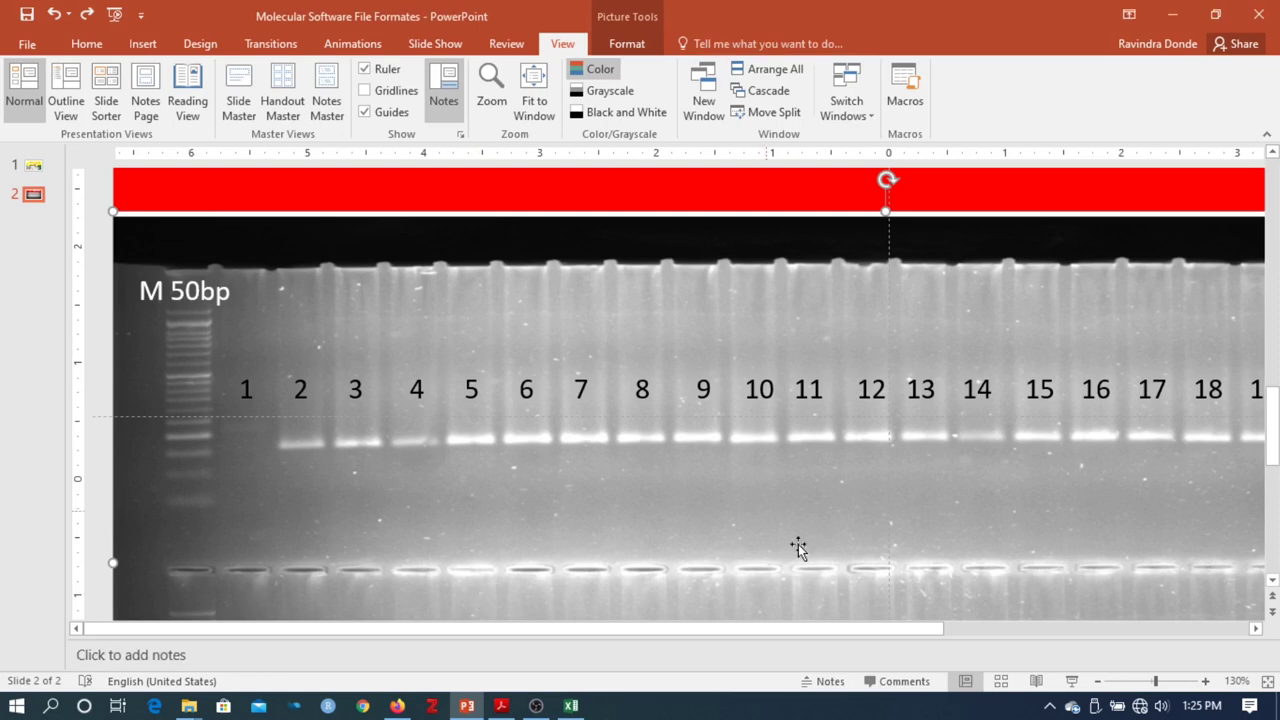
Zoom out to fit the whole DATA SCORING gel slide and lower the horizontal guide slightly.
click(1097, 681)
click(1097, 681)
click(1097, 681)
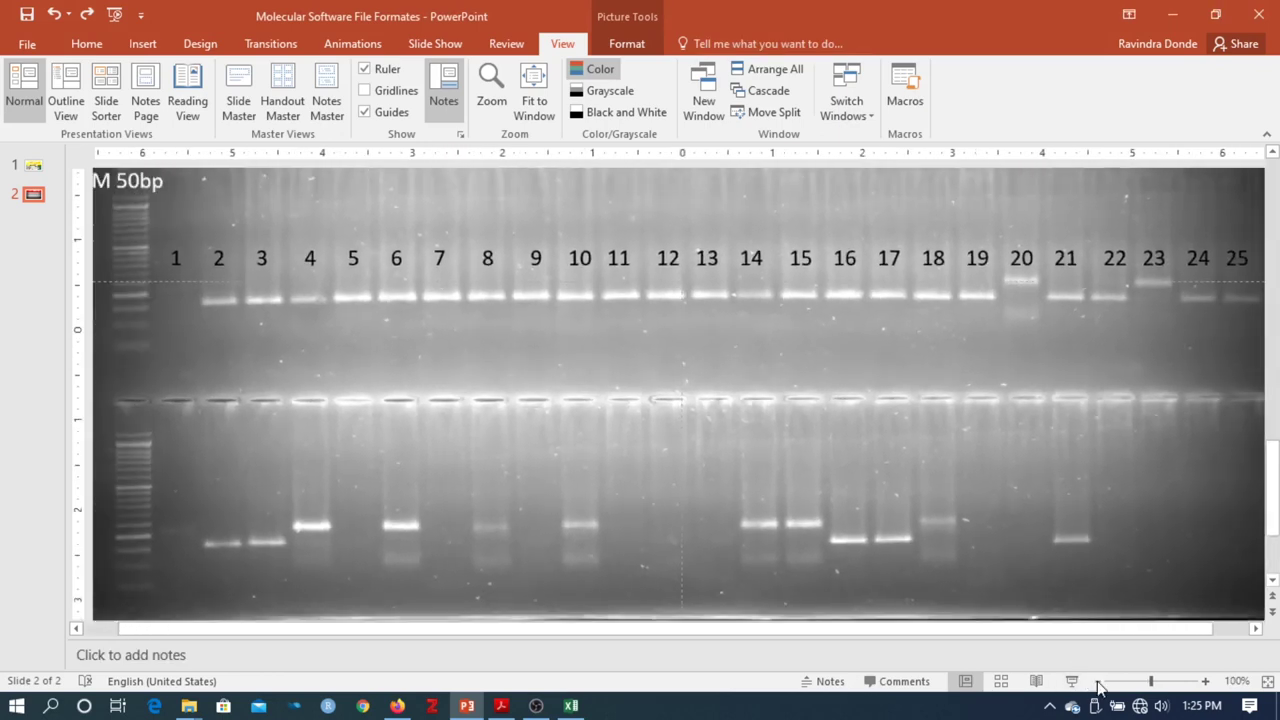
click(1097, 681)
click(1097, 681)
click(1097, 681)
click(1097, 681)
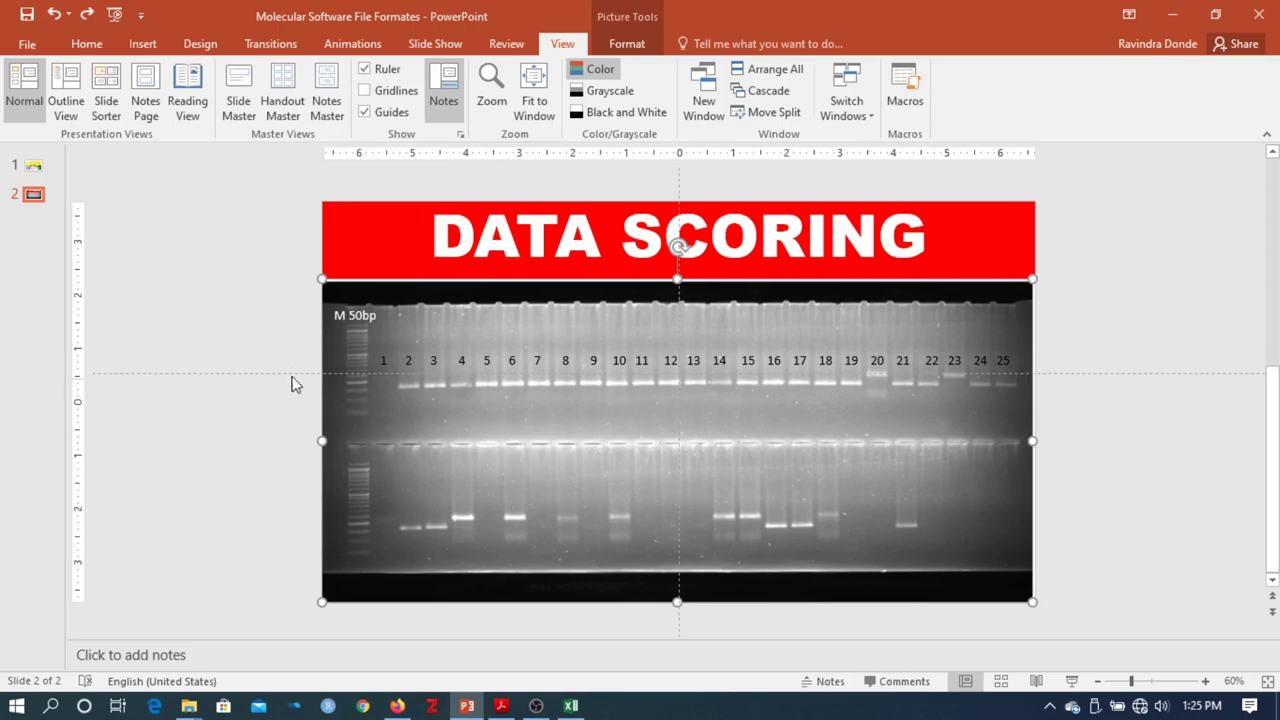
drag(294, 373, 301, 413)
Zoom to about 118% on the ladder lane and M 50bp label, and raise the guide to the upper band row.
click(1155, 682)
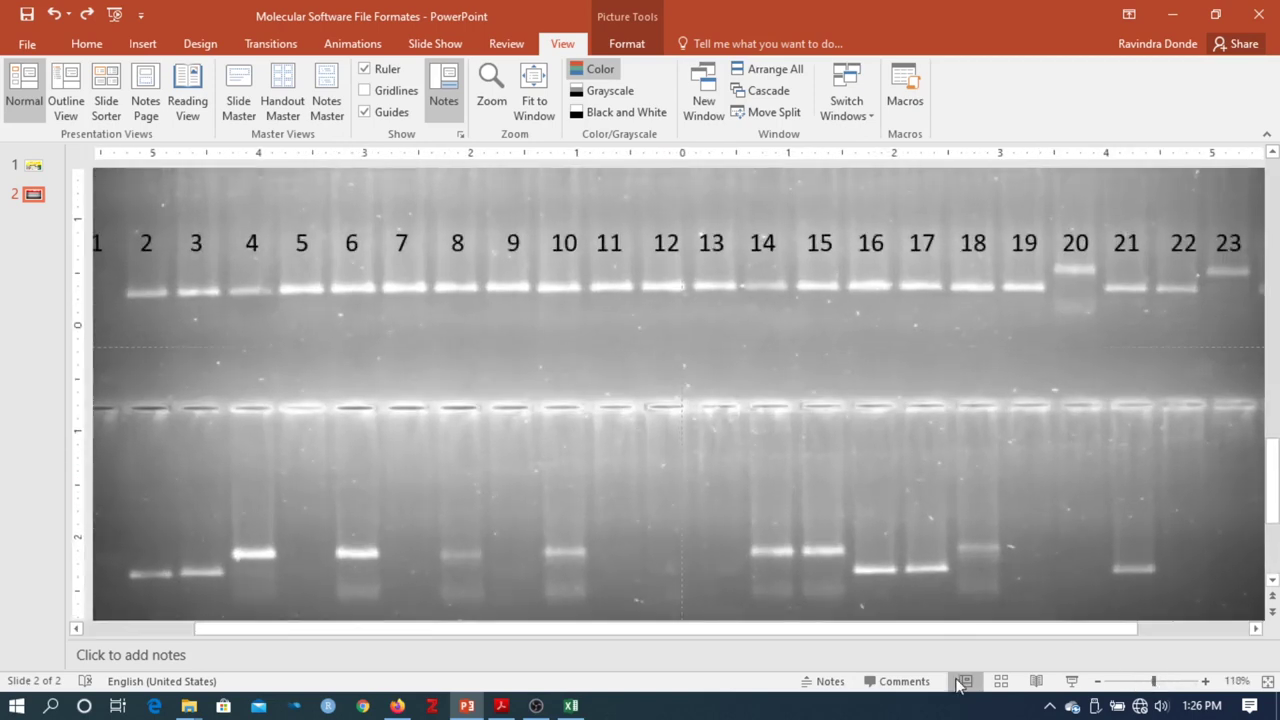
drag(787, 630, 681, 630)
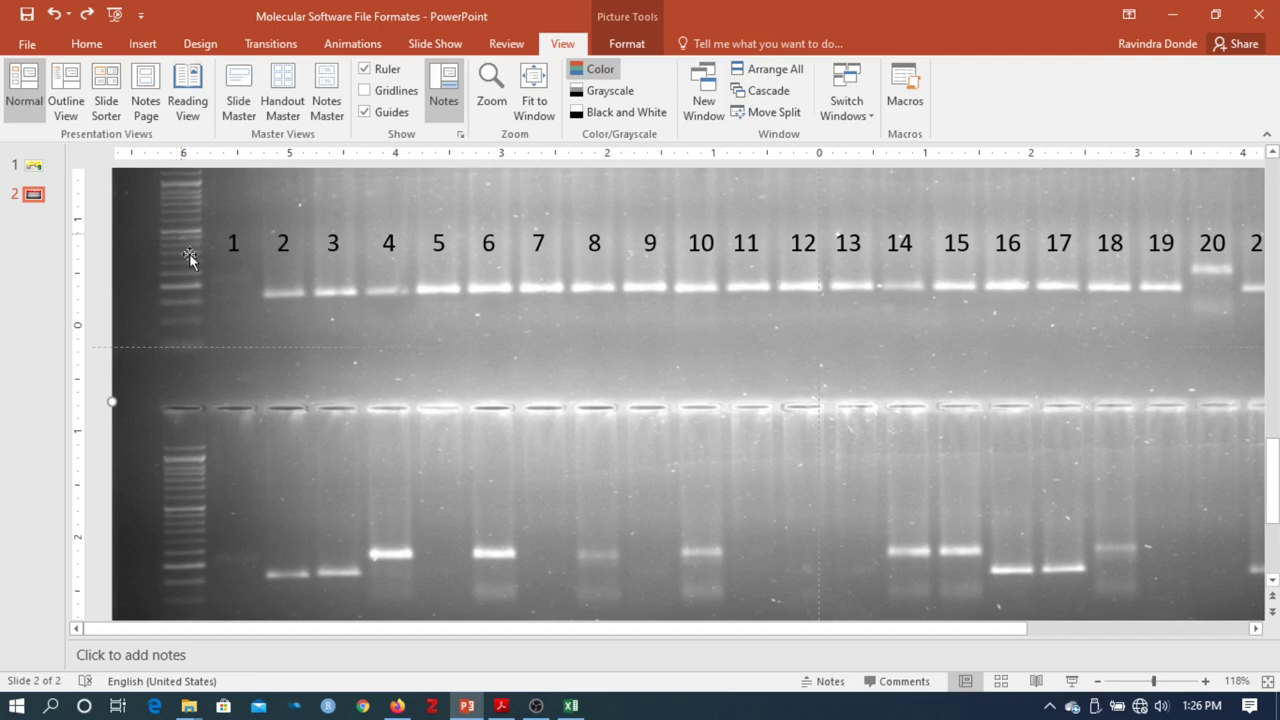
scroll(203, 305, up, 1)
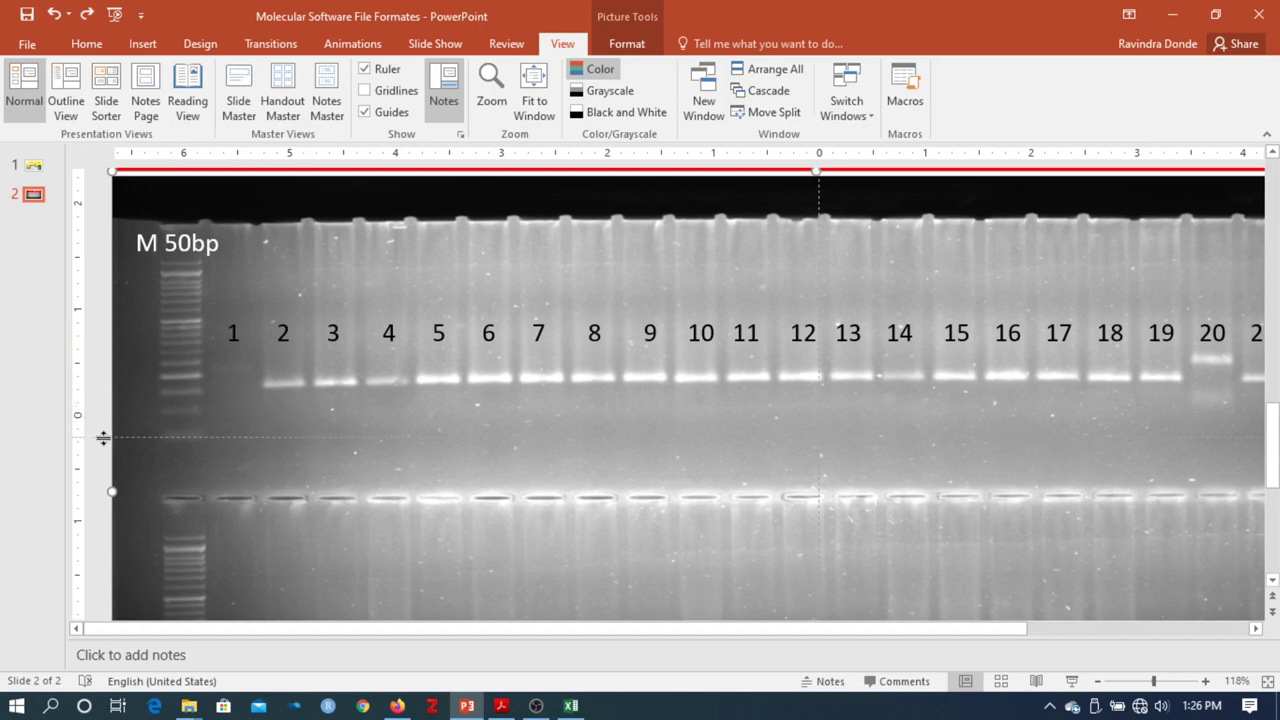
drag(103, 437, 103, 371)
drag(103, 371, 103, 367)
Restore the PowerMarker-Demo Excel window and place it beside the gel's ladder lane.
click(574, 706)
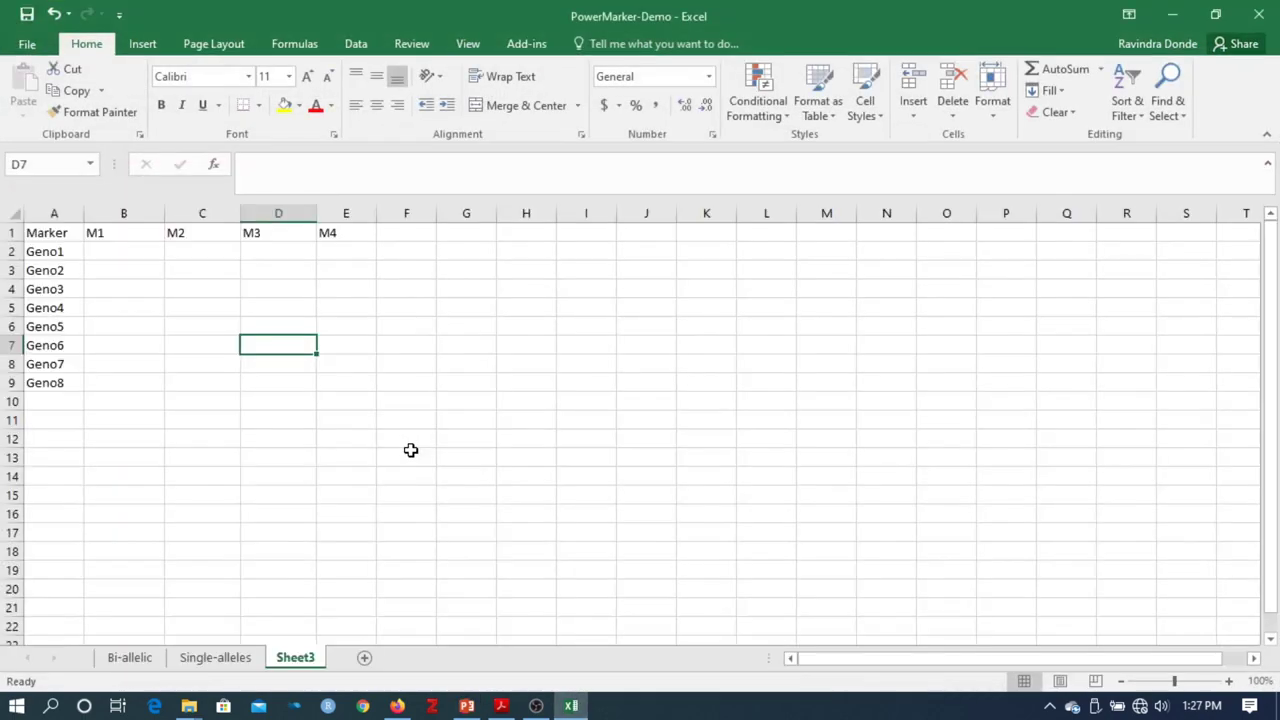
click(1216, 14)
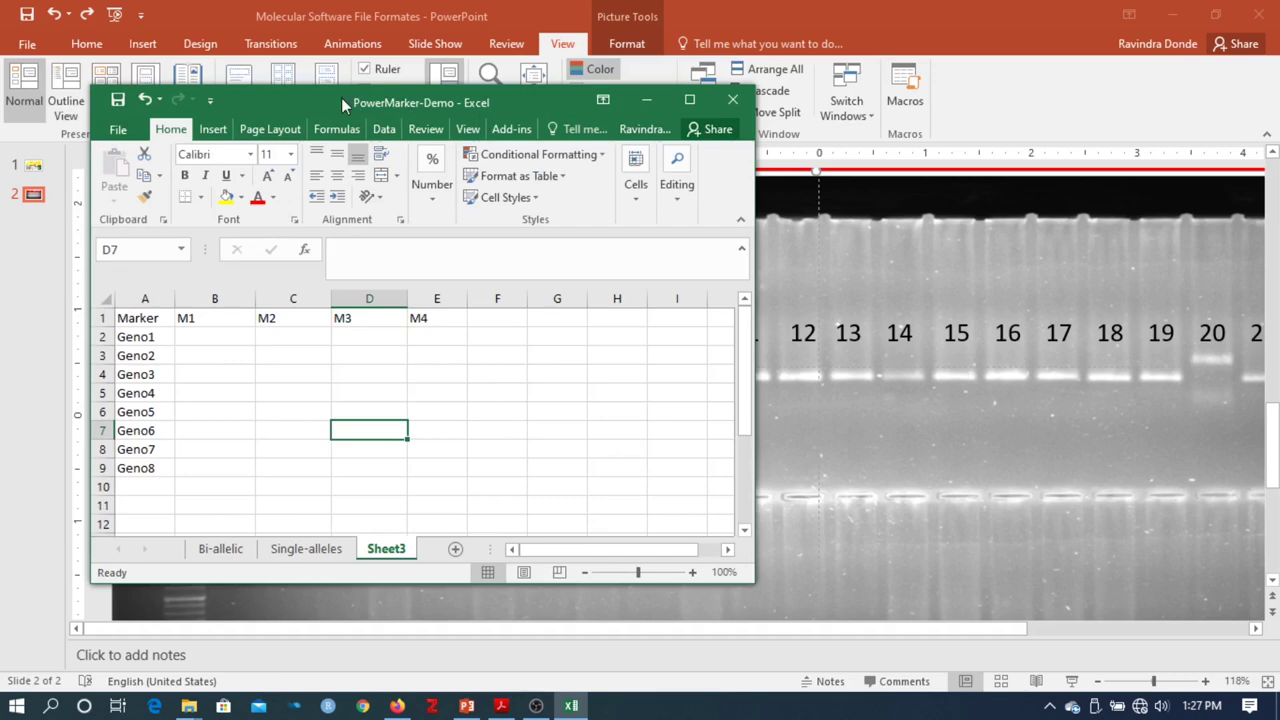
drag(341, 97, 789, 132)
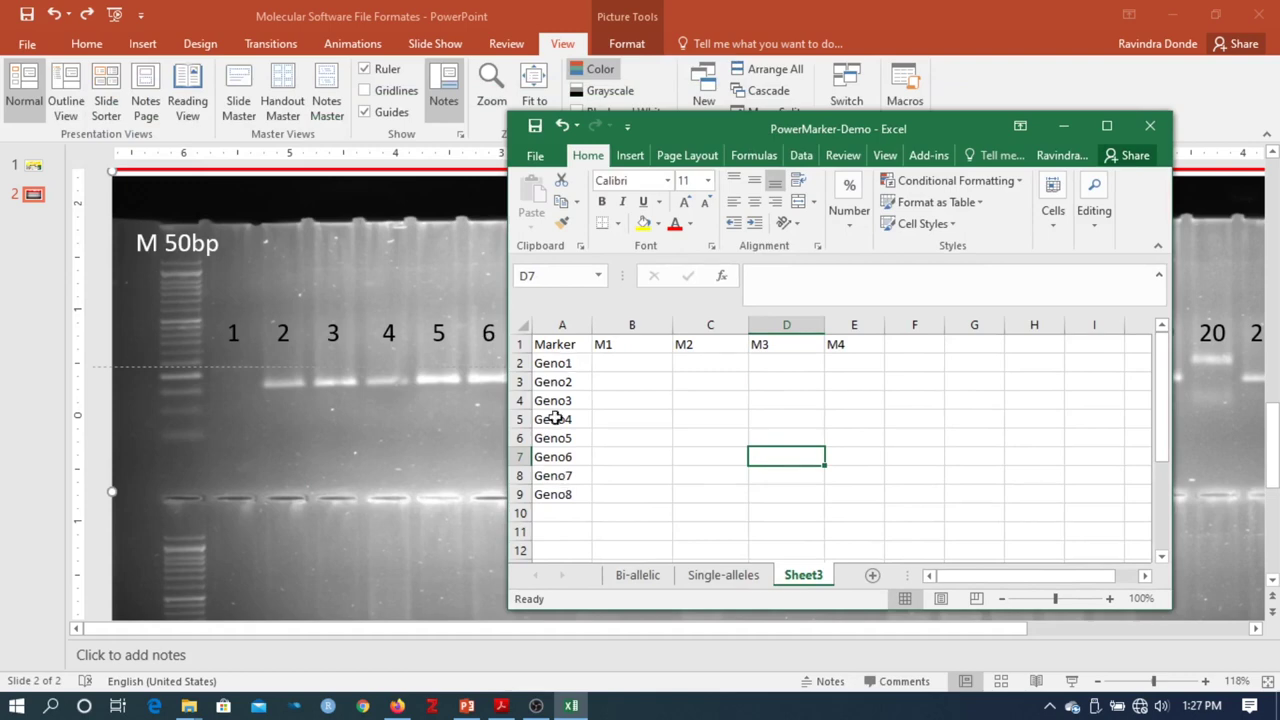
Enter 240 in cell B2 as Geno1's score for marker M1.
click(519, 344)
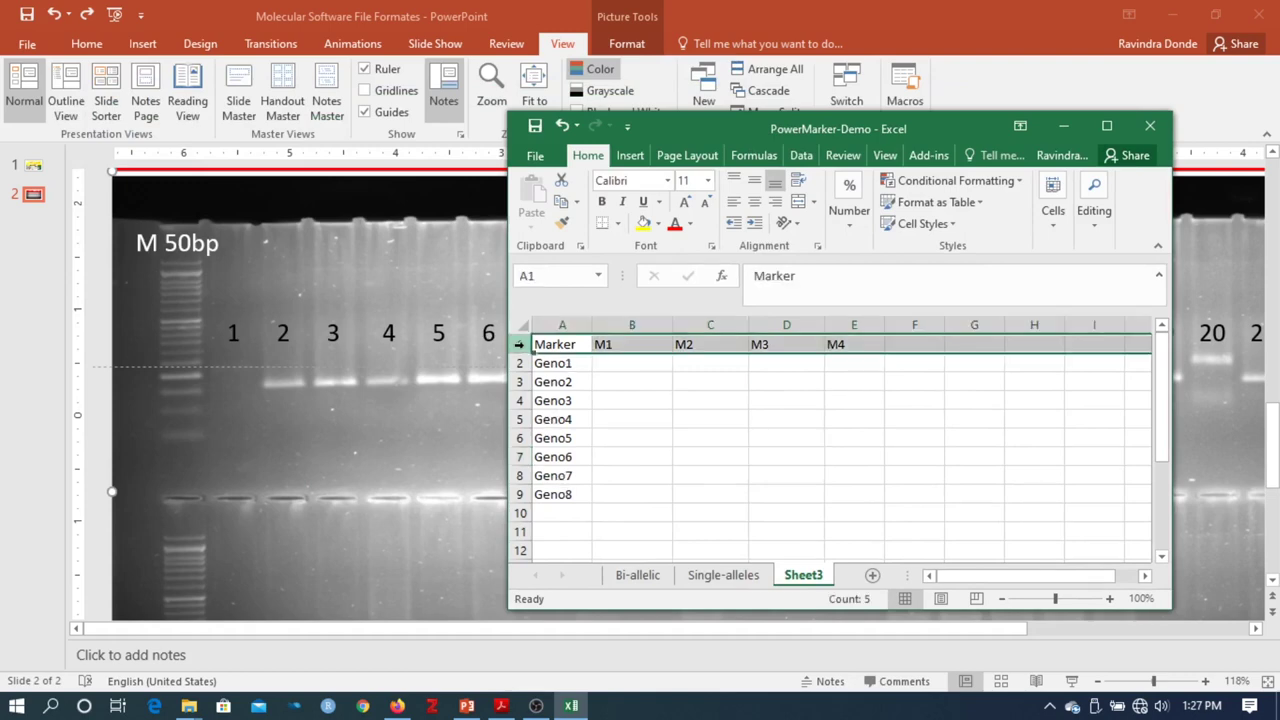
click(666, 435)
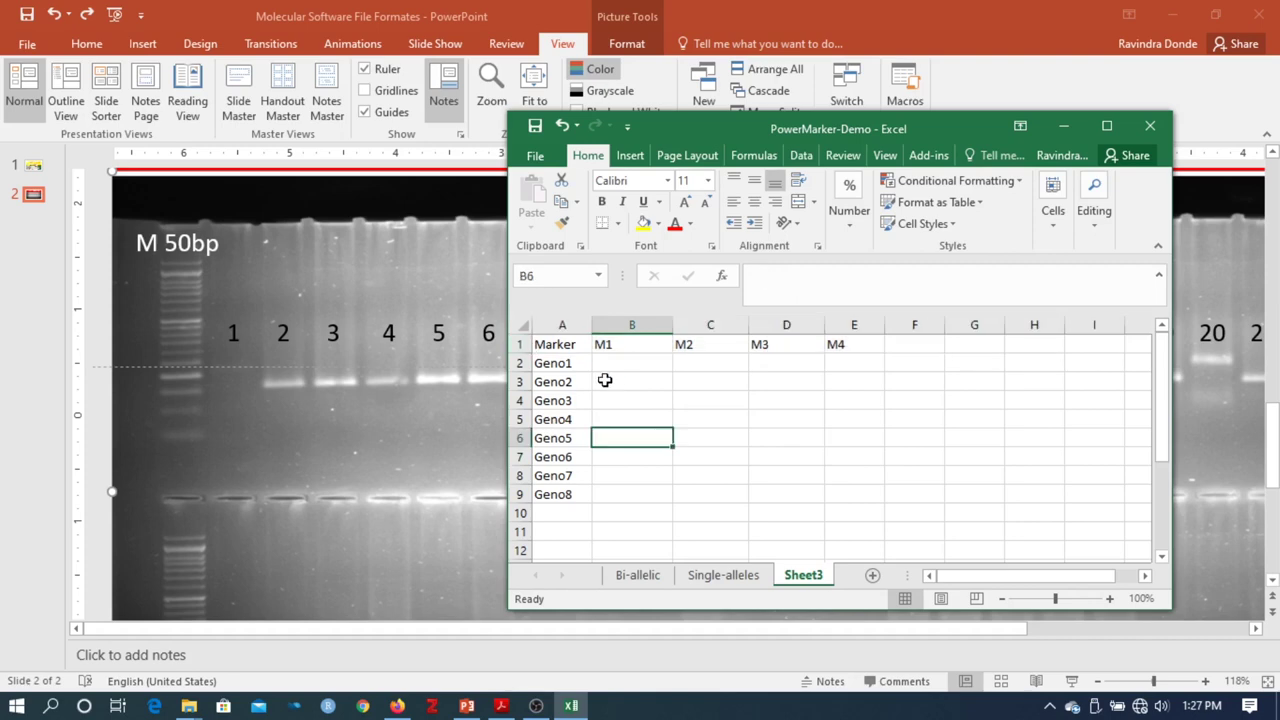
click(556, 364)
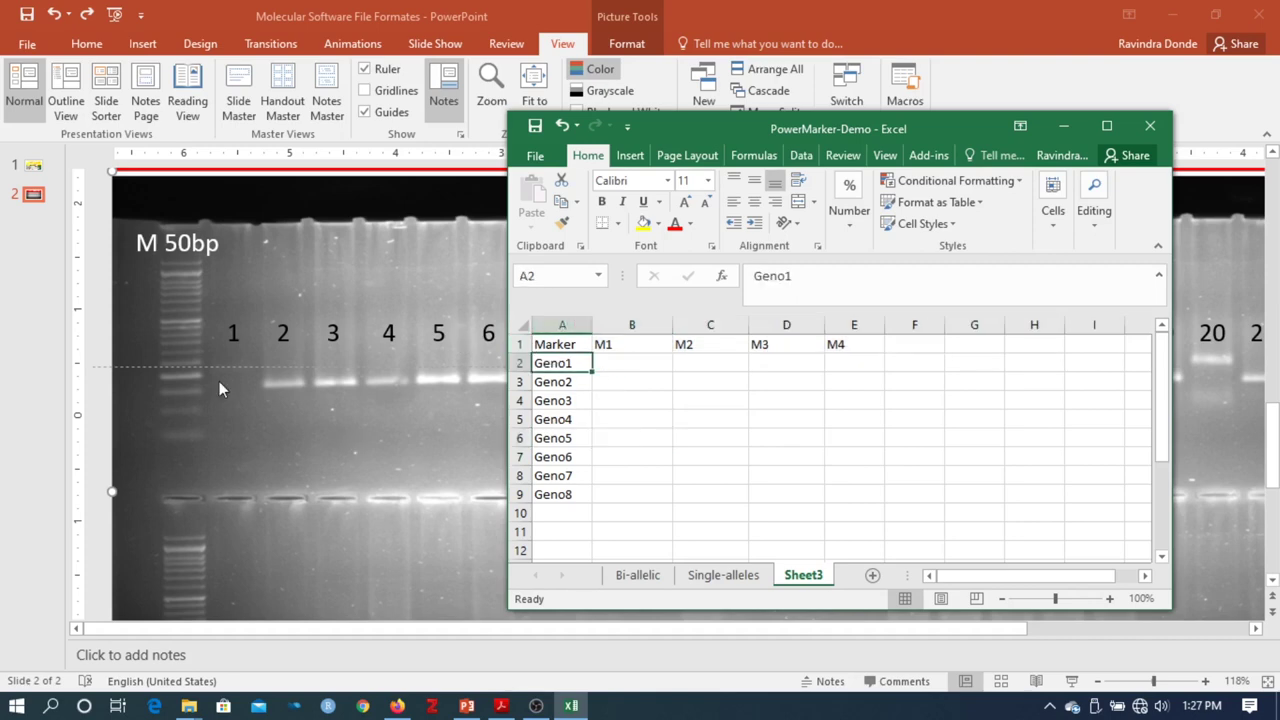
click(620, 364)
text(2)
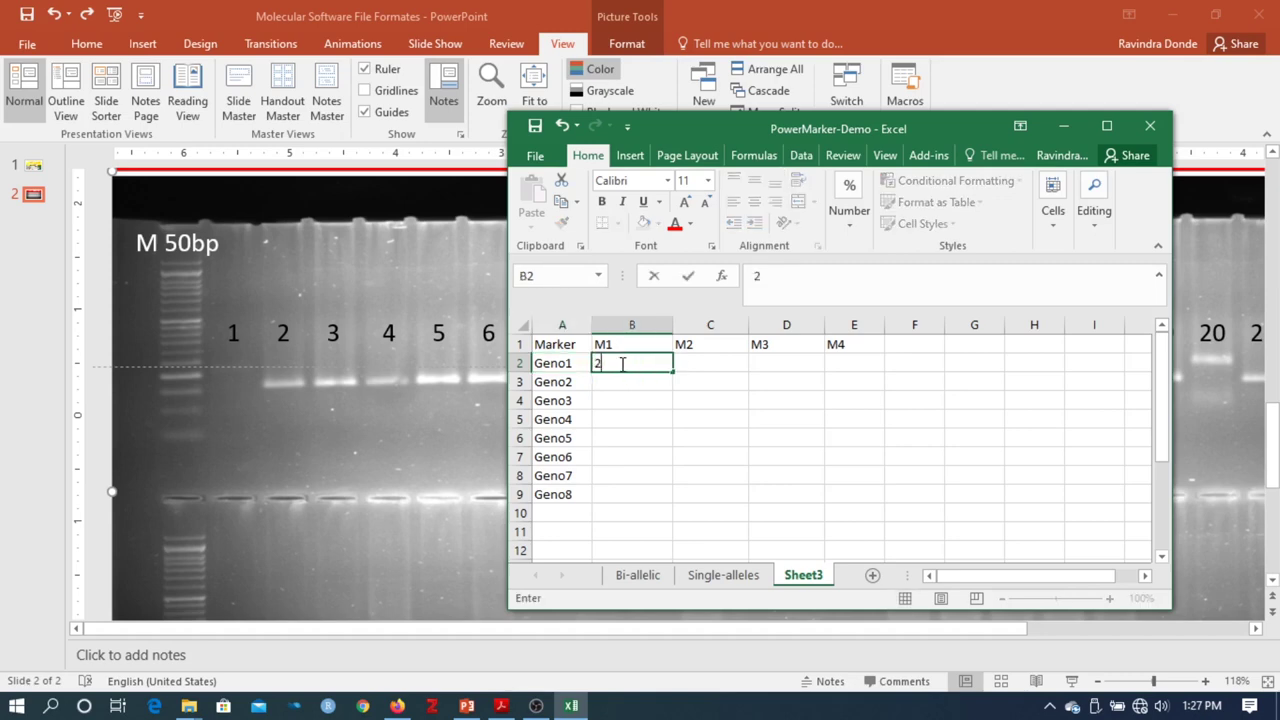
text(40)
click(676, 446)
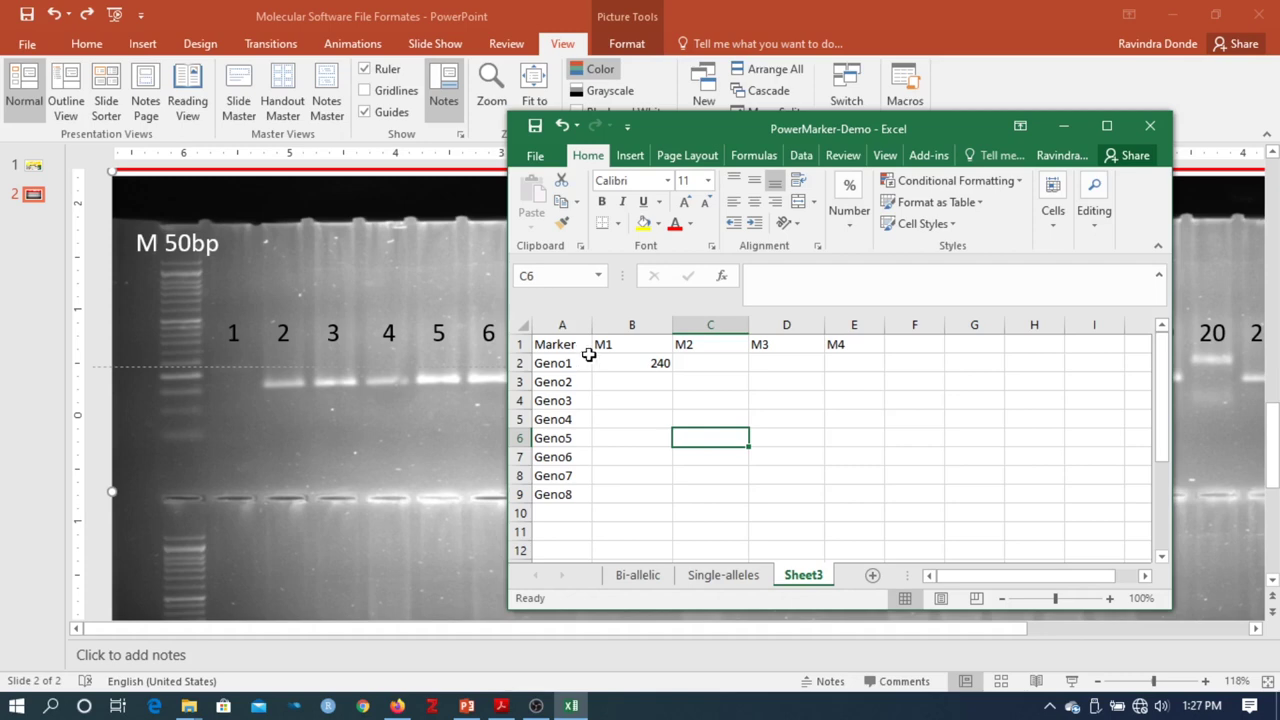
click(698, 325)
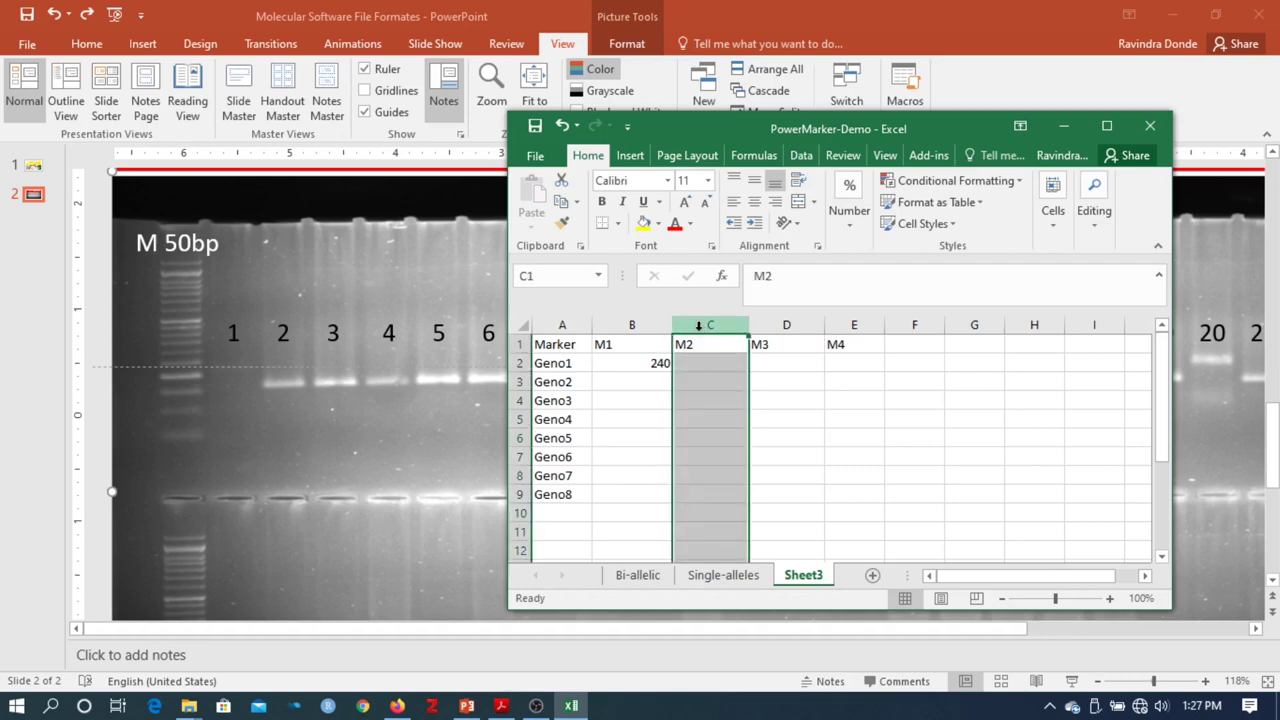
Insert a blank column before each of the M2, M3 and M4 columns on Sheet3.
right_click(698, 325)
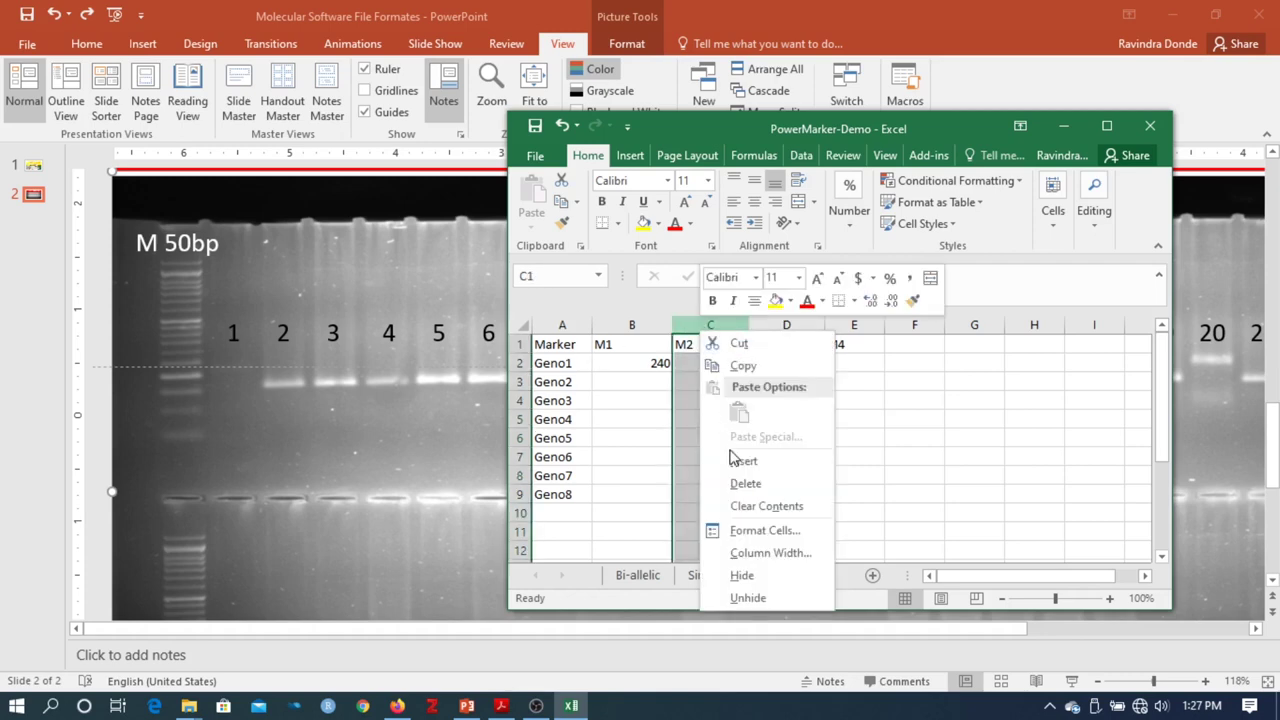
click(740, 463)
click(889, 325)
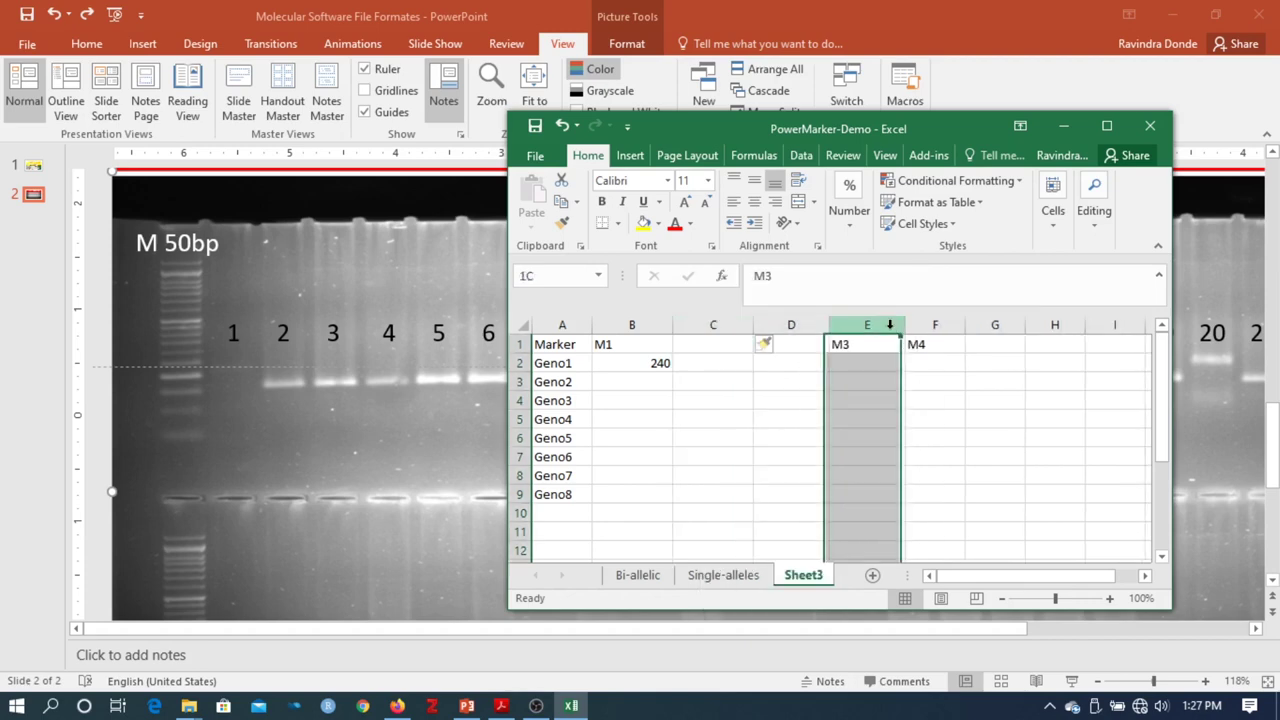
right_click(889, 325)
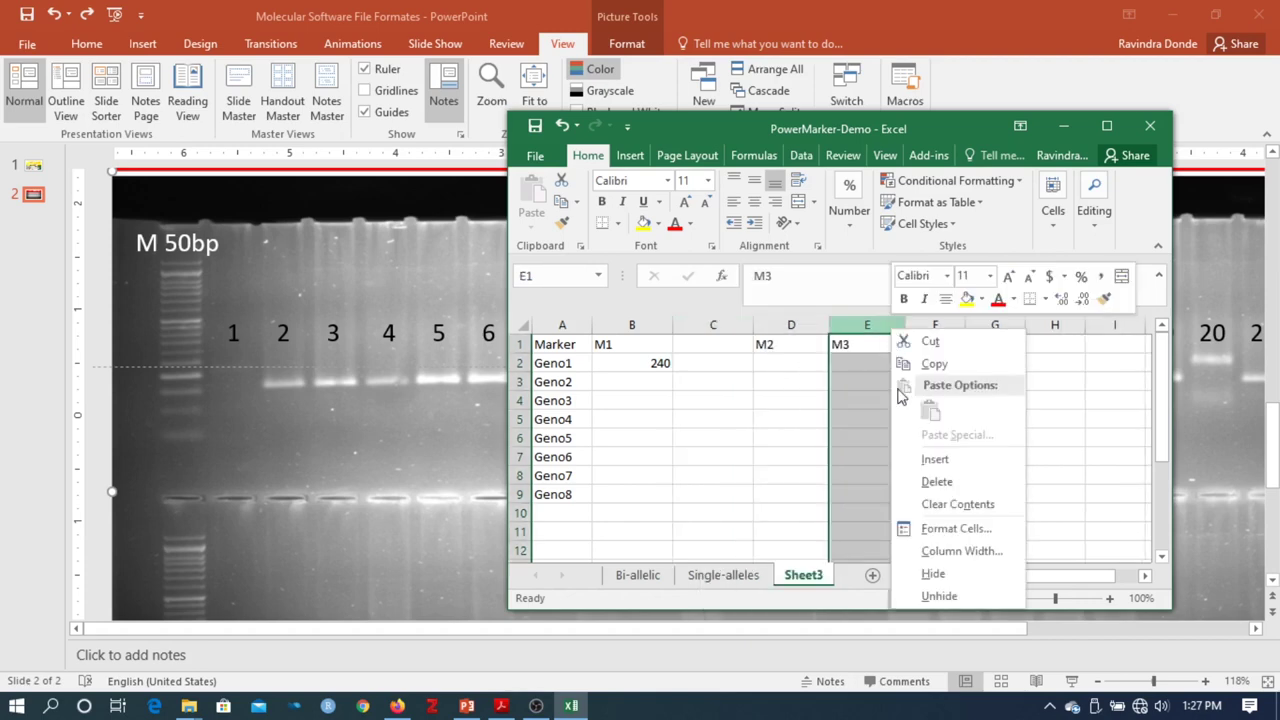
click(917, 454)
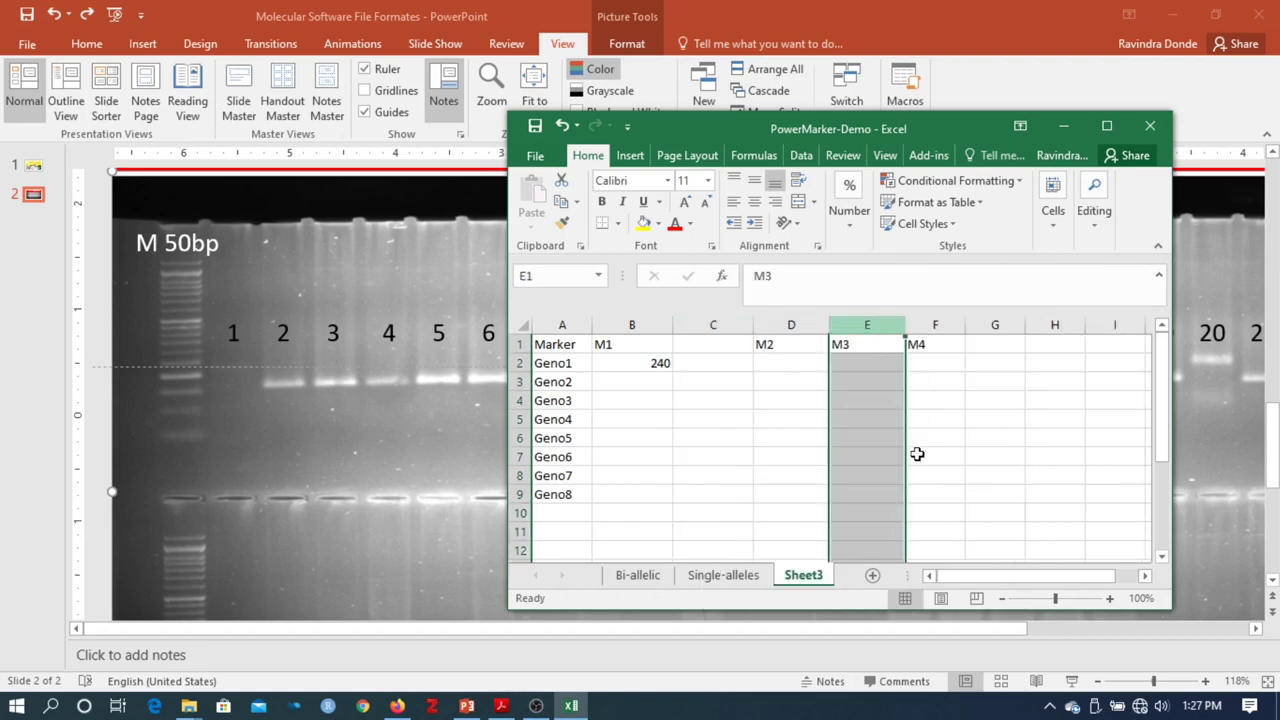
click(1011, 325)
right_click(1011, 325)
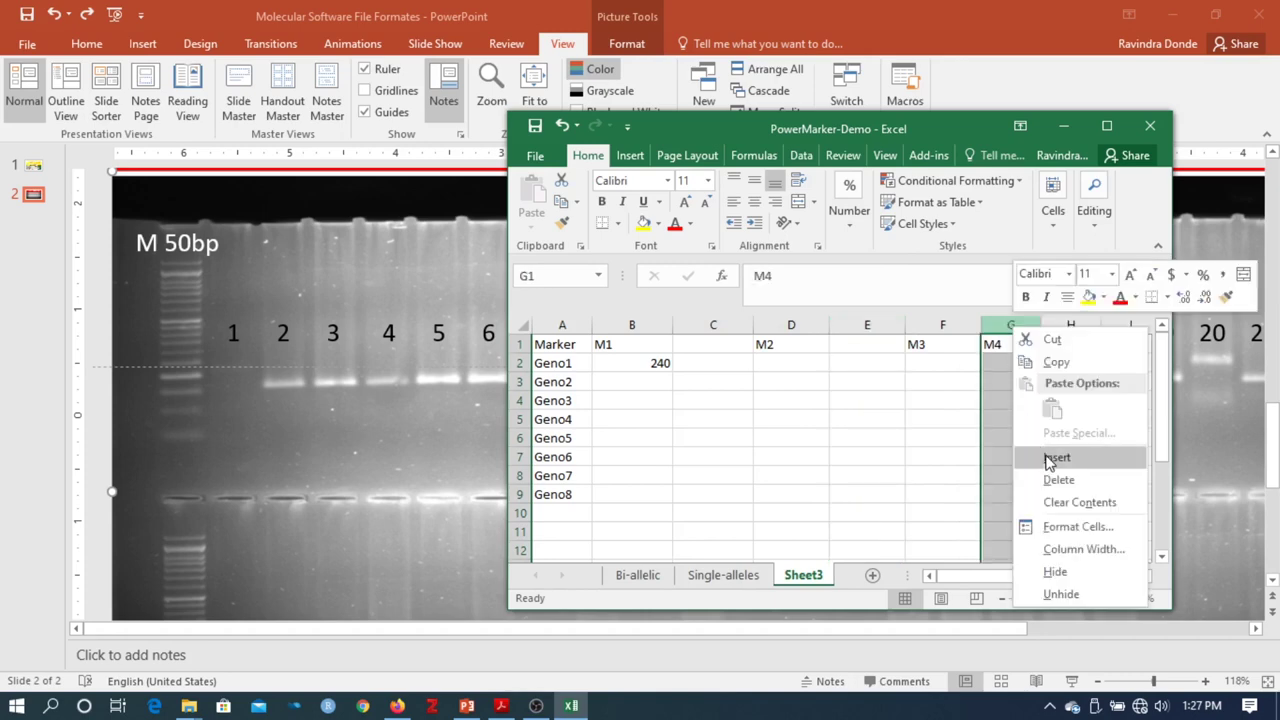
click(1057, 457)
click(820, 438)
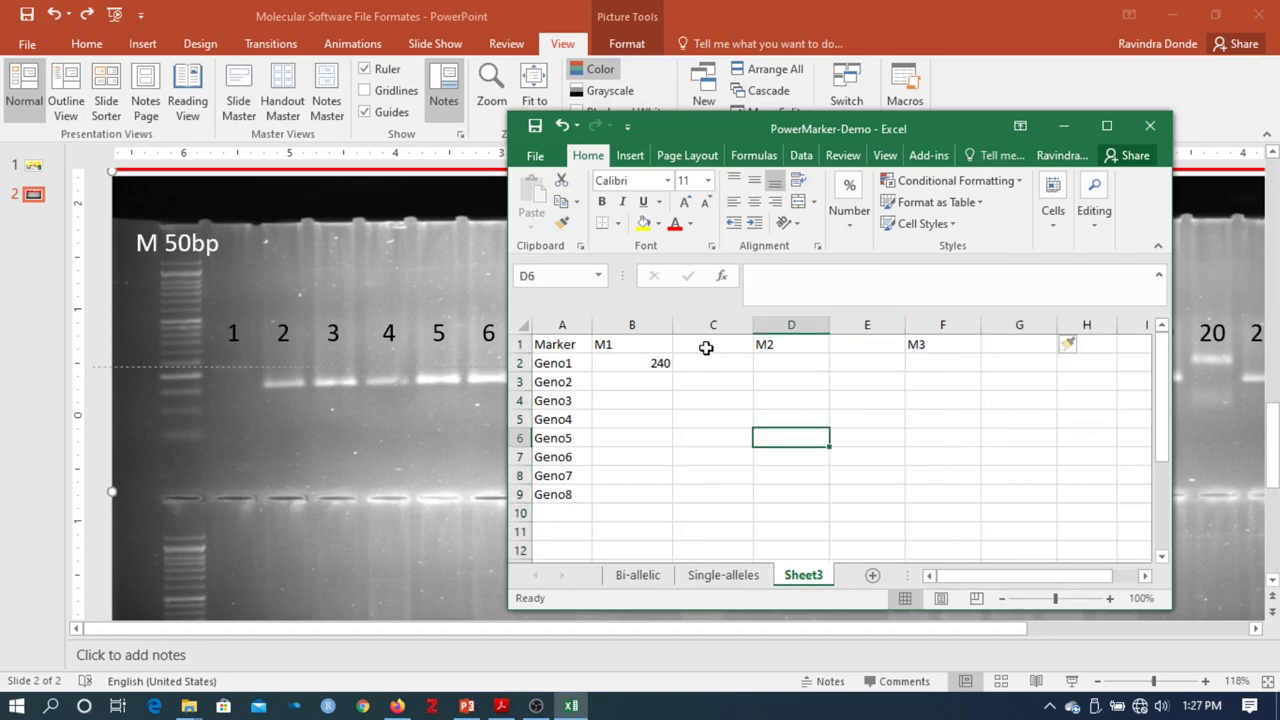
click(706, 347)
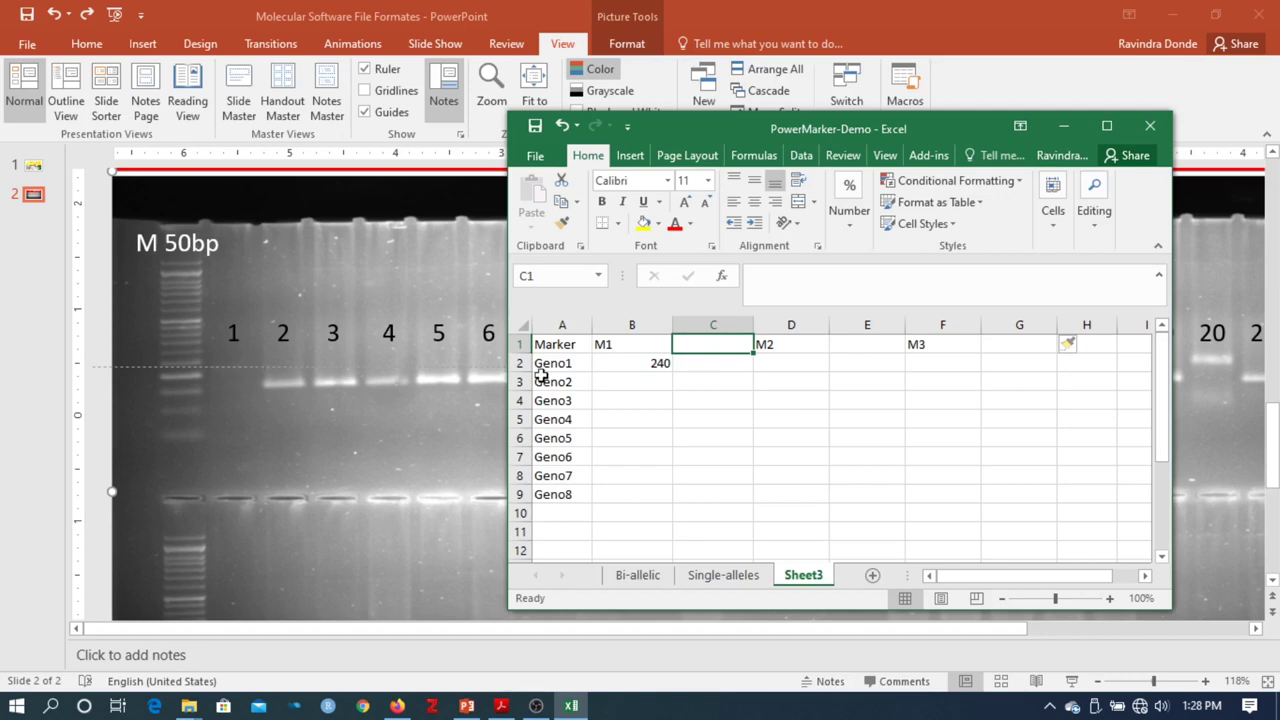
Label the new header cells C1 as M1 and E1 as M2.
click(739, 337)
text(M!)
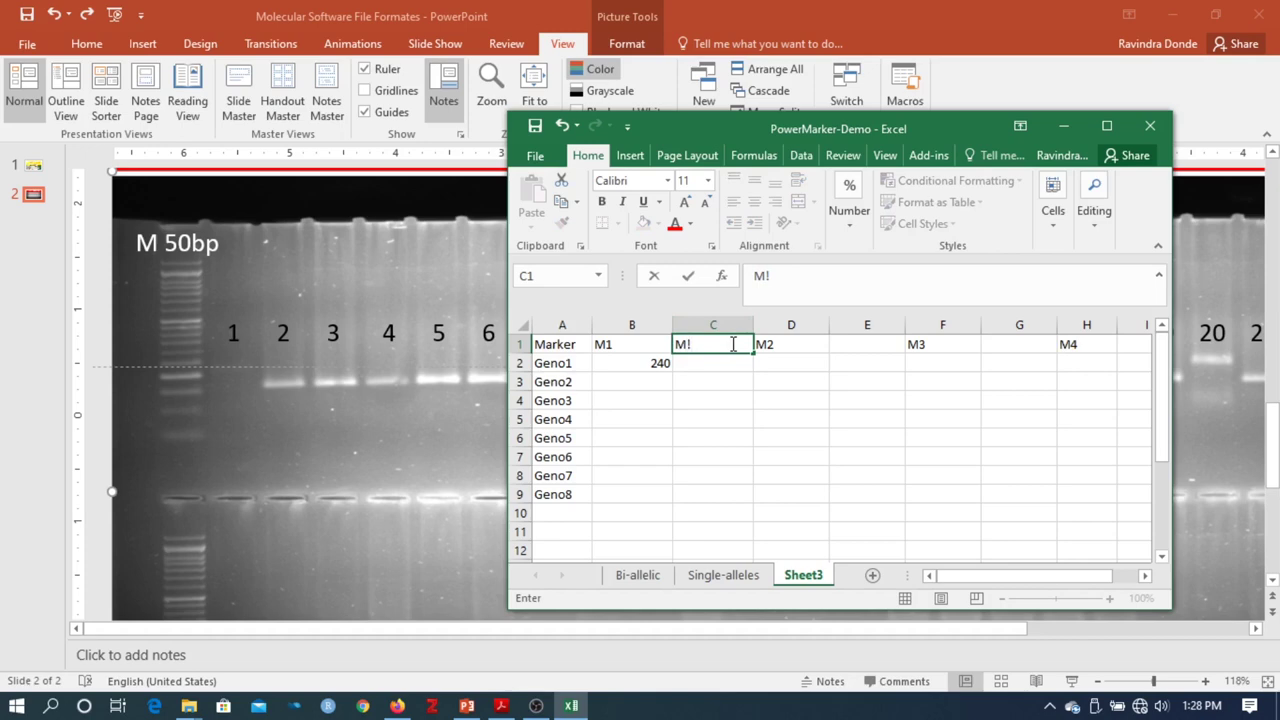
key(BackSpace)
text(1)
click(781, 344)
click(851, 347)
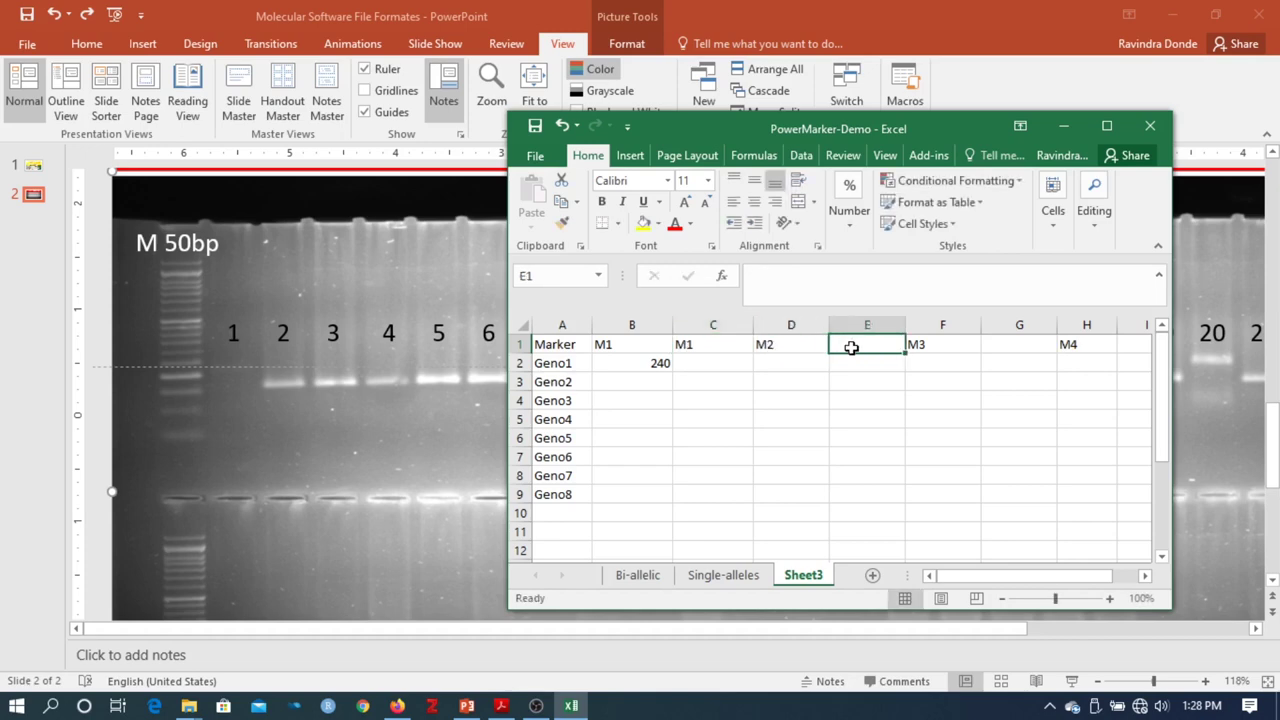
text(M@)
key(BackSpace)
text(2)
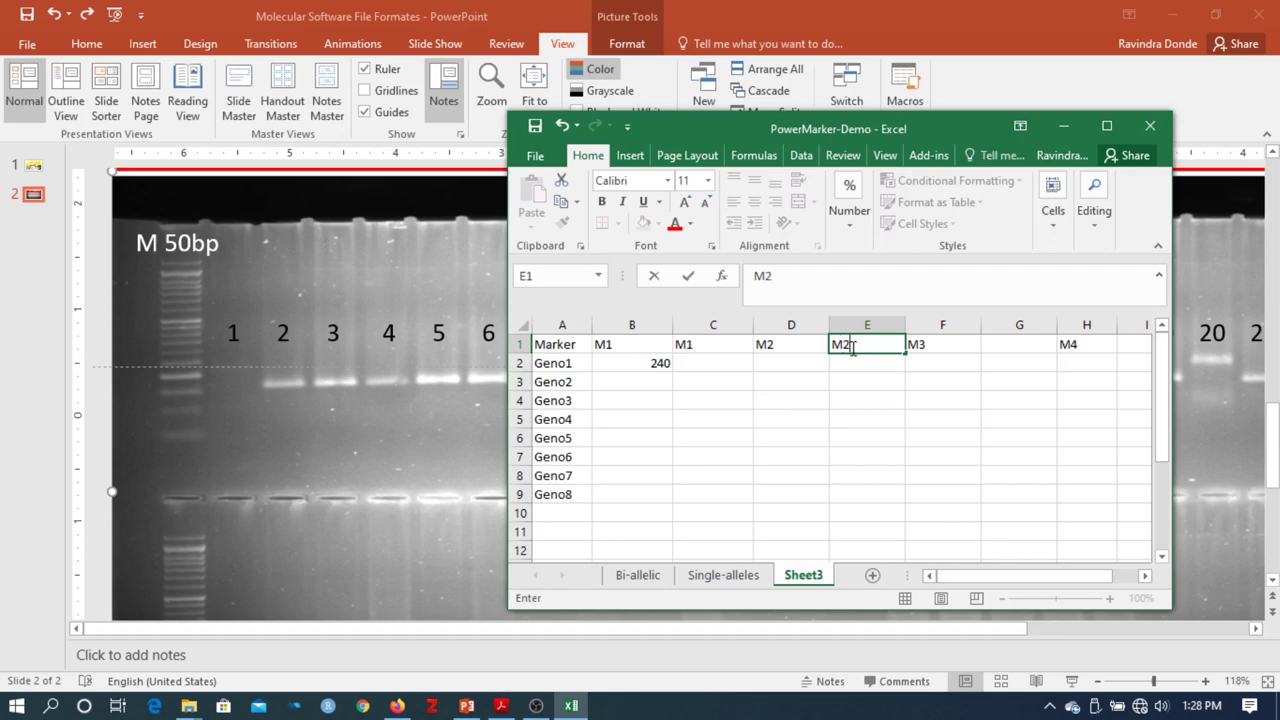
click(1007, 344)
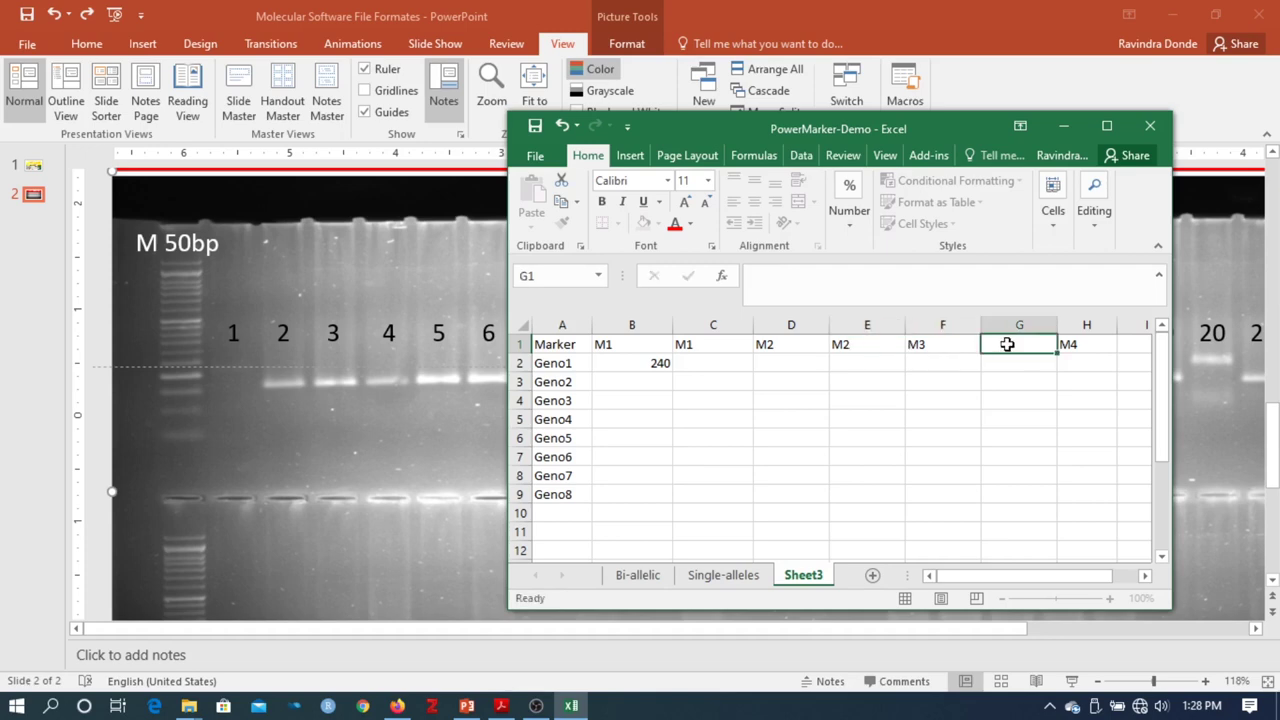
Label header cells G1 as M3 and I1 as M4.
text(m3)
key(BackSpace)
key(BackSpace)
text(M3)
click(1131, 345)
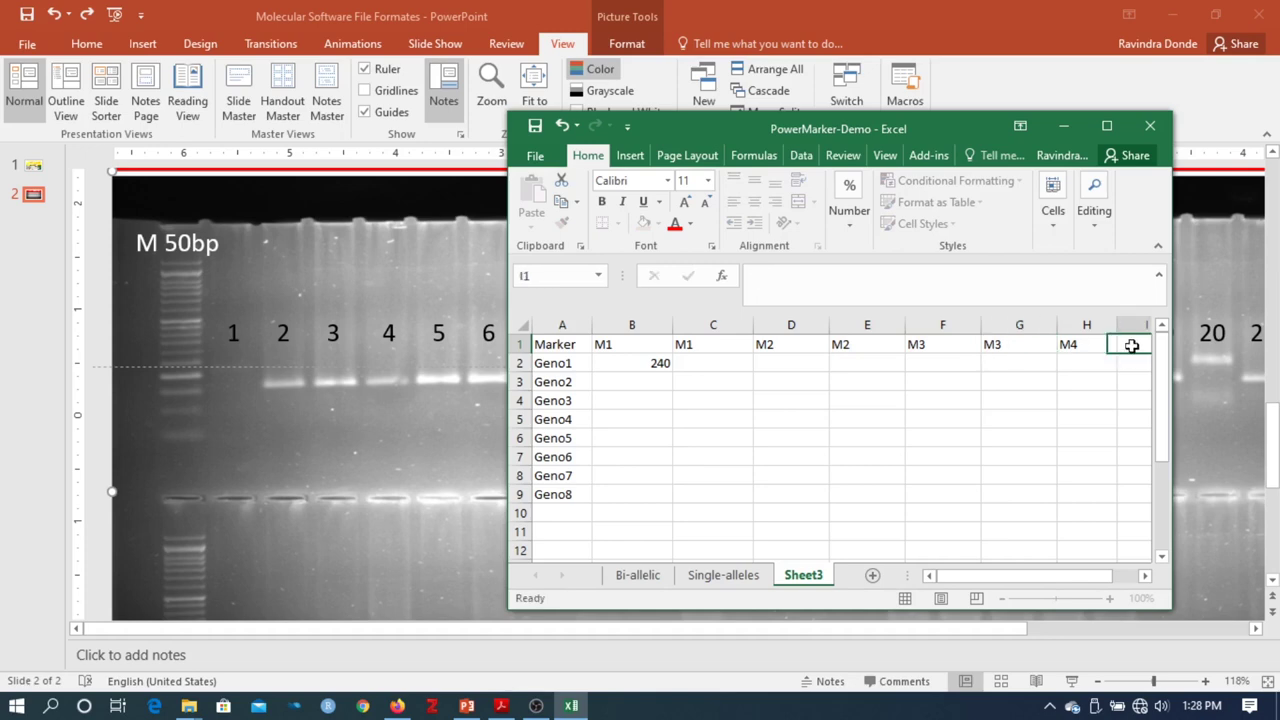
text(m4)
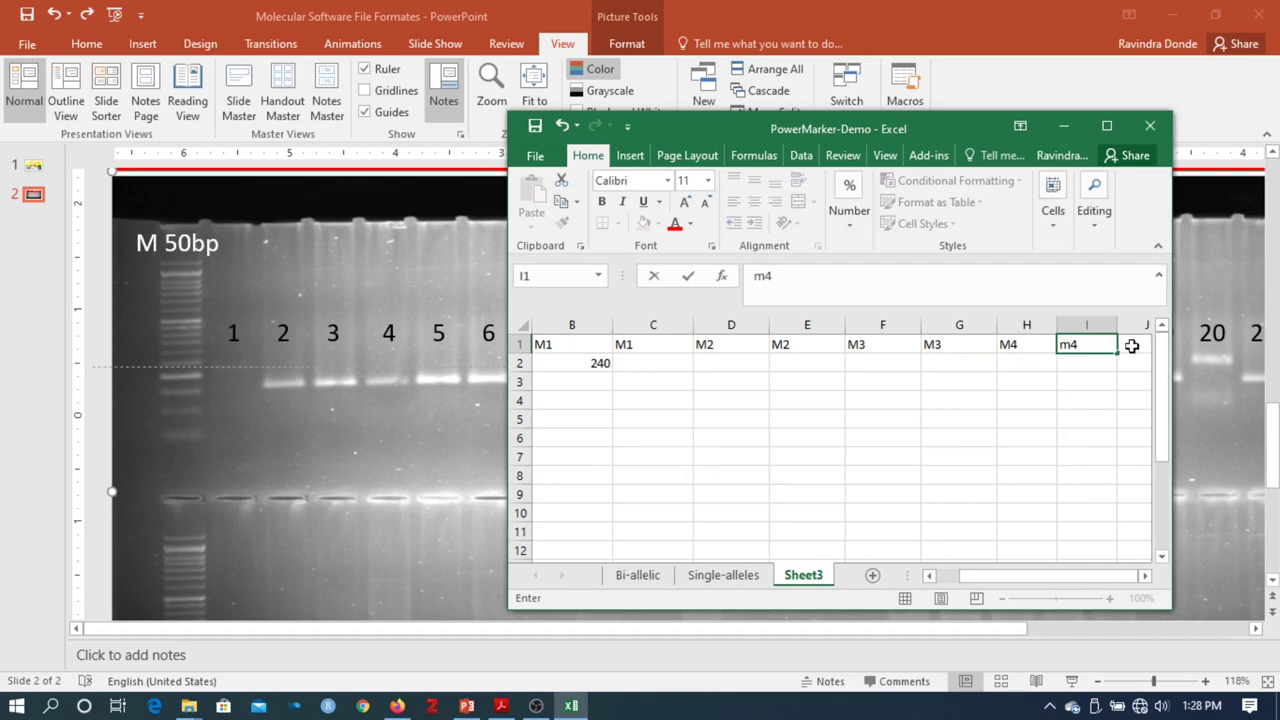
key(BackSpace)
key(BackSpace)
text(M)
text(4)
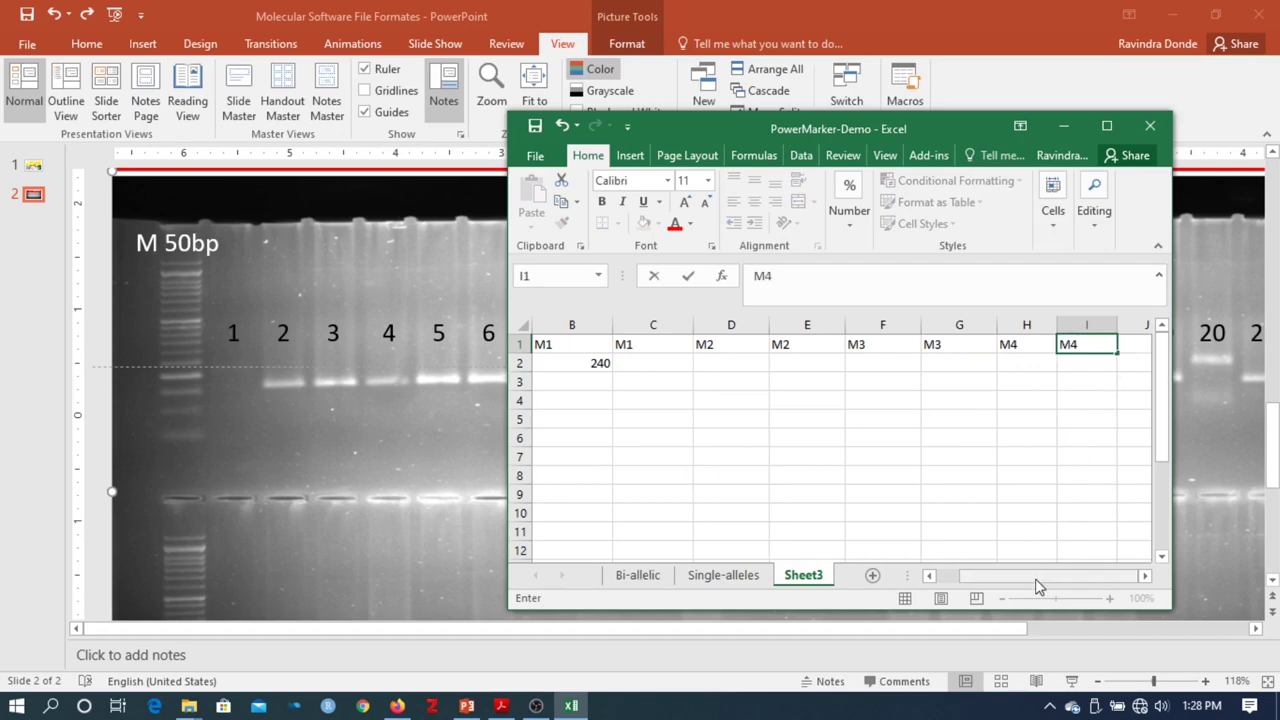
click(929, 576)
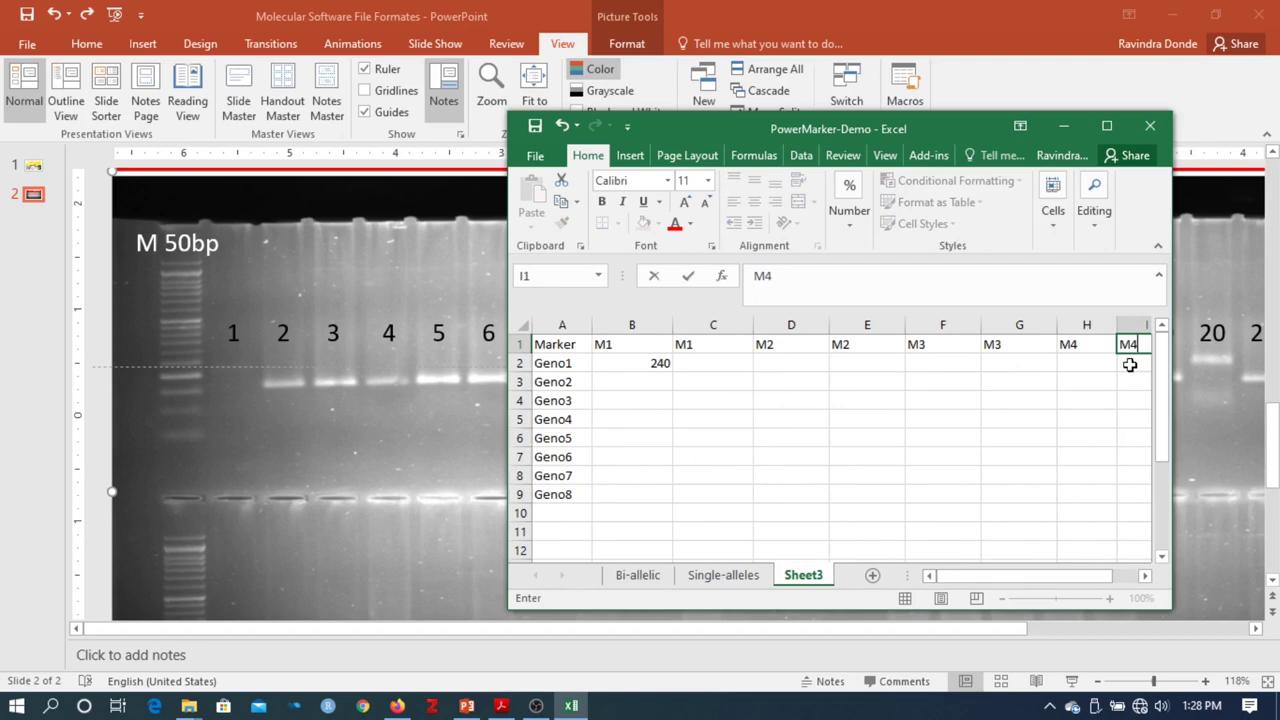
mouse_move(1000, 576)
mouse_down()
mouse_move(1077, 582)
mouse_move(1050, 580)
mouse_up()
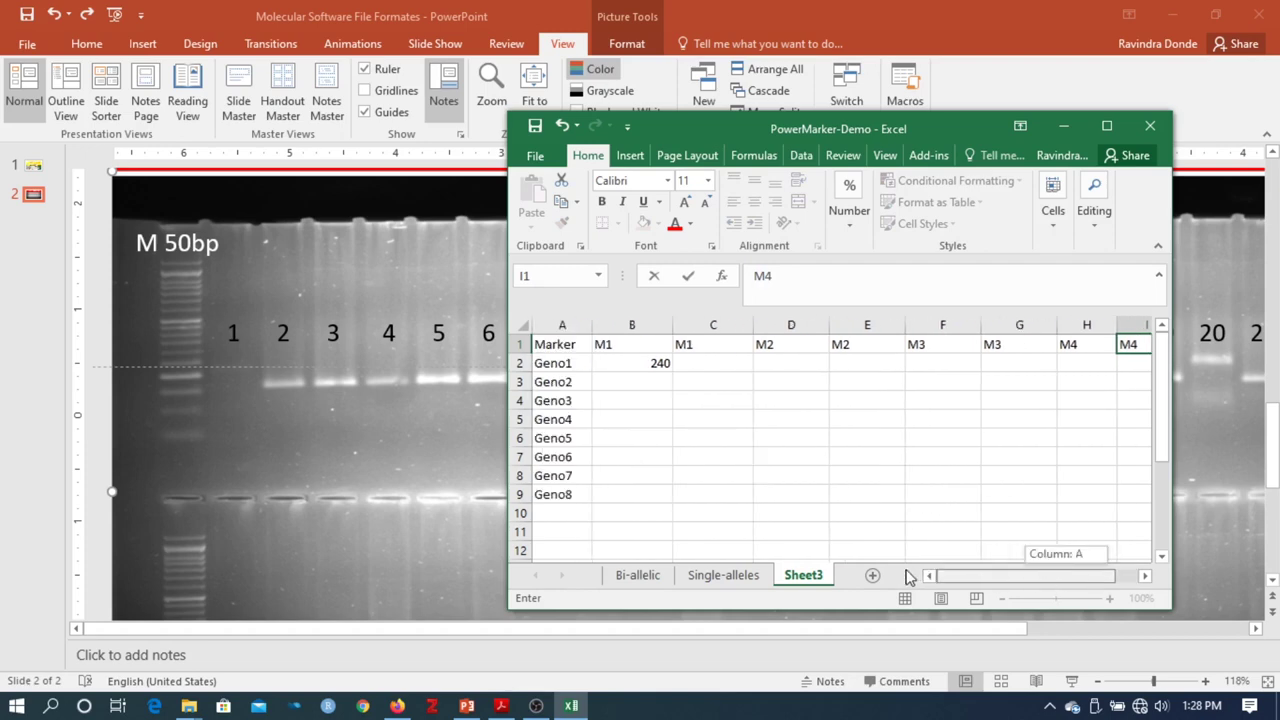
Enter 240 in C2 for Geno1's second M1 allele, then move to B3 for Geno2.
click(702, 365)
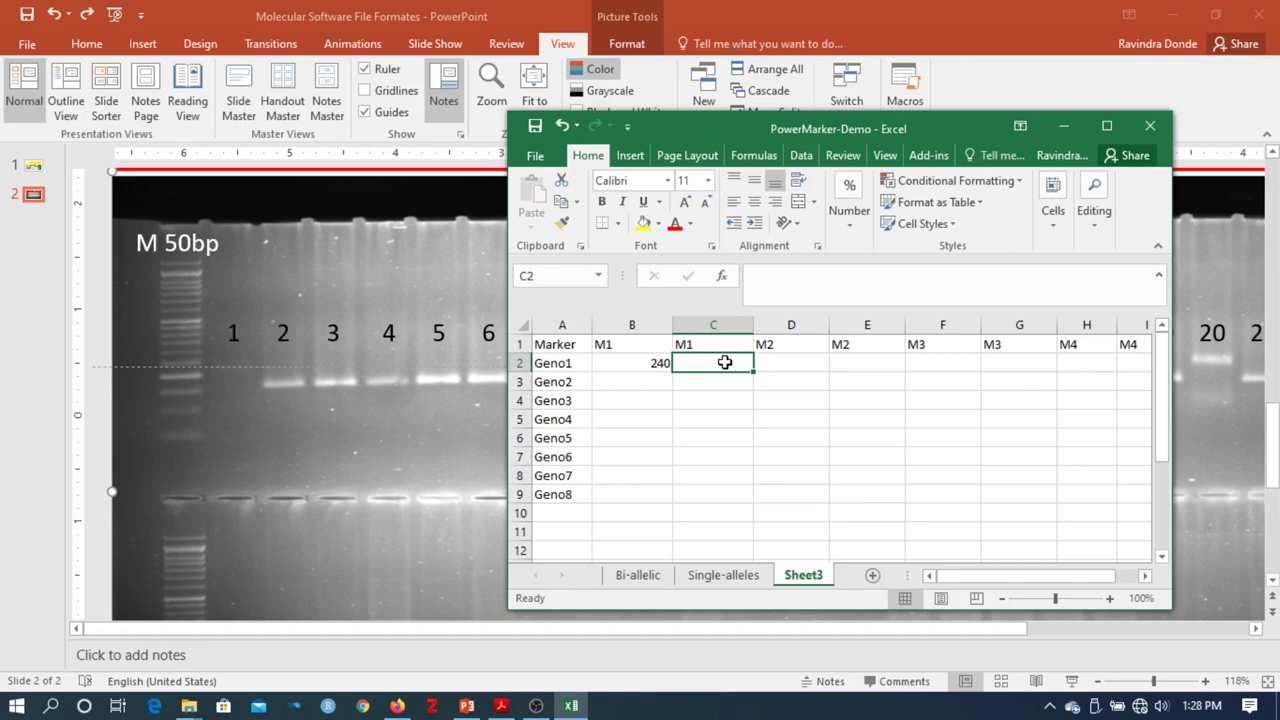
text(240)
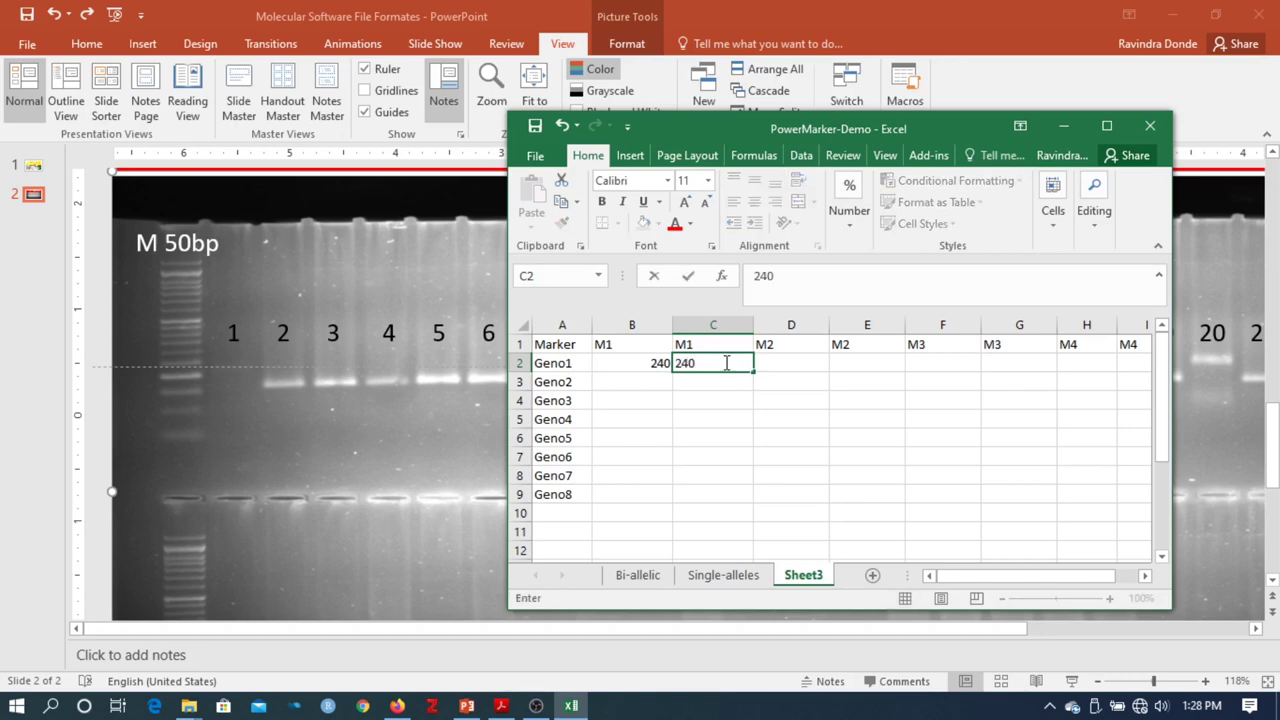
click(775, 418)
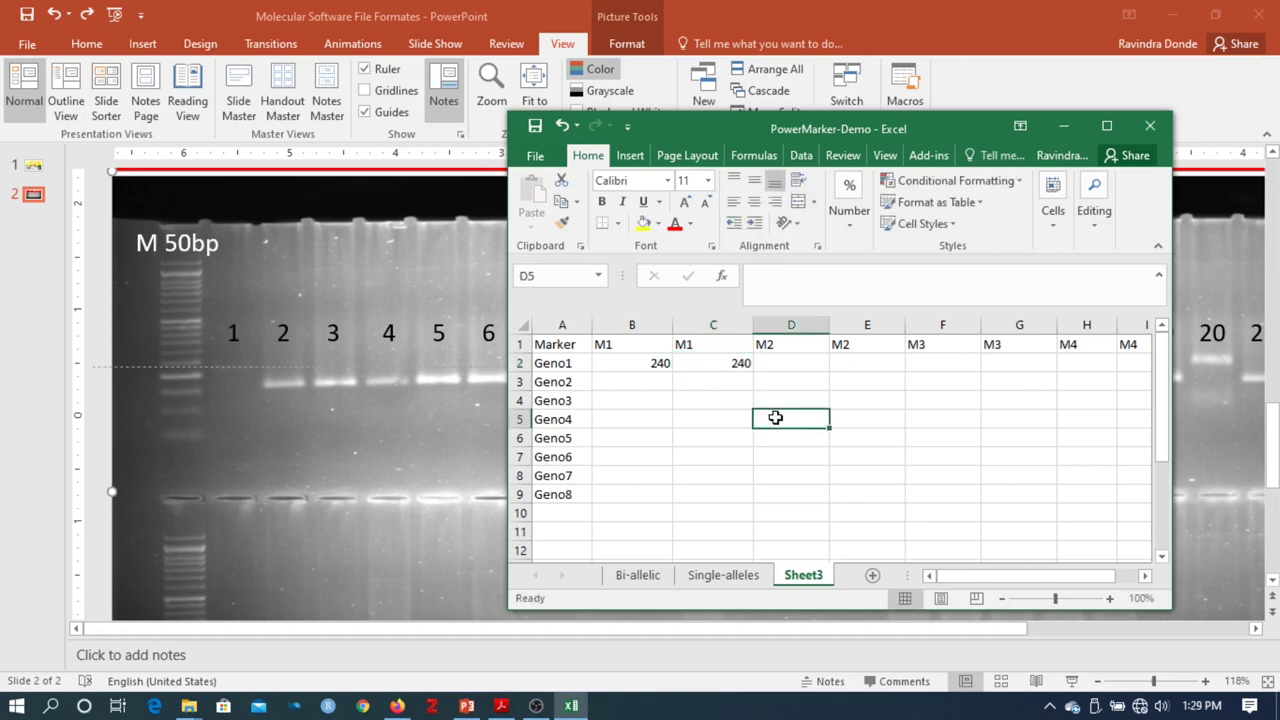
click(785, 367)
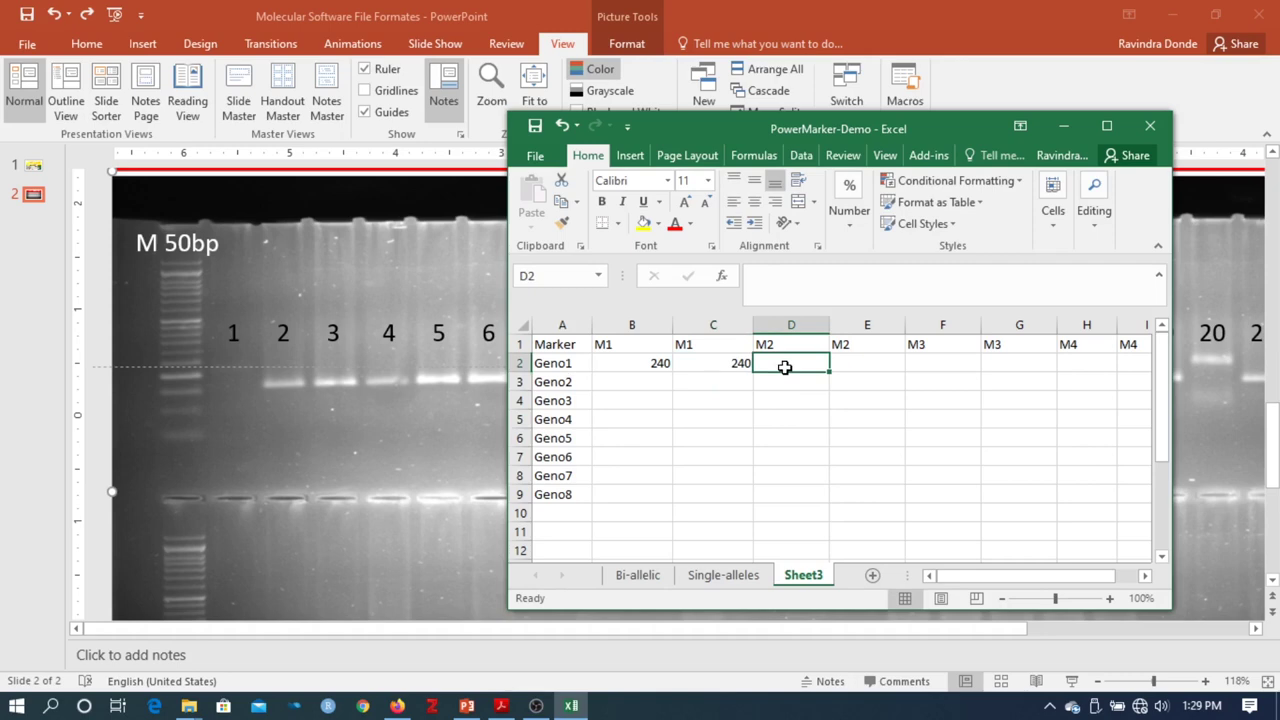
click(628, 380)
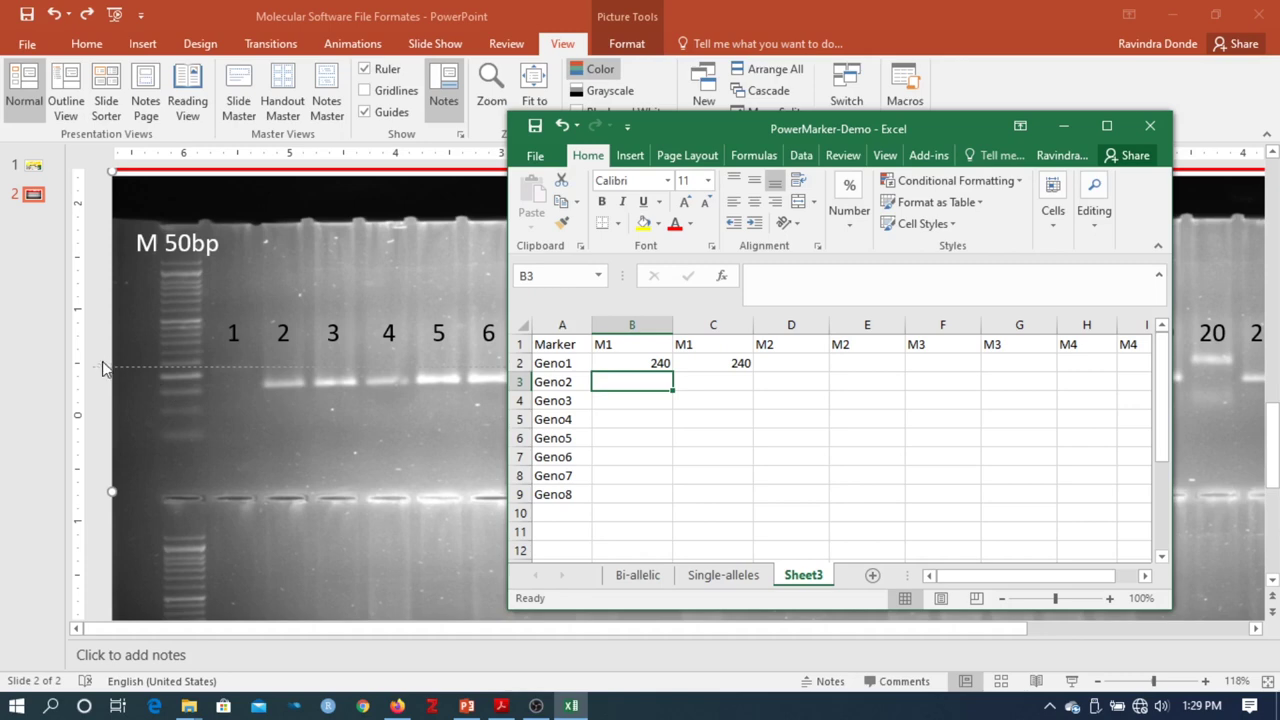
Lower the horizontal guide onto the lane 2 bands of the gel.
drag(100, 367, 107, 383)
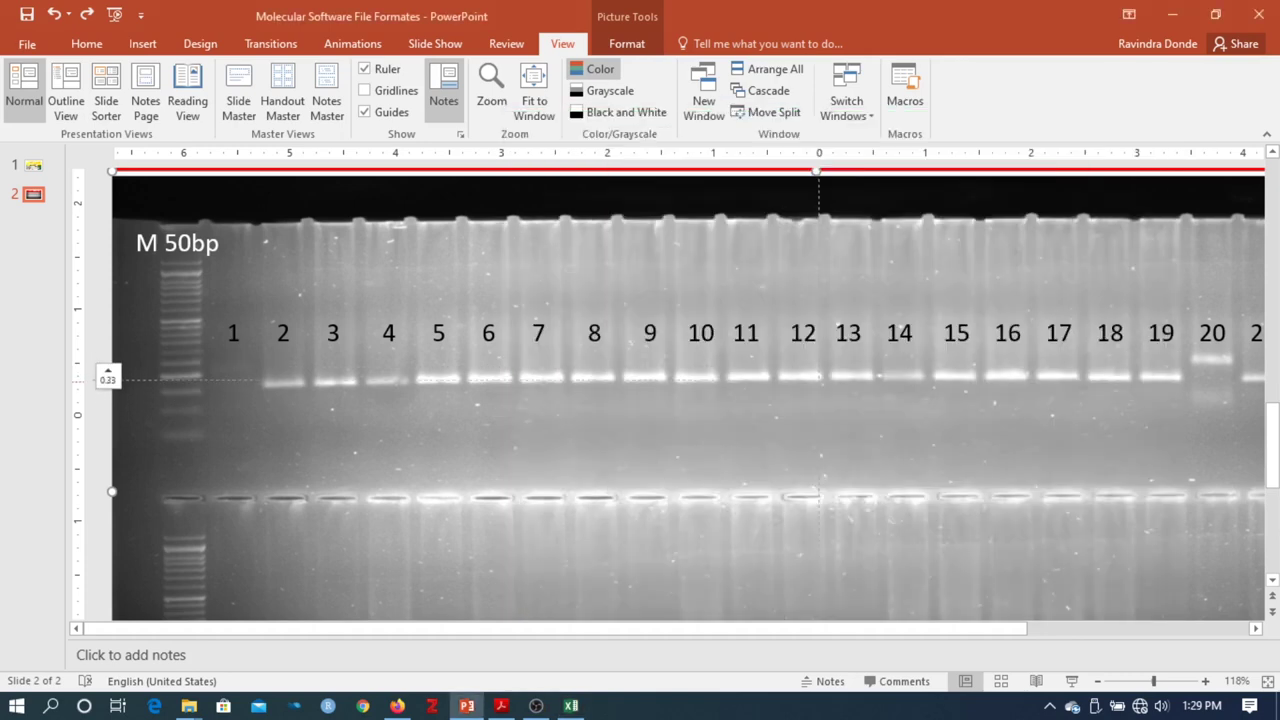
drag(101, 383, 101, 384)
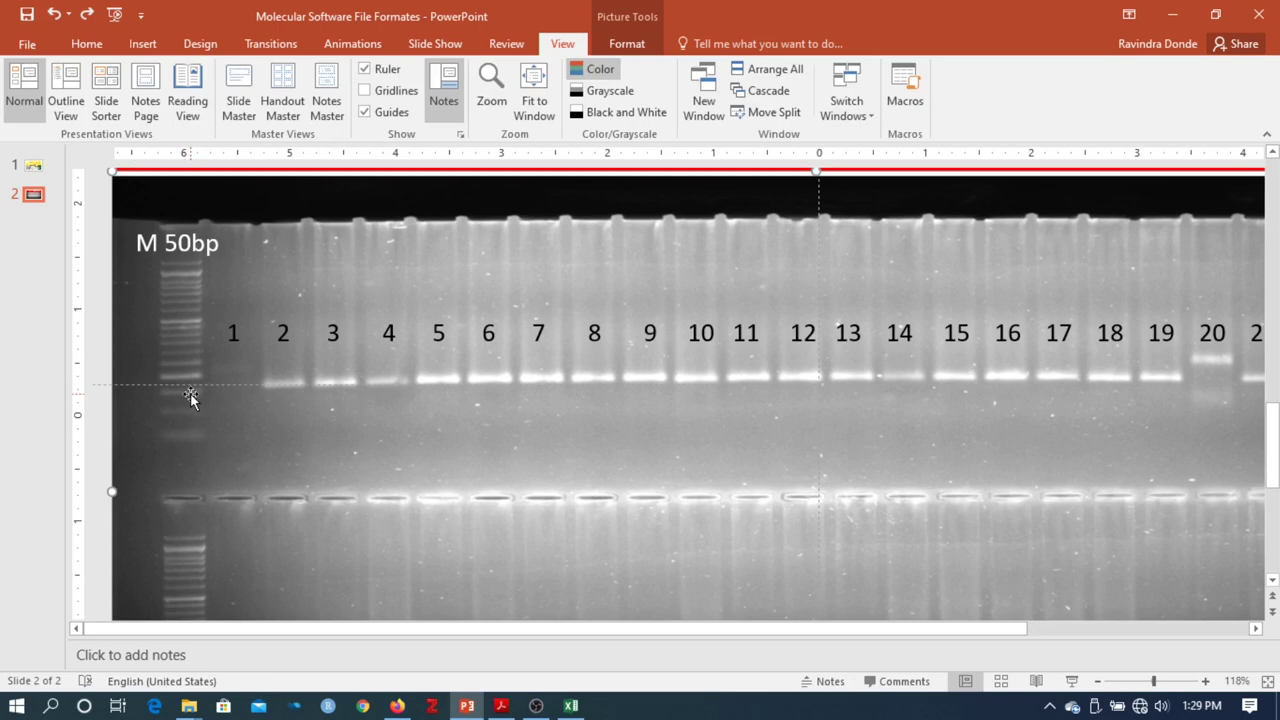
Enter 170 in B3 and C3 as Geno2's two M1 alleles.
click(571, 706)
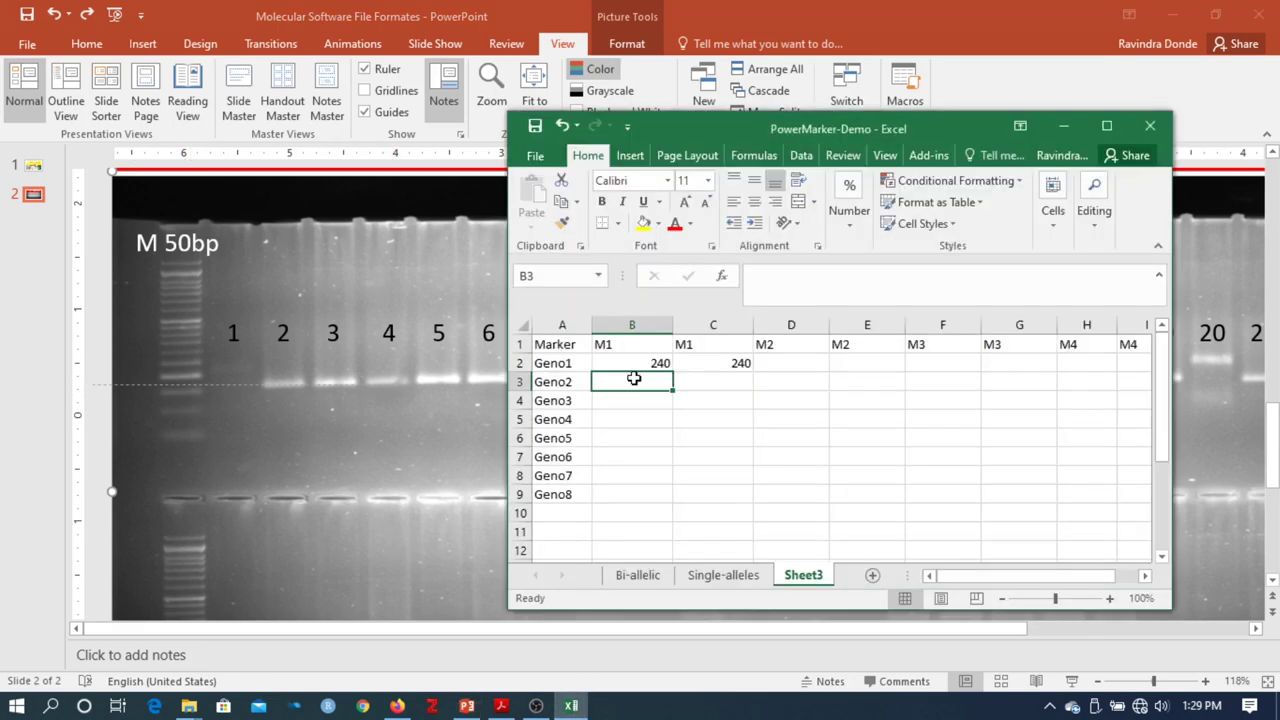
text(170)
key(Tab)
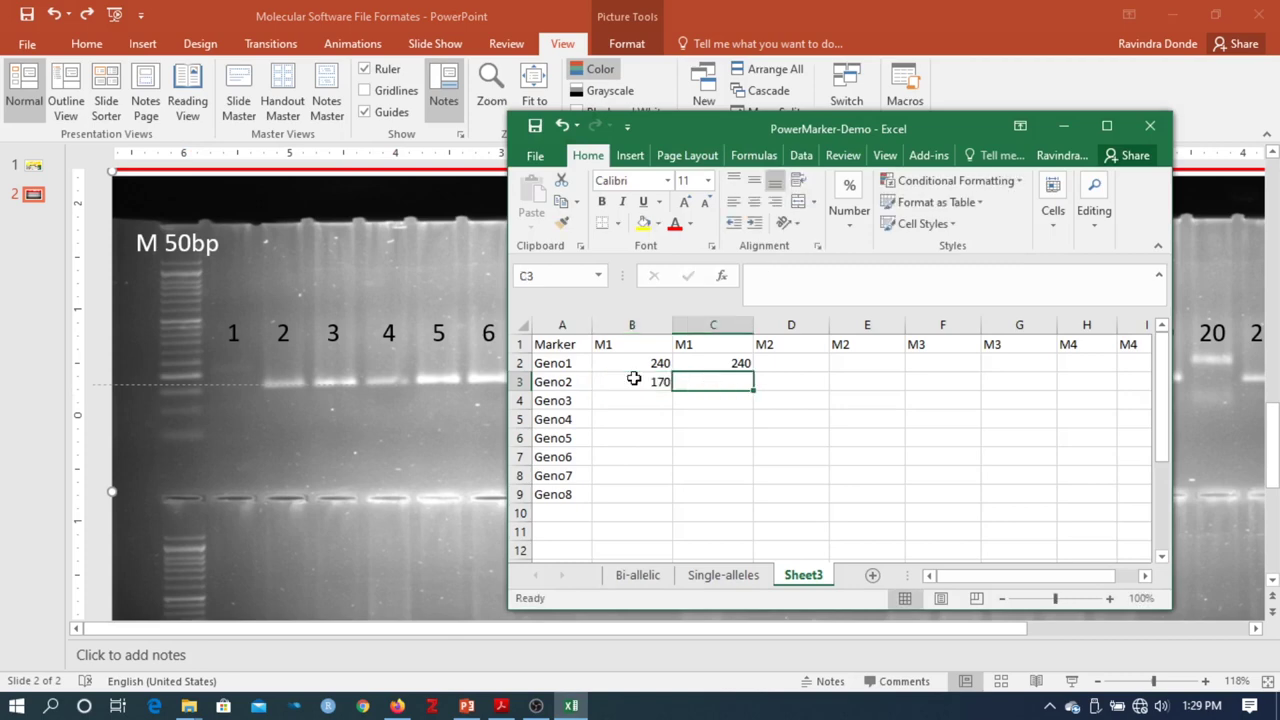
text(170)
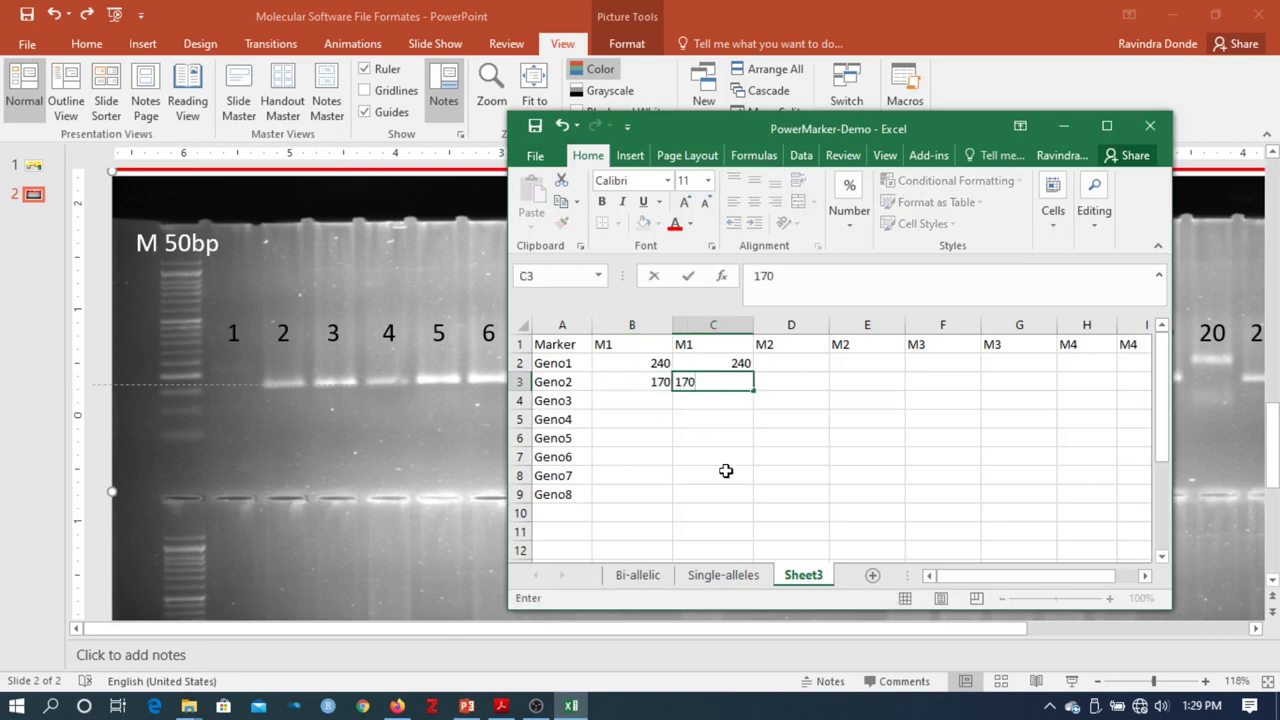
click(727, 471)
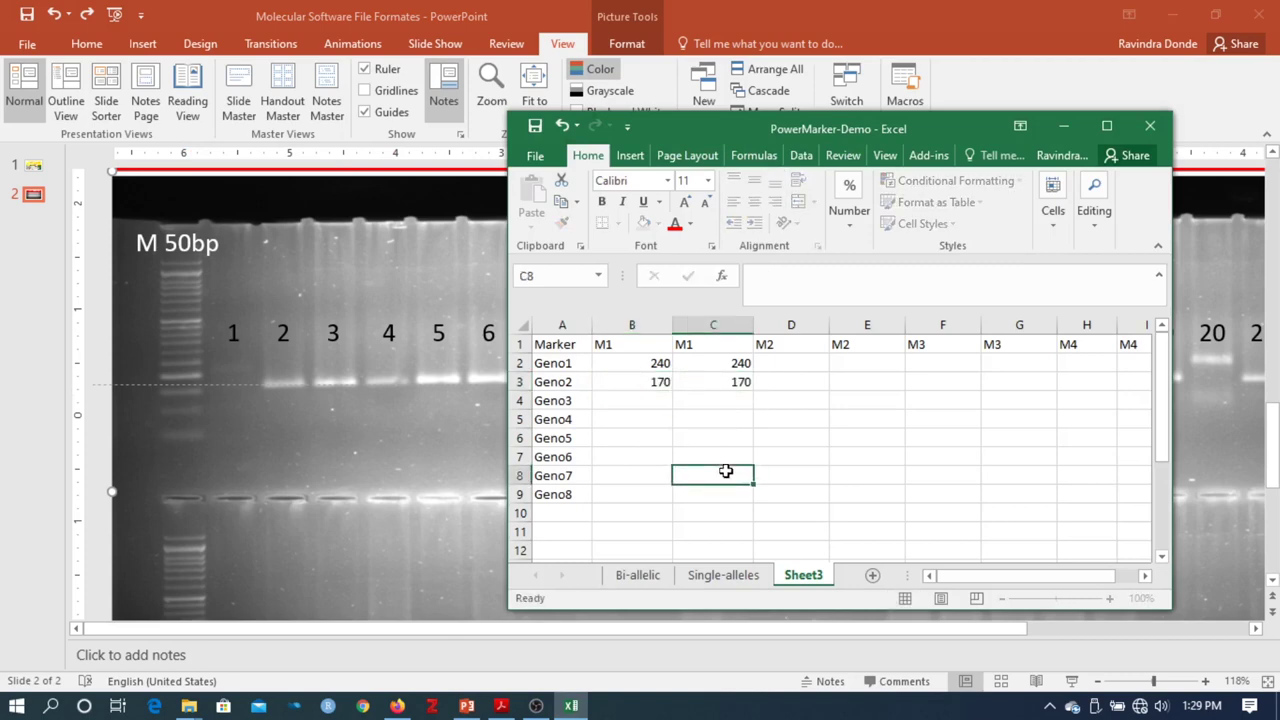
click(555, 509)
Align the horizontal guide with the higher bands of lanes 20 and 23, nudging the gel picture.
click(415, 196)
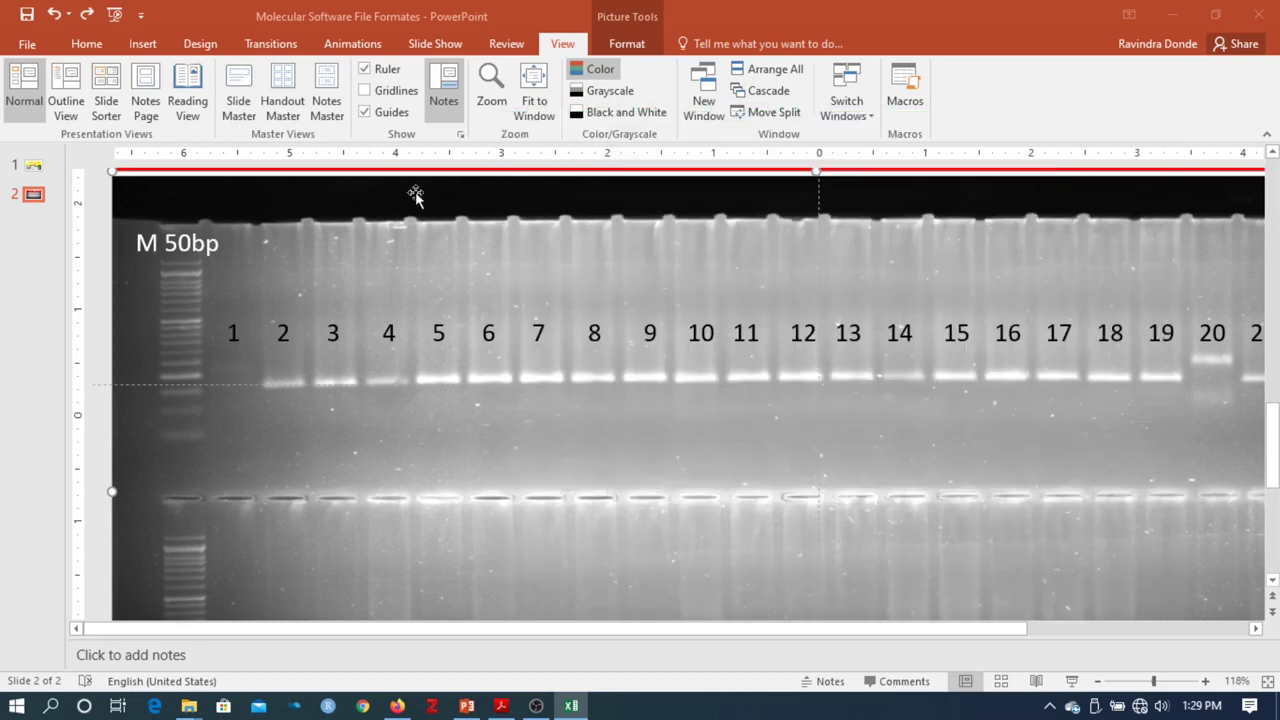
drag(806, 628, 955, 641)
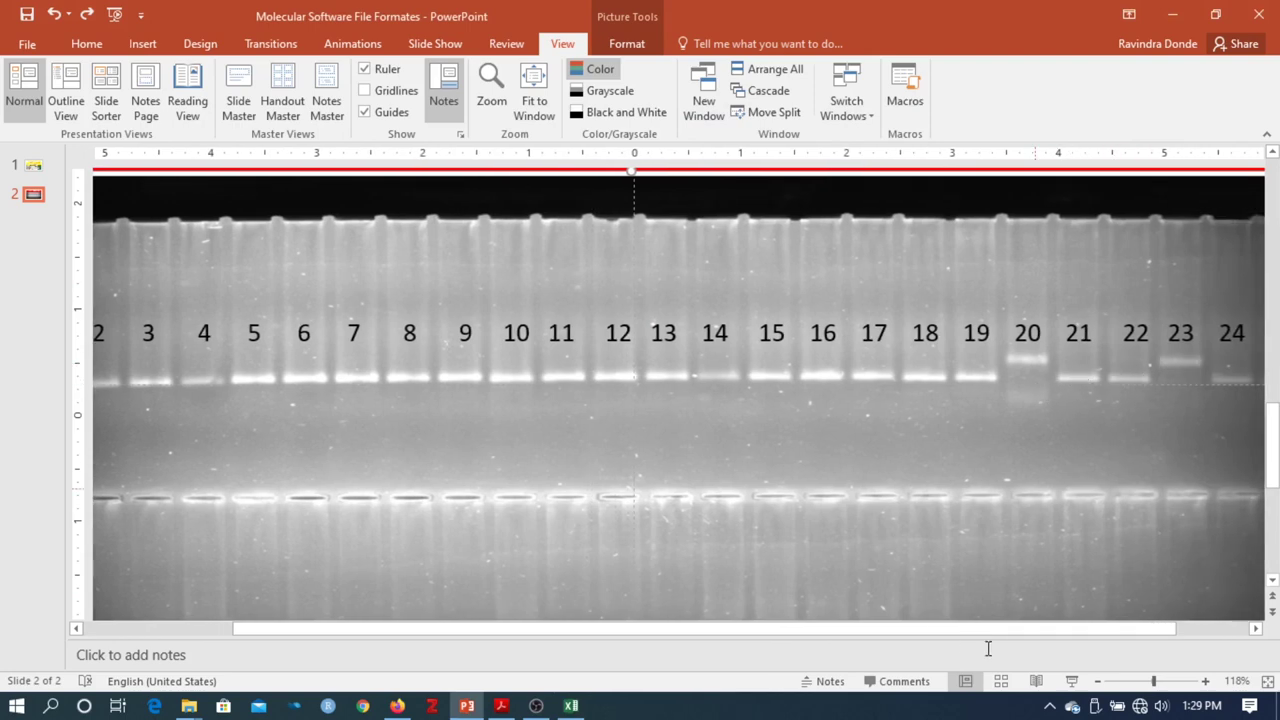
click(1258, 629)
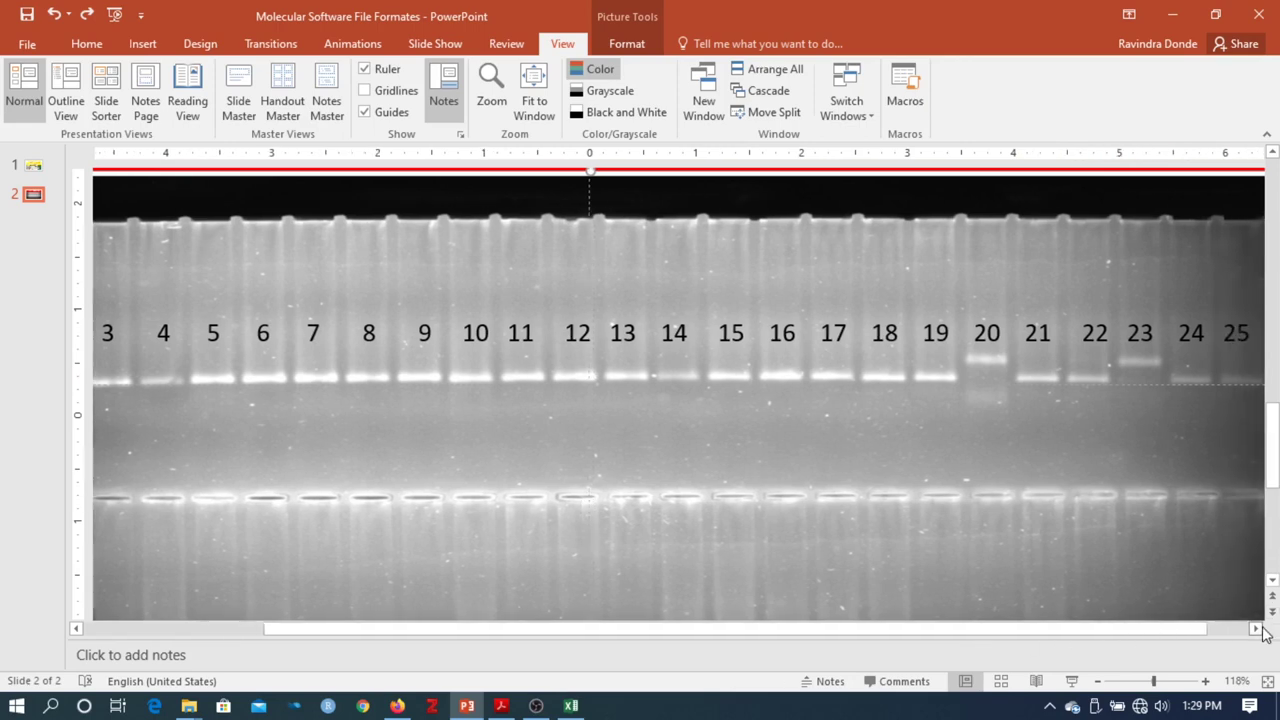
click(1258, 629)
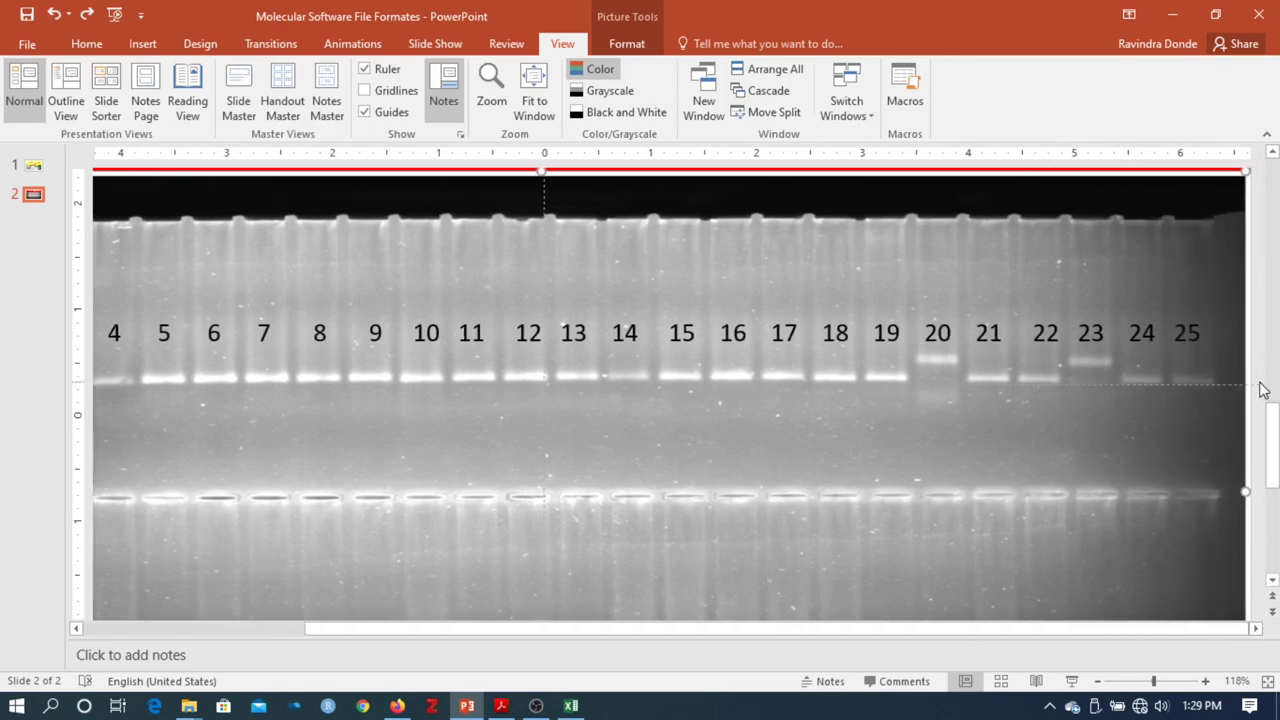
drag(1262, 390, 1257, 361)
key(ctrl+Up)
key(ctrl+Up)
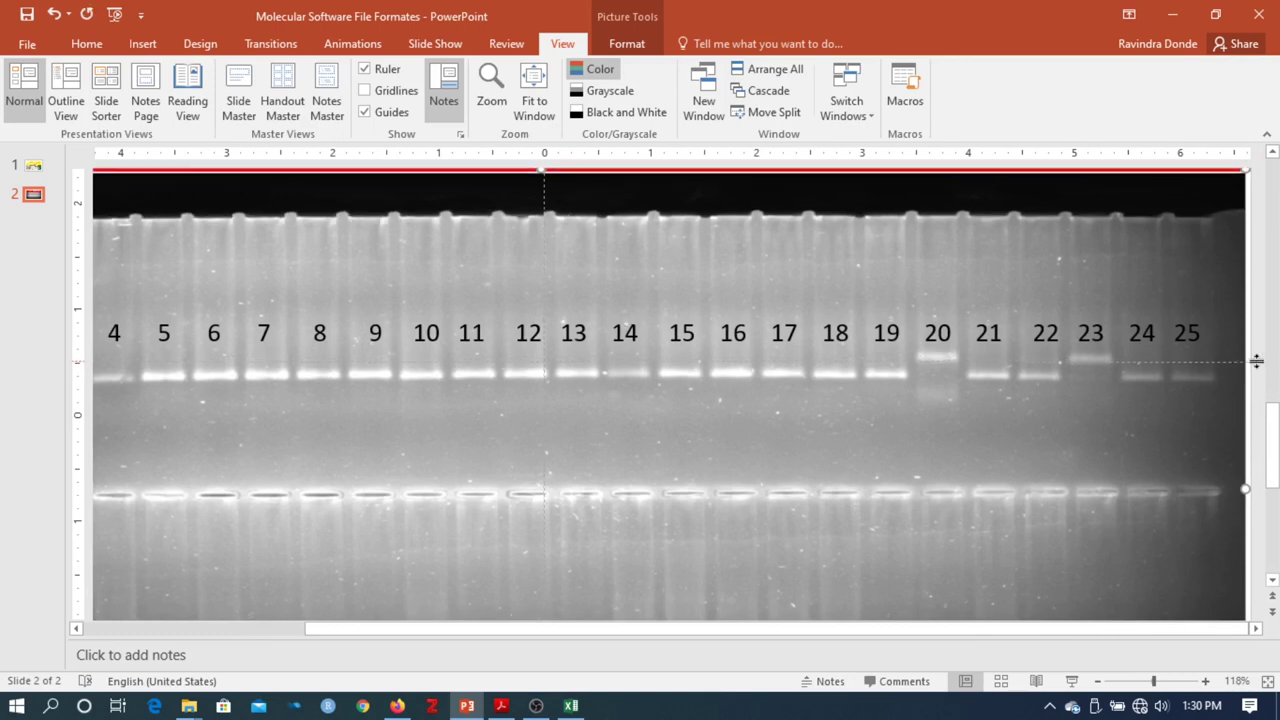
key(ctrl+Down)
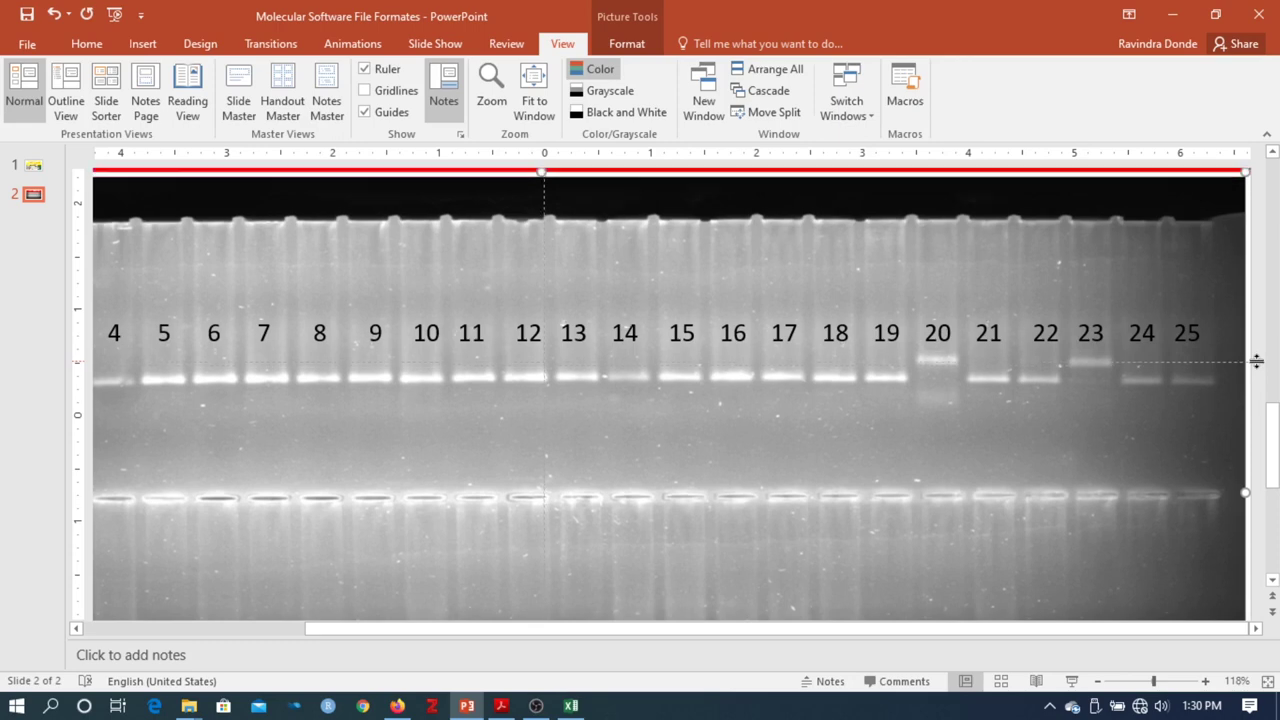
key(ctrl+Down)
key(ctrl+Down)
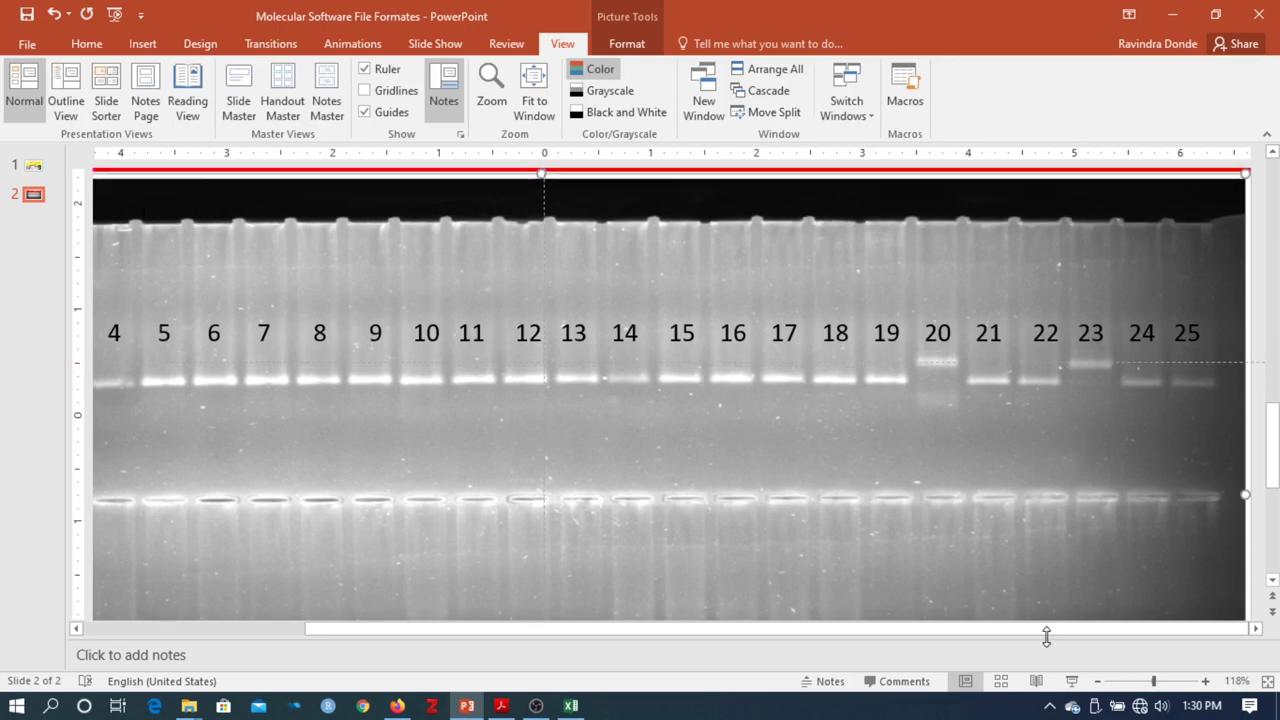
drag(1047, 636, 478, 525)
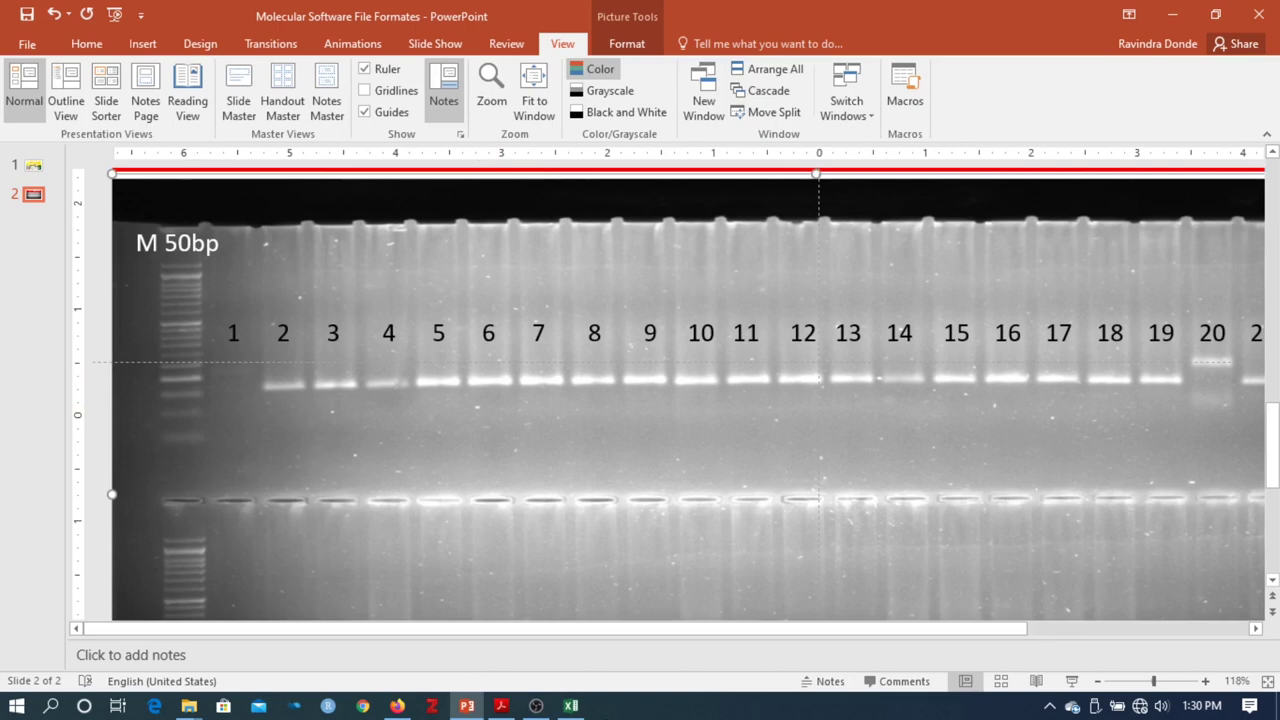
Add Geno20 in row 11 with 260 in both M1 columns.
click(571, 706)
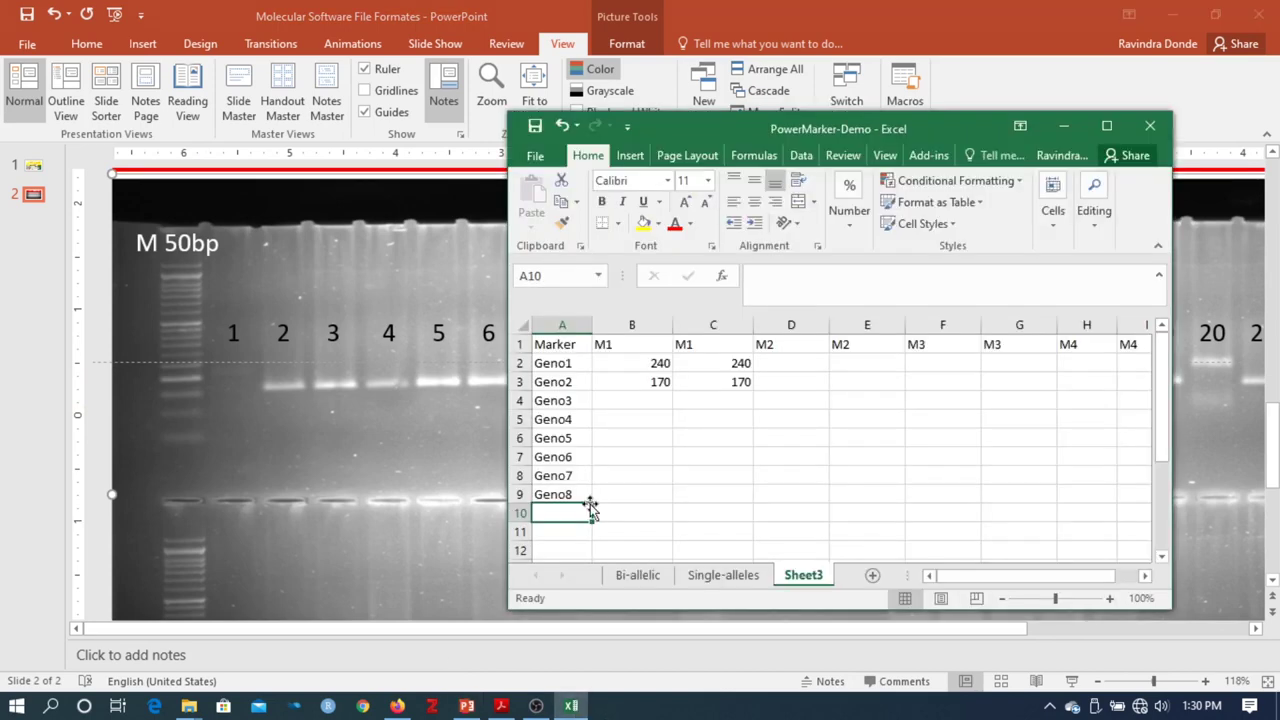
click(560, 529)
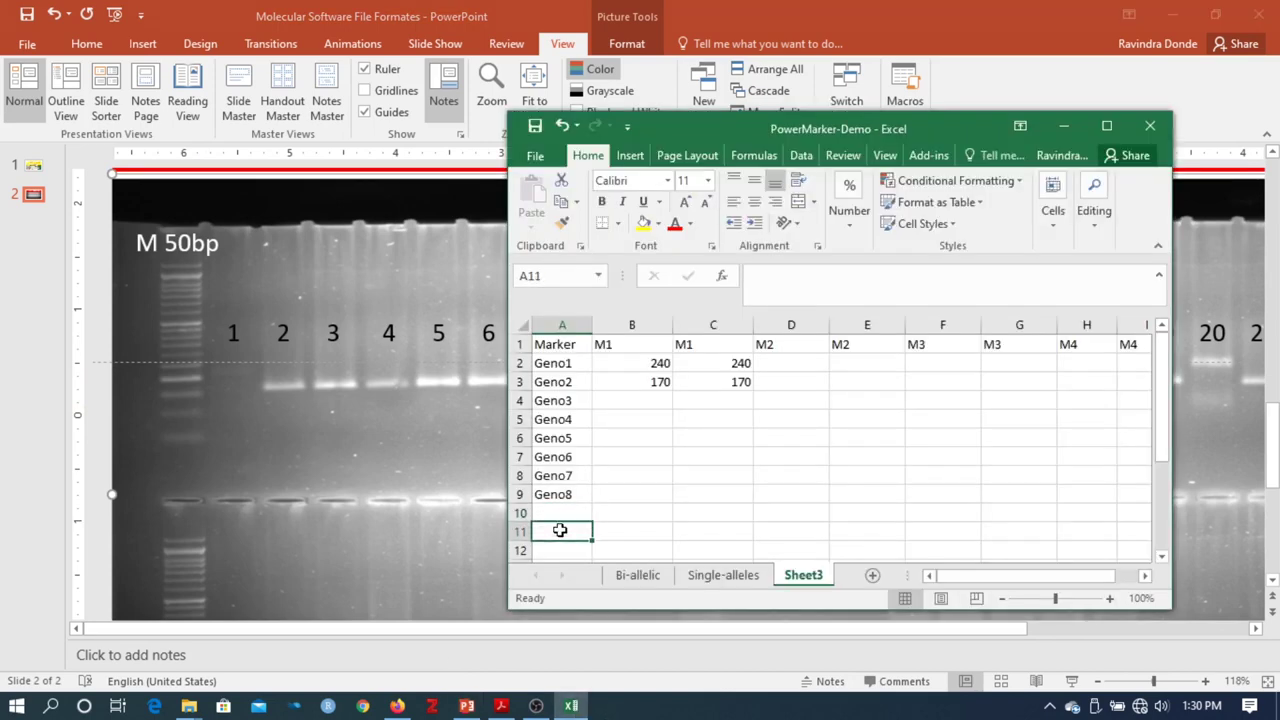
text(Ge)
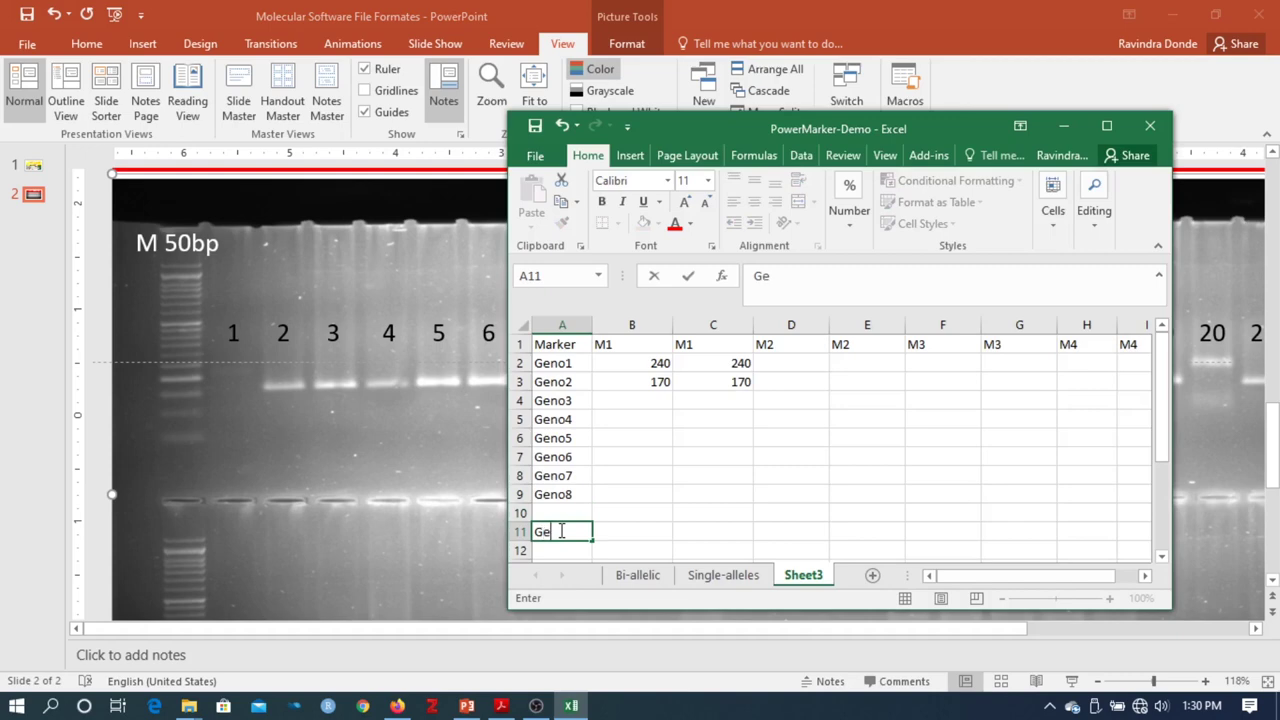
text(no)
text(20)
key(Tab)
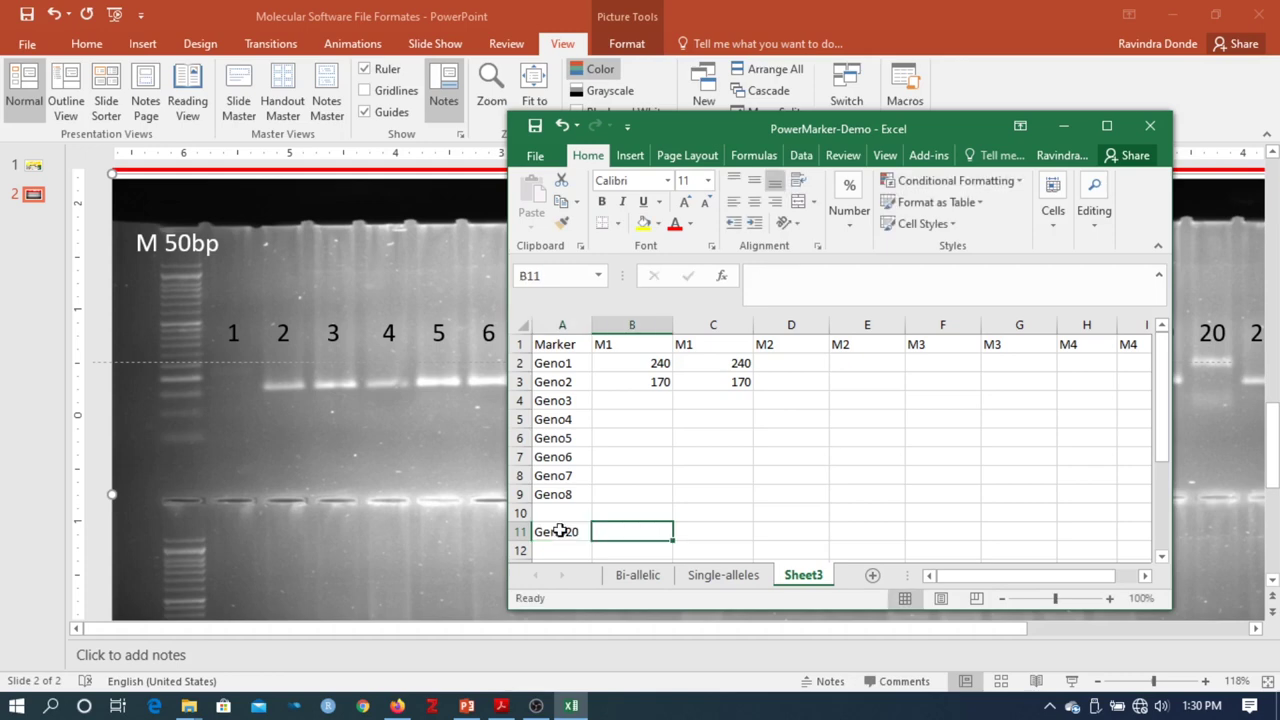
text(26)
key(Tab)
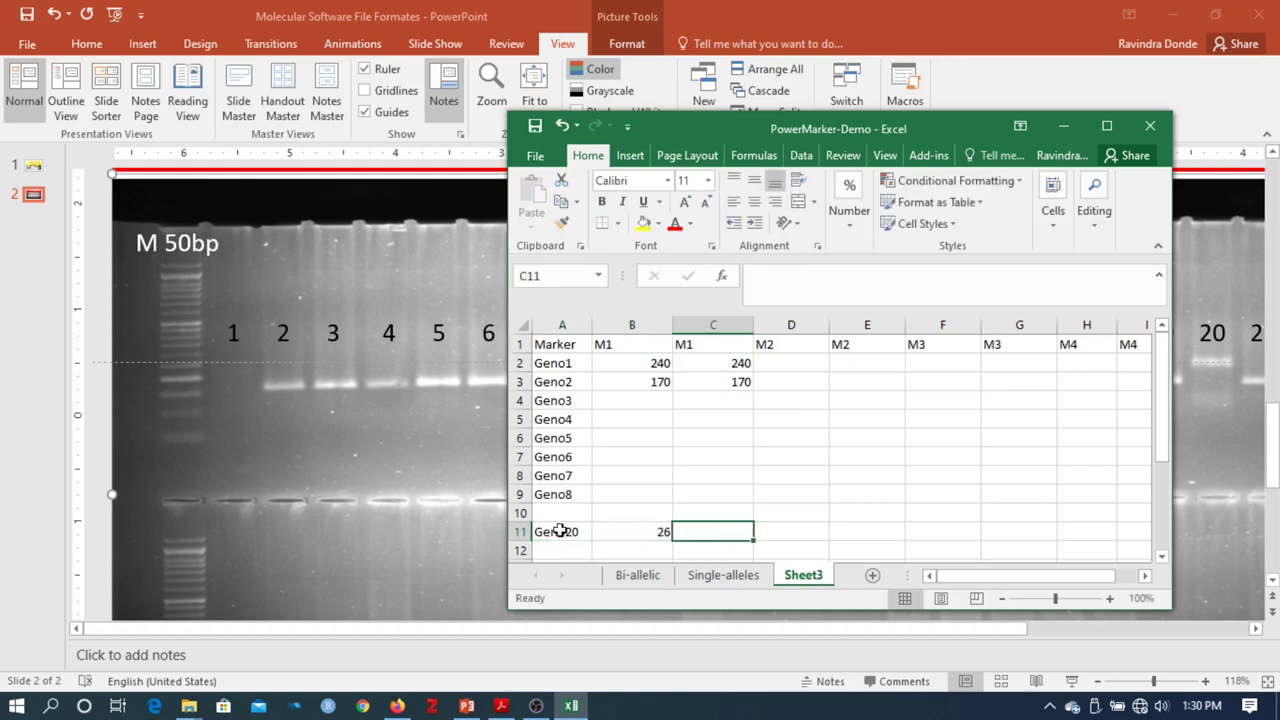
text(26)
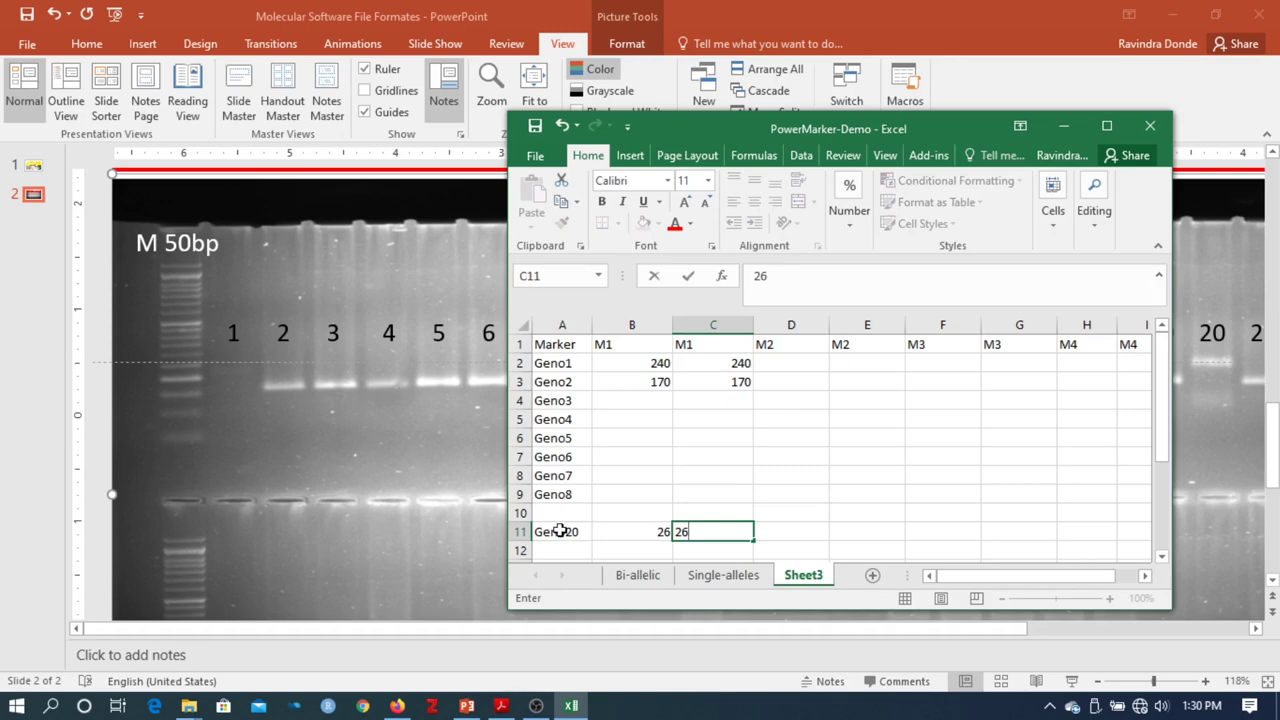
text(0)
key(Left)
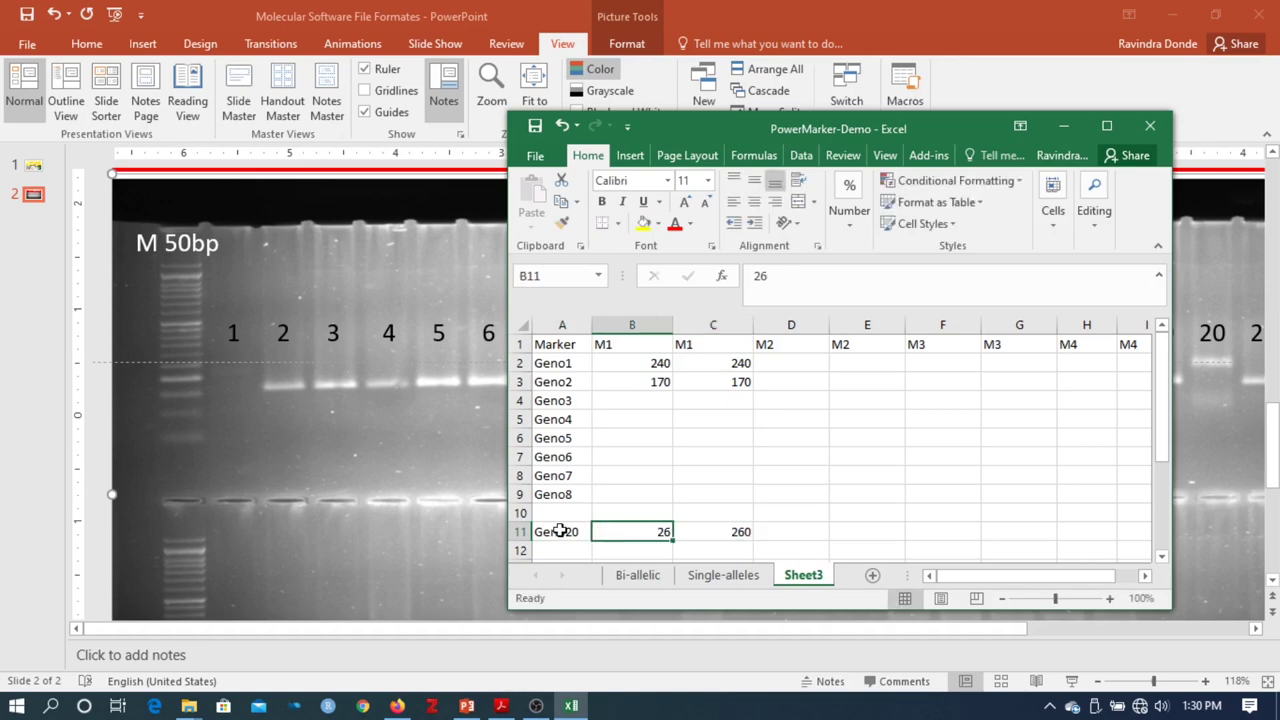
text(260)
key(Return)
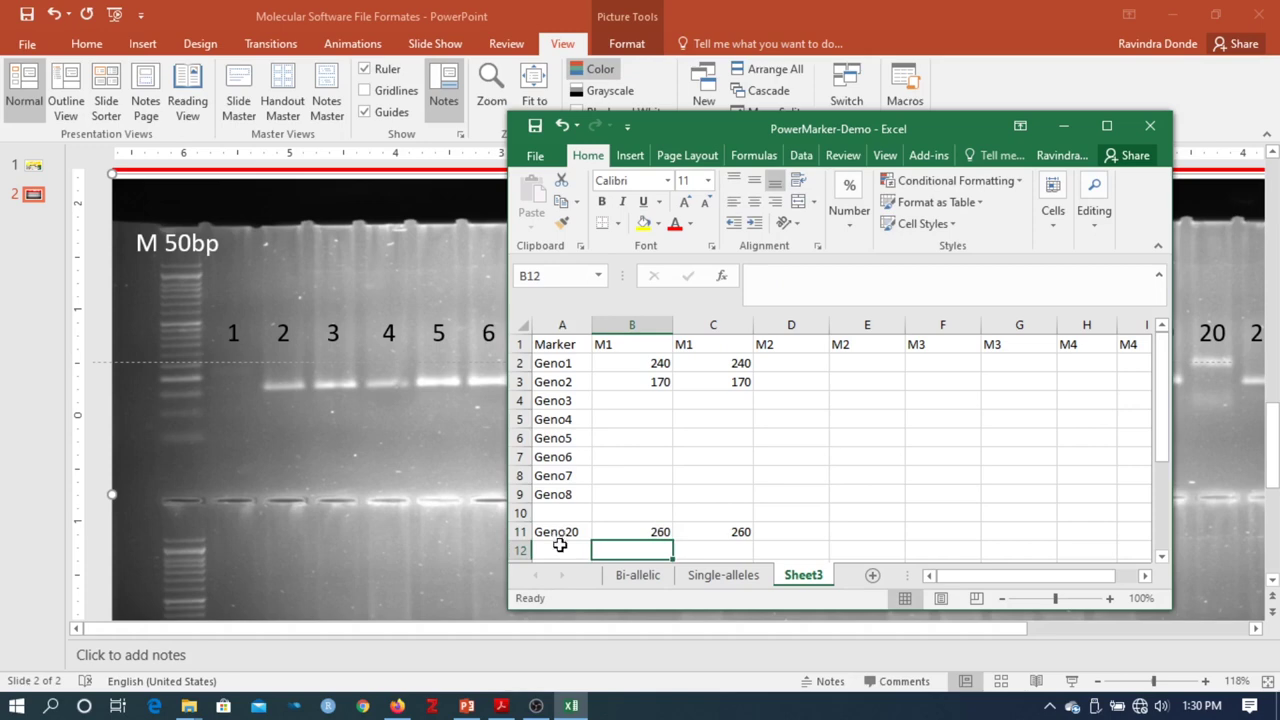
Add Geno23 further down with 260 in both M1 columns.
click(560, 545)
key(Down)
key(Down)
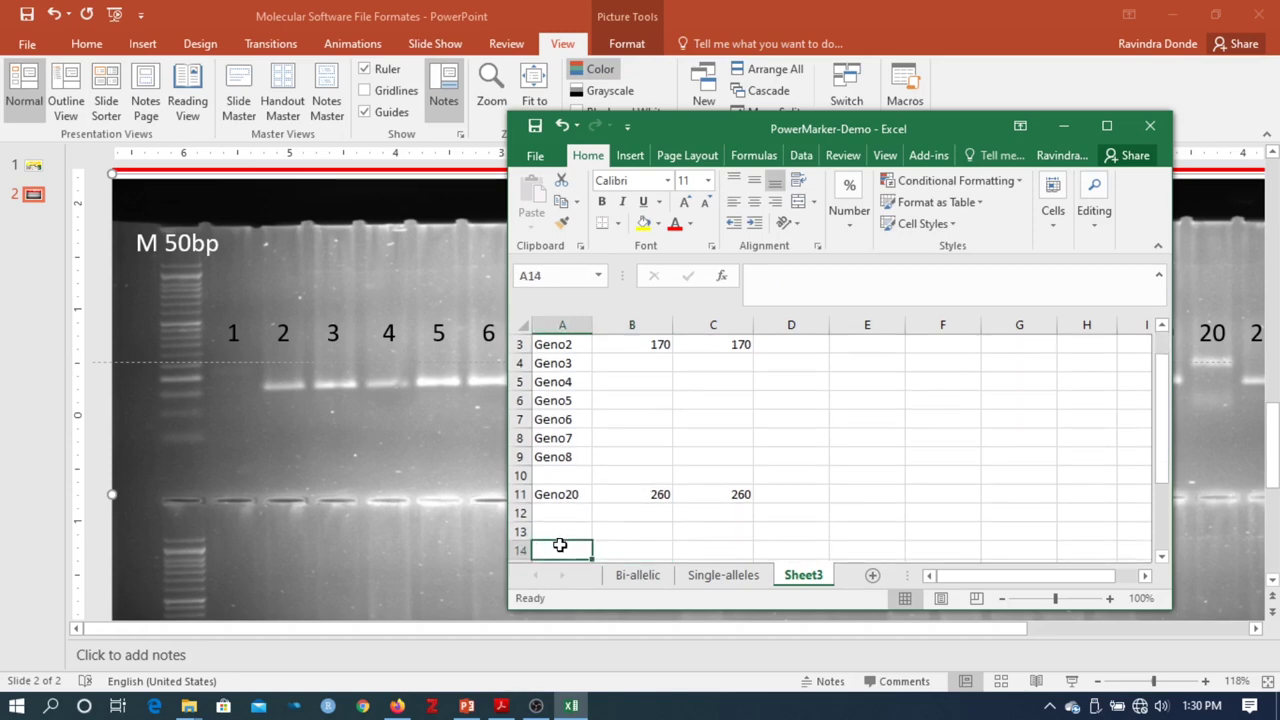
text(Geno)
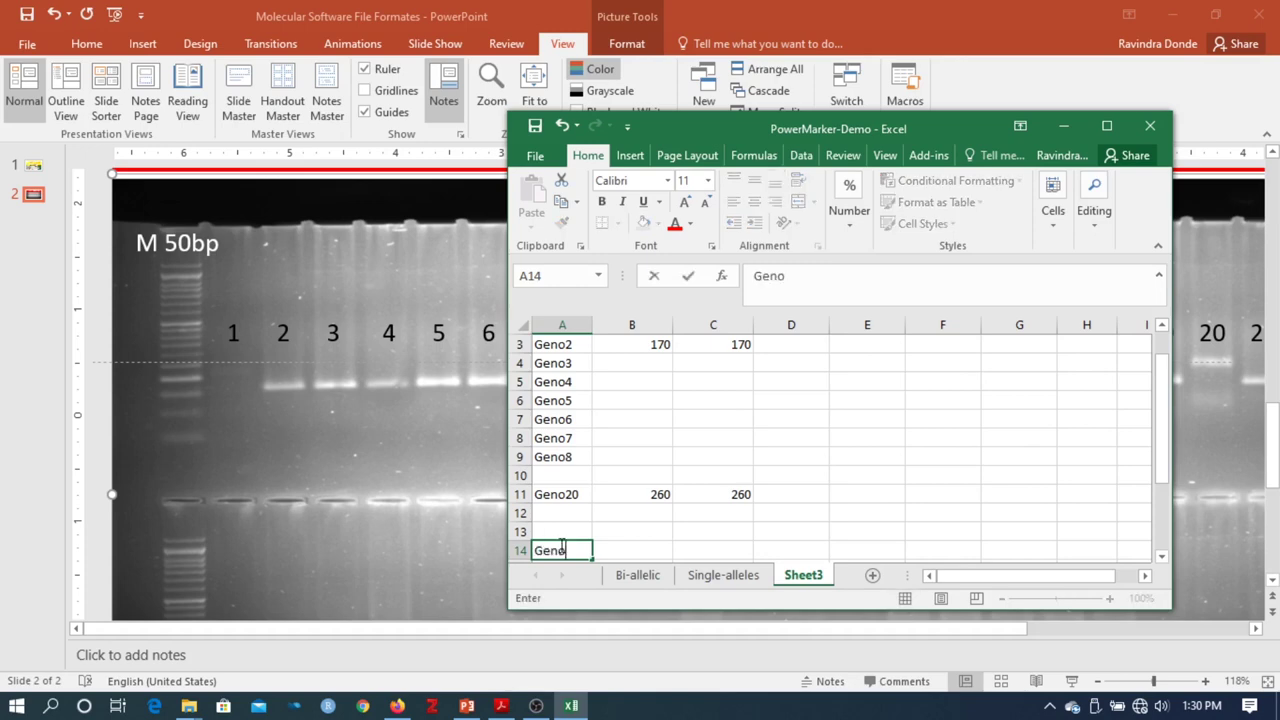
text(23)
key(Tab)
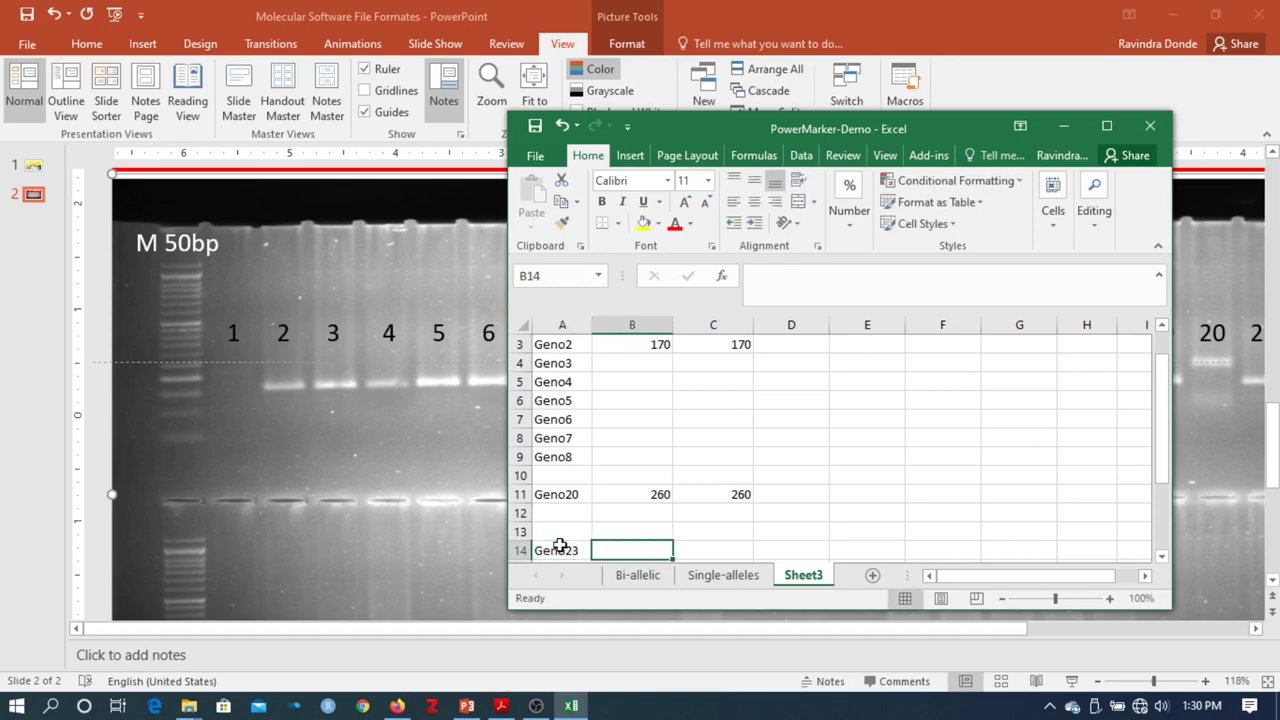
text(260)
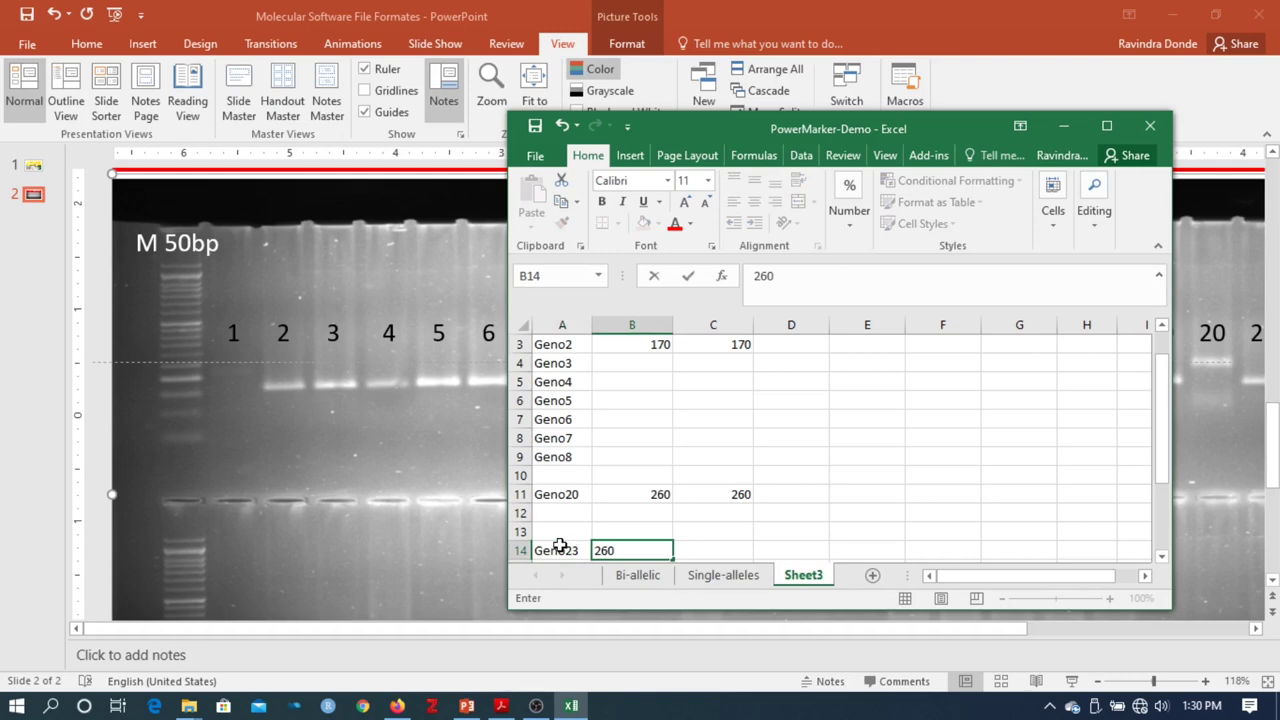
key(Tab)
text(260)
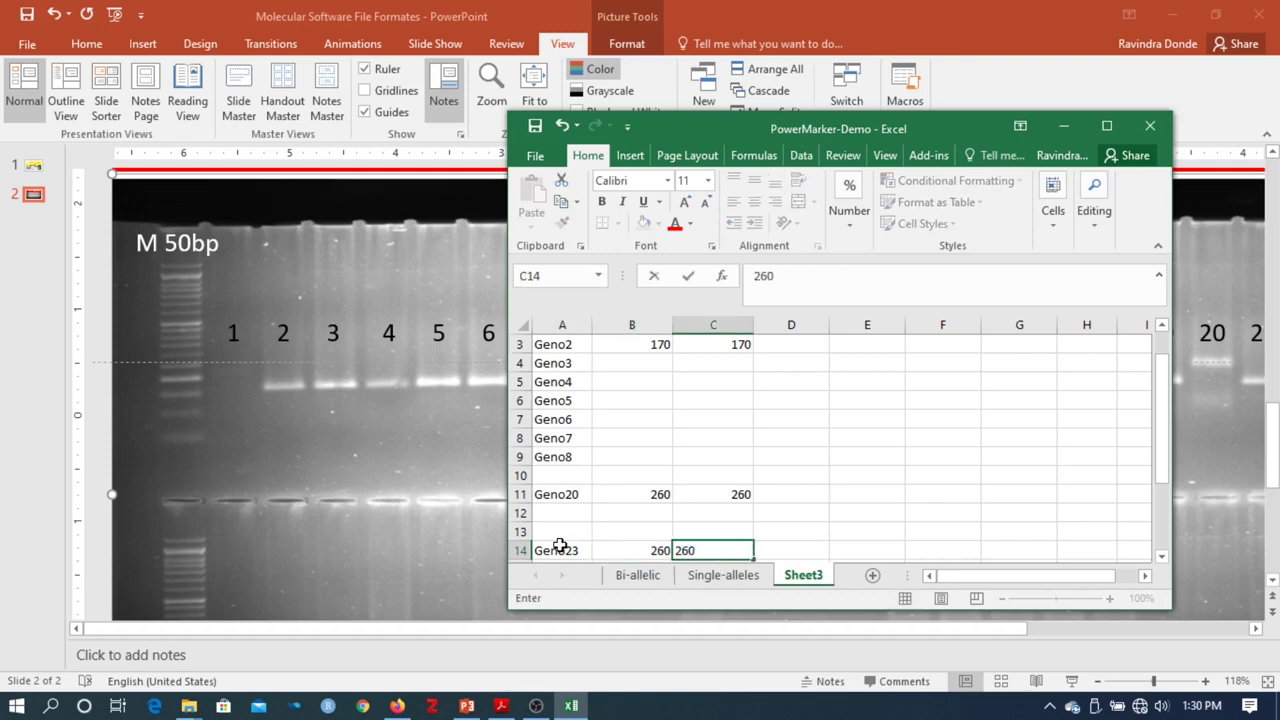
click(677, 551)
click(604, 515)
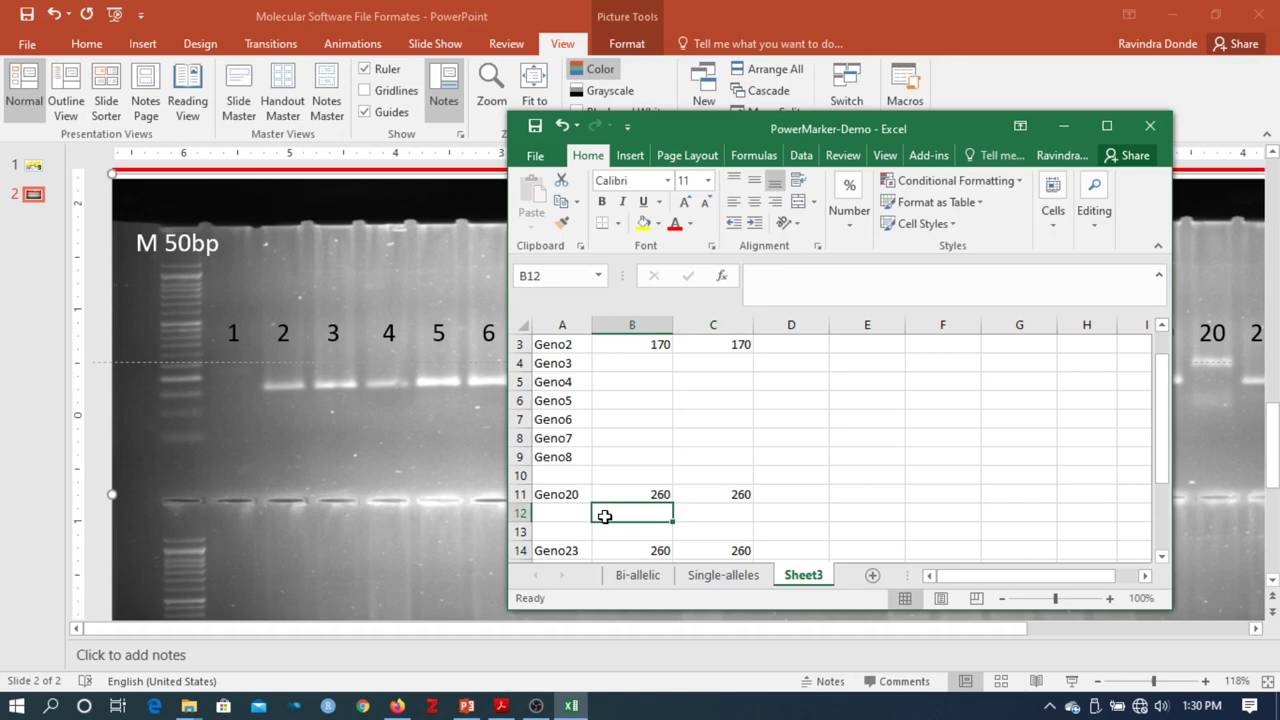
Review Sheet3's scores, noting Geno6's blank cells and Geno20's score of 260.
click(604, 532)
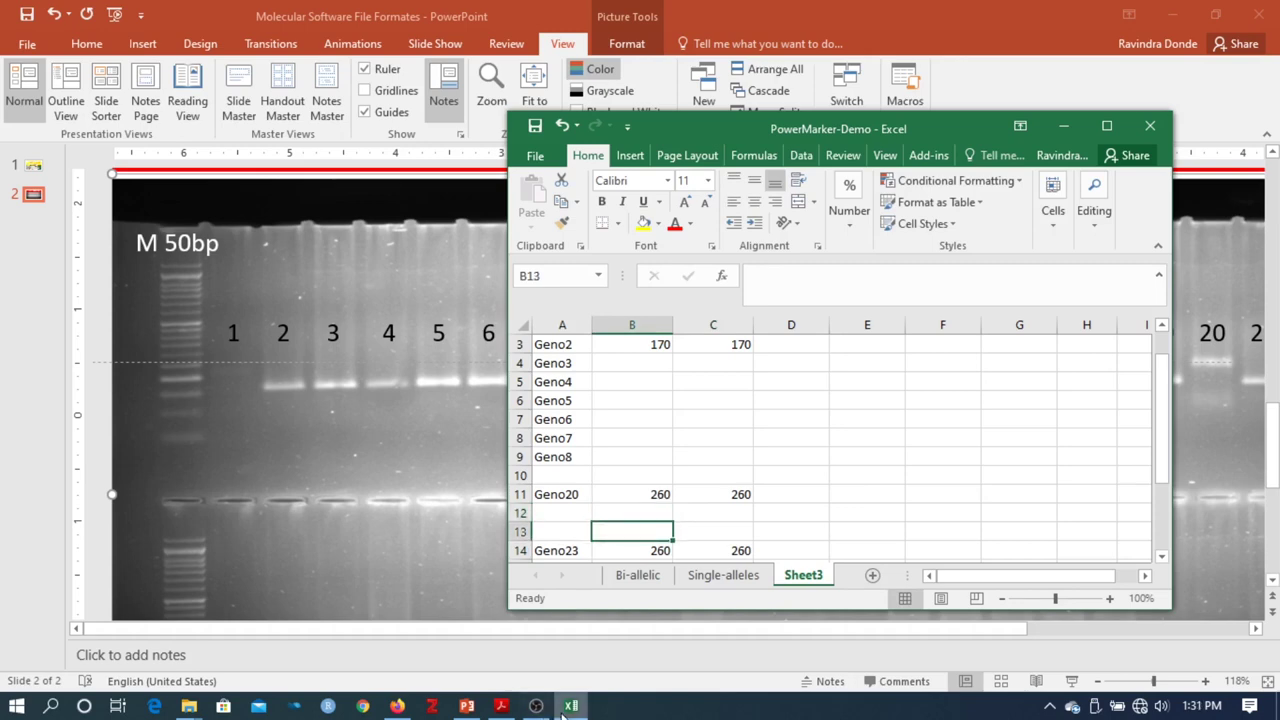
mouse_move(563, 712)
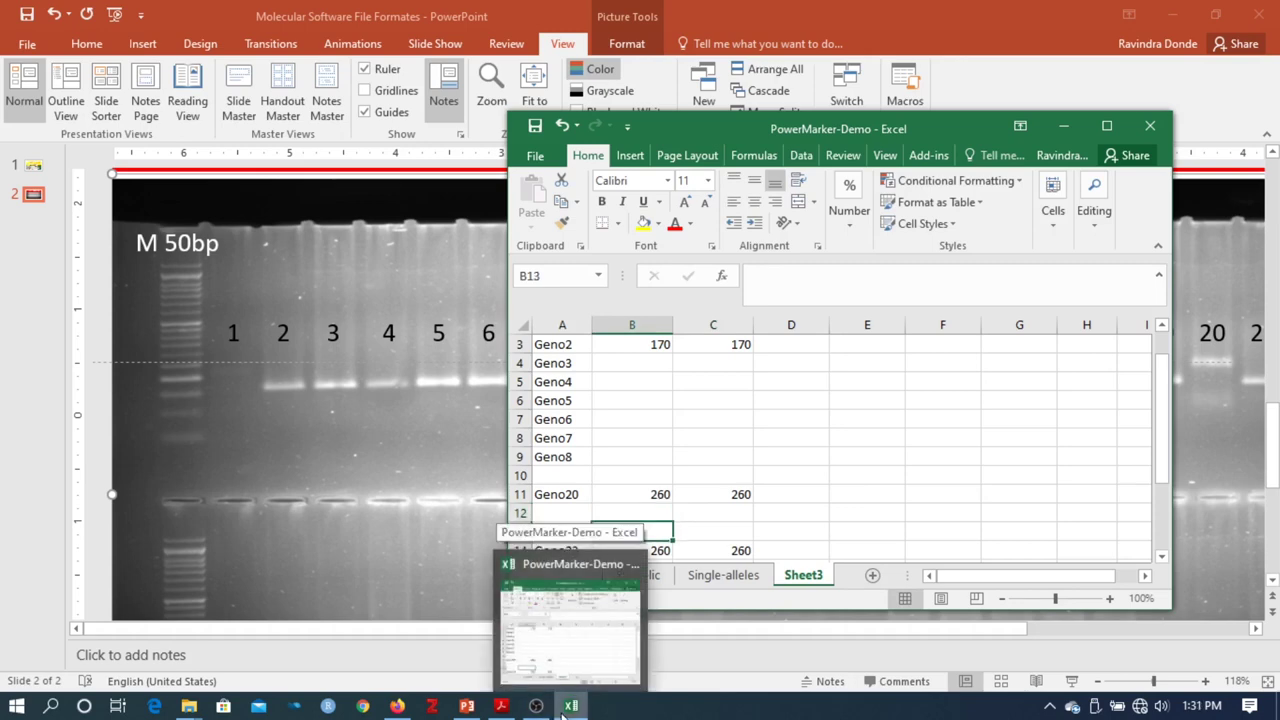
click(565, 708)
click(568, 706)
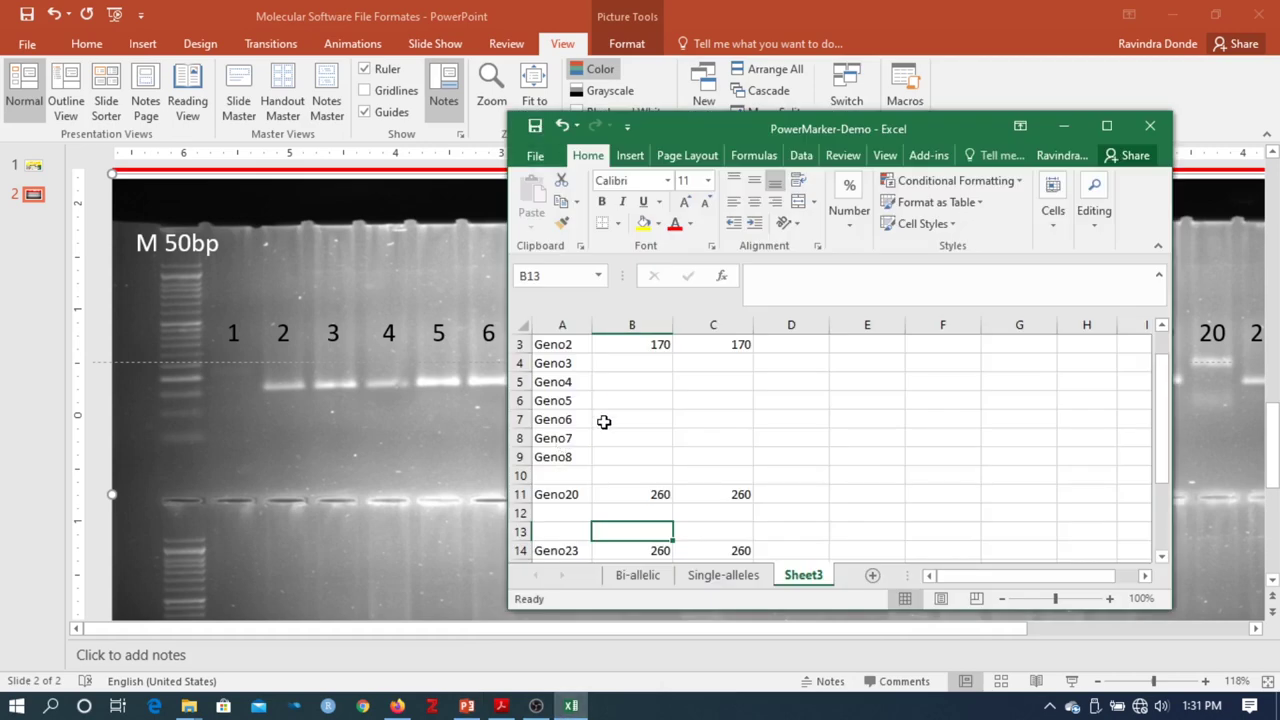
click(603, 419)
click(606, 497)
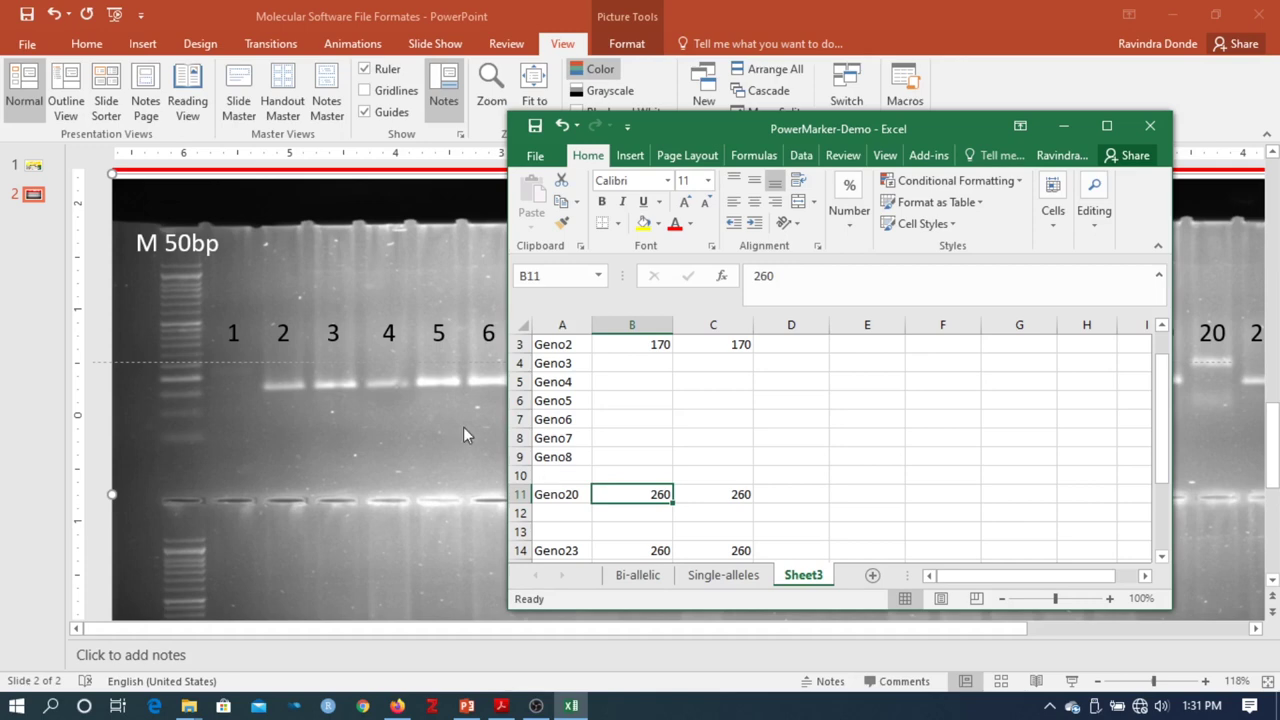
Enter Geno24 in cell A15 below Geno23.
click(556, 550)
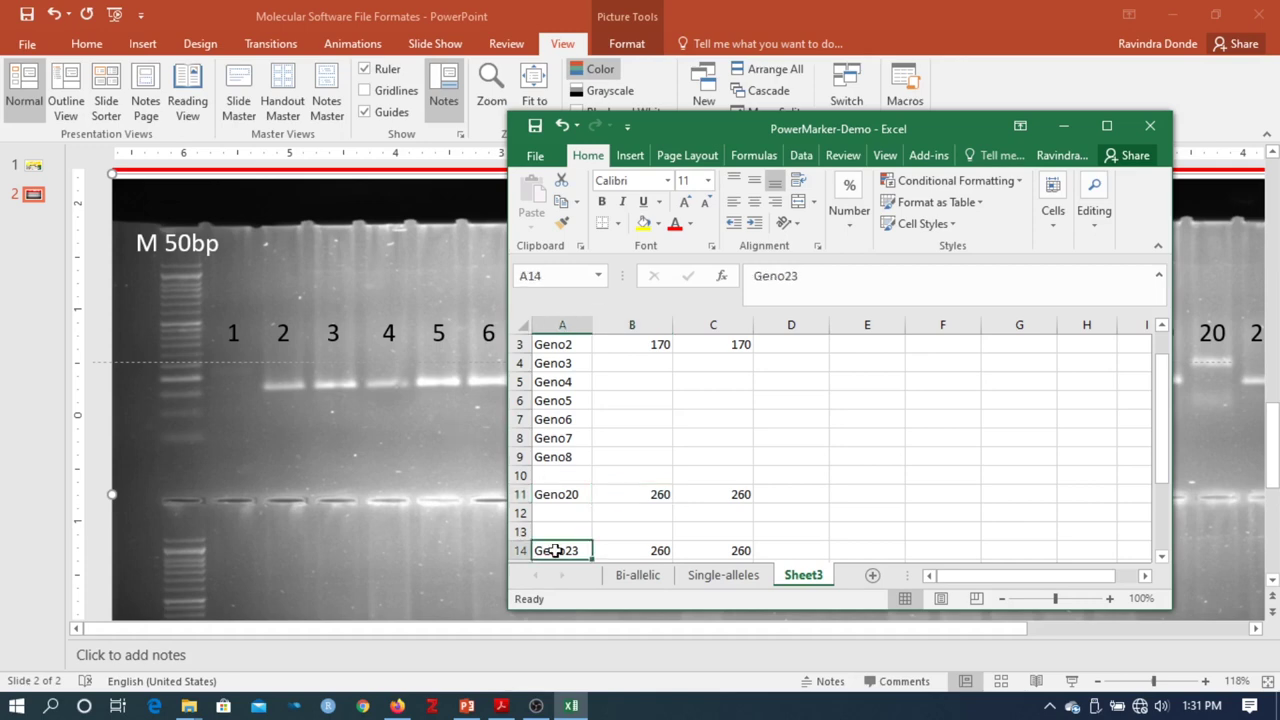
key(Down)
key(Down)
key(Up)
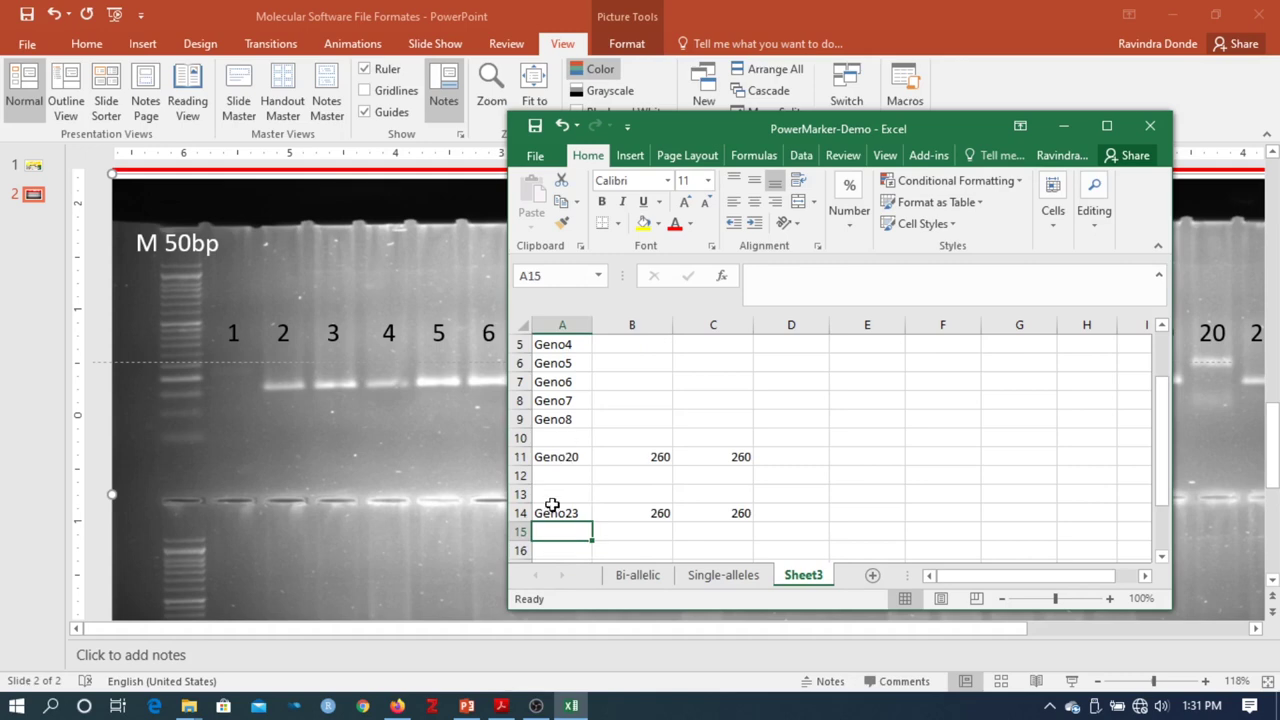
text(Geno23)
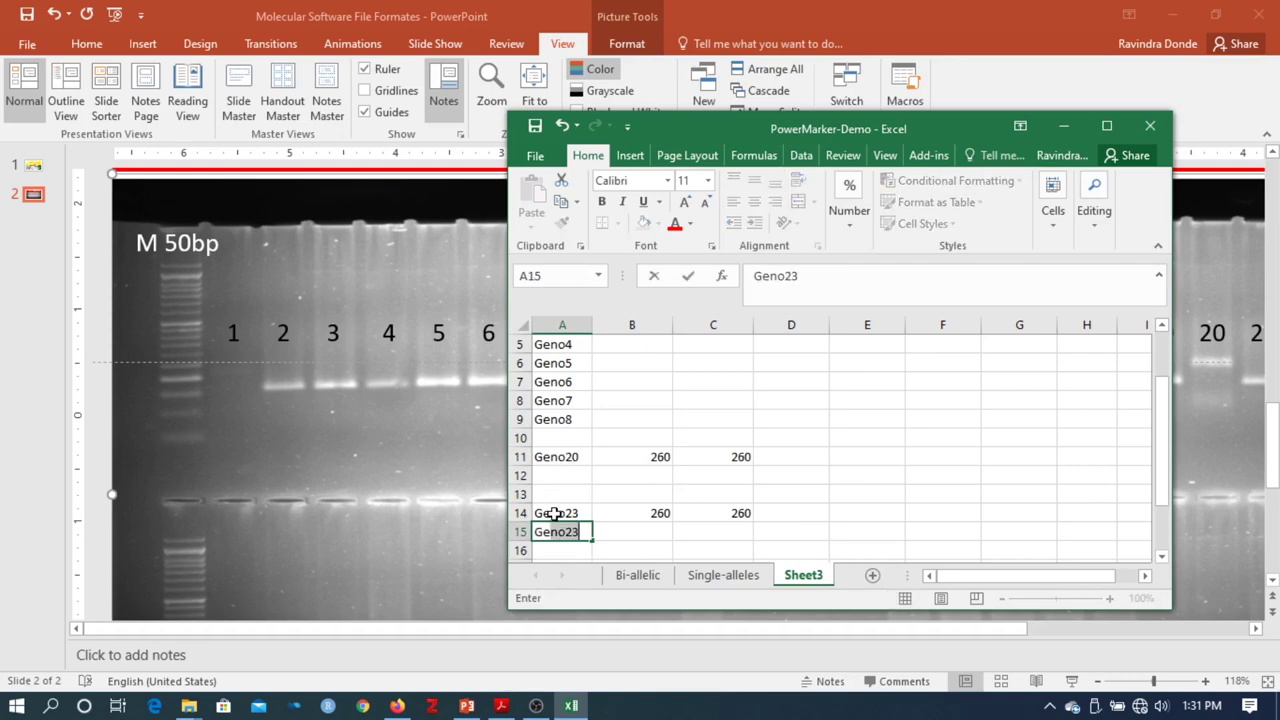
key(BackSpace)
key(BackSpace)
text(2)
text(4)
key(Return)
key(Return)
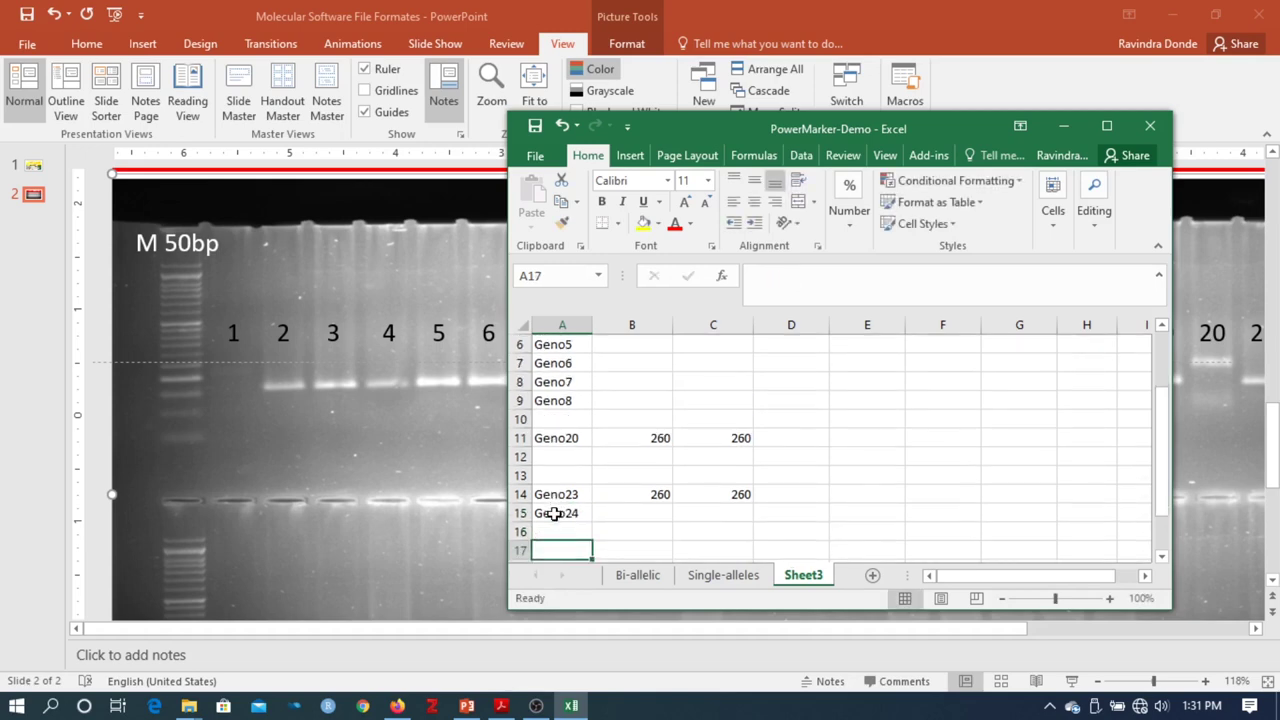
Scroll back up and clear PowerPoint away so the workbook stands alone.
scroll(555, 513, up, 2)
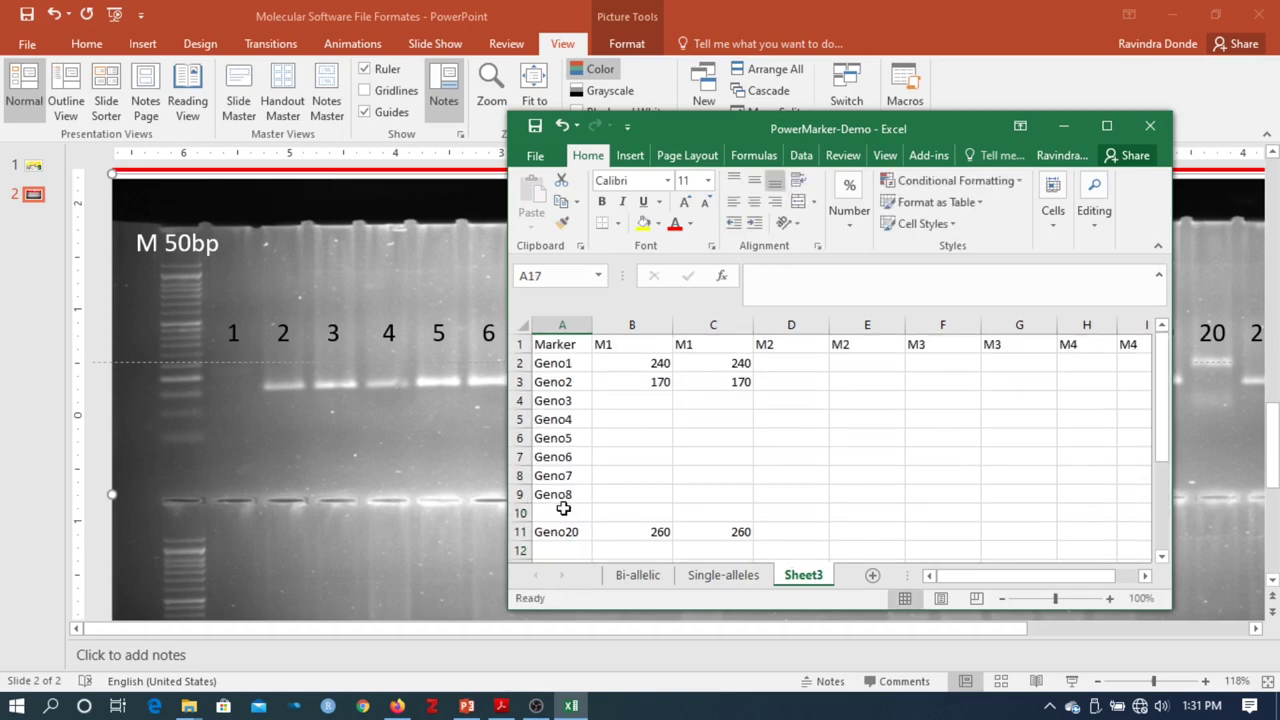
click(737, 446)
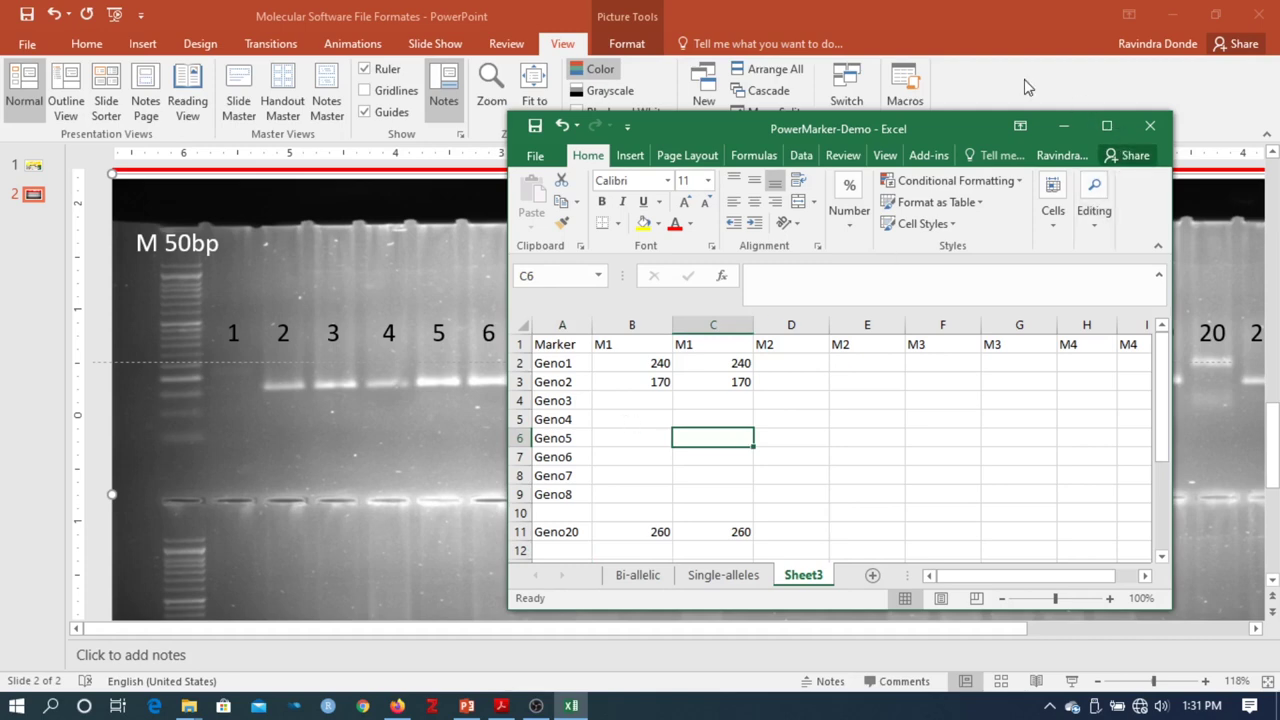
click(1063, 125)
click(1172, 14)
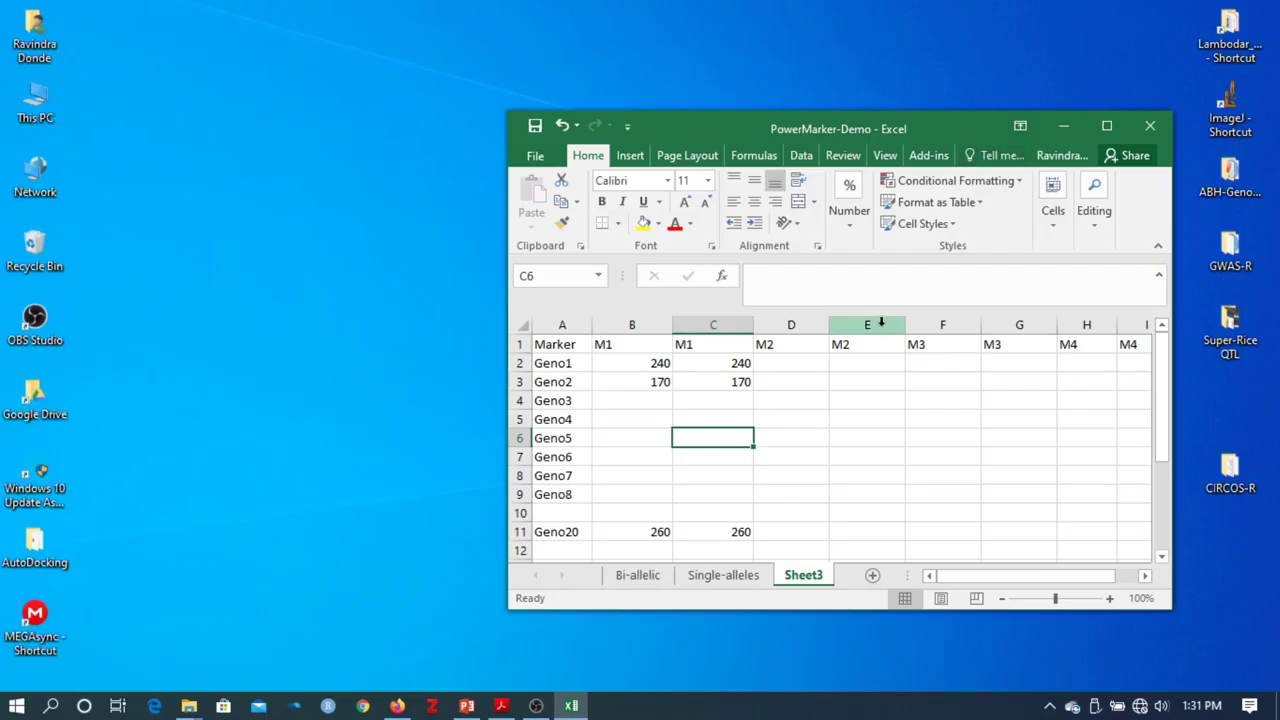
click(1118, 127)
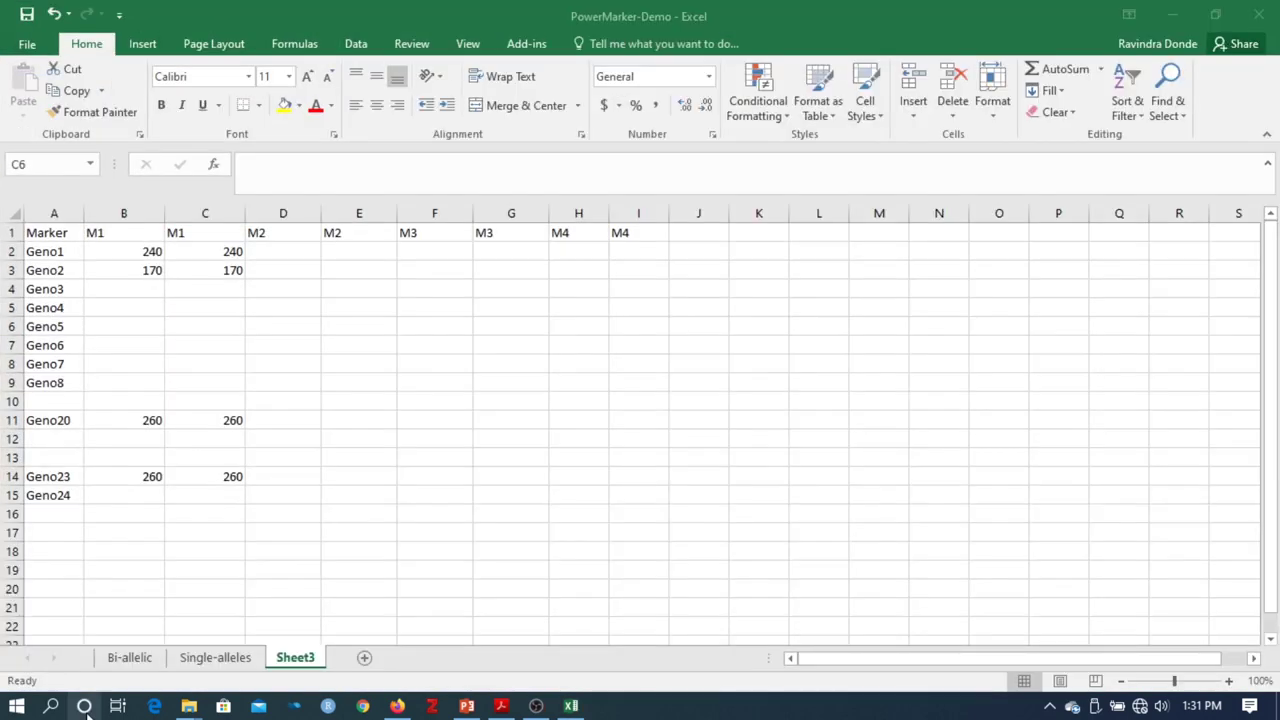
click(130, 658)
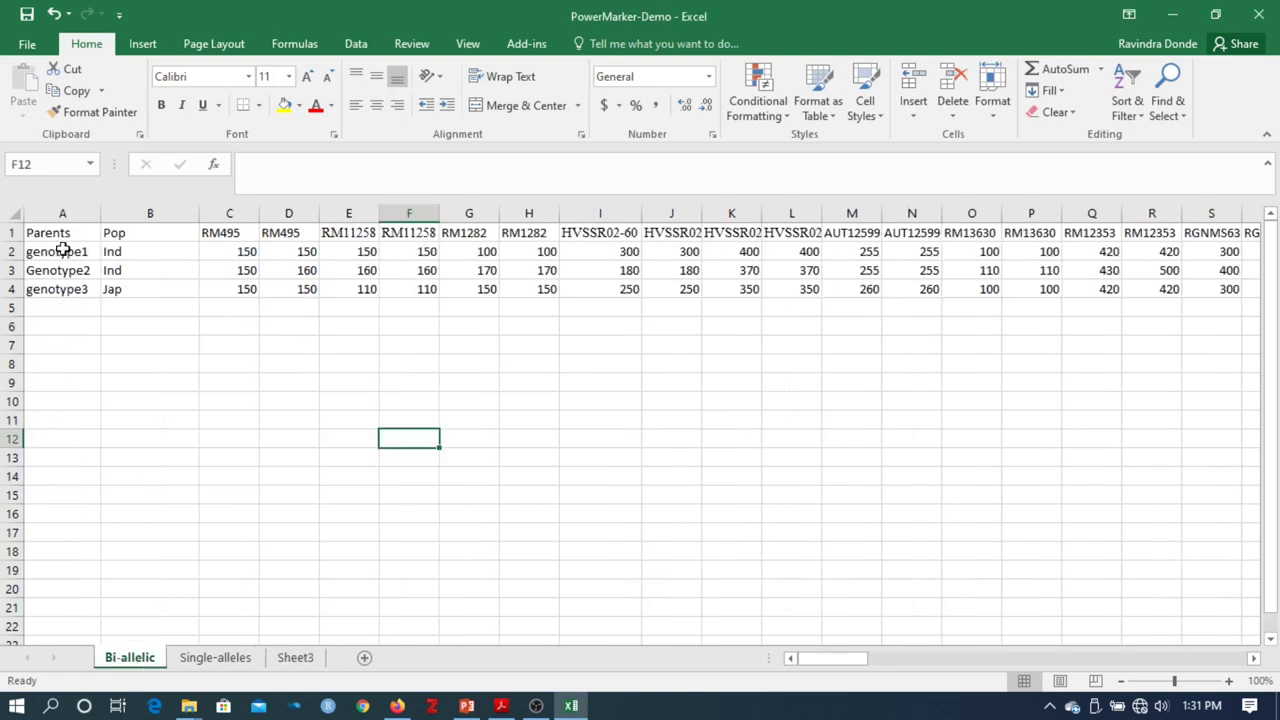
drag(62, 251, 62, 287)
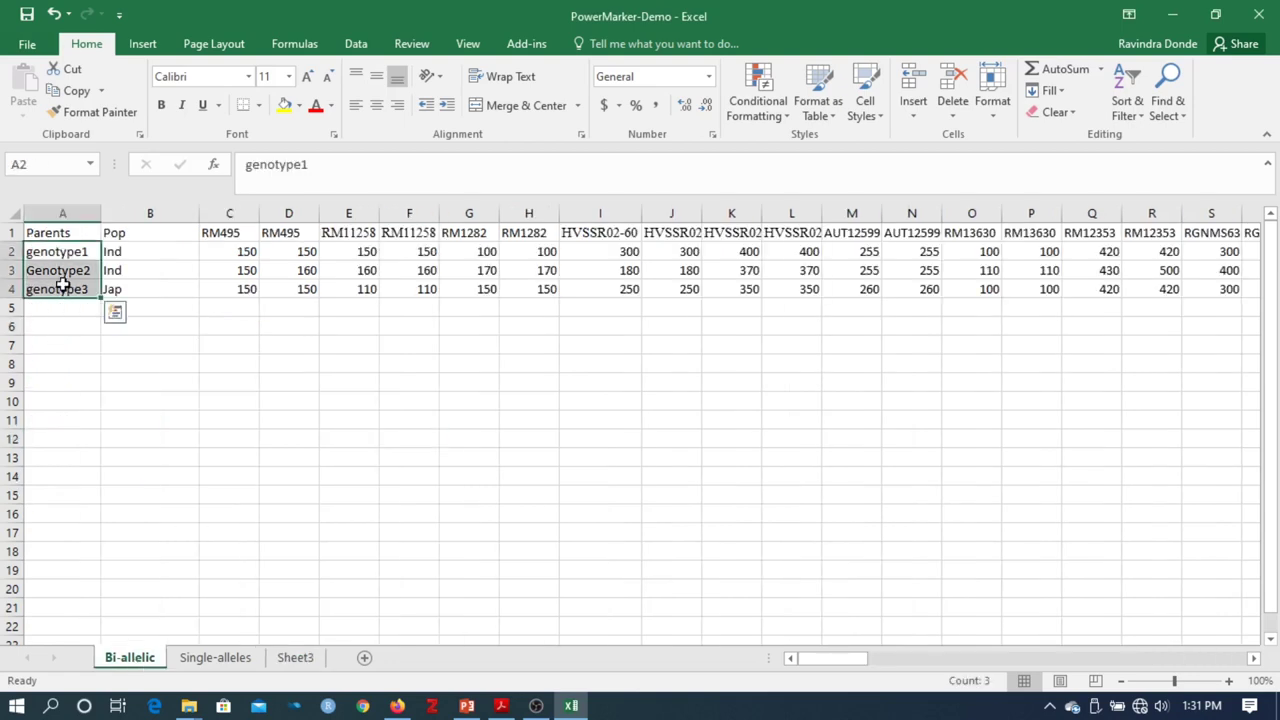
click(232, 234)
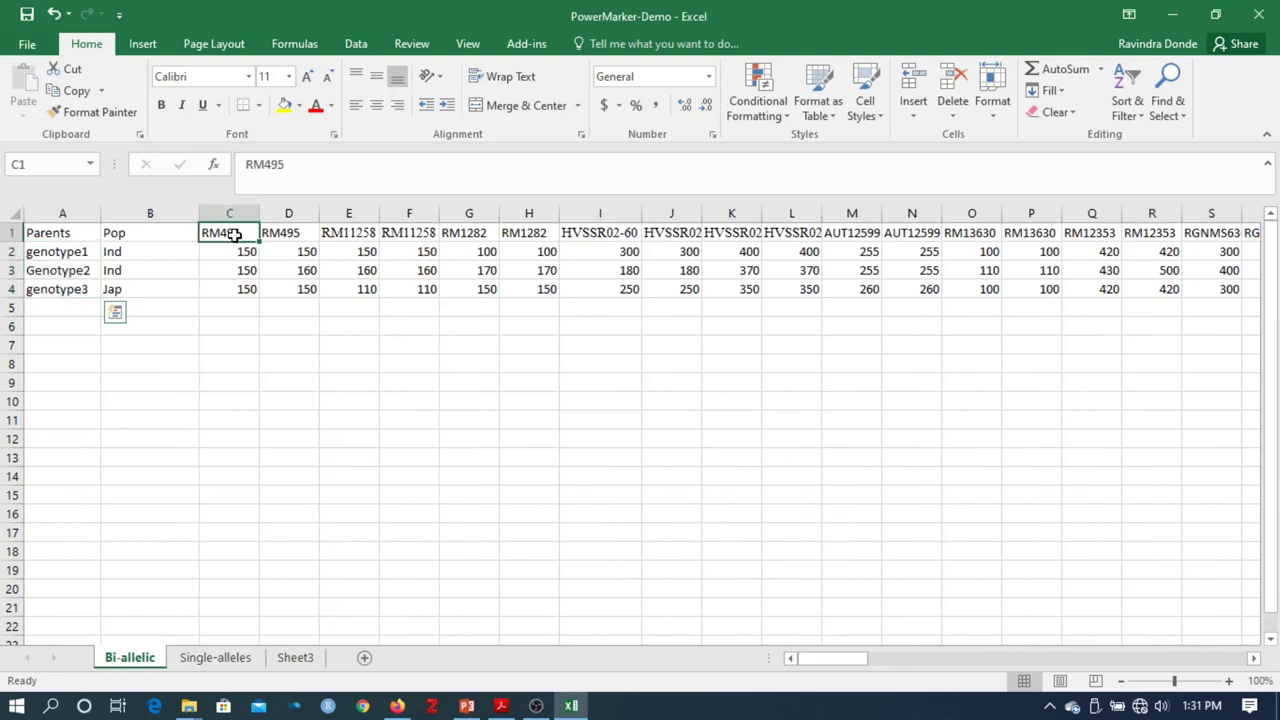
mouse_move(232, 234)
mouse_down()
mouse_move(1273, 212)
mouse_move(1272, 228)
mouse_up()
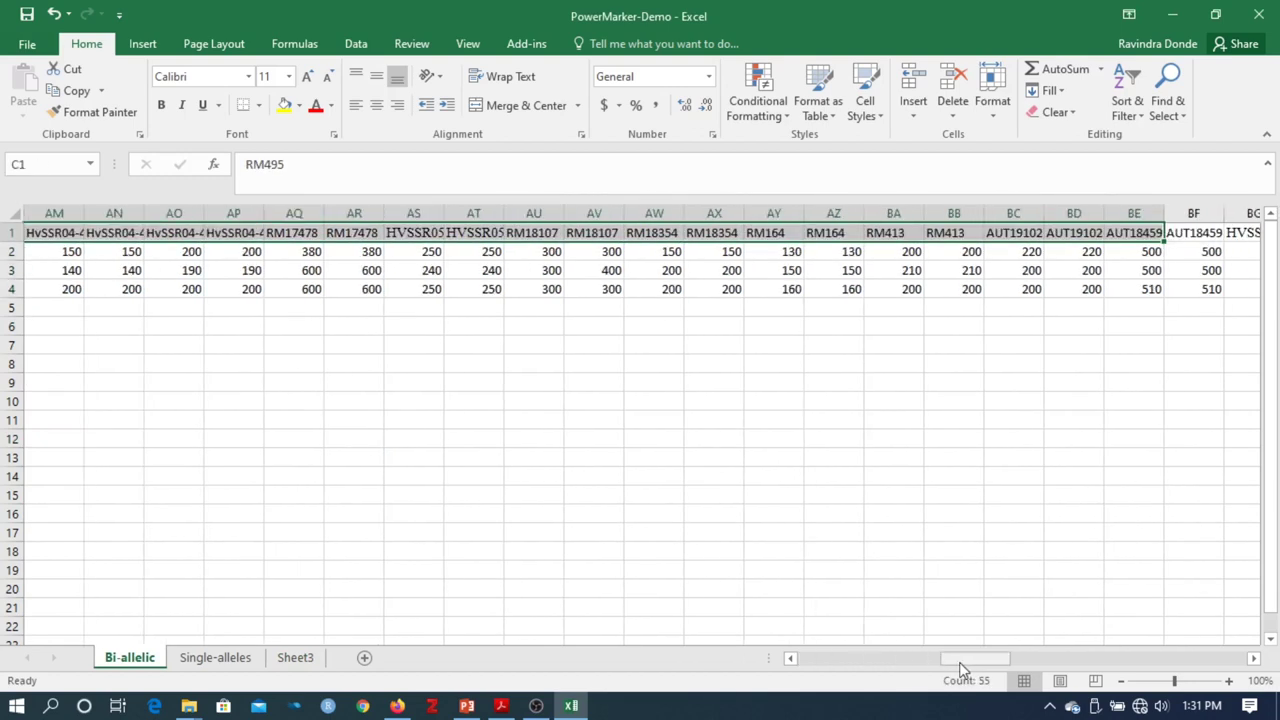
drag(960, 660, 695, 679)
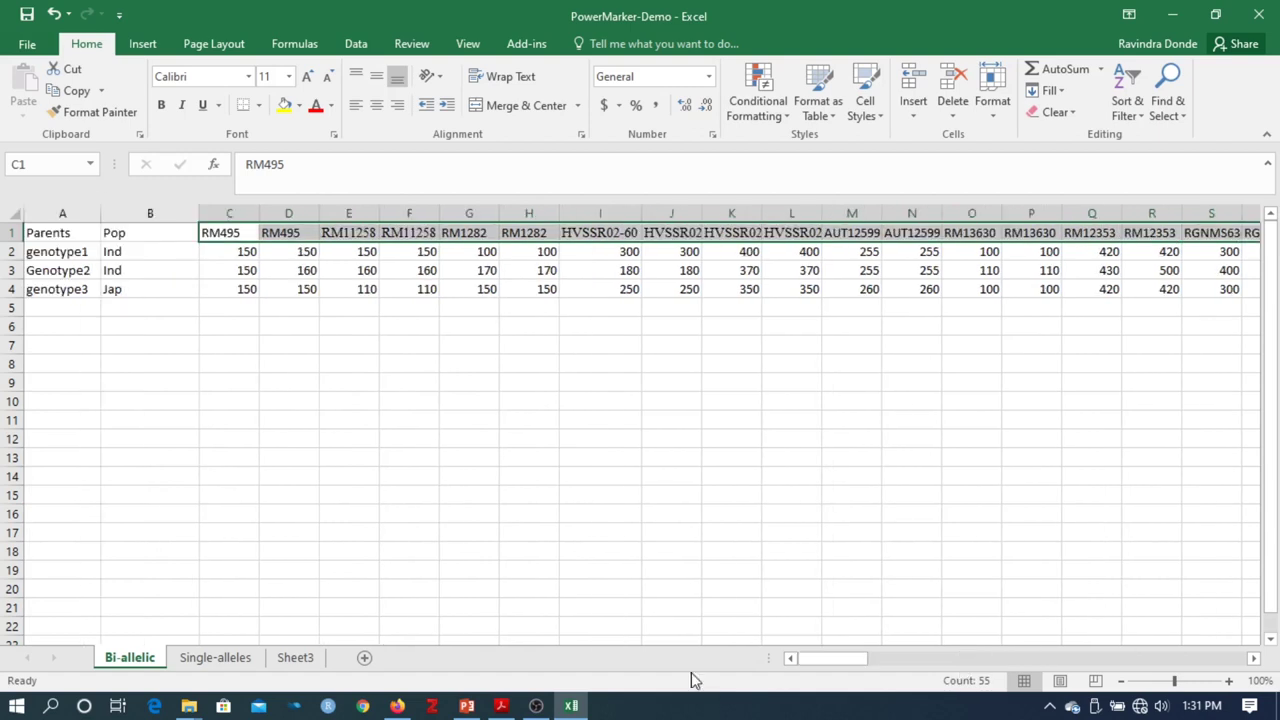
click(312, 326)
click(220, 234)
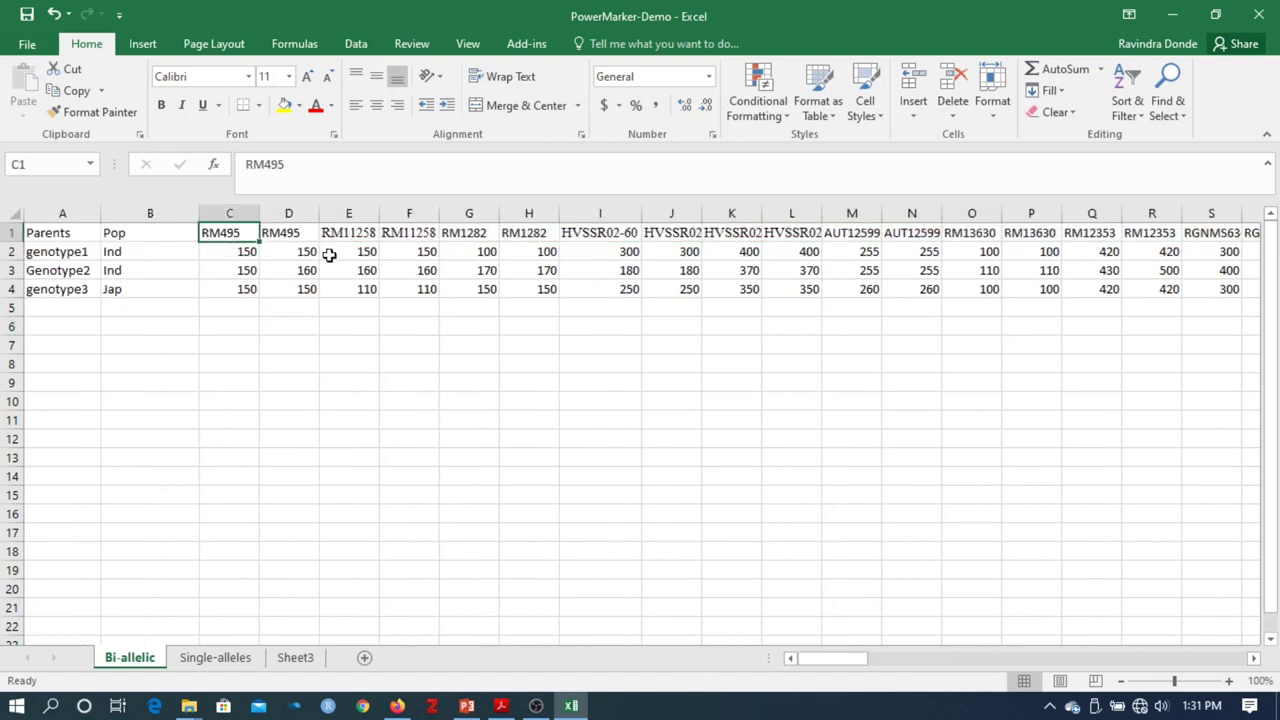
click(287, 233)
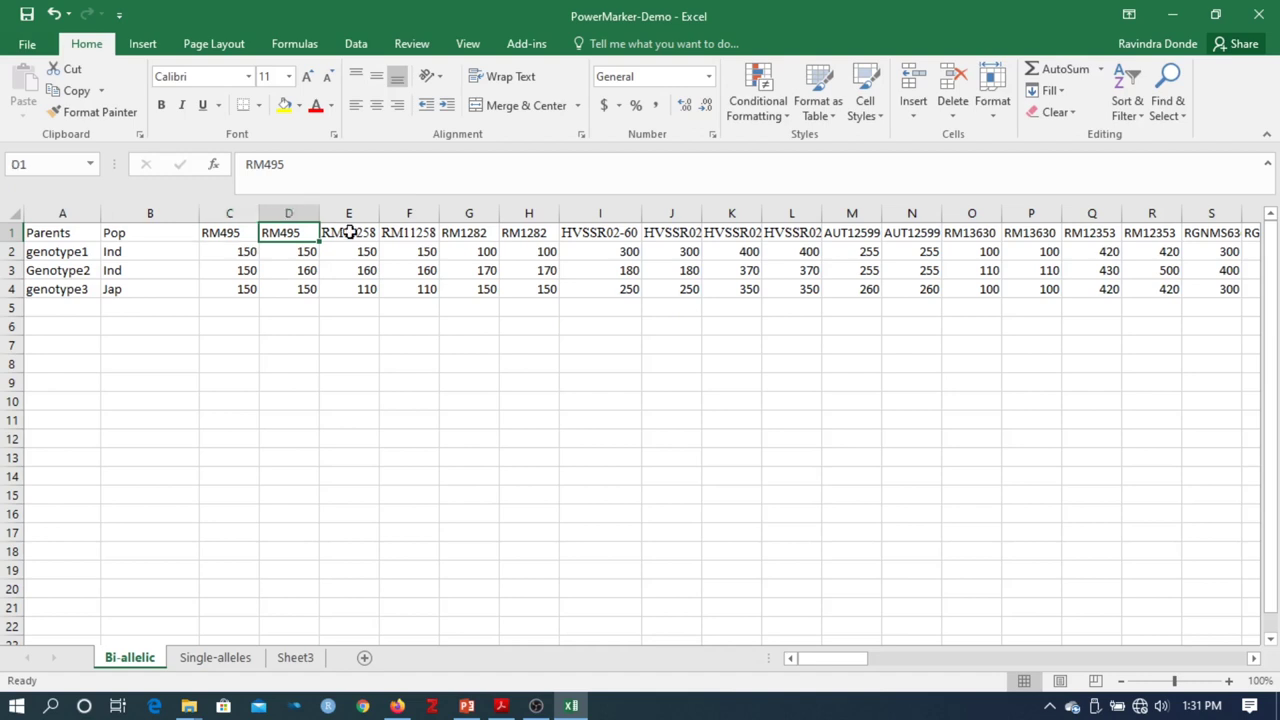
click(348, 232)
click(412, 232)
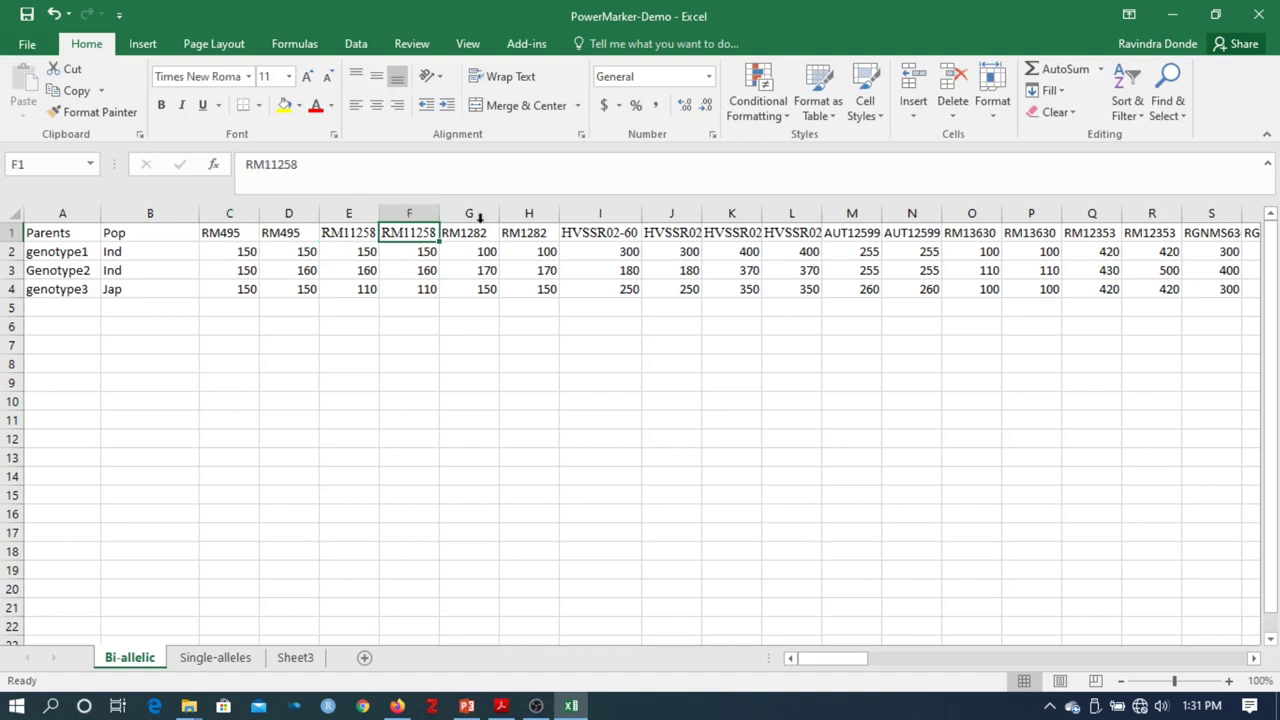
click(470, 232)
click(535, 232)
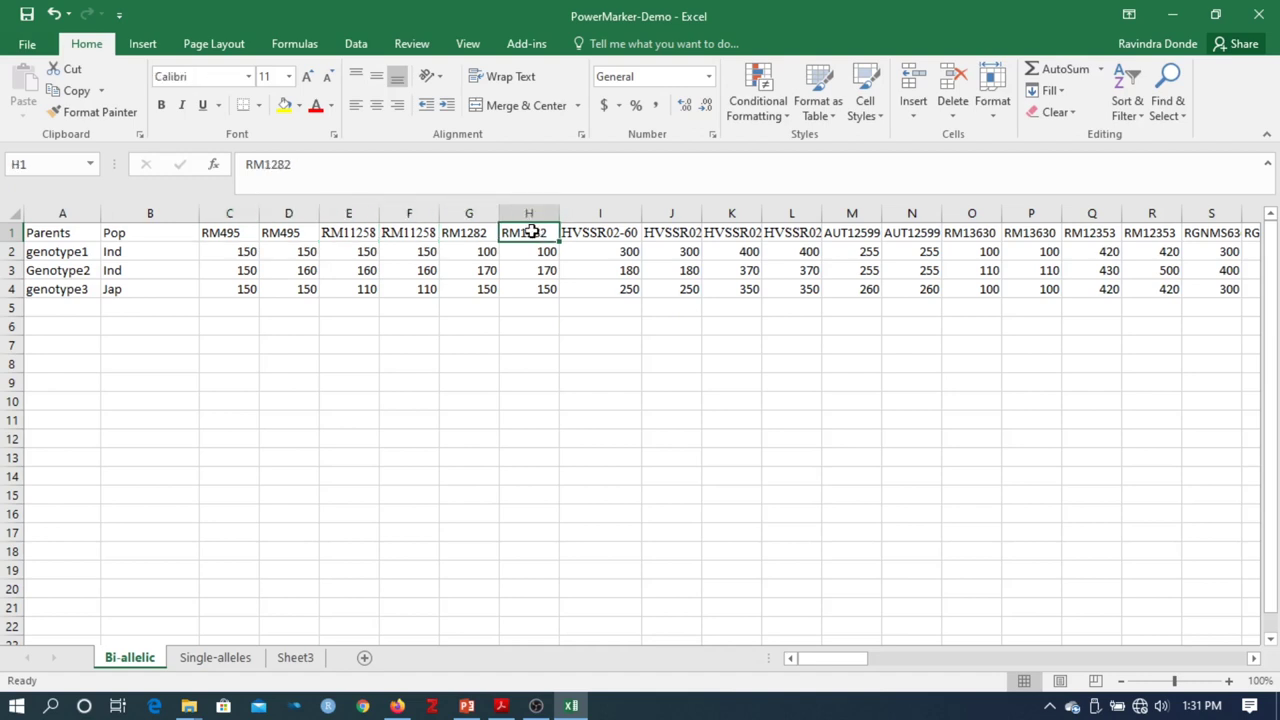
drag(238, 251, 284, 272)
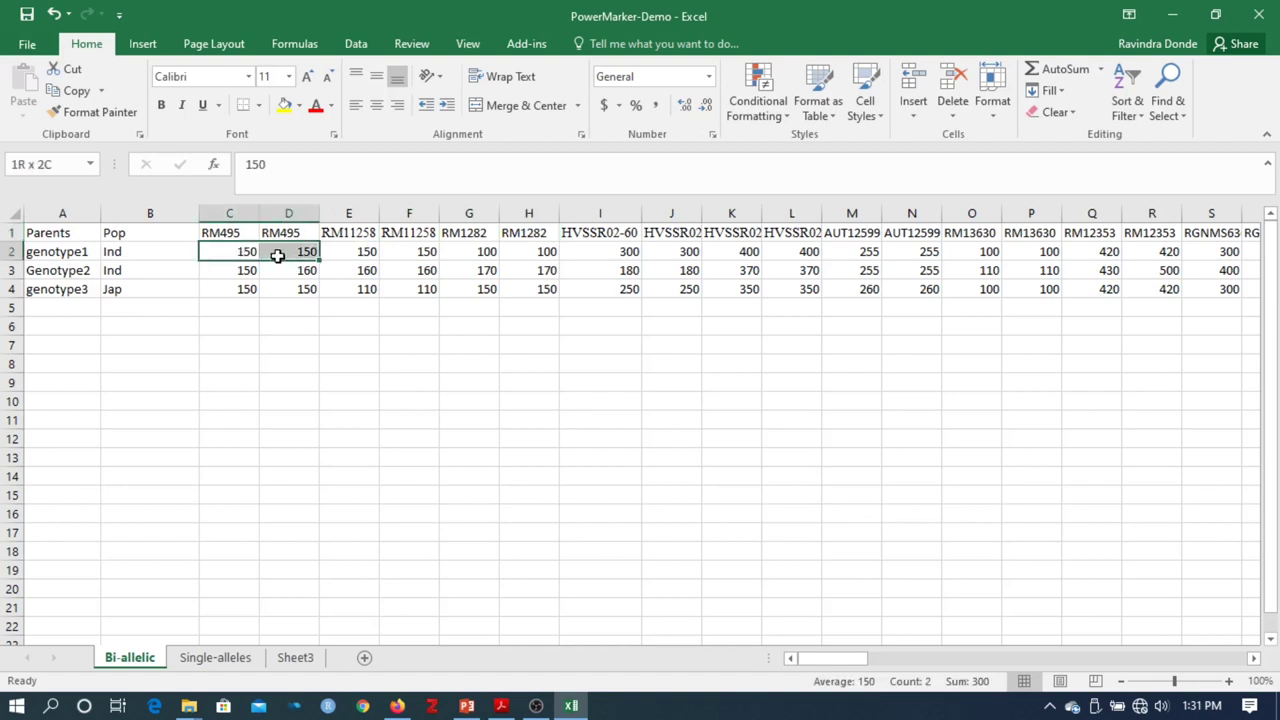
click(240, 308)
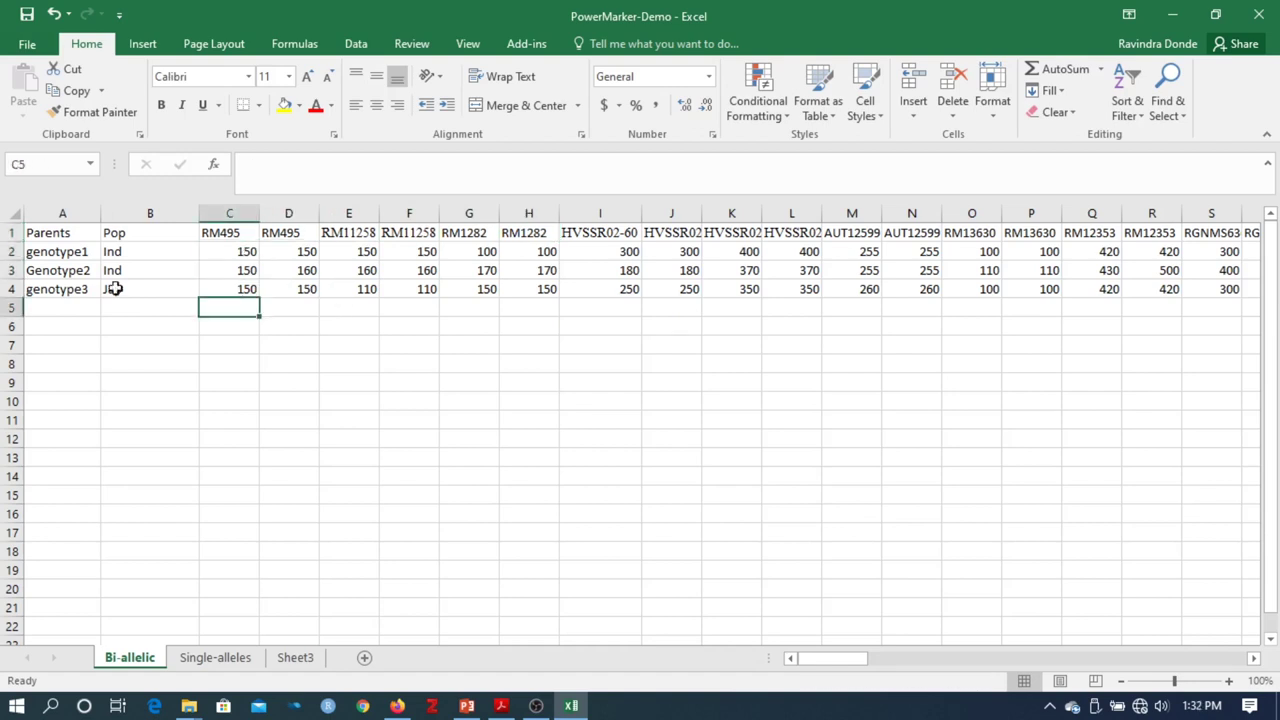
click(78, 276)
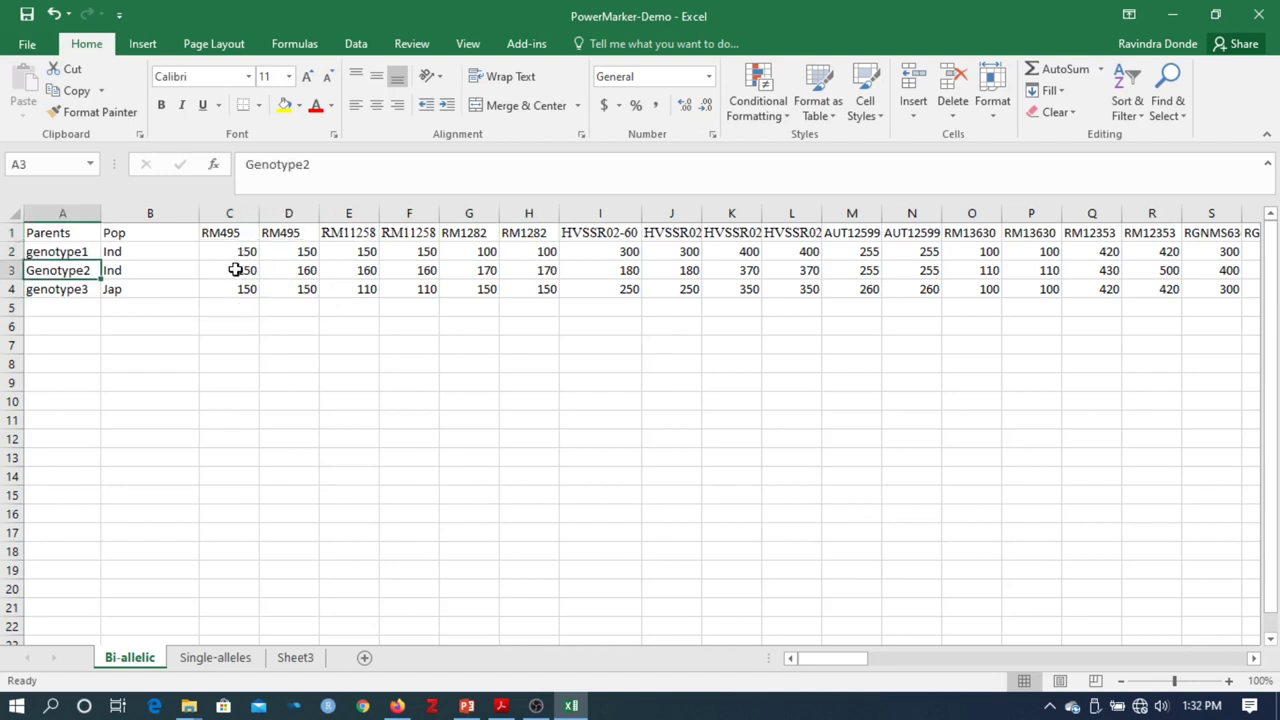
double_click(235, 270)
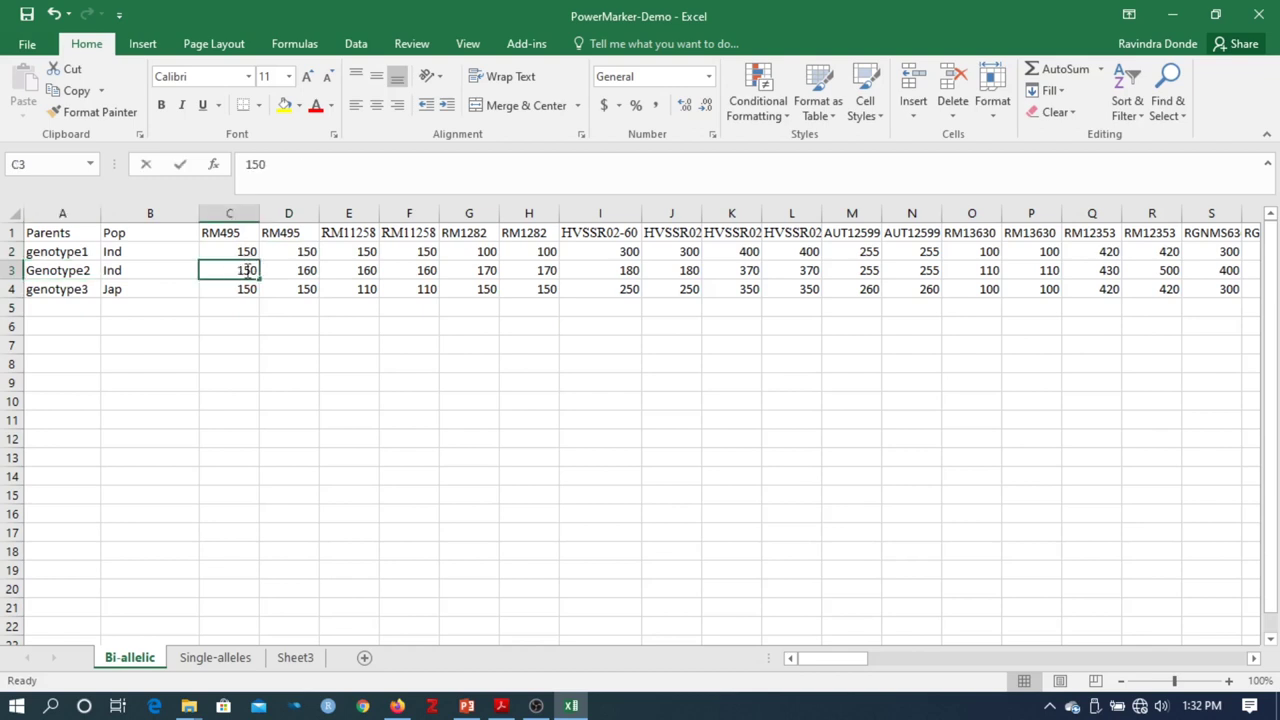
double_click(247, 270)
click(302, 270)
drag(302, 270, 251, 271)
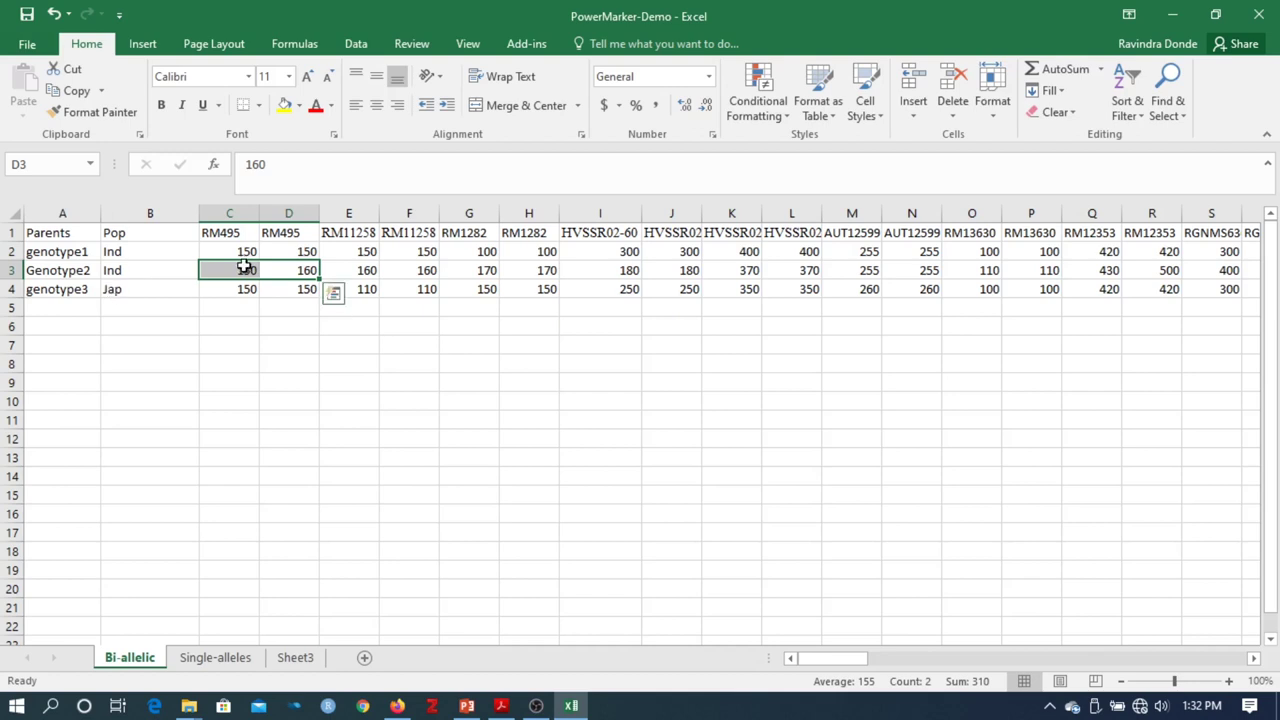
click(385, 440)
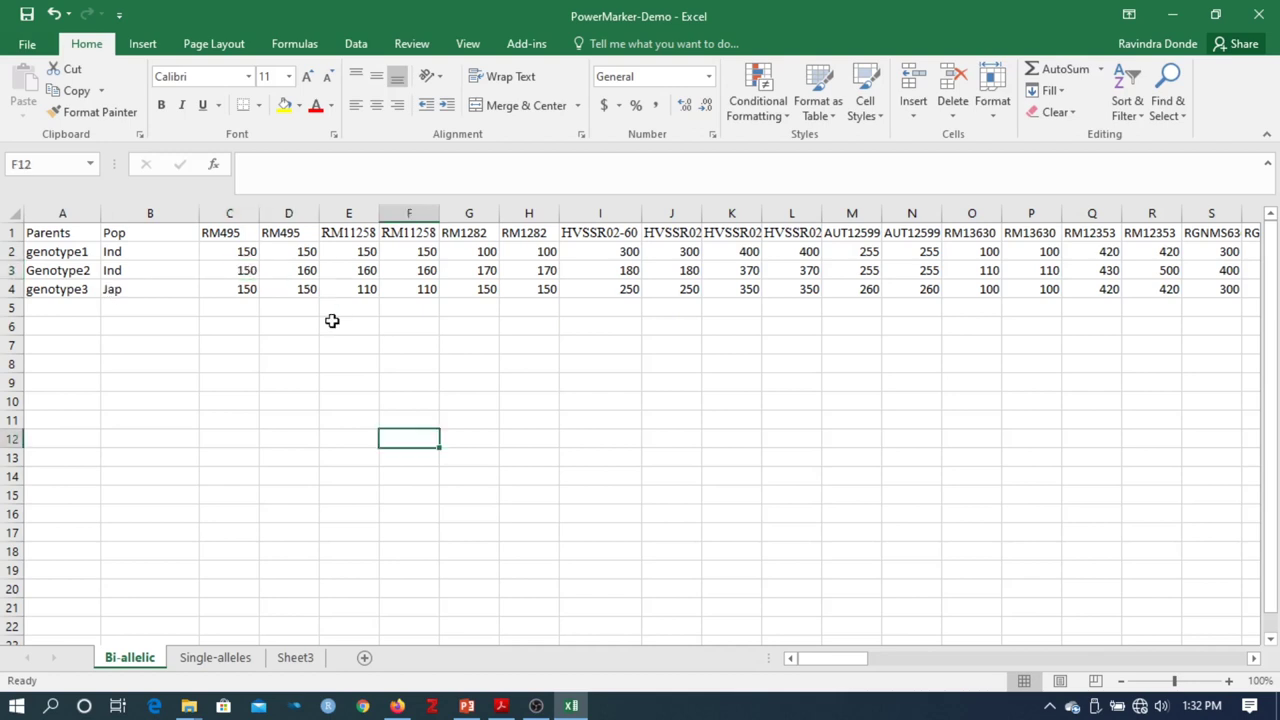
click(237, 270)
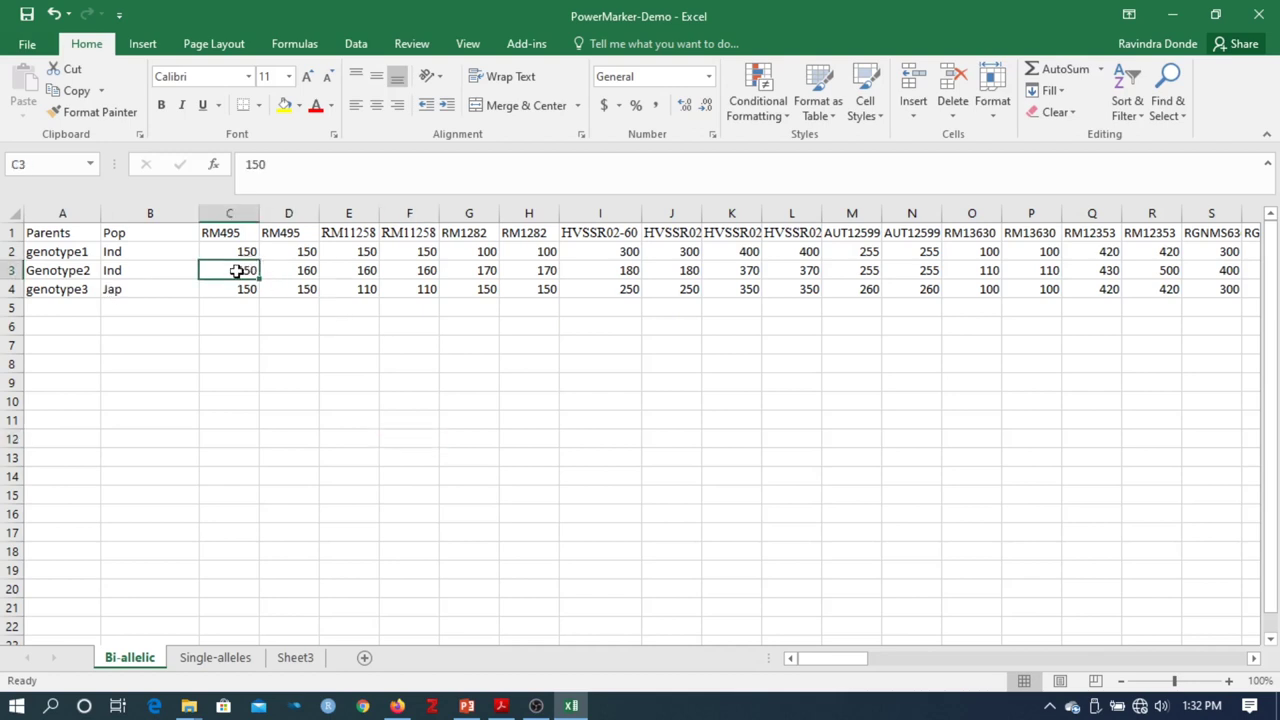
click(302, 270)
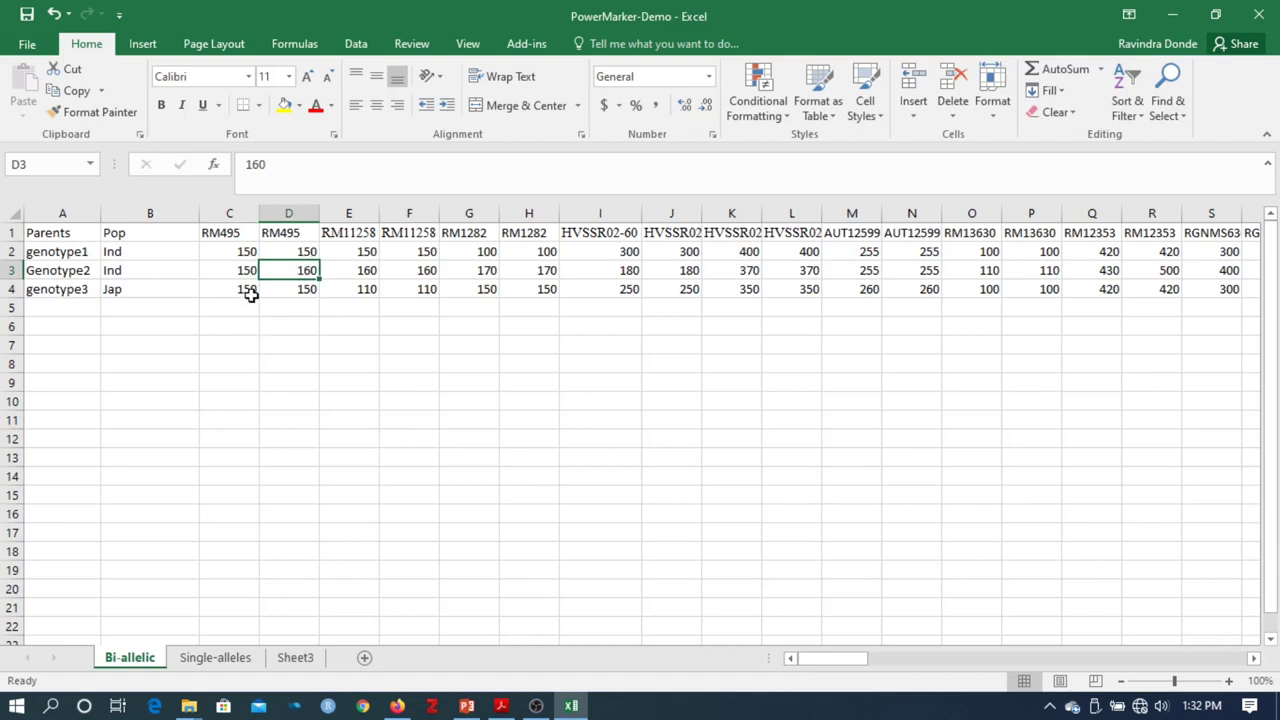
click(288, 214)
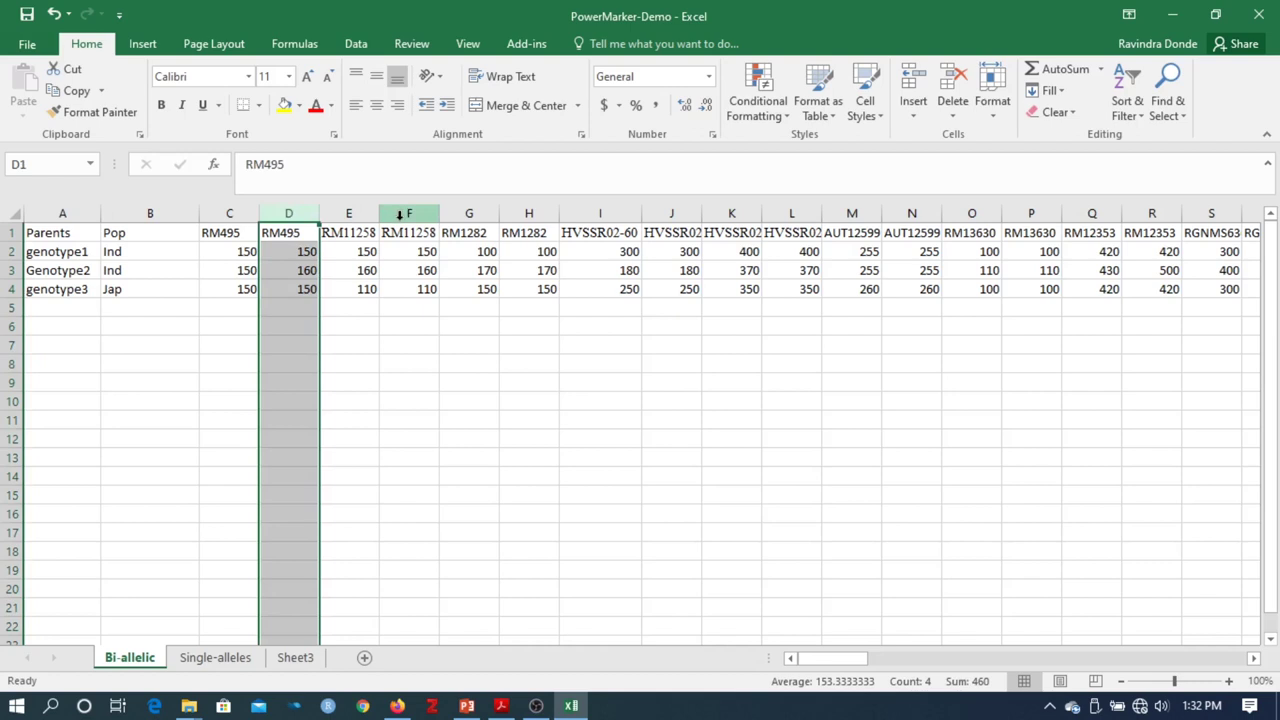
ctrl+click(399, 214)
click(537, 213)
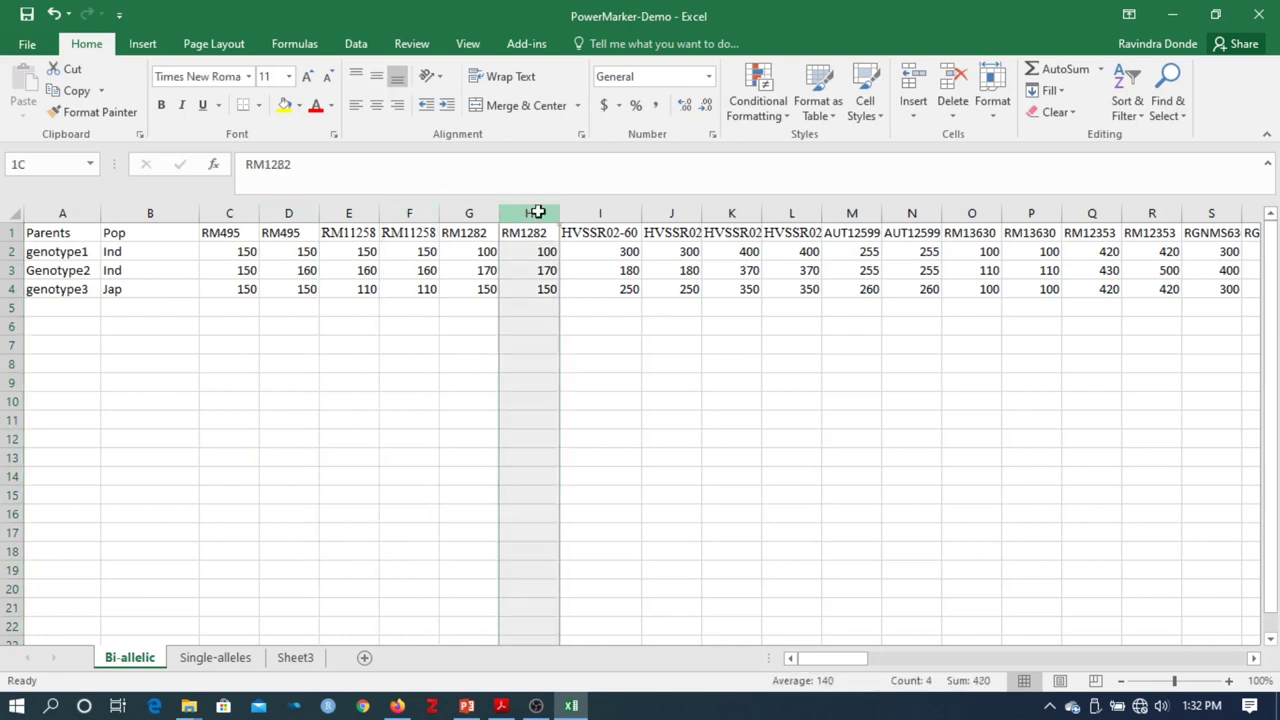
click(306, 304)
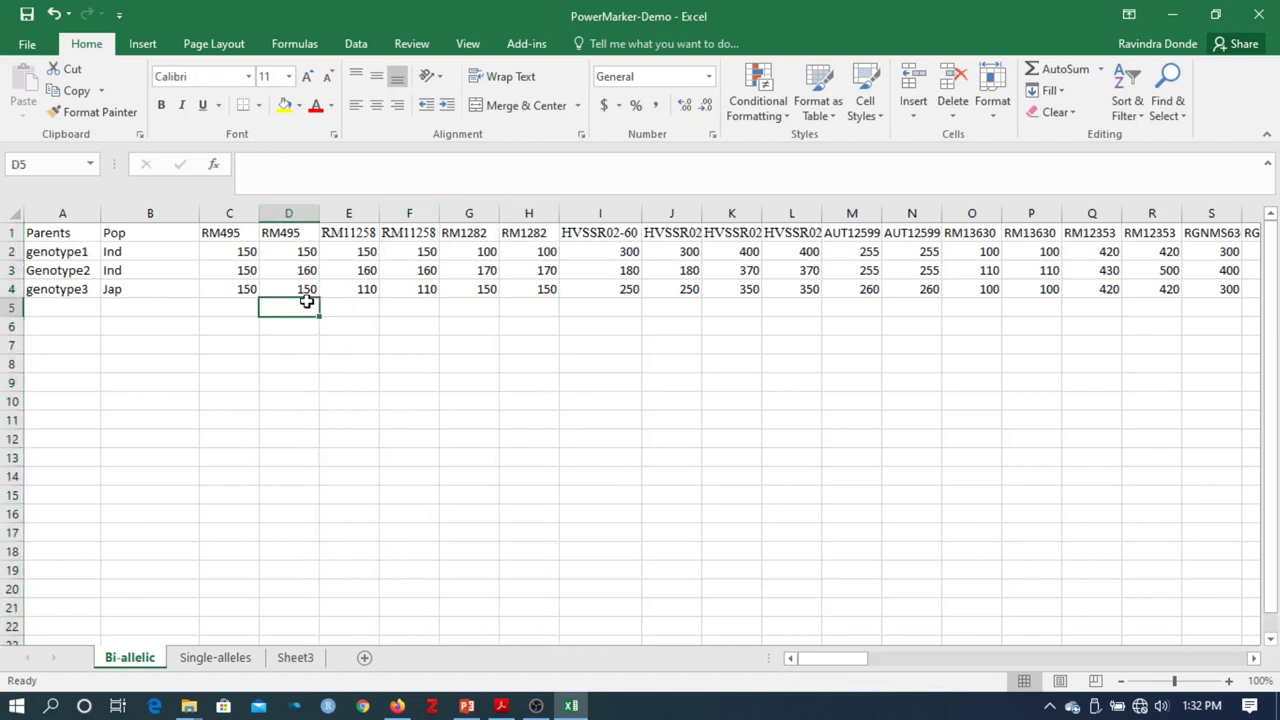
click(236, 369)
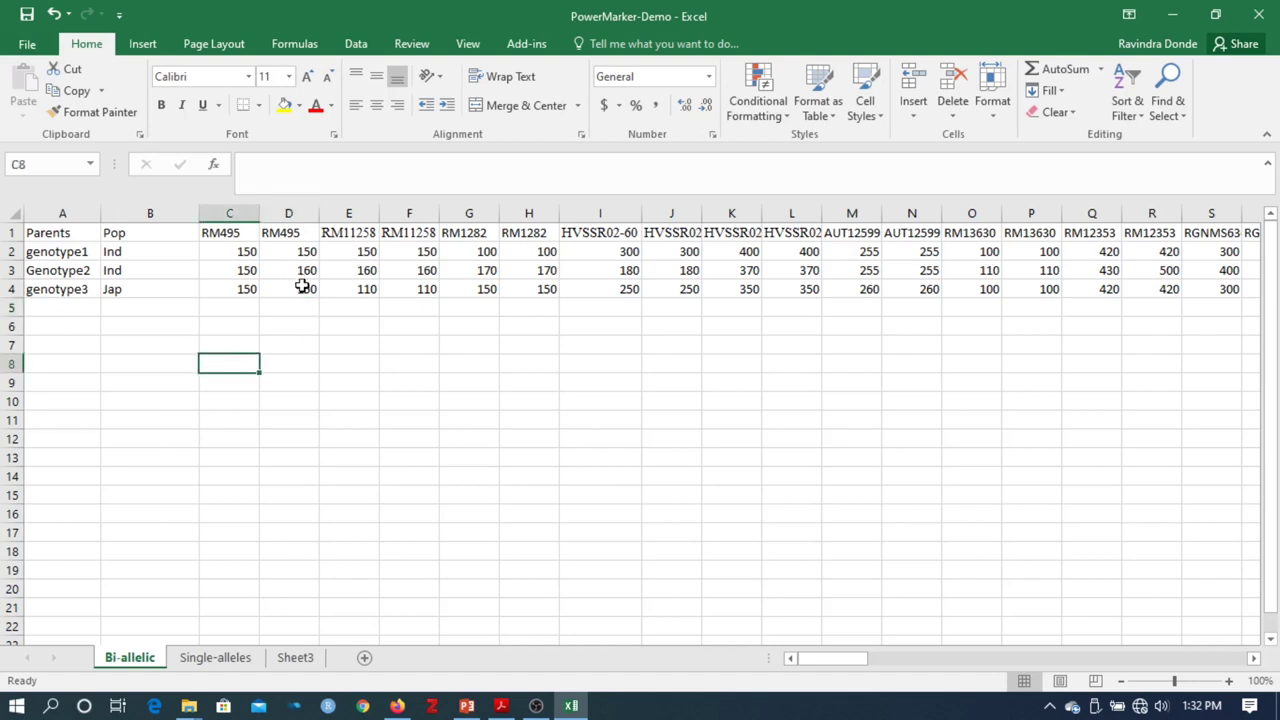
click(291, 379)
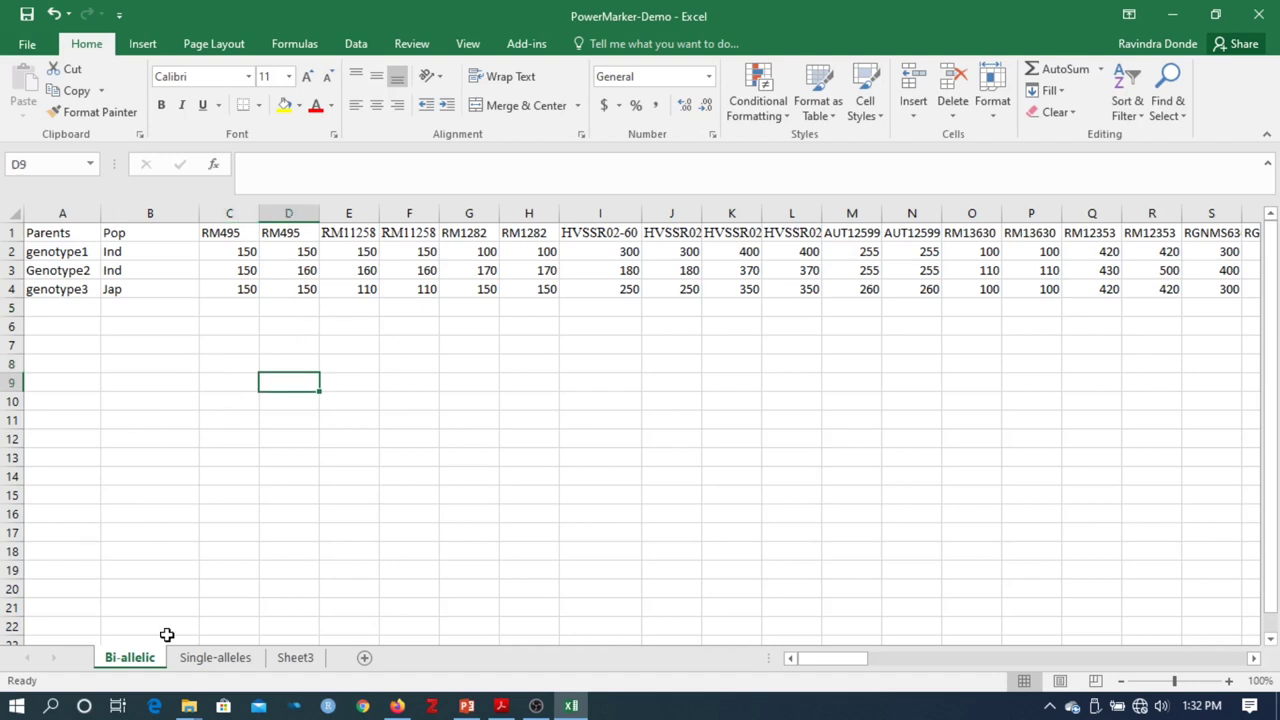
click(131, 214)
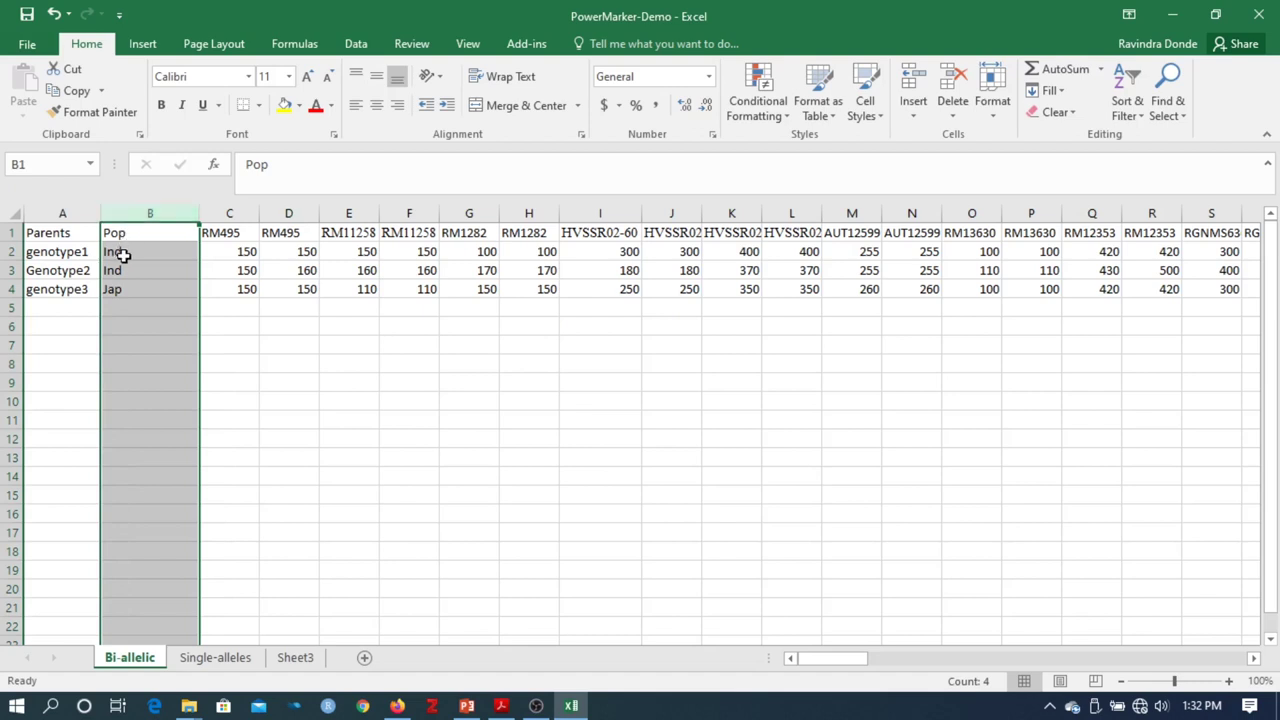
drag(122, 255, 128, 268)
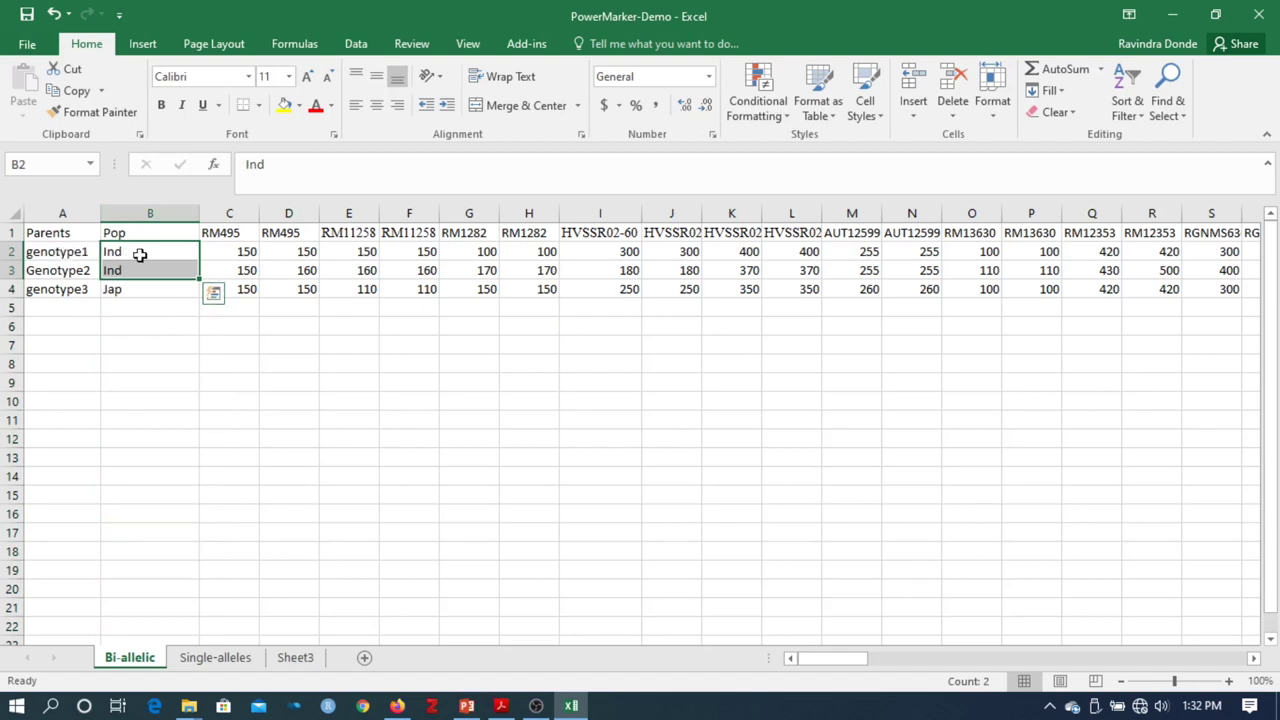
click(144, 287)
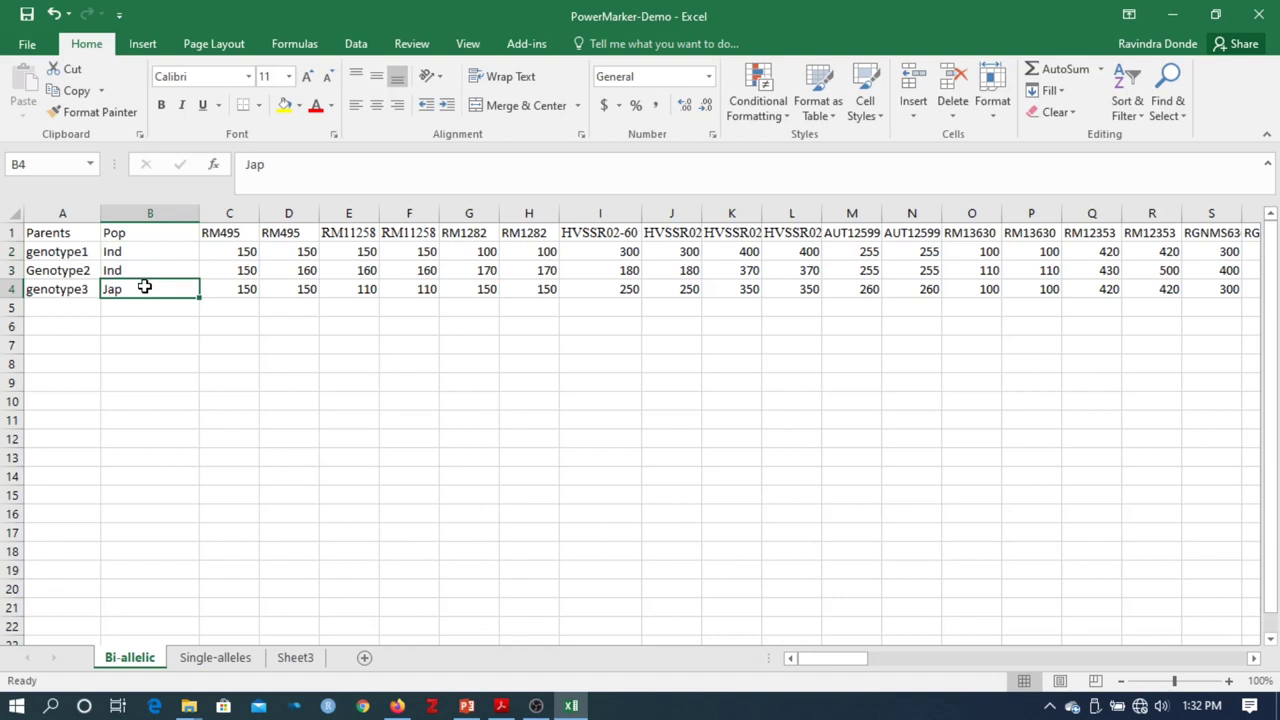
click(171, 346)
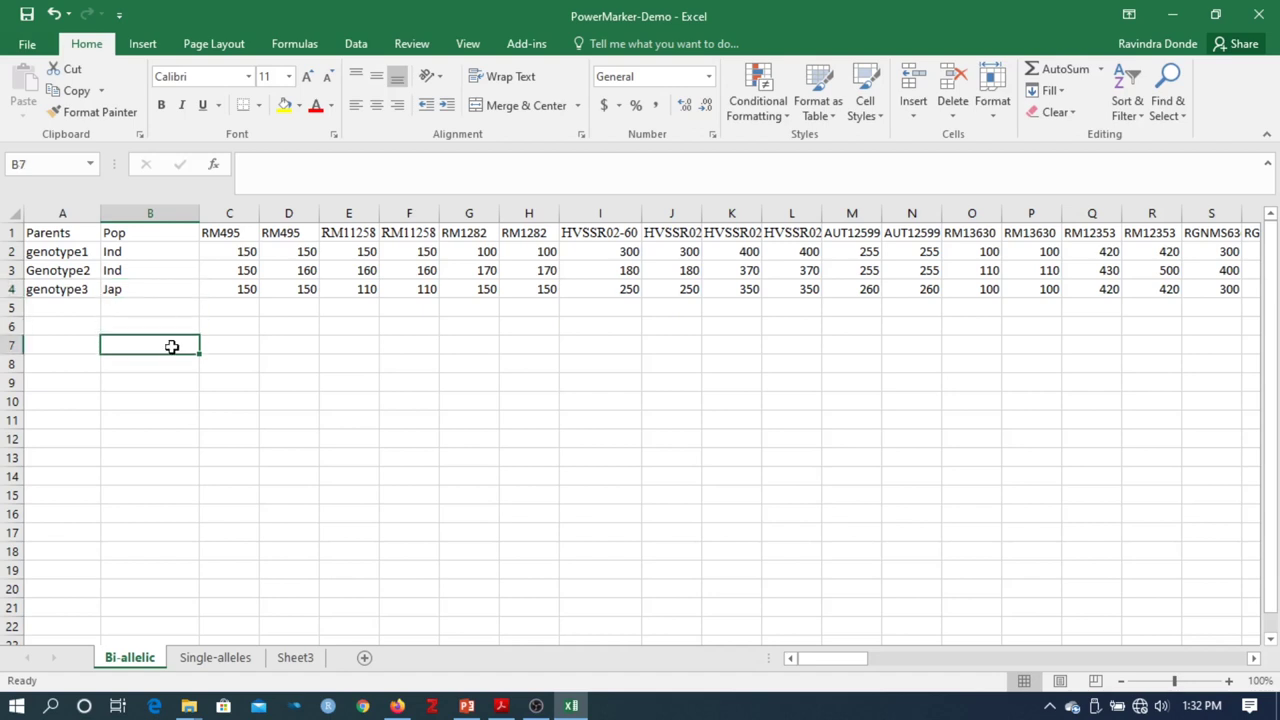
click(137, 236)
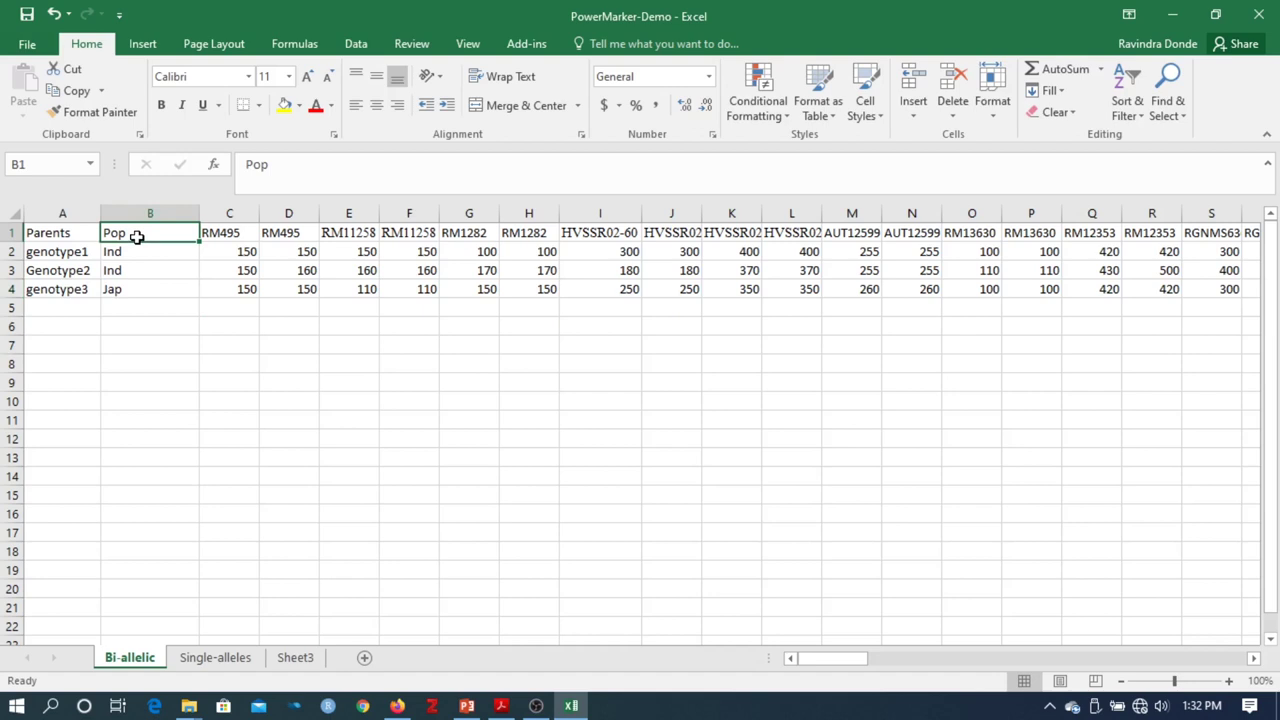
click(61, 234)
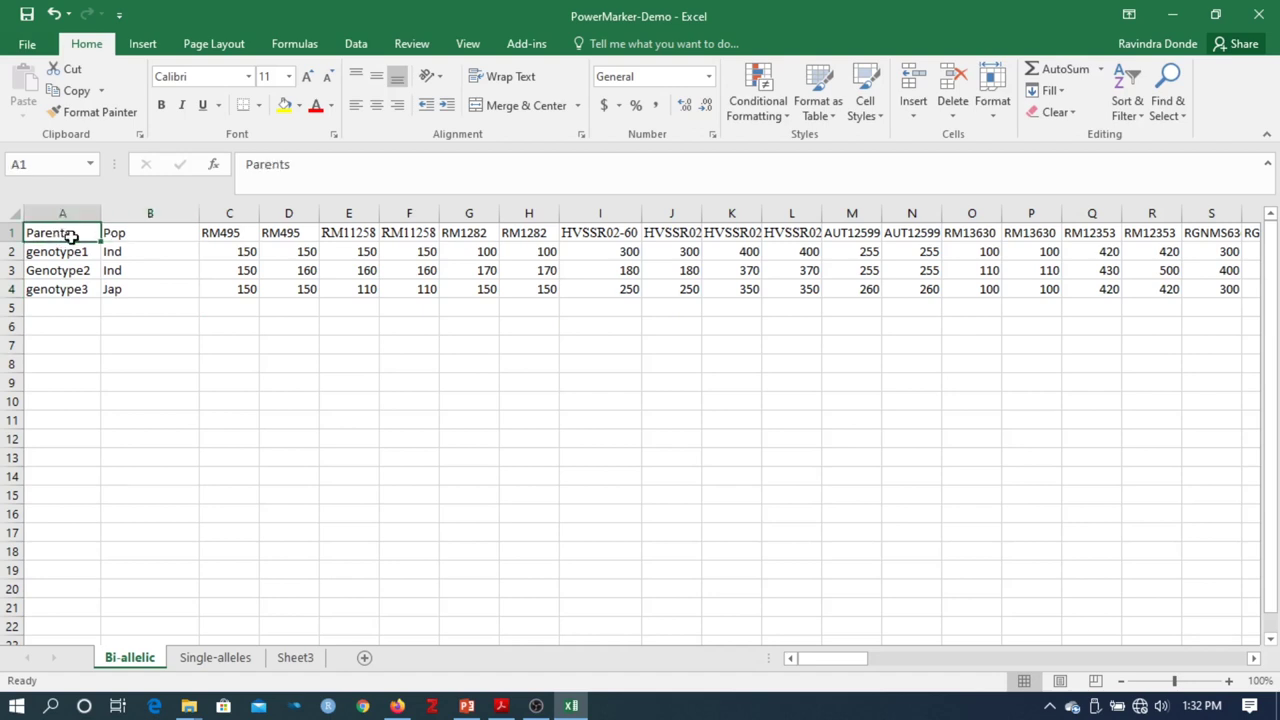
click(138, 232)
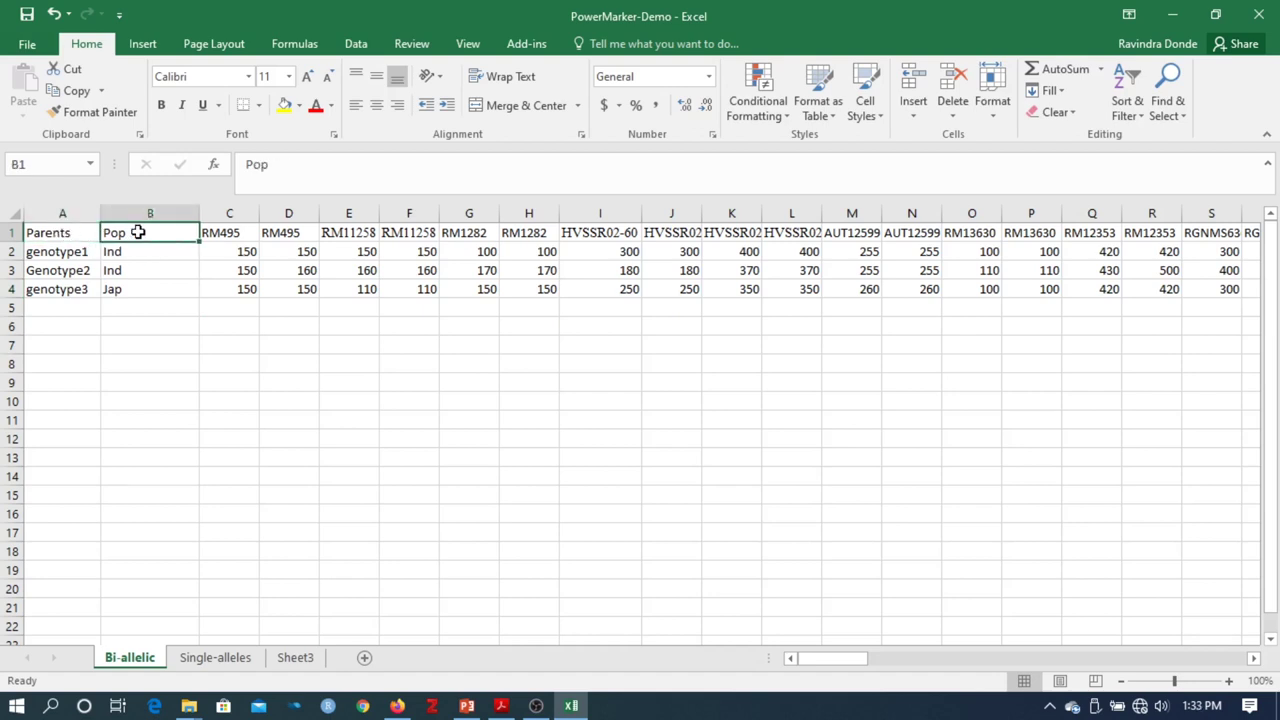
click(230, 233)
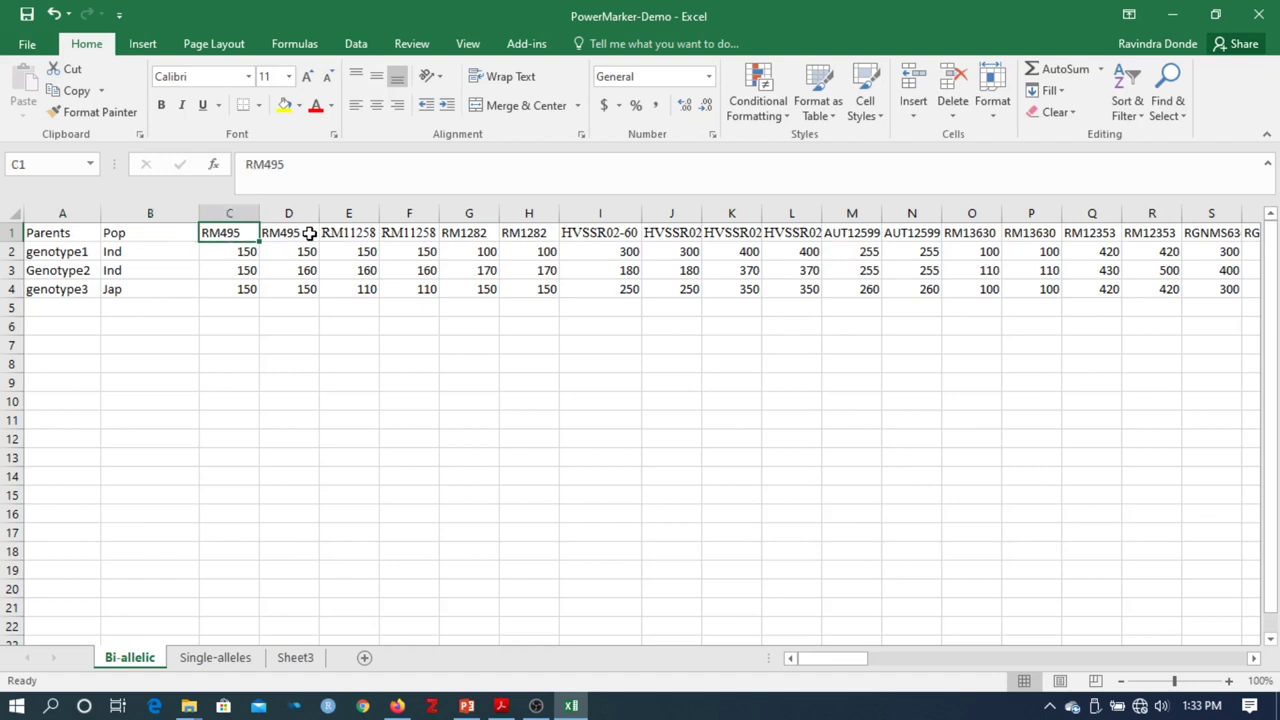
click(310, 233)
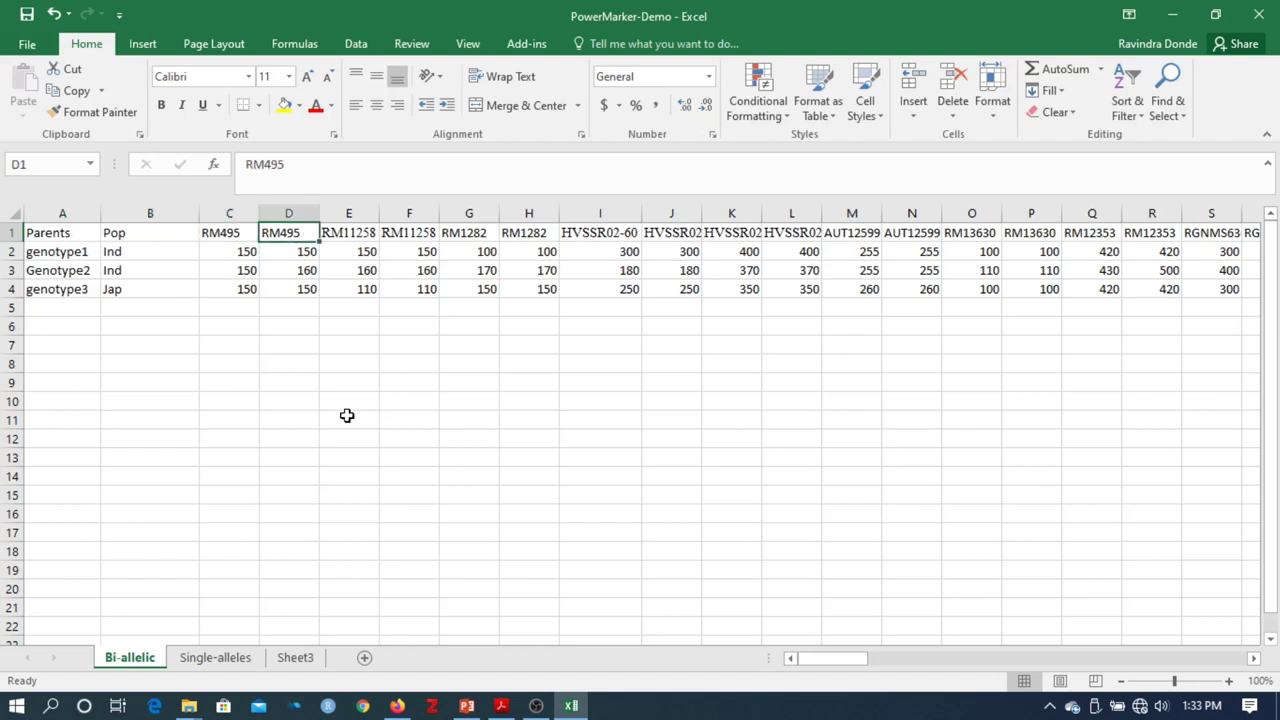
click(234, 591)
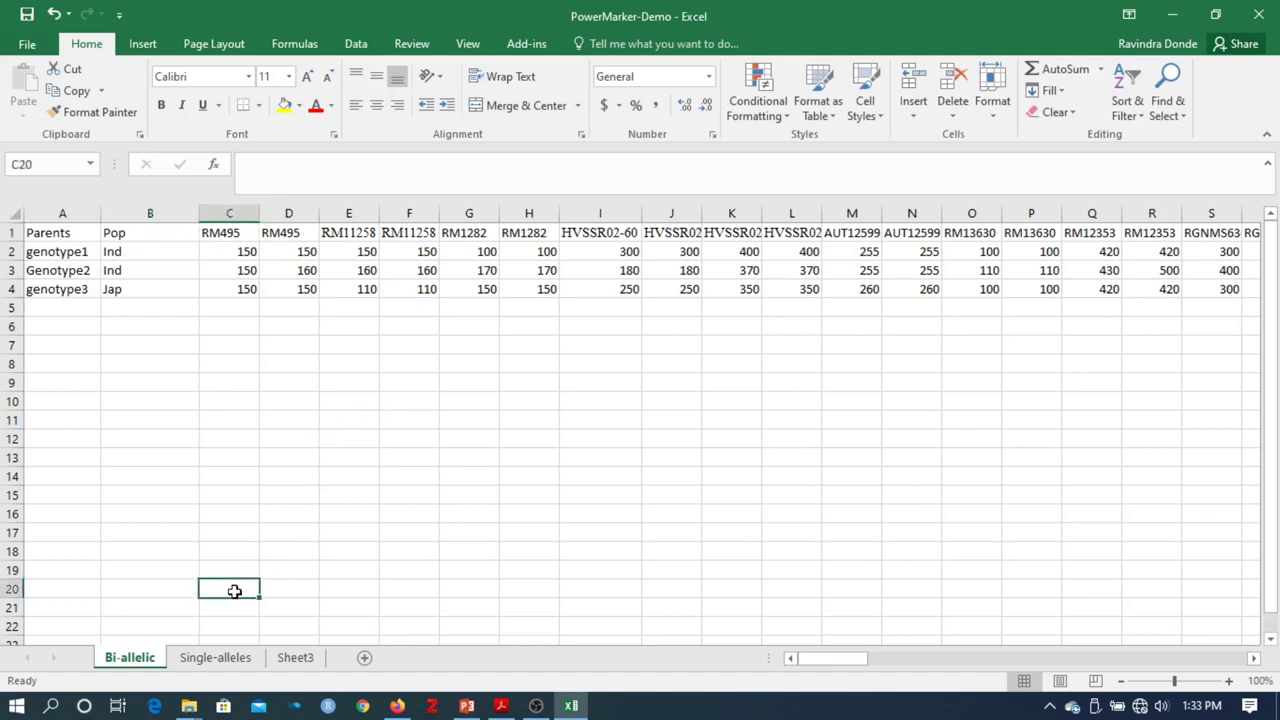
On the Single-alleles sheet, select duplicate columns D, F, H, J, L, N, P, R and T.
click(213, 659)
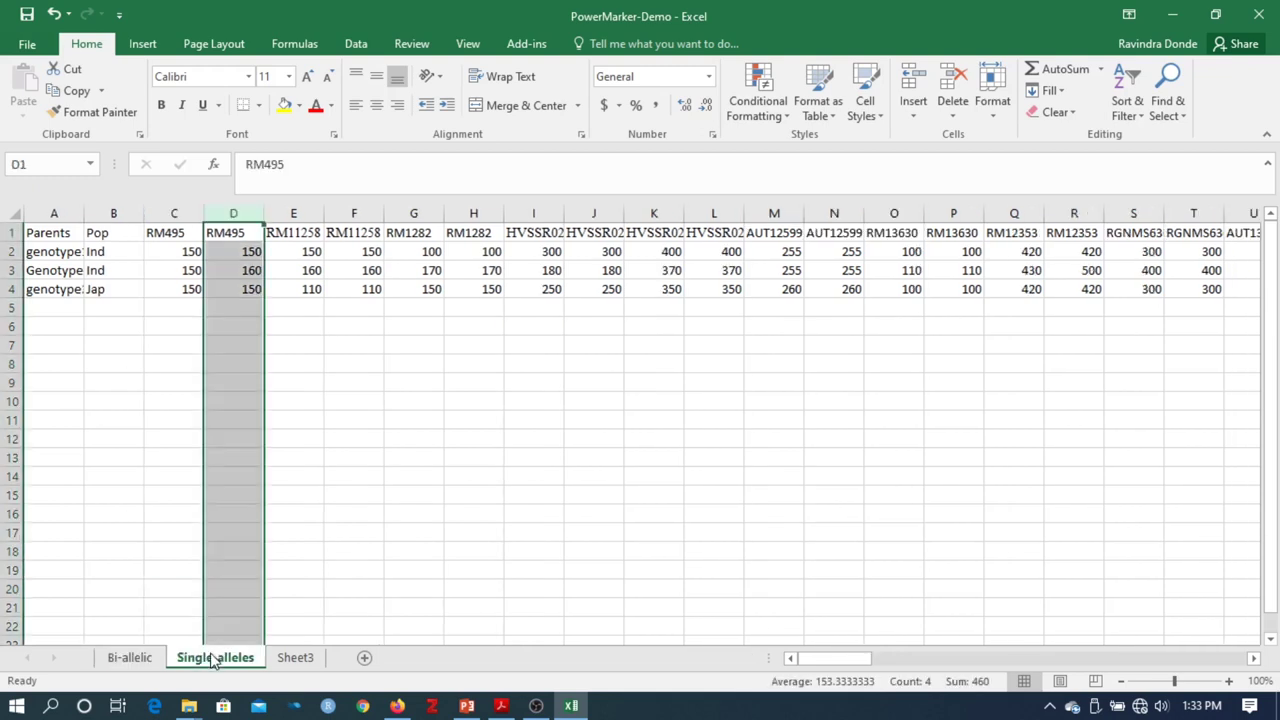
click(316, 438)
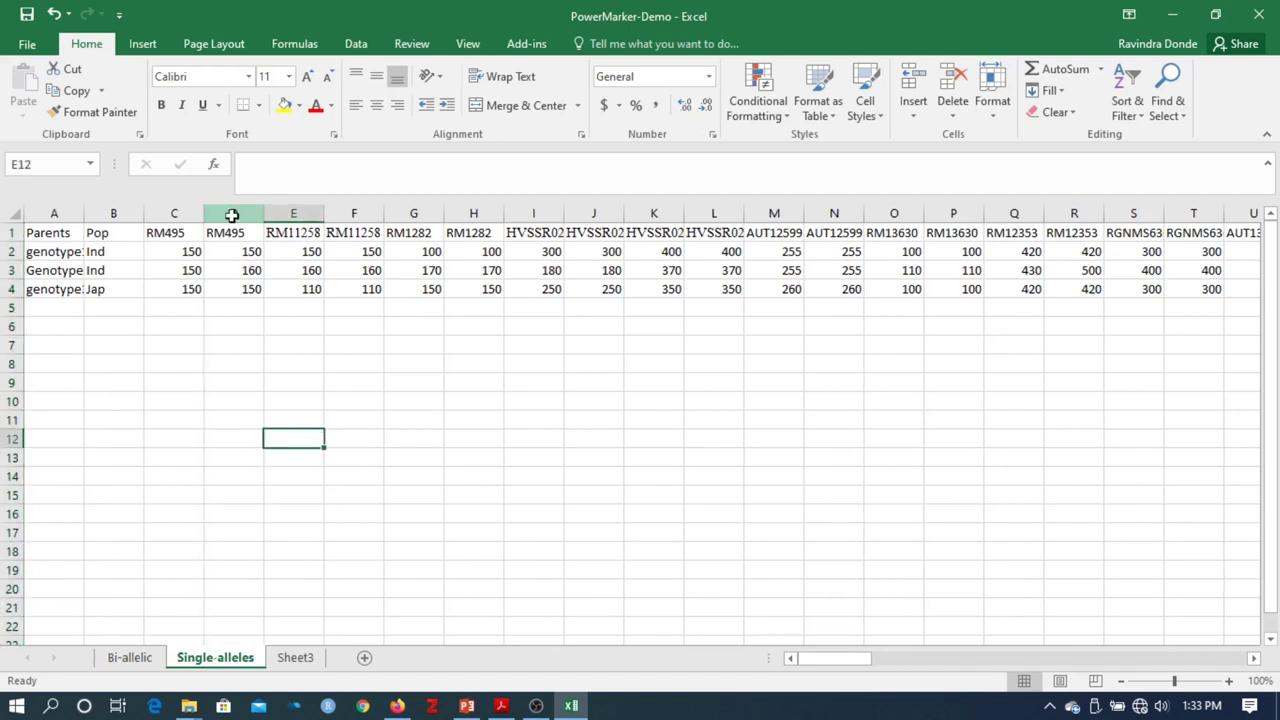
click(232, 213)
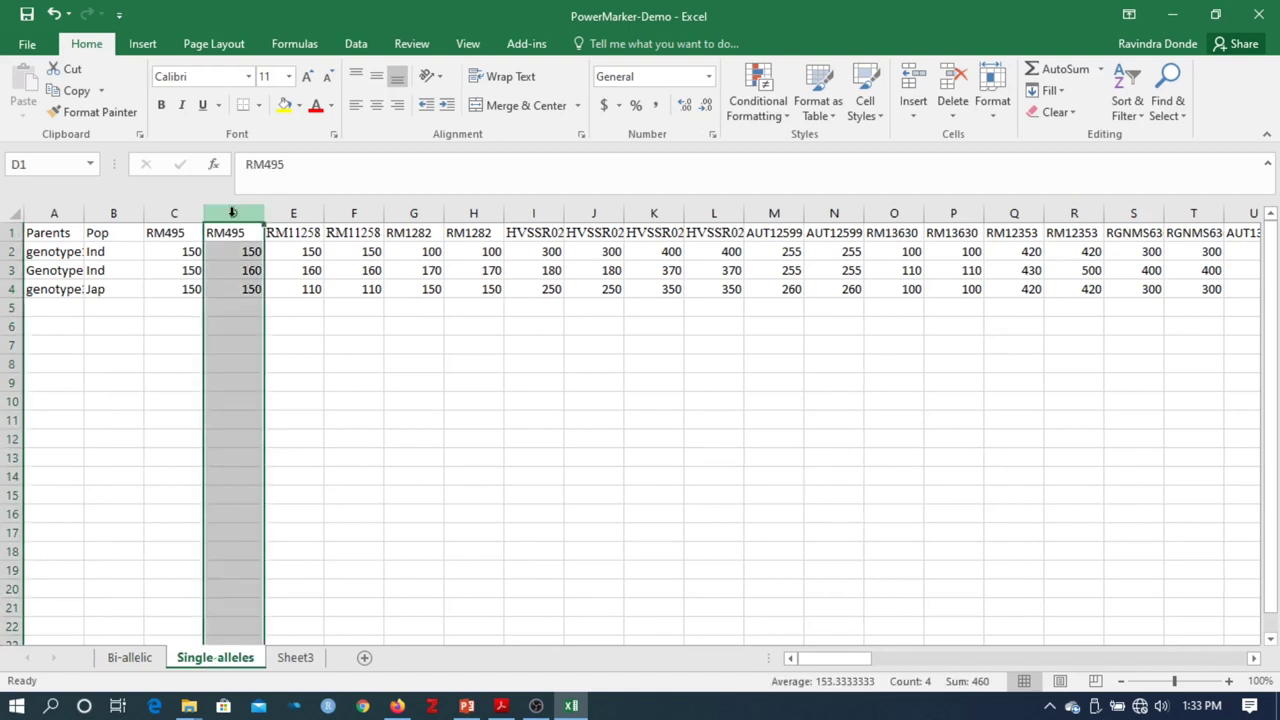
ctrl+click(347, 214)
ctrl+click(480, 214)
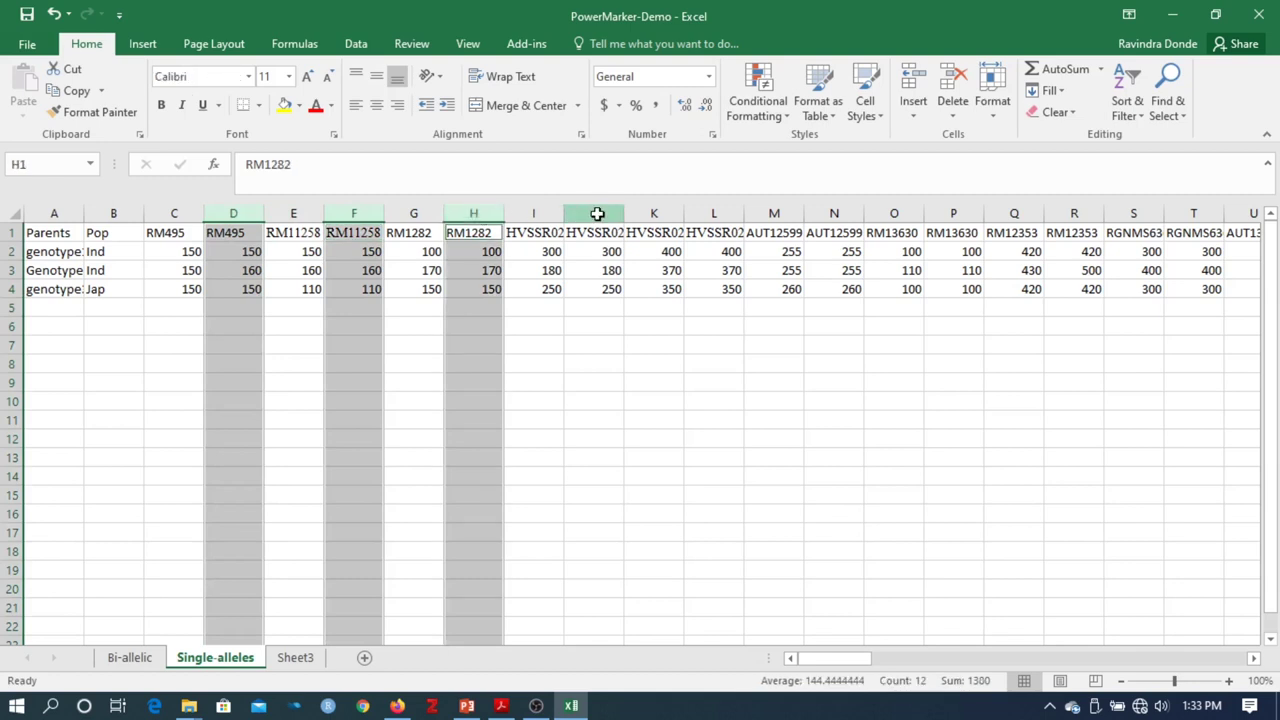
ctrl+click(596, 212)
ctrl+click(702, 210)
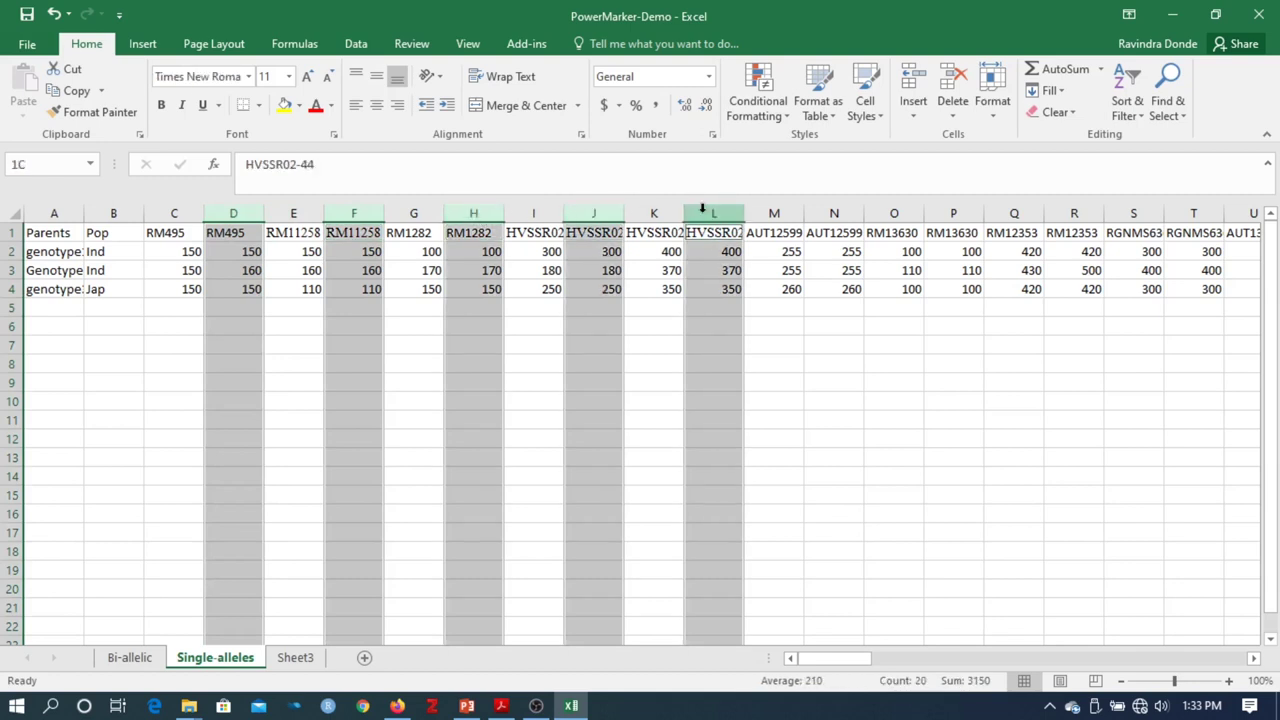
ctrl+click(834, 212)
ctrl+click(951, 214)
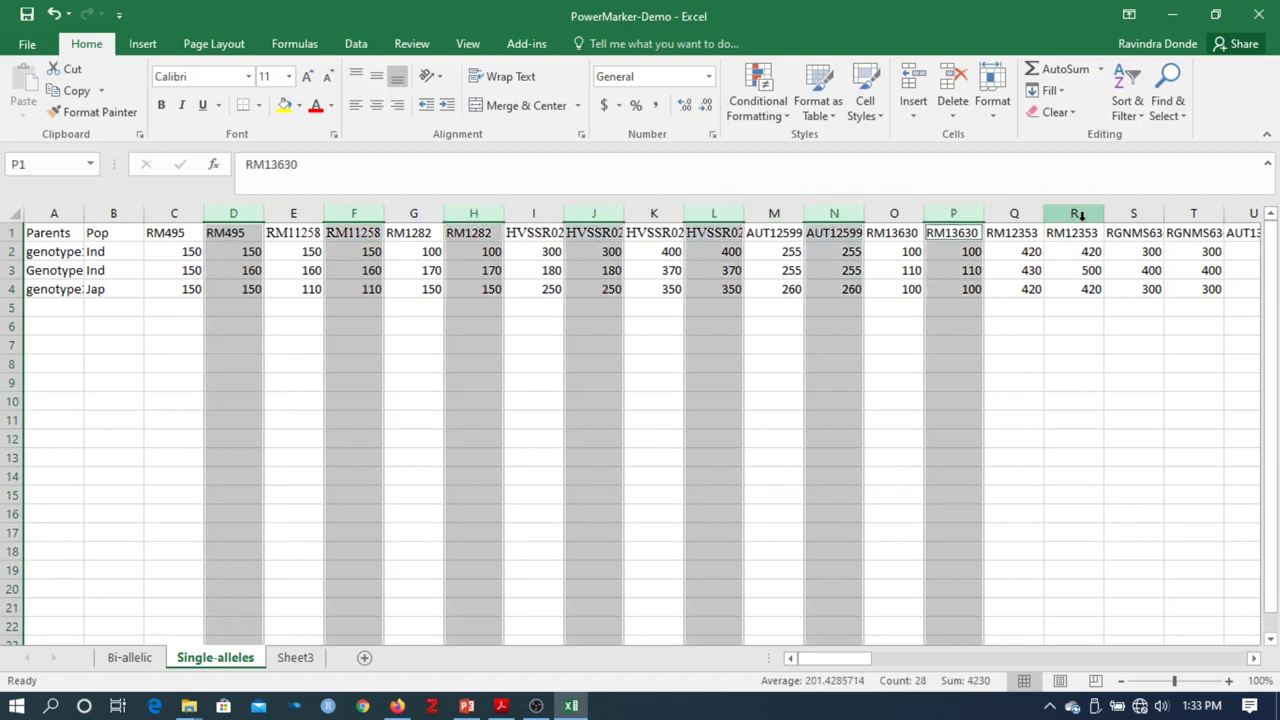
ctrl+click(1076, 212)
ctrl+click(1196, 212)
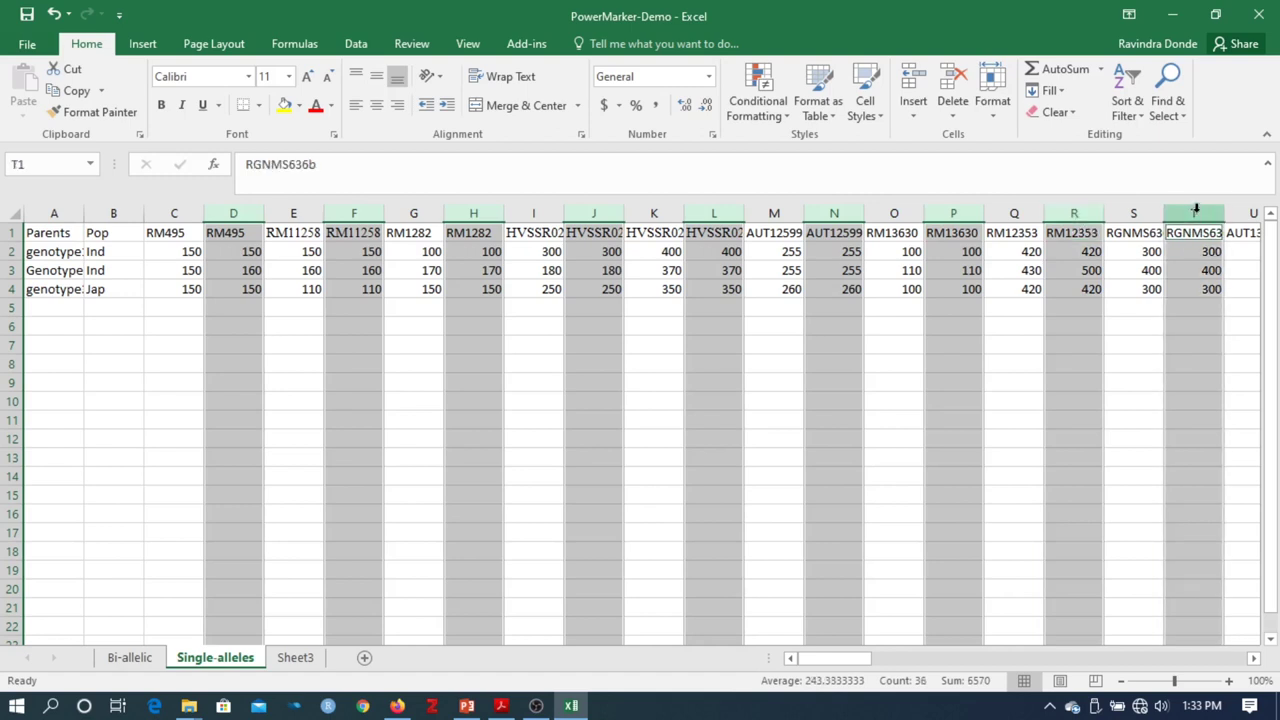
Delete the selected duplicate marker columns.
click(1256, 661)
click(1256, 661)
click(1256, 661)
click(1256, 661)
click(1256, 661)
click(1256, 661)
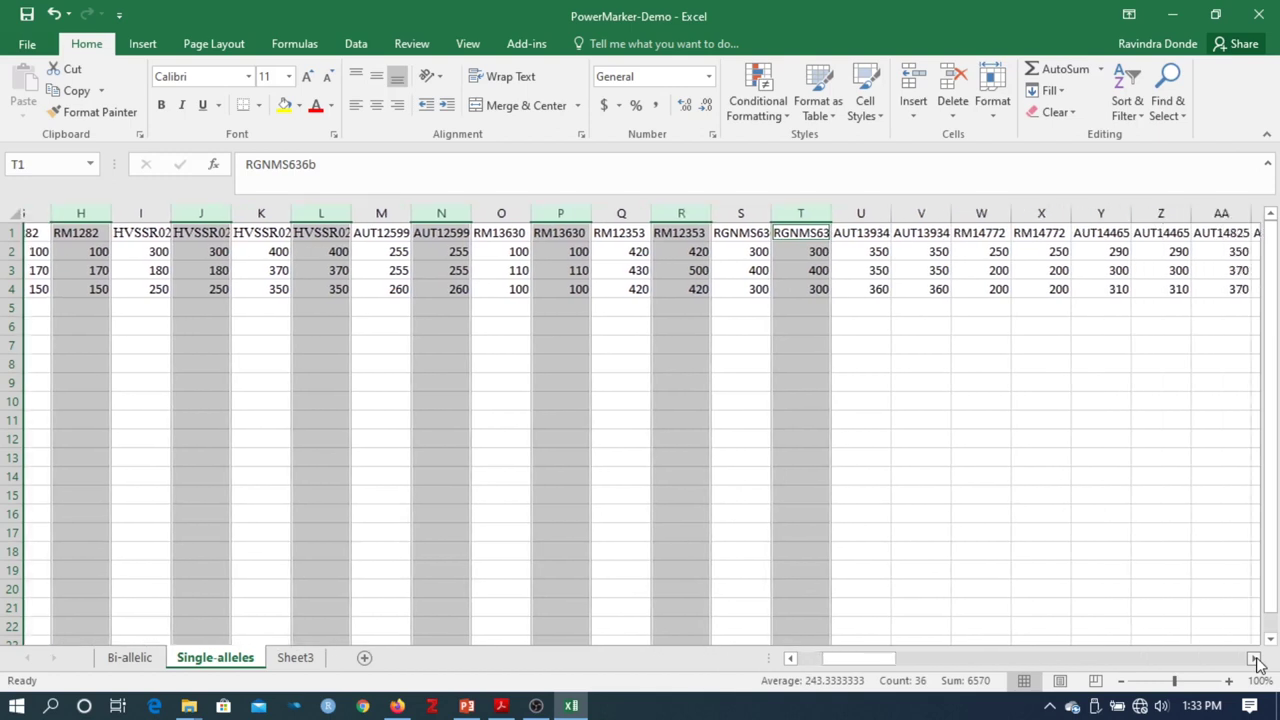
right_click(774, 338)
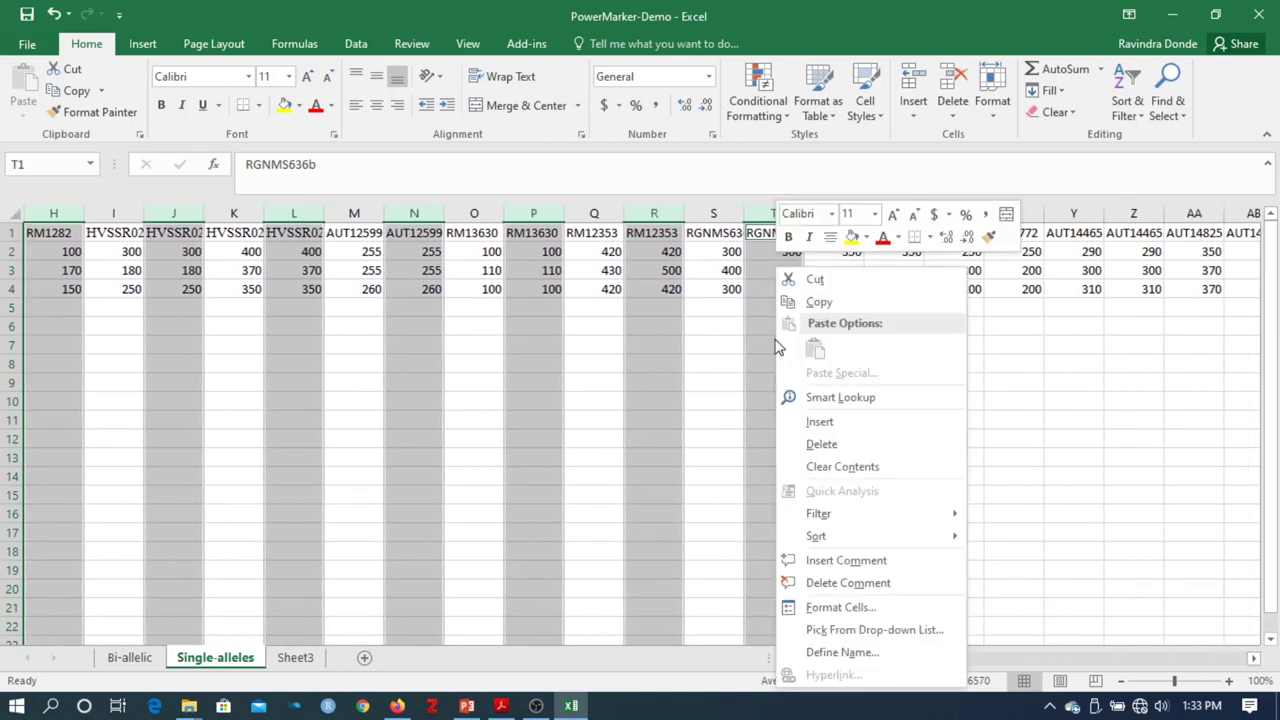
click(810, 447)
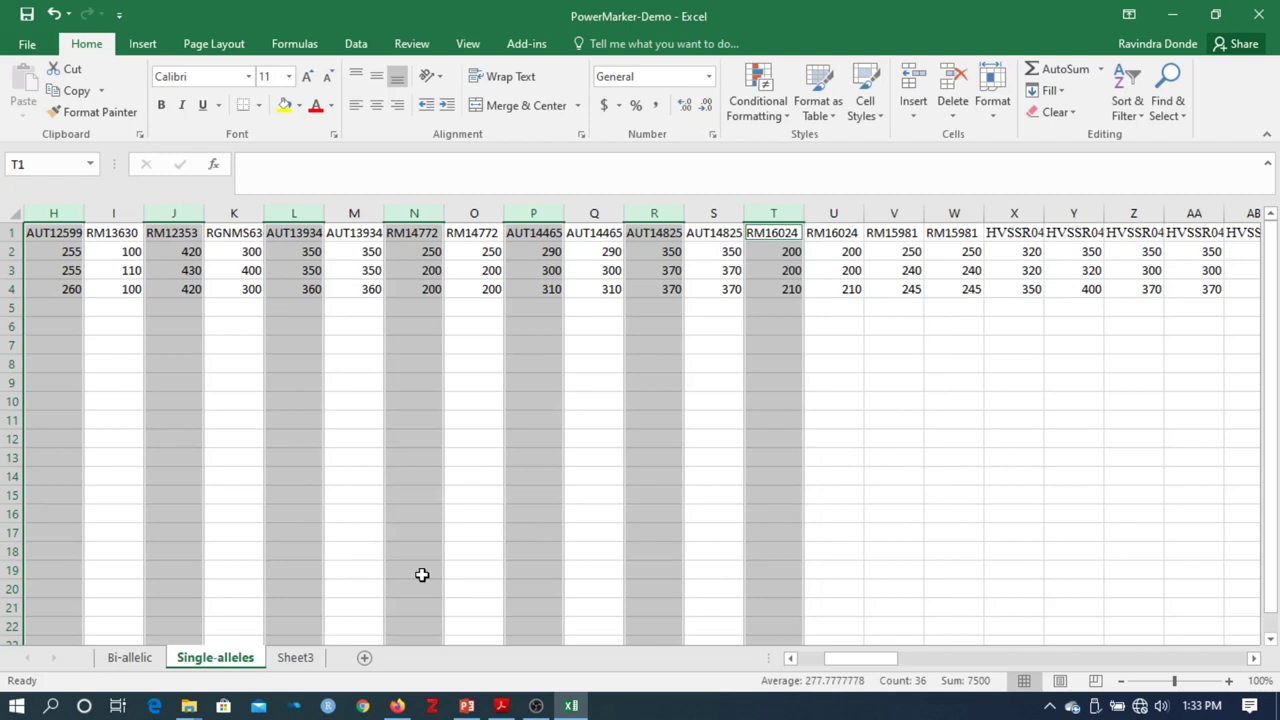
click(619, 324)
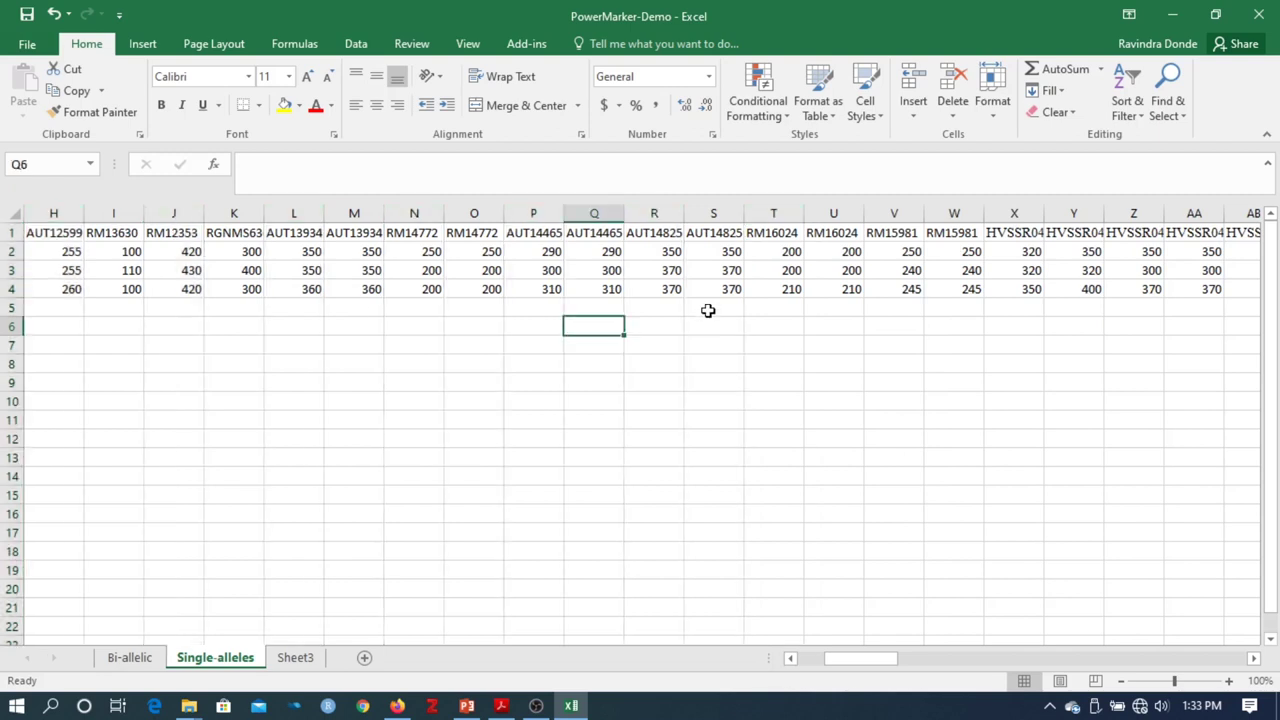
Select the block from the second AUT13934 header to the last marker through row 4 and delete it.
click(664, 233)
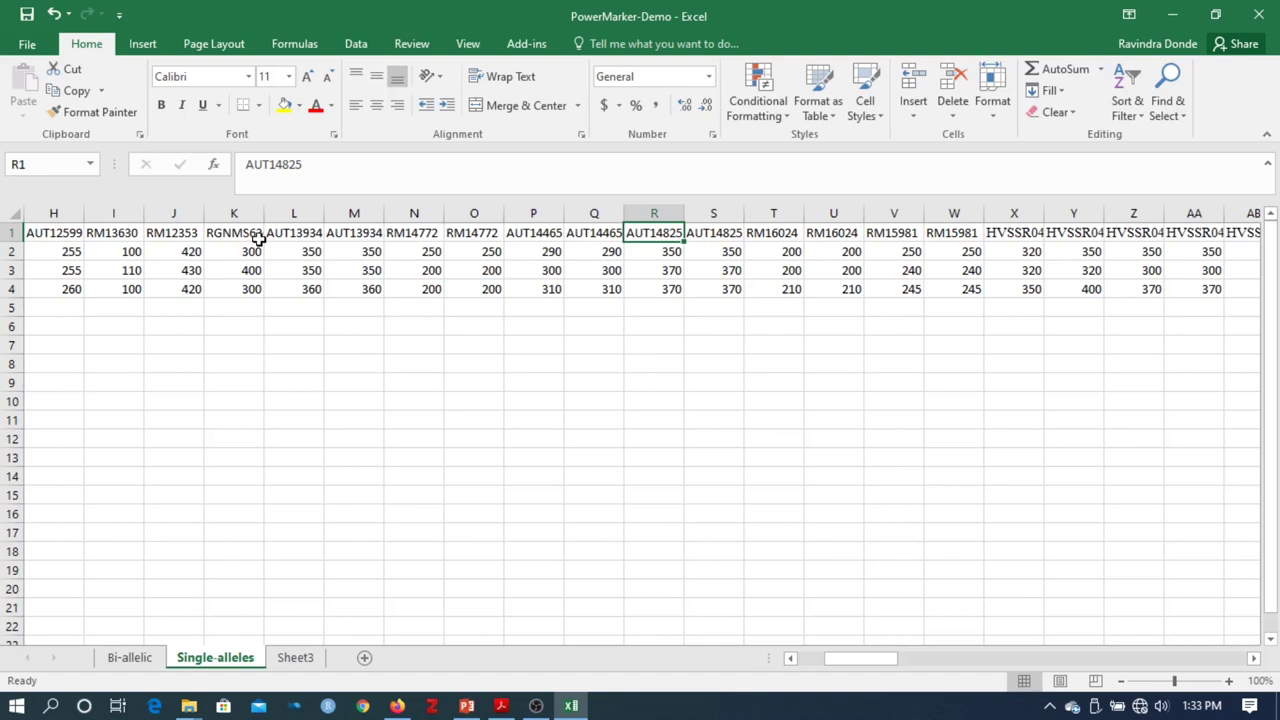
click(300, 232)
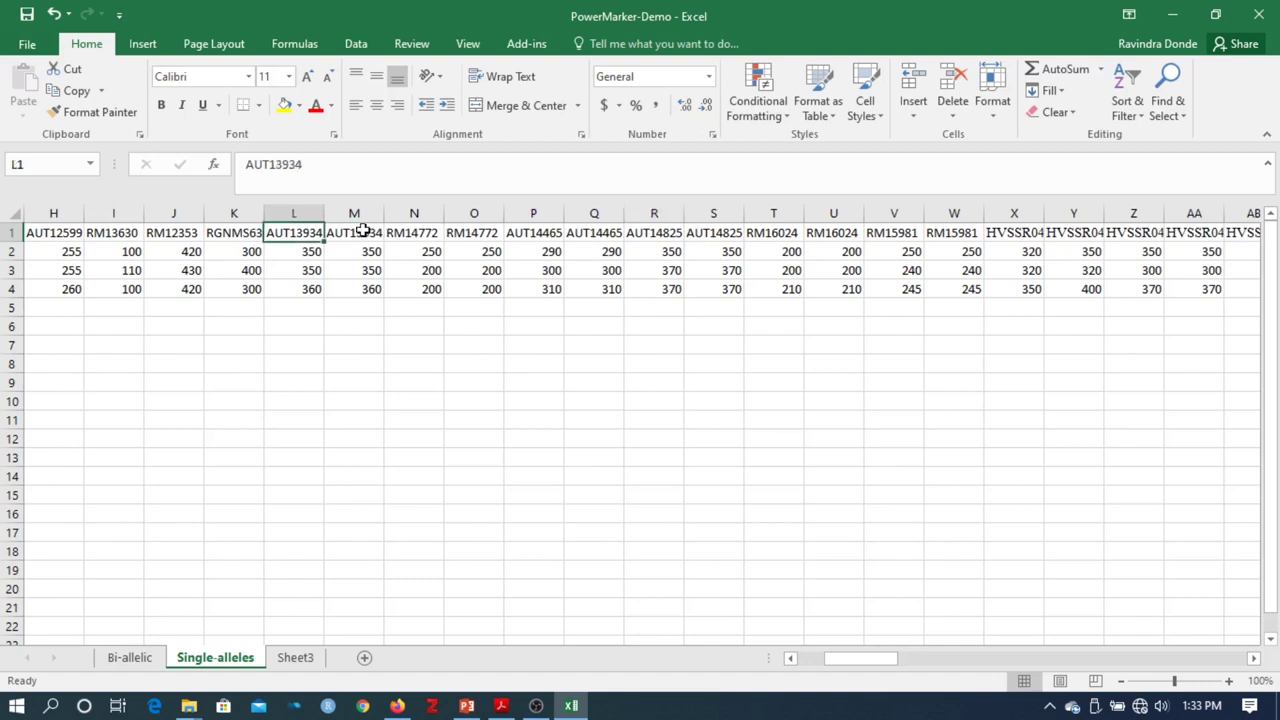
click(361, 229)
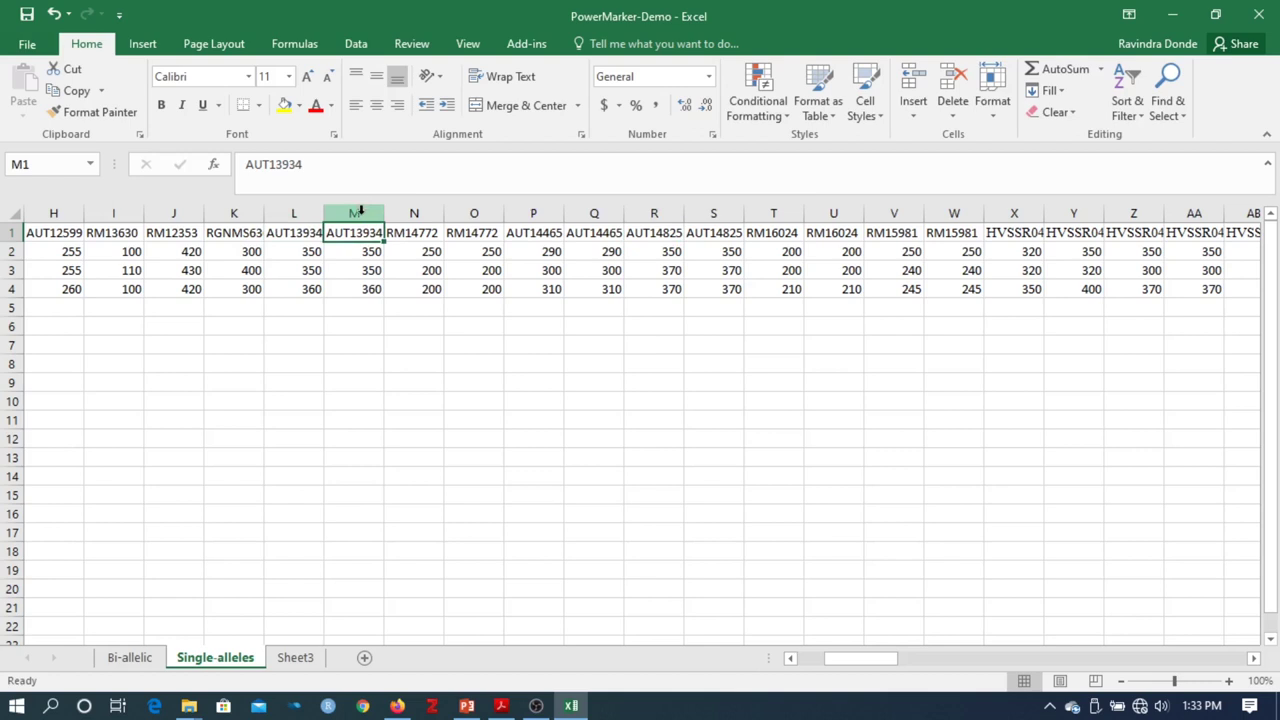
key(ctrl+shift+Right)
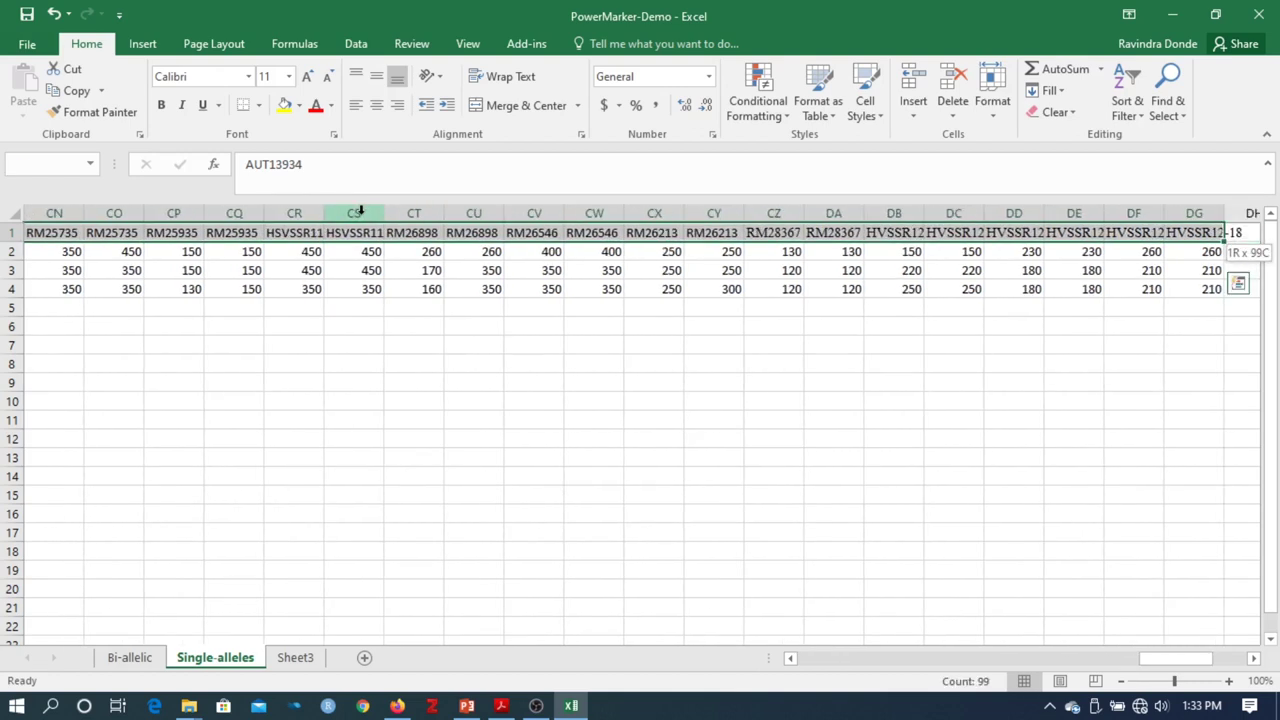
key(ctrl+shift+Down)
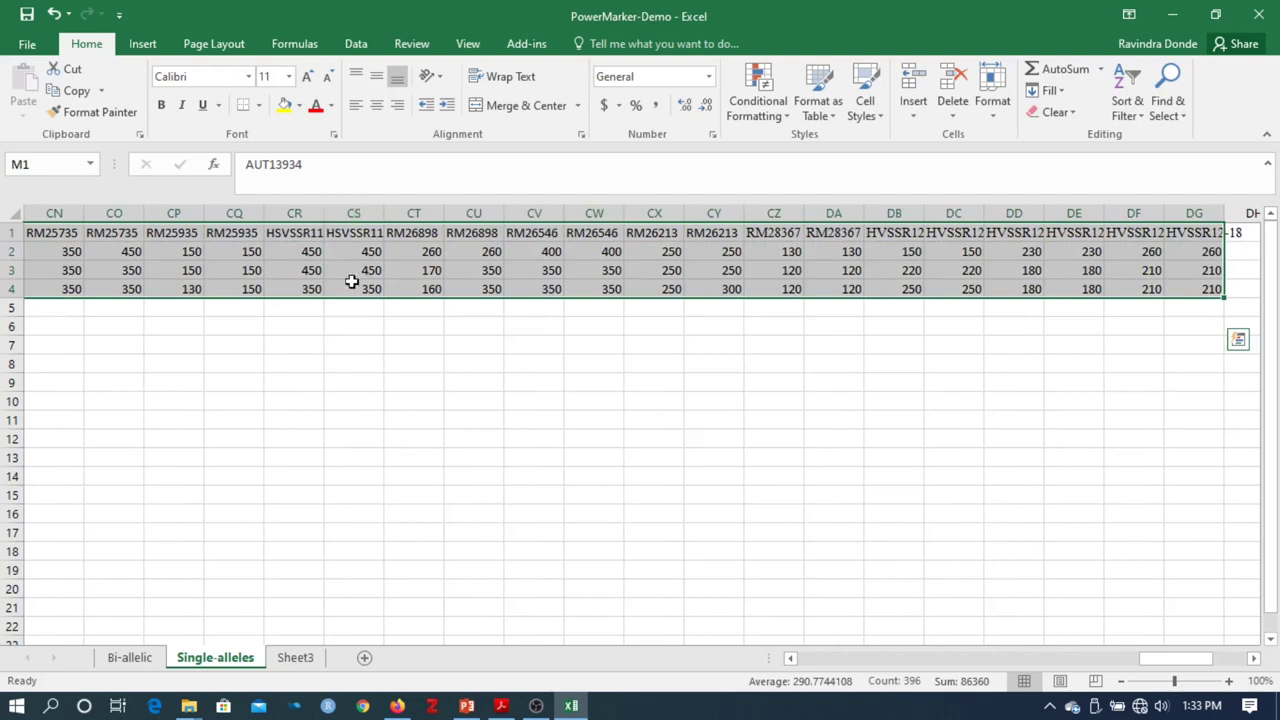
right_click(352, 282)
click(409, 458)
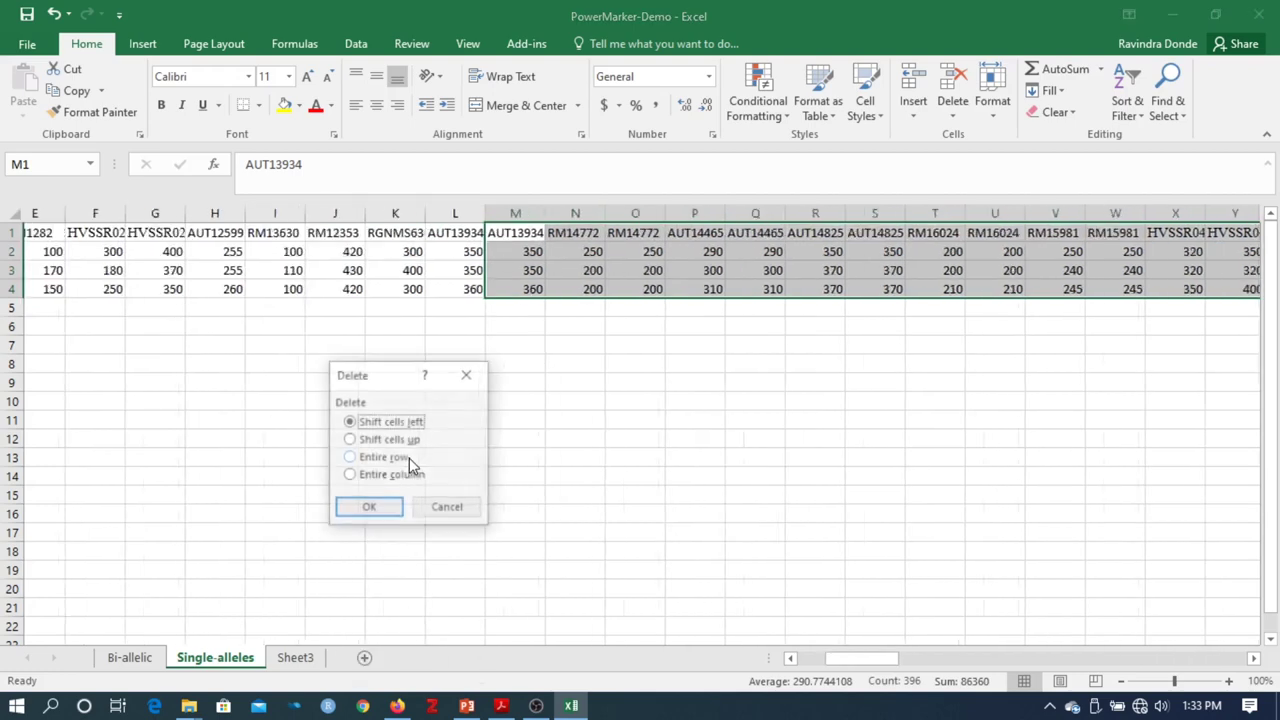
click(369, 508)
Inspect the Single-alleles values and marker headers RM495, RM11258, RM1282 and HVSSR02-60.
click(586, 458)
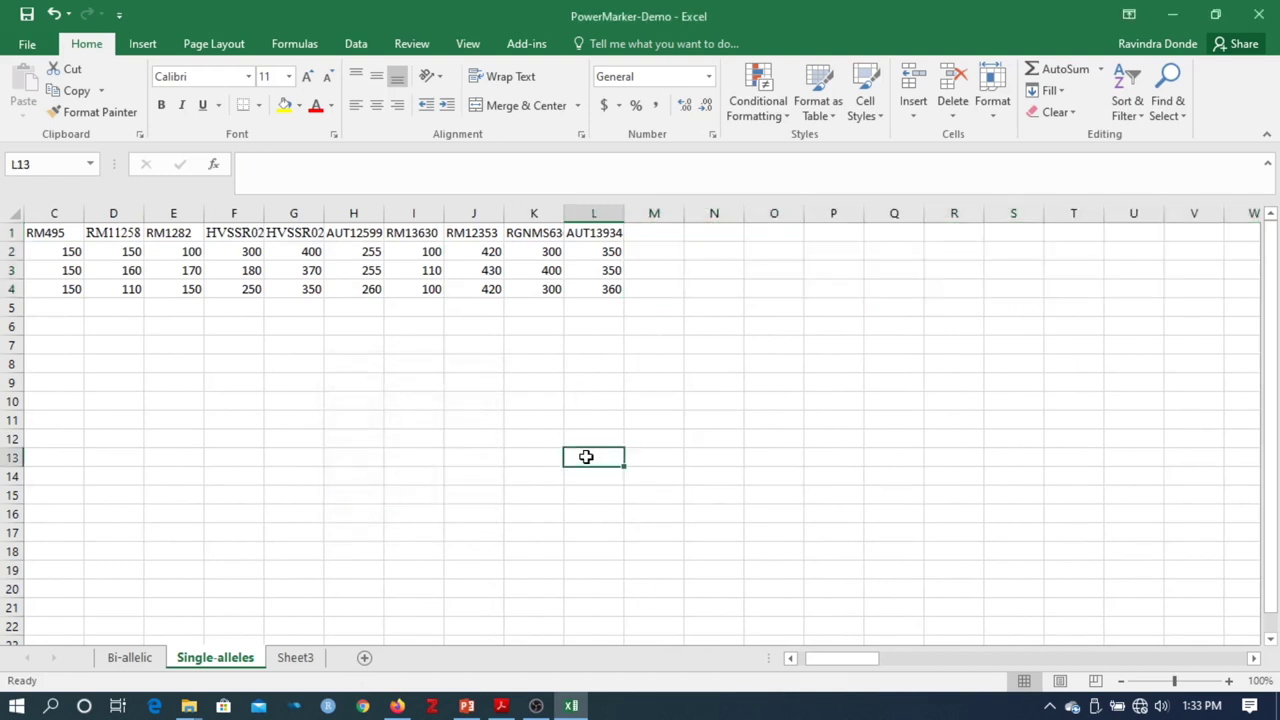
drag(857, 665, 840, 663)
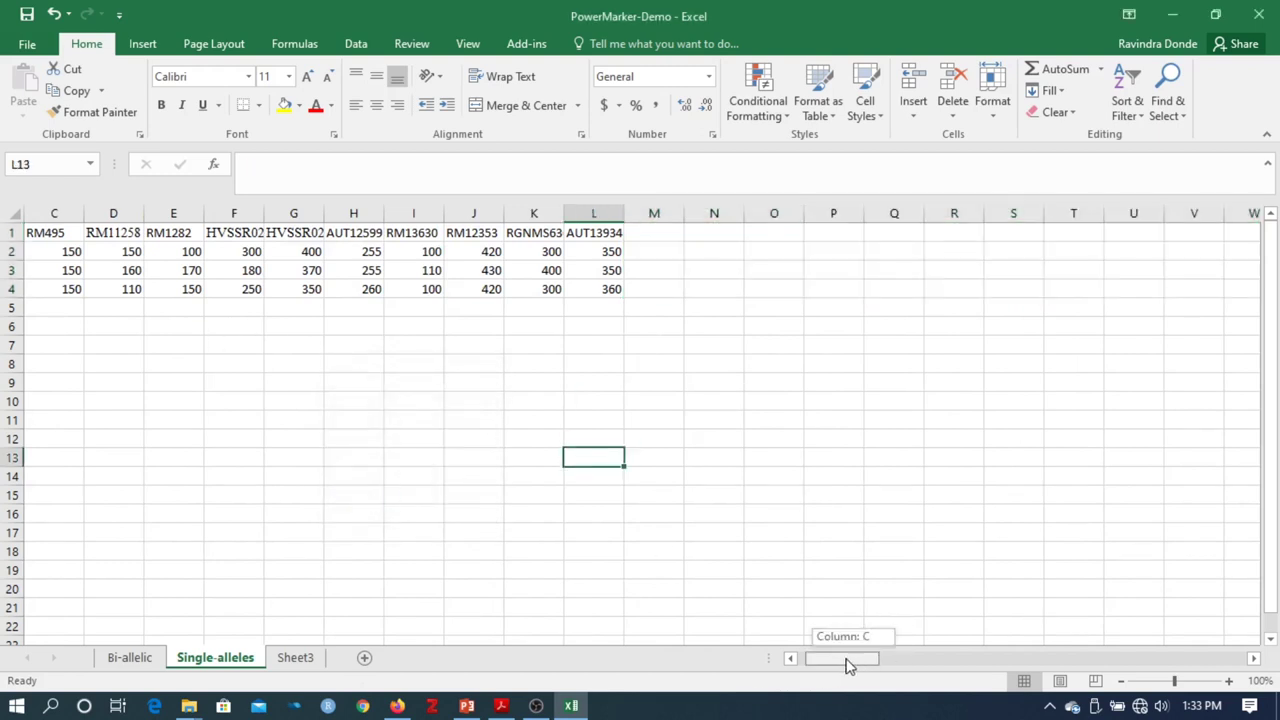
click(180, 217)
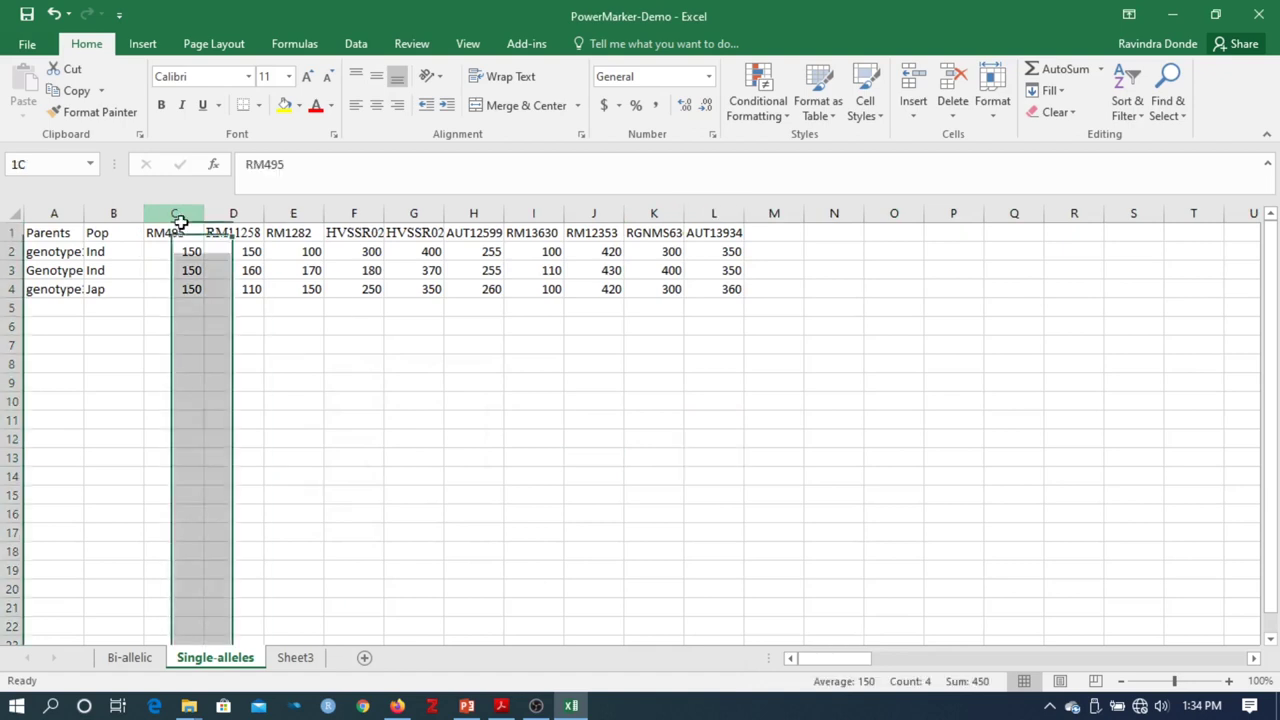
click(233, 217)
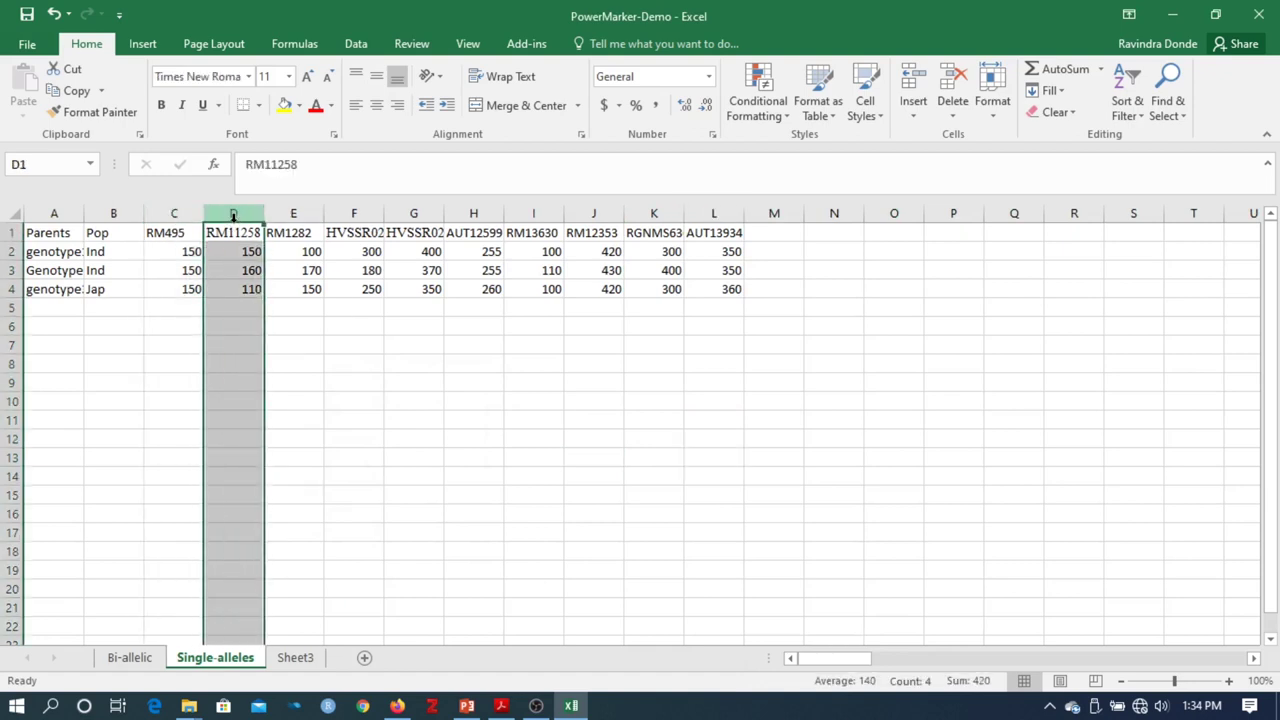
click(183, 235)
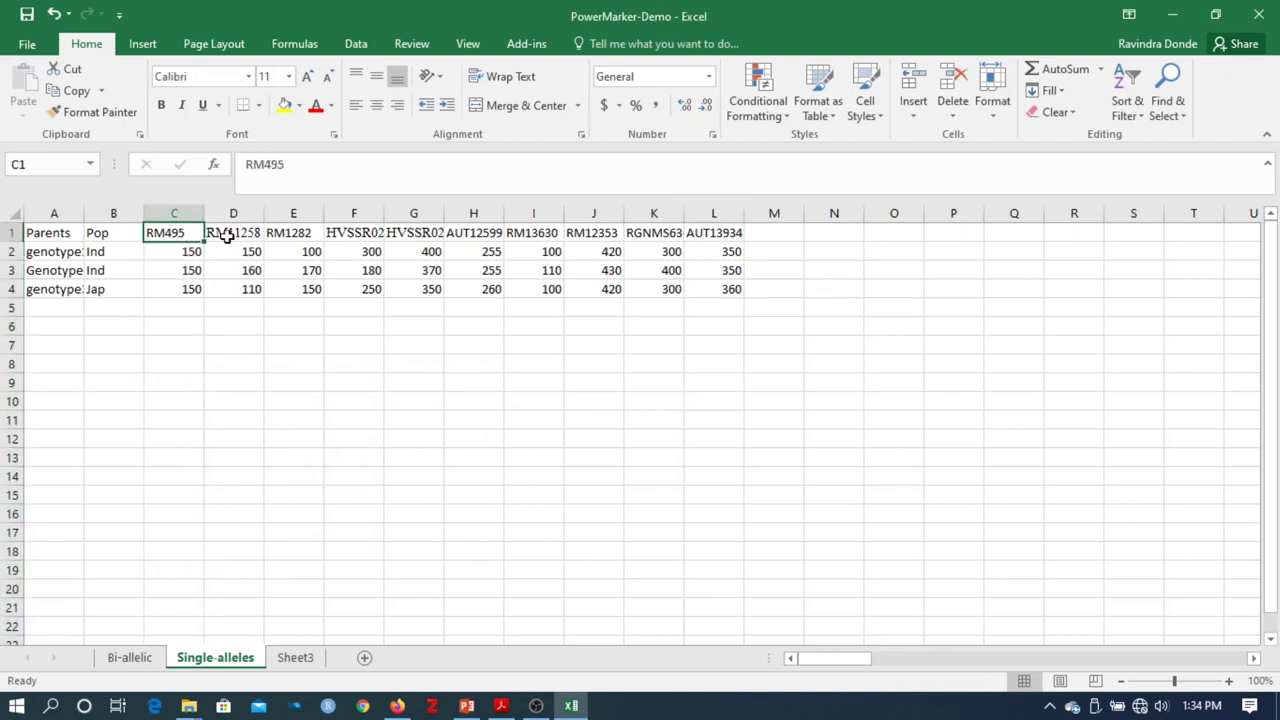
click(224, 233)
click(311, 232)
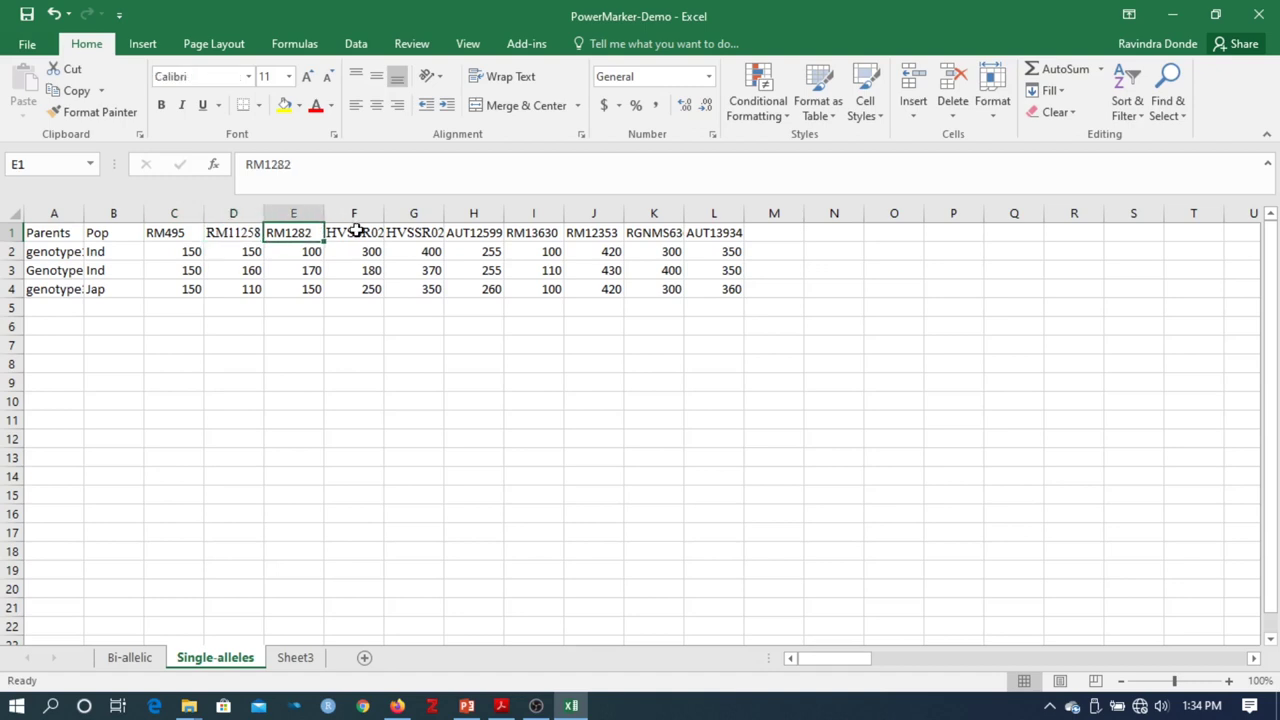
click(355, 232)
AutoFit columns F and G to their HVSSR02 headers and widen column A for genotype names.
drag(383, 213, 383, 213)
double_click(383, 213)
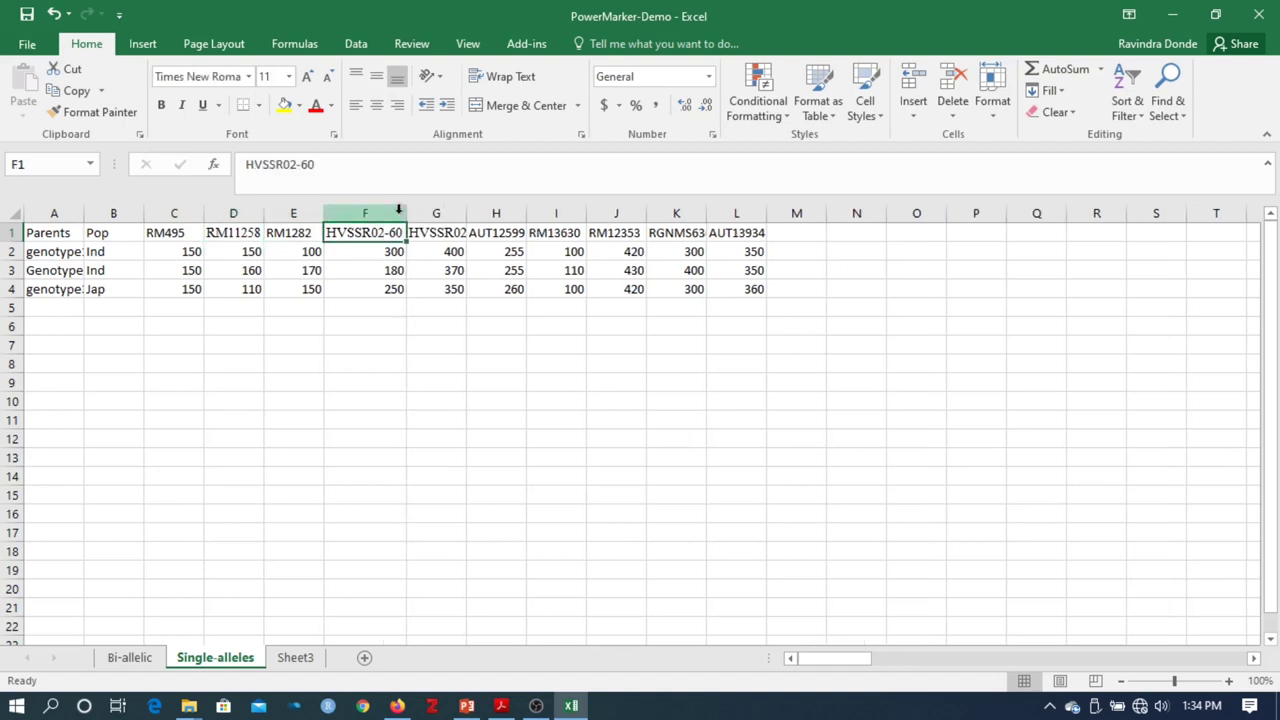
double_click(466, 213)
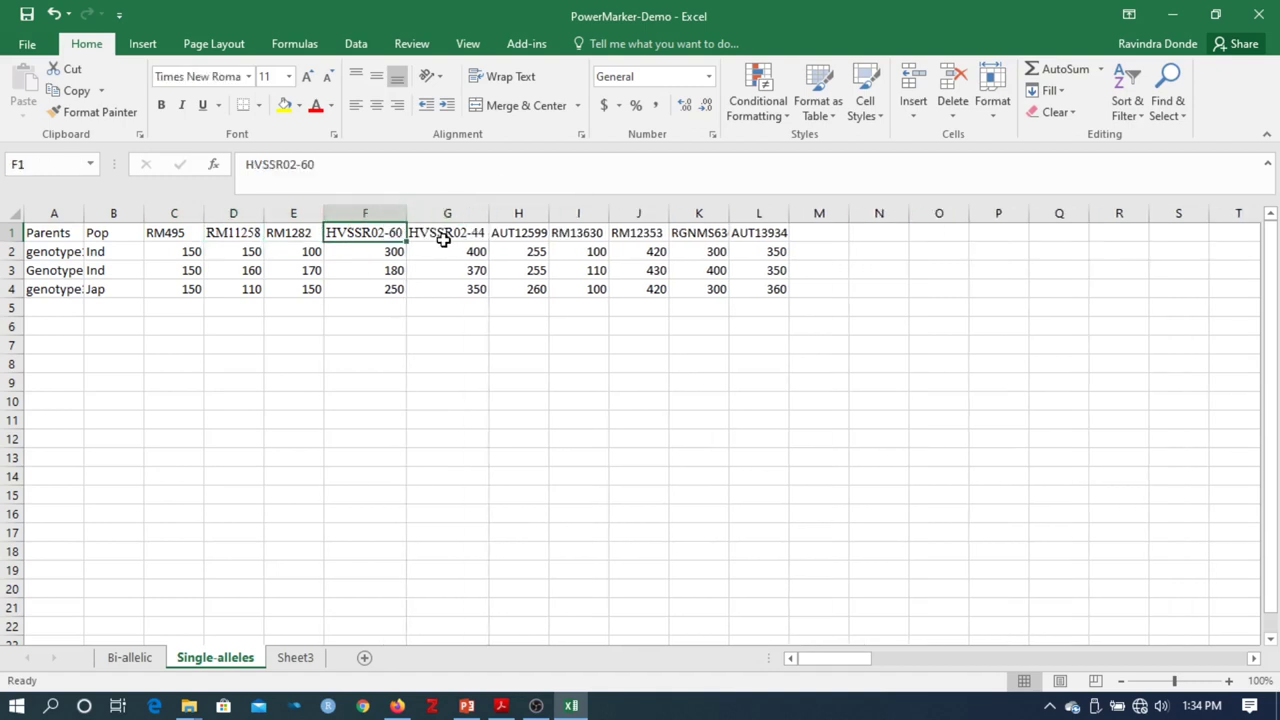
click(412, 238)
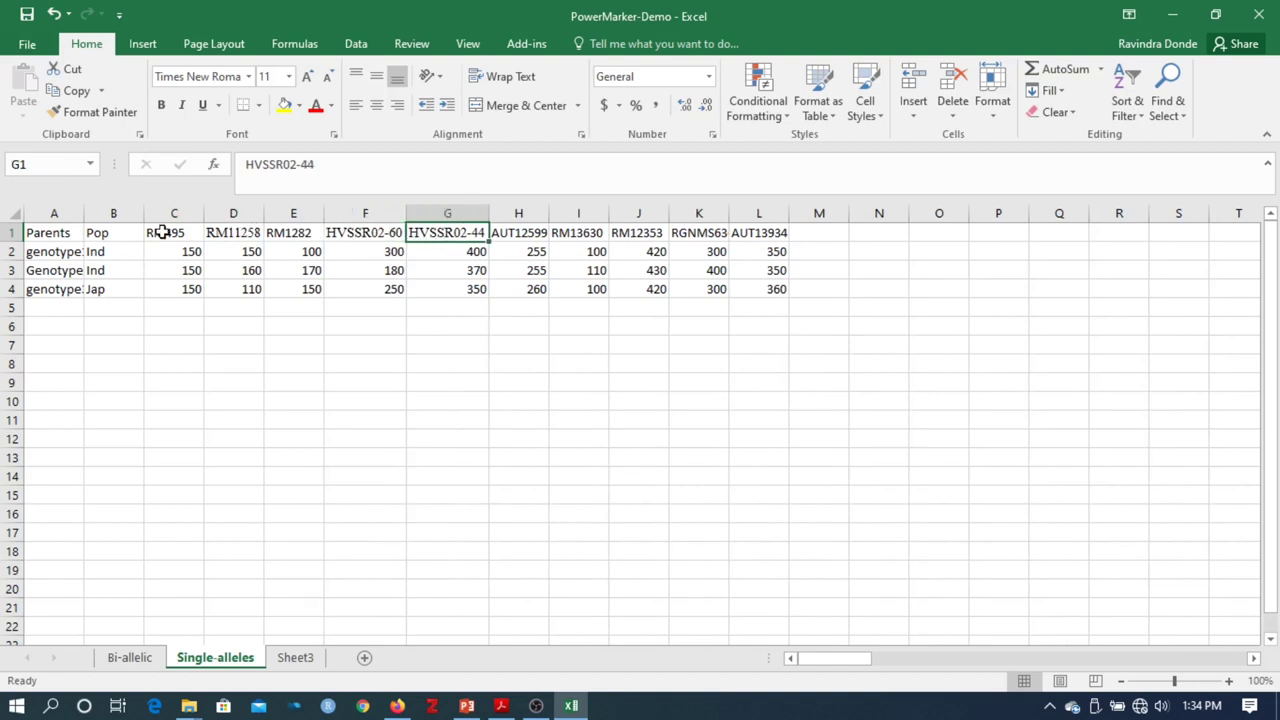
drag(82, 213, 92, 213)
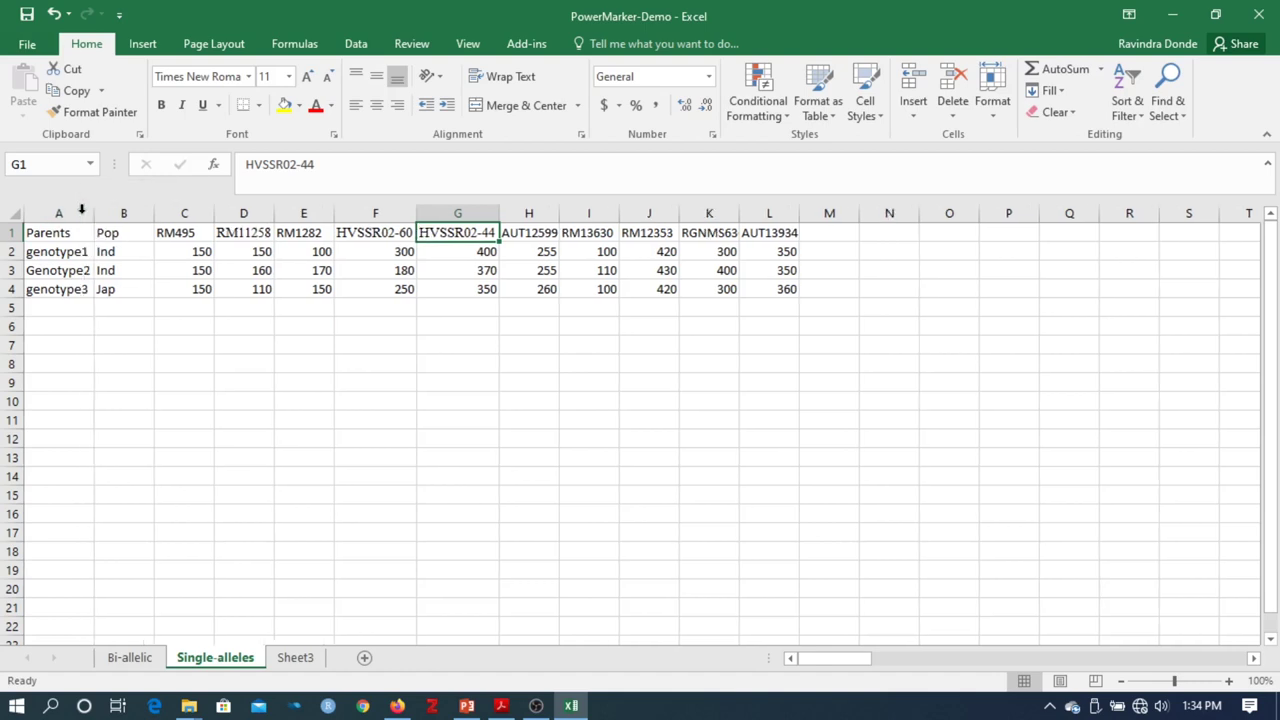
click(178, 382)
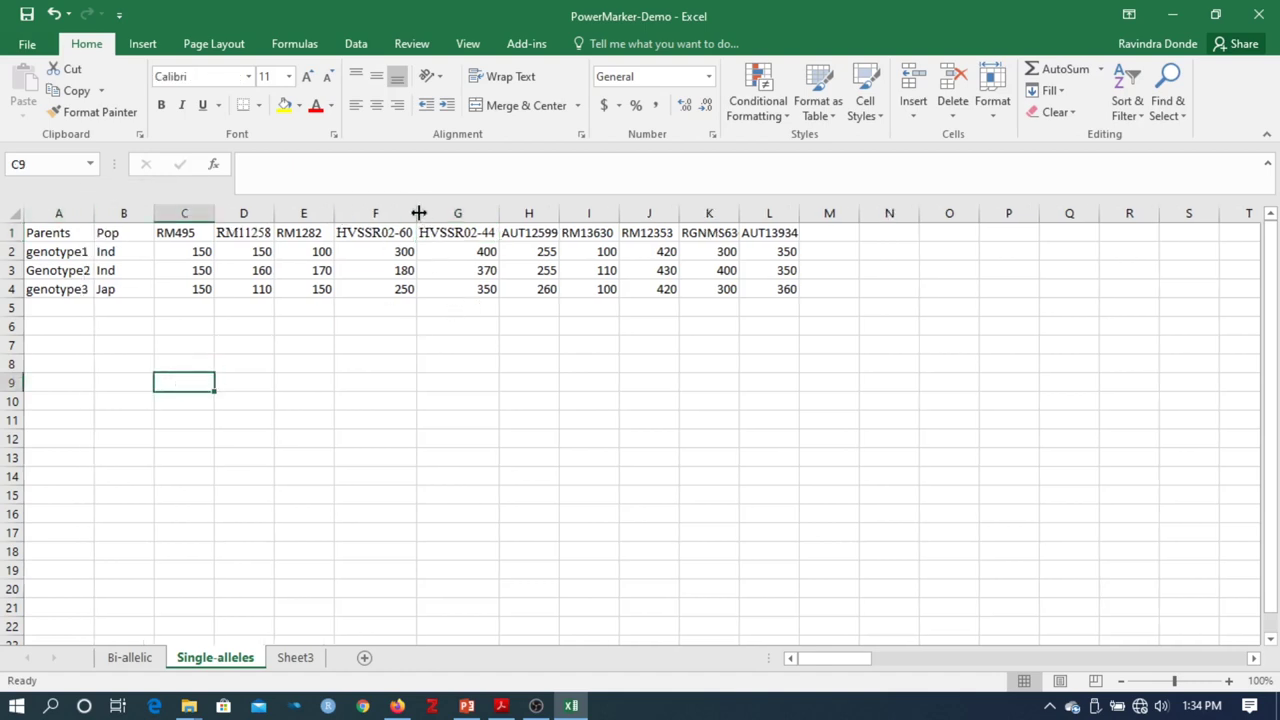
click(548, 232)
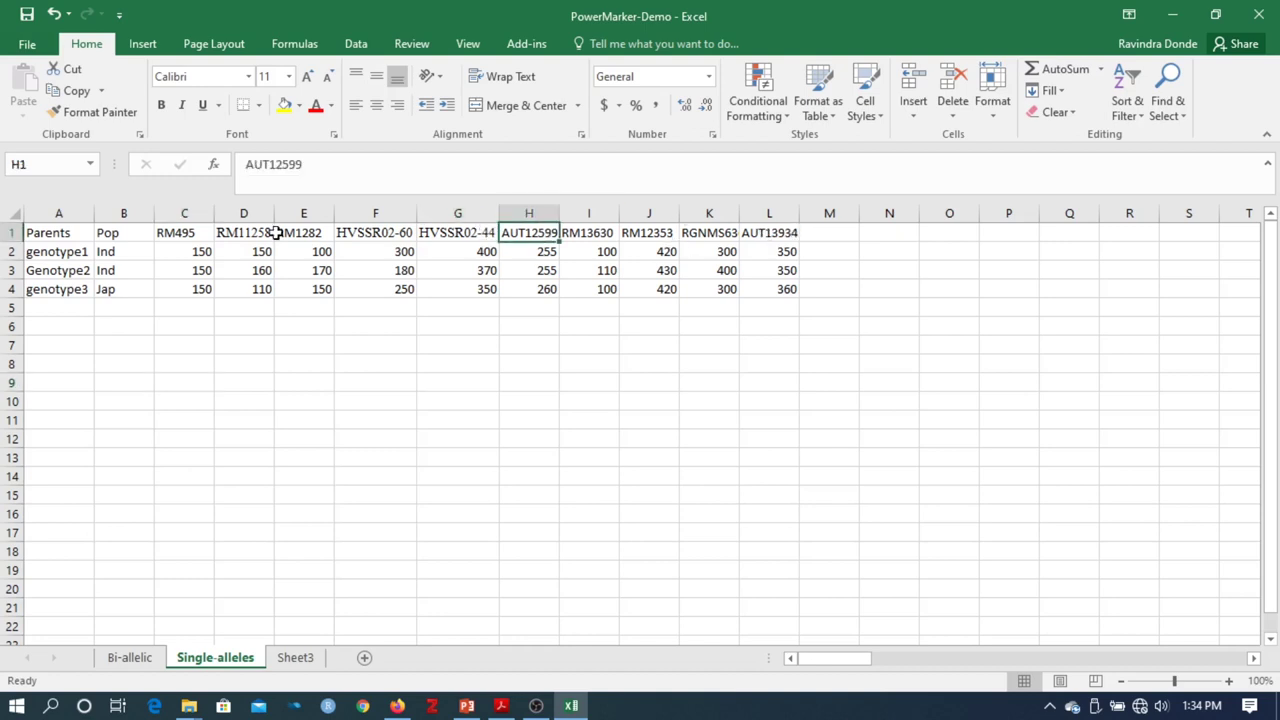
Rename header RM11258 to RM_11258 and AutoFit column D to it.
double_click(238, 233)
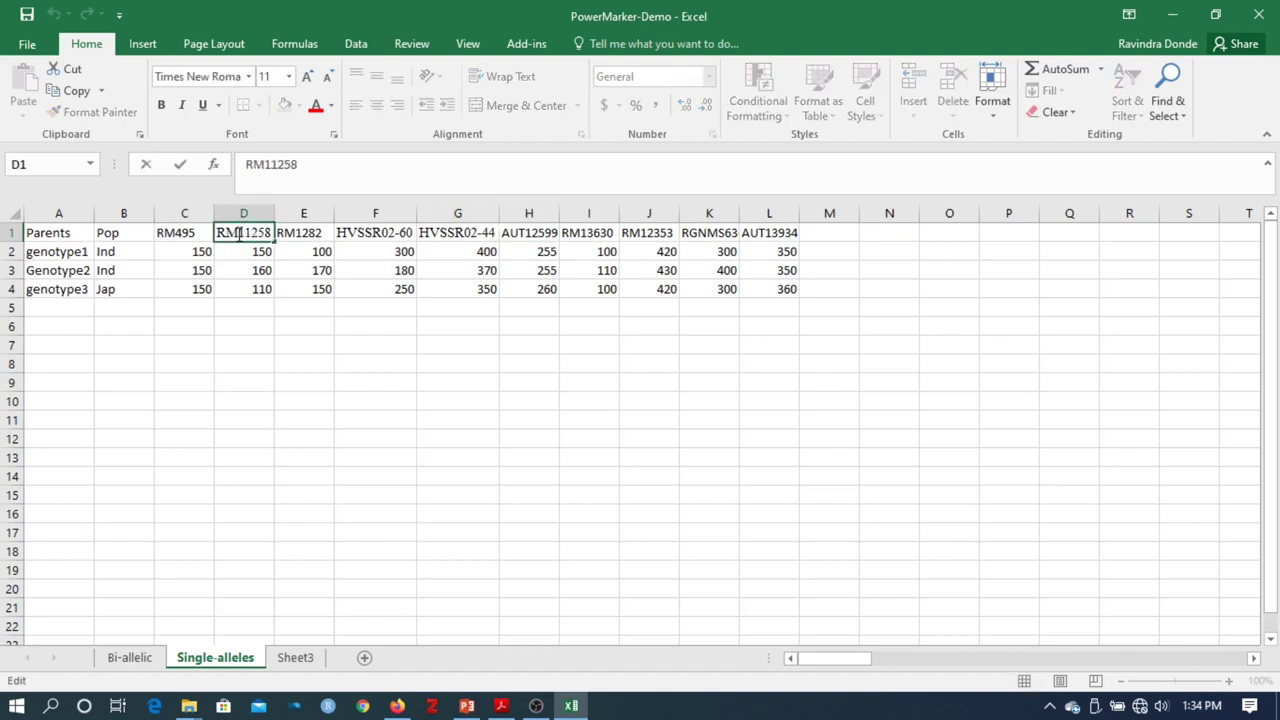
text(_)
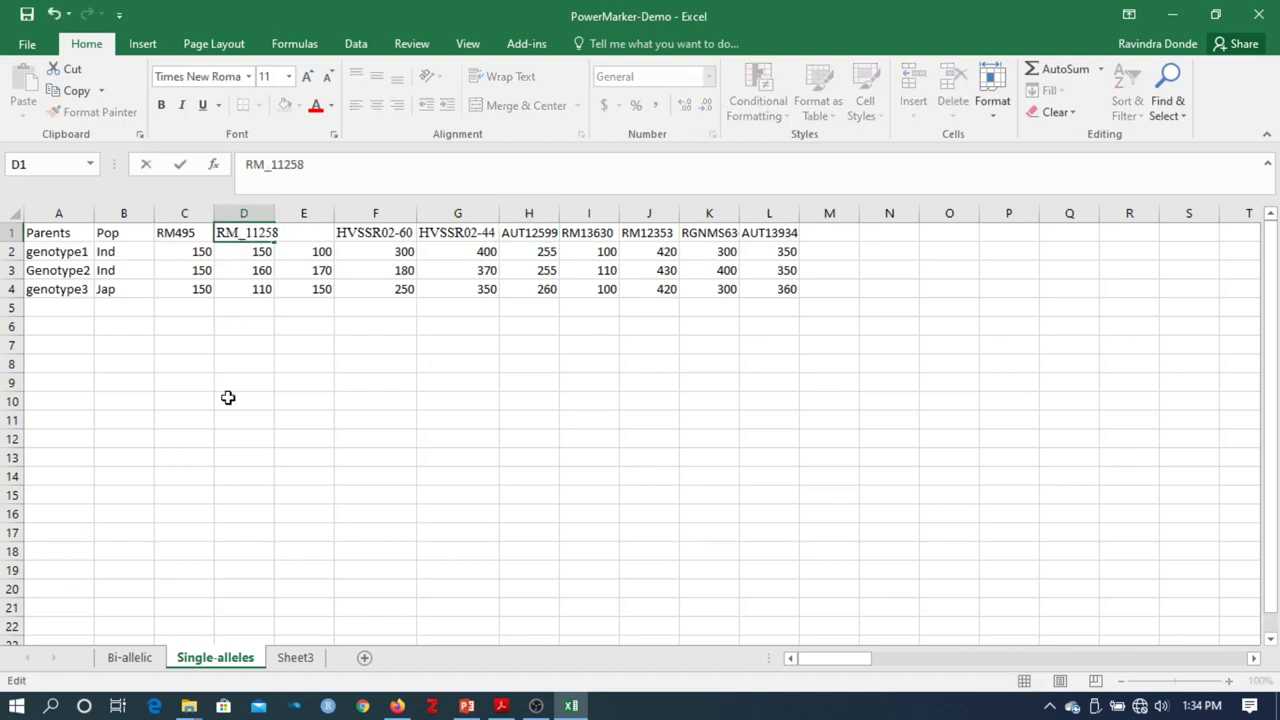
click(228, 398)
text(RM1282)
click(300, 382)
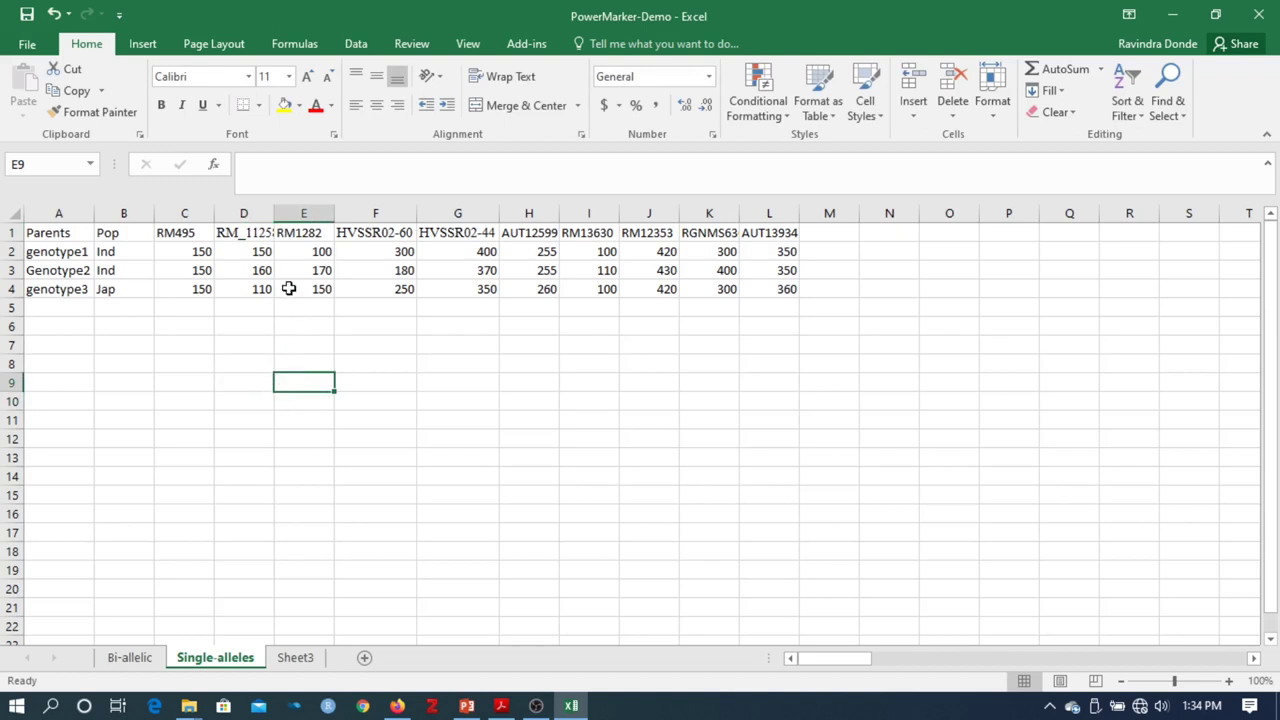
double_click(275, 213)
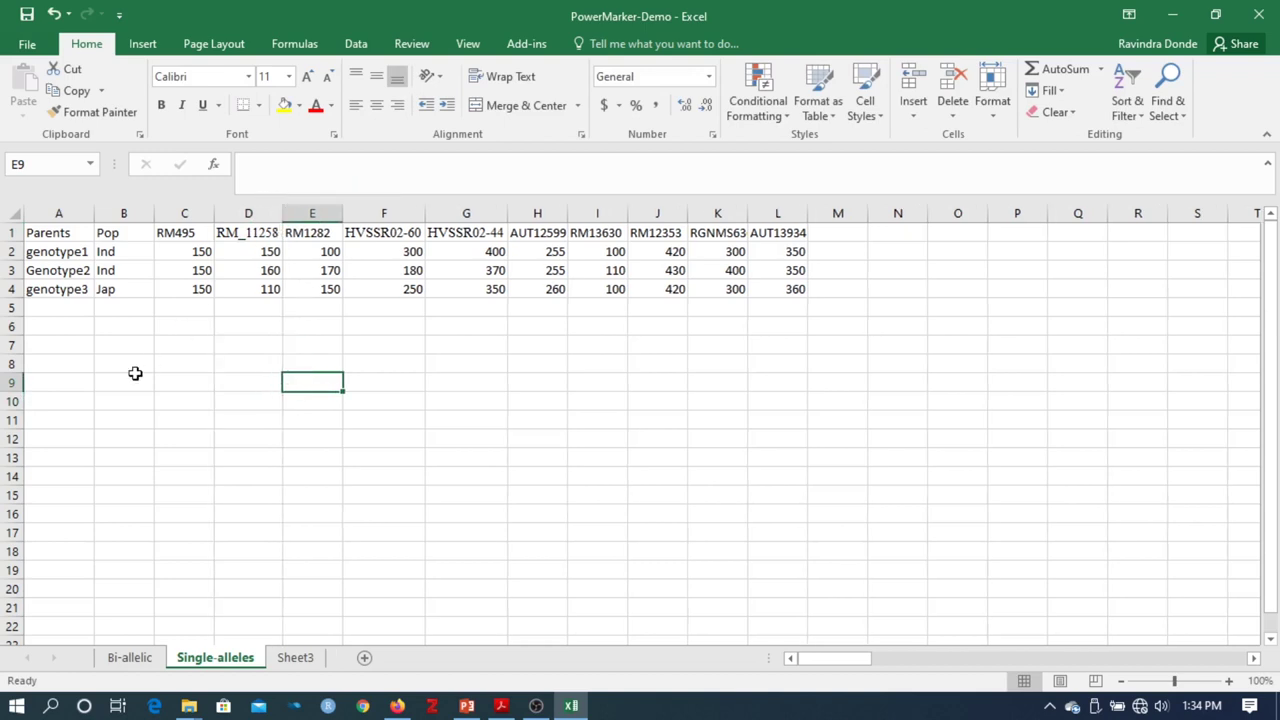
Switch to the Bi-allelic sheet.
click(76, 284)
click(145, 476)
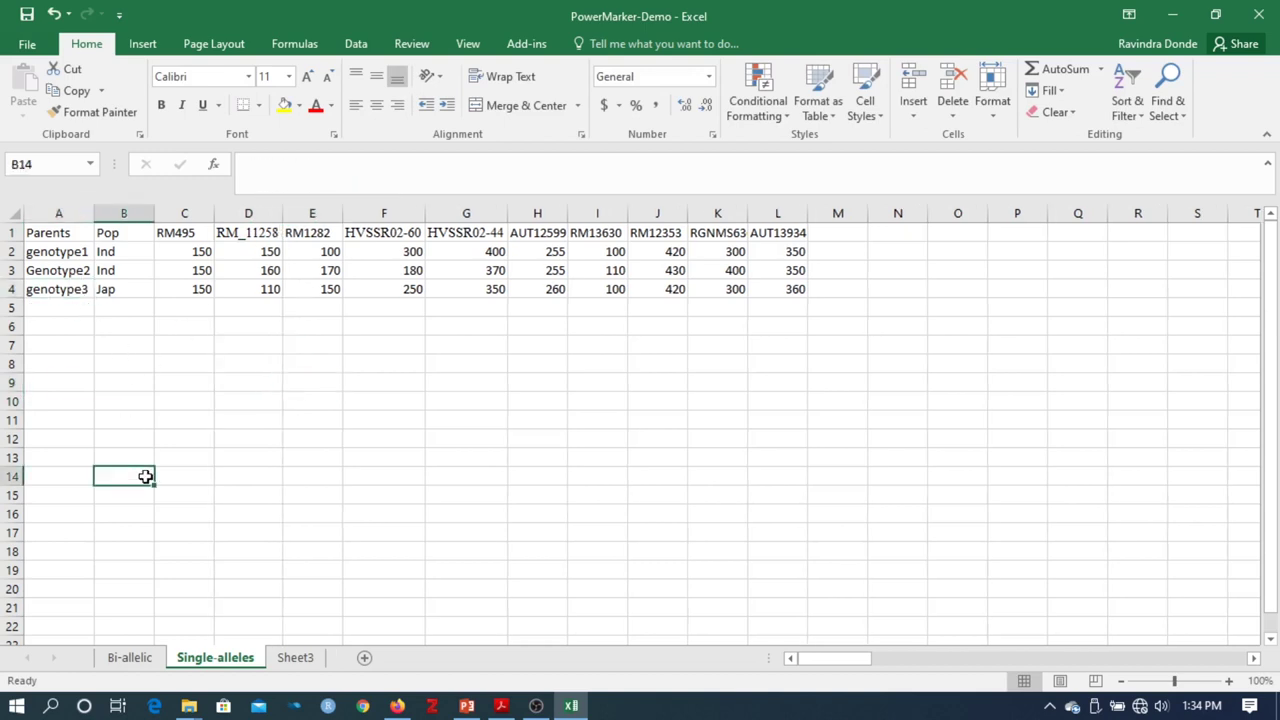
click(130, 657)
Save the Bi-allelic sheet as Text (Tab delimited) named PowerMarker-Demo in PowerMarkers, keeping that format.
click(192, 400)
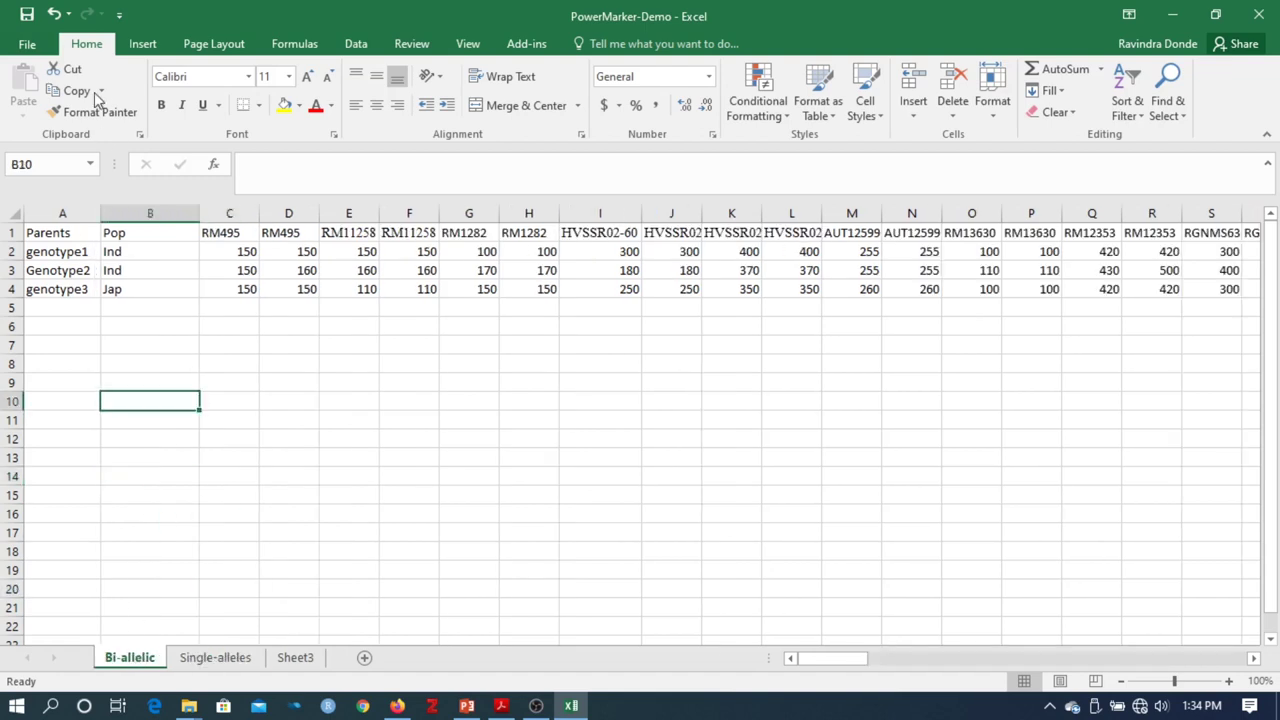
click(26, 45)
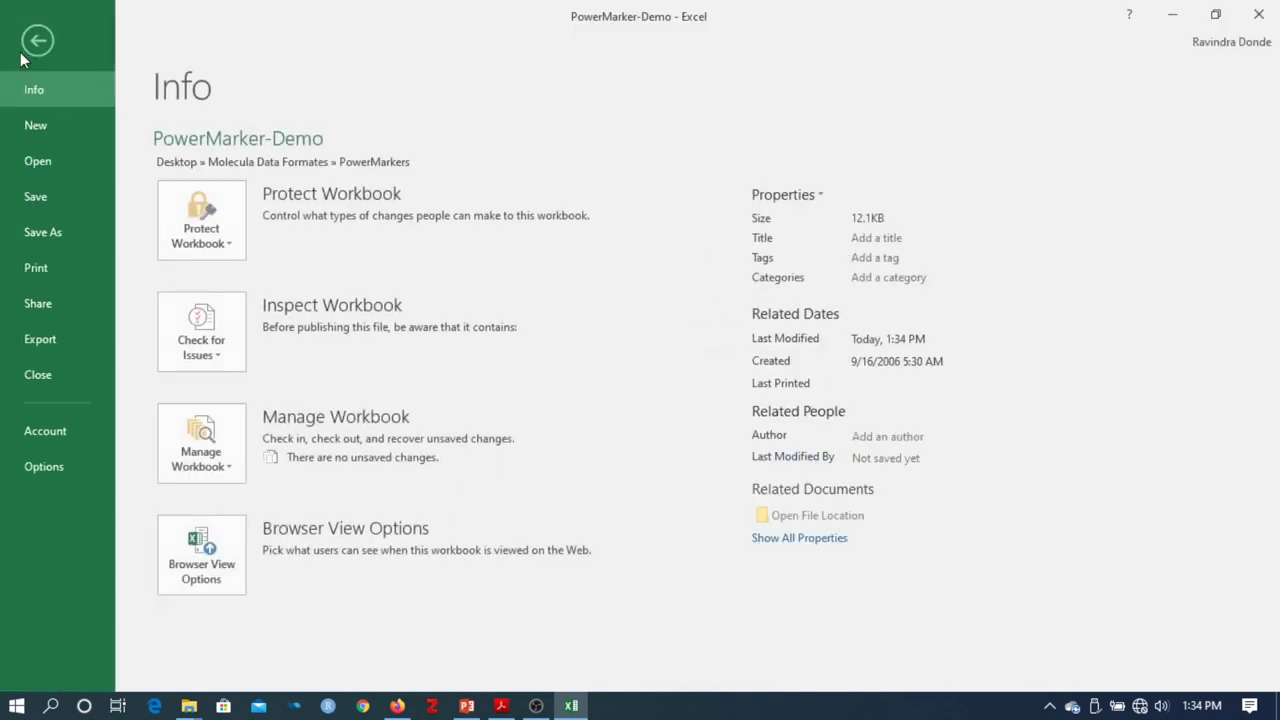
click(37, 238)
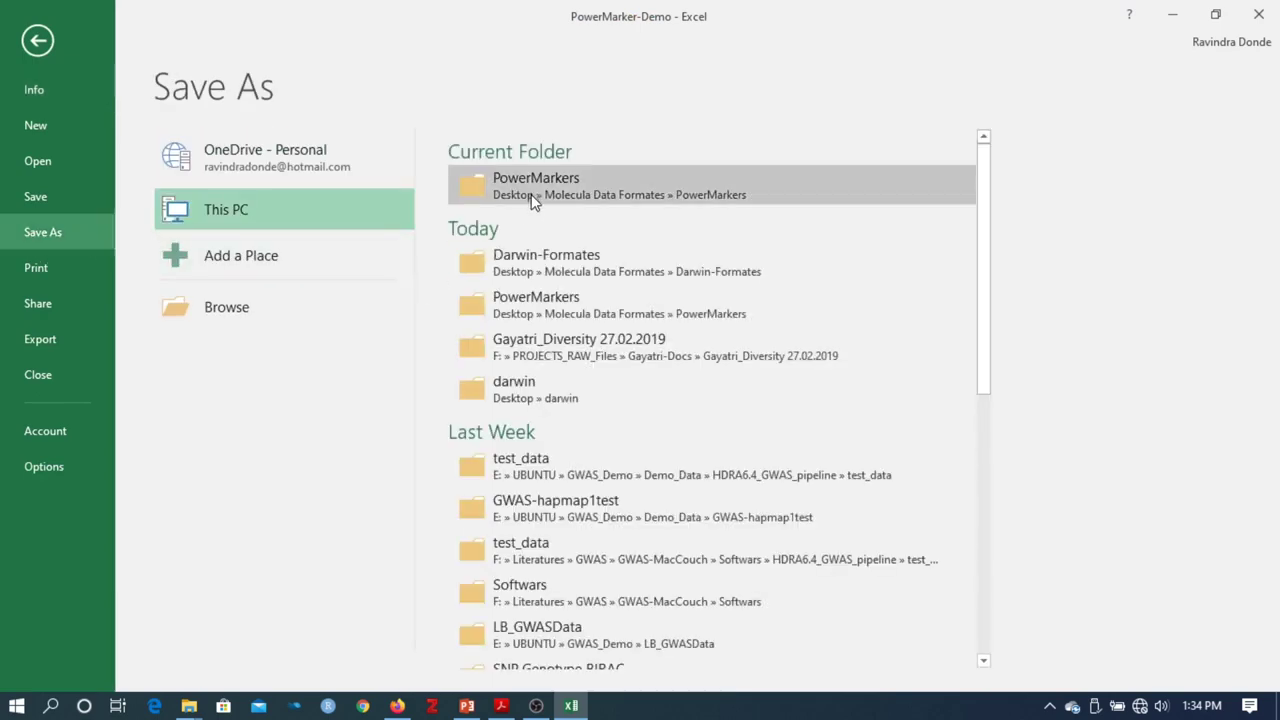
click(531, 194)
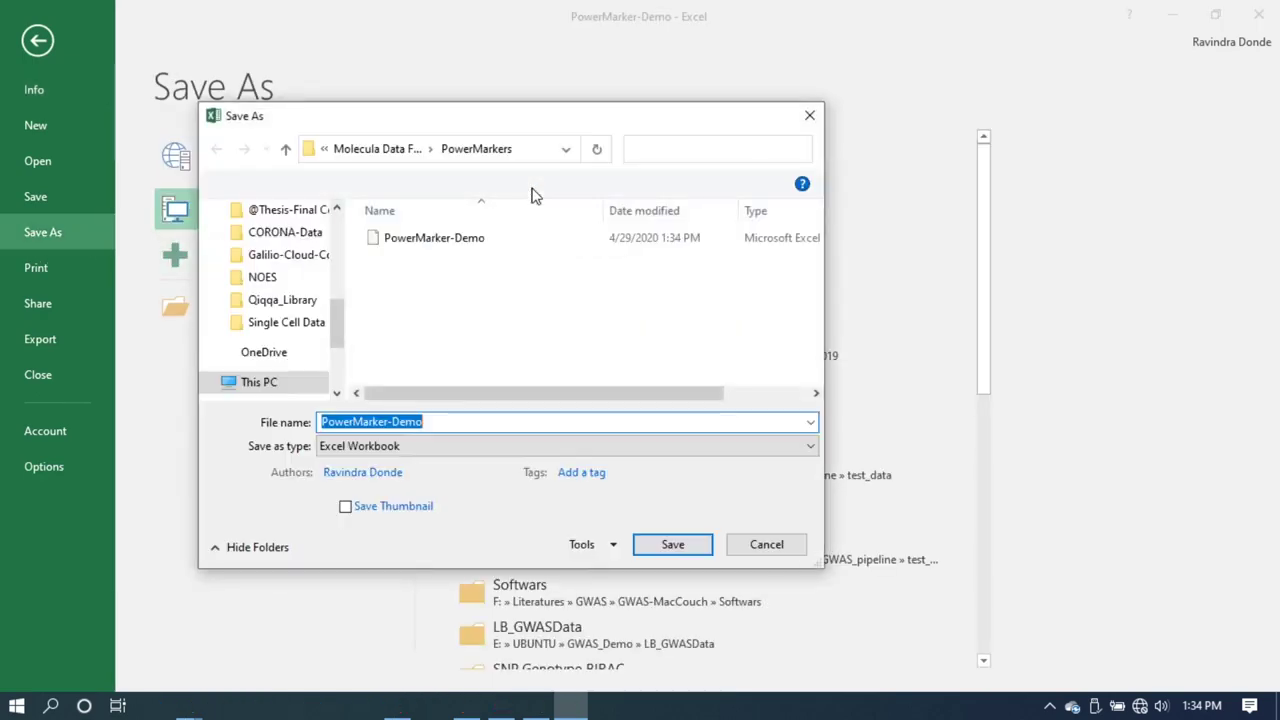
click(409, 446)
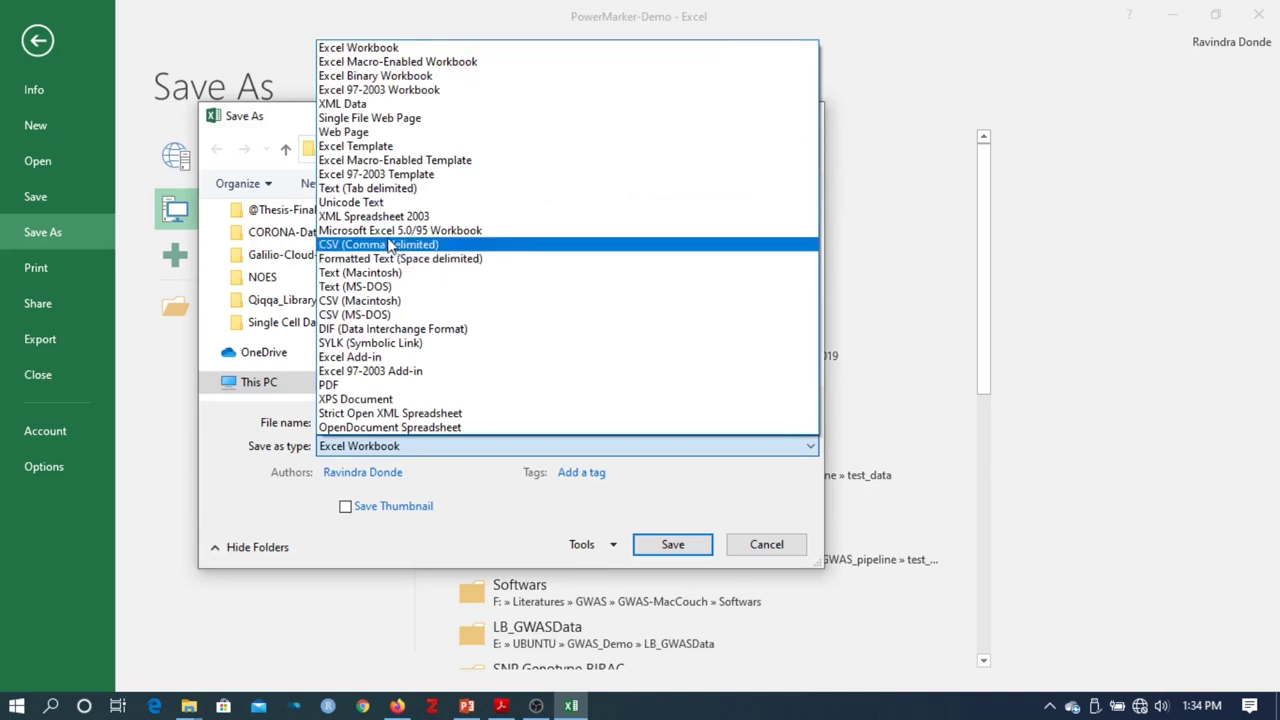
click(382, 189)
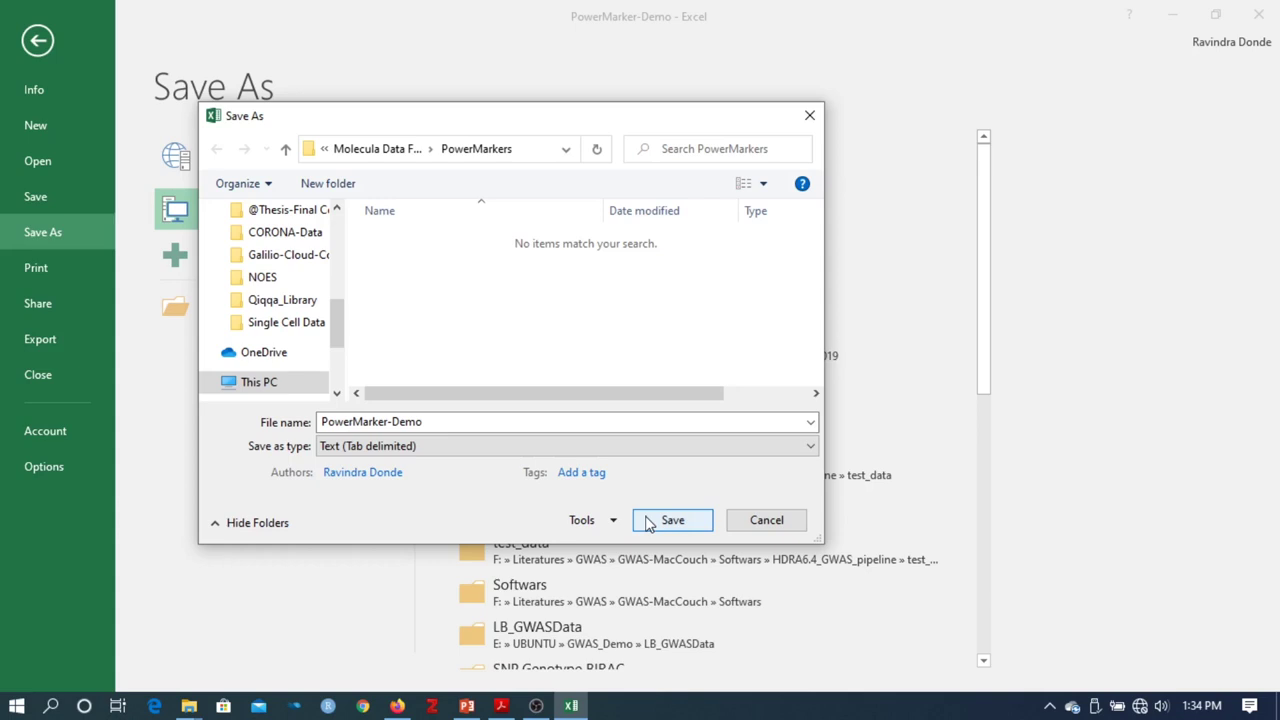
click(648, 522)
click(586, 415)
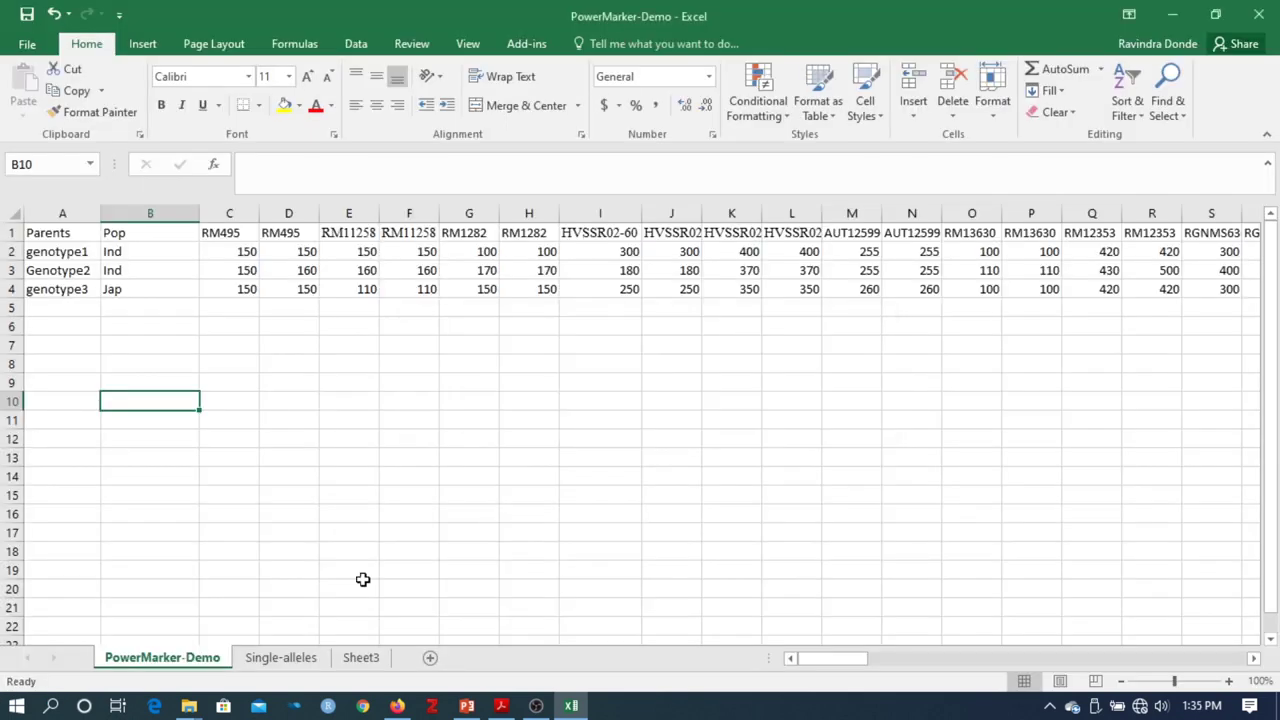
click(300, 656)
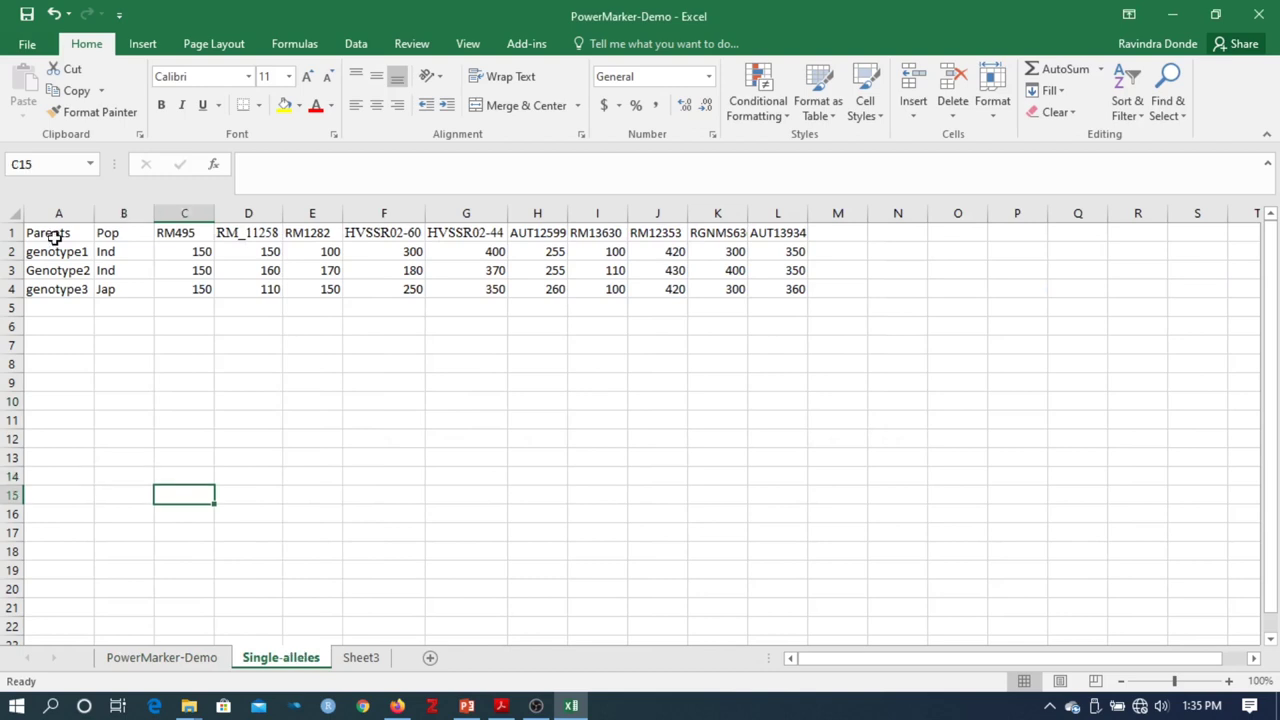
drag(40, 232, 123, 251)
drag(355, 323, 809, 307)
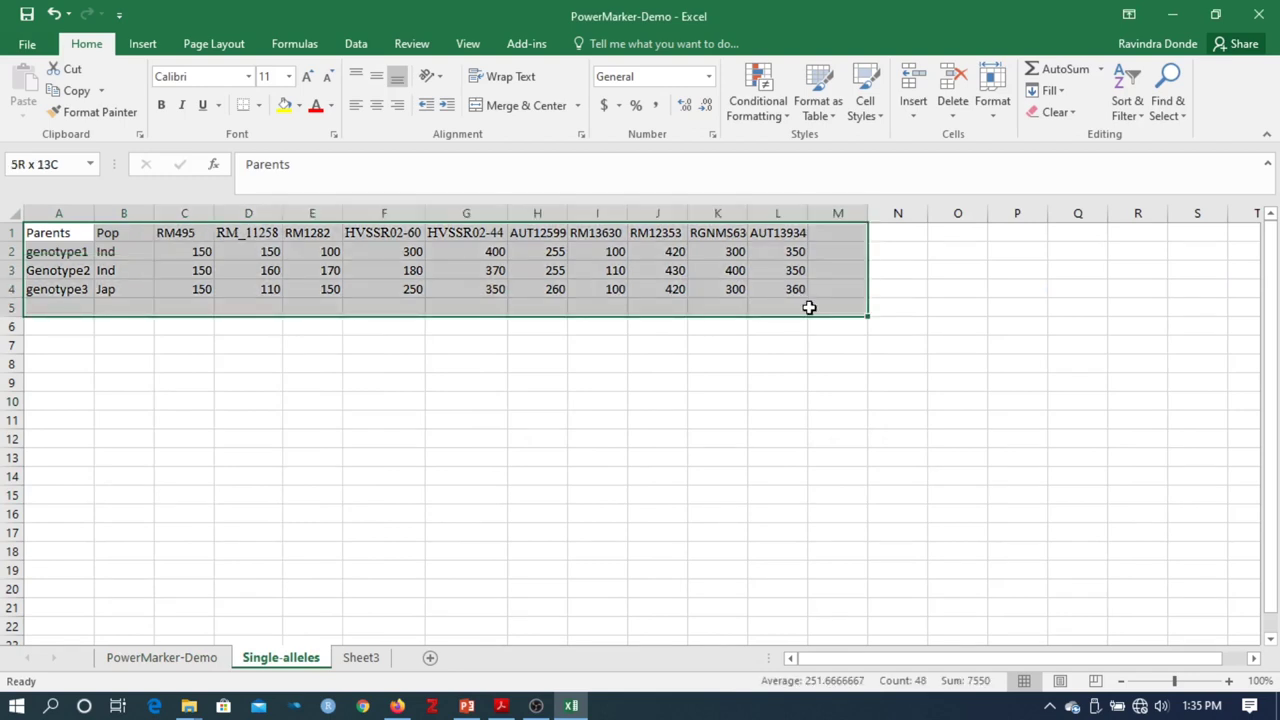
key(ctrl+Page_Up)
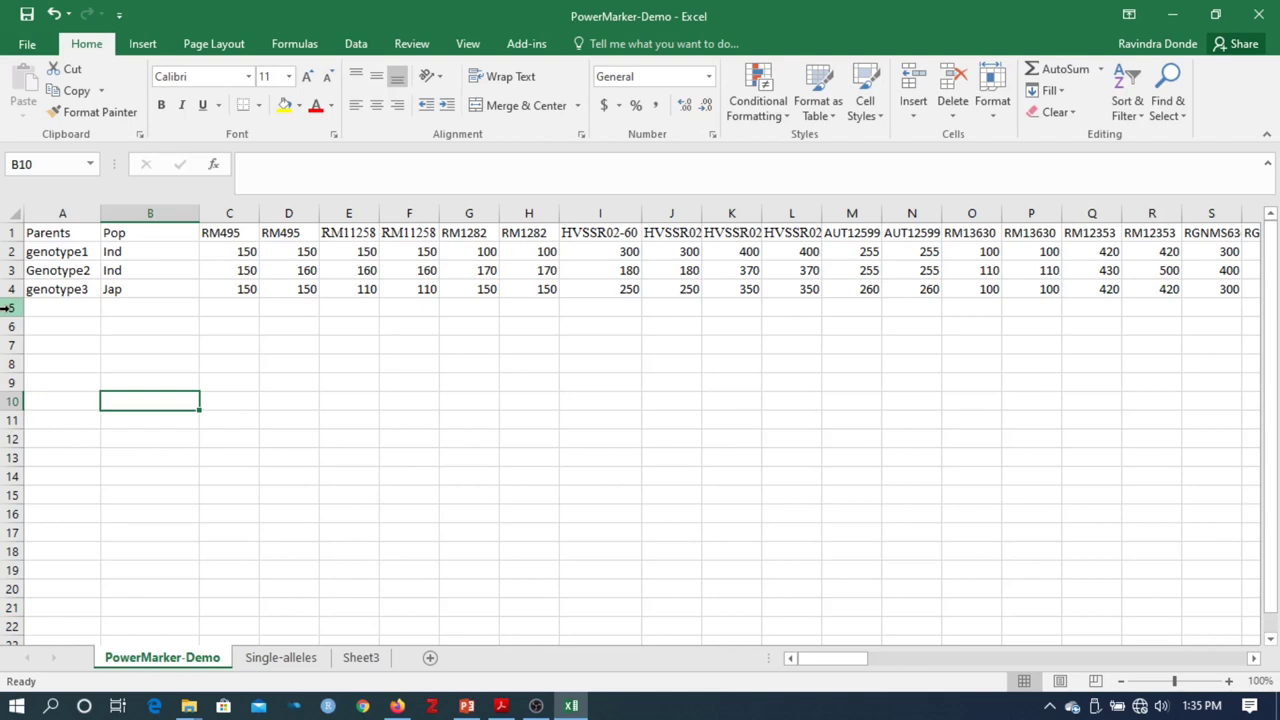
Delete all empty rows from row 5 down below the marker data.
click(6, 308)
key(ctrl+shift+Down)
right_click(217, 324)
click(284, 485)
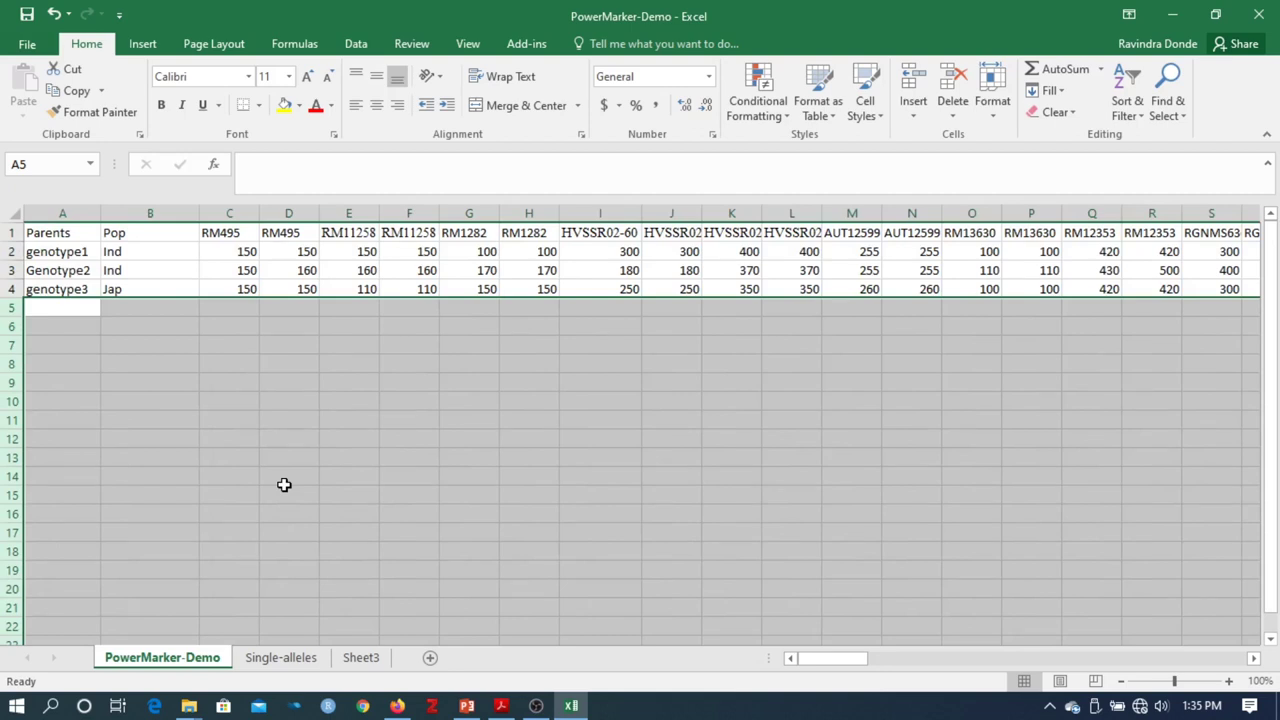
click(284, 485)
click(1255, 658)
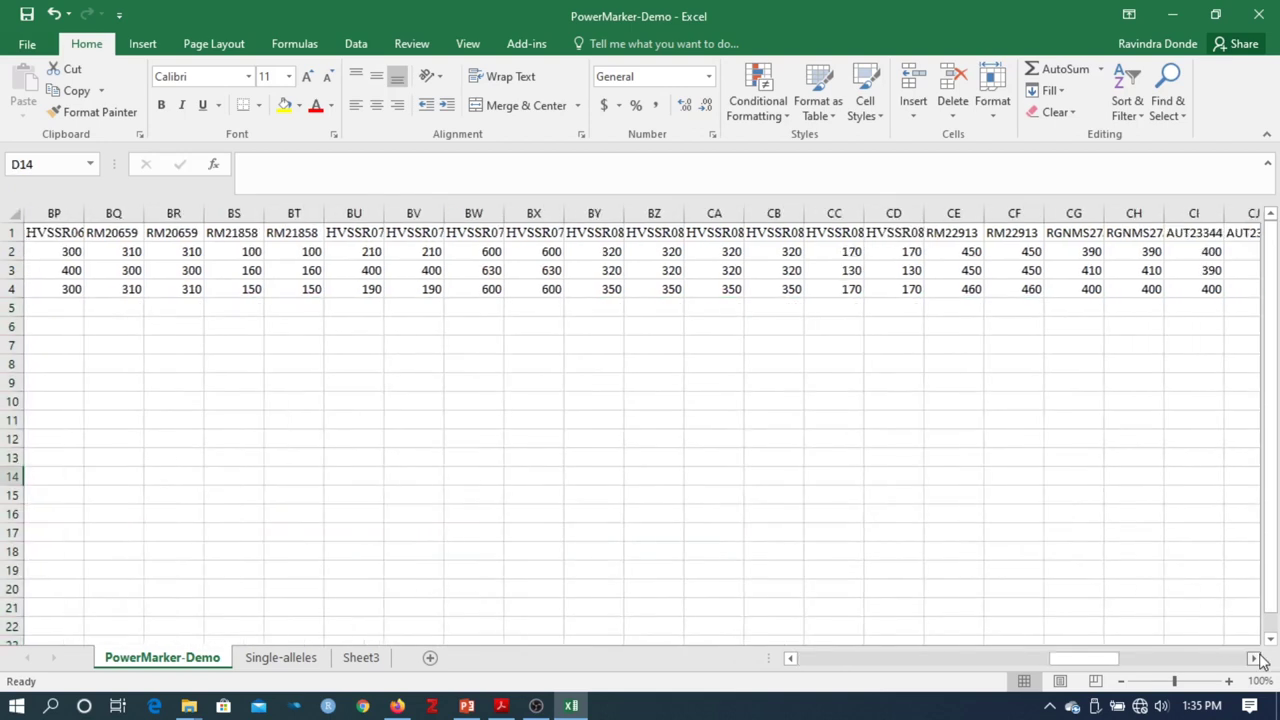
click(1255, 658)
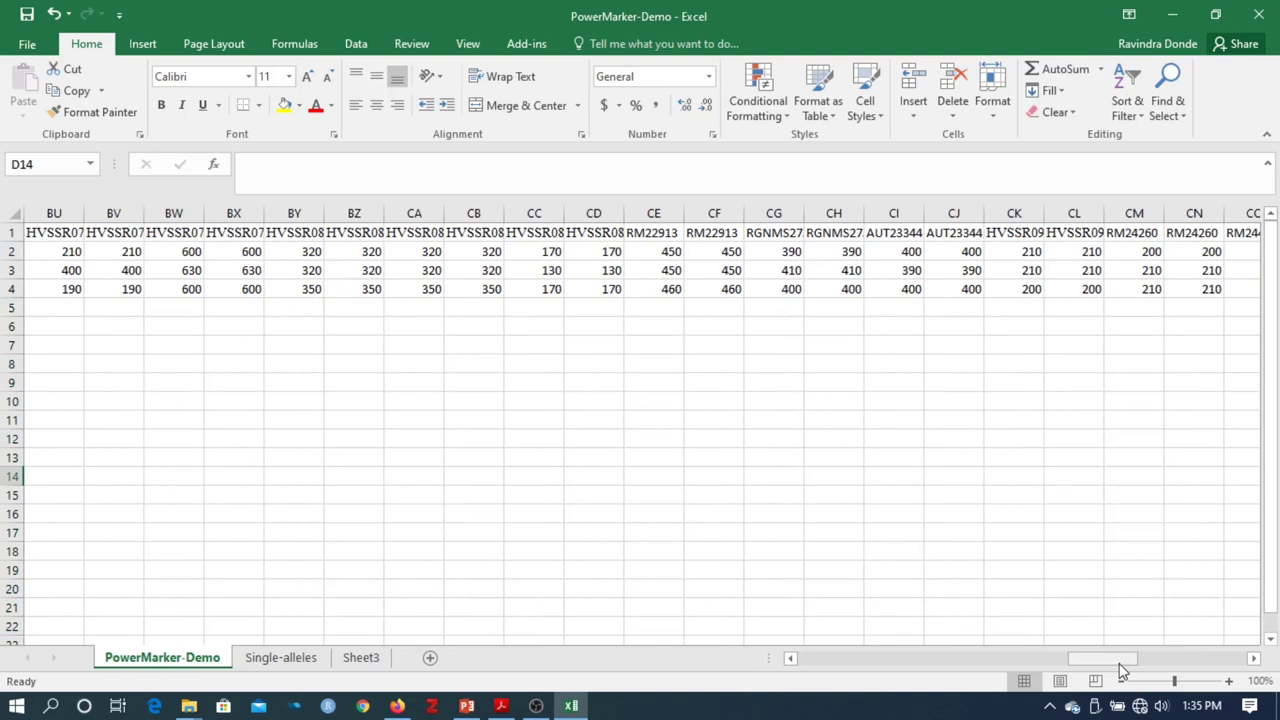
Select the empty columns from DQ onward, leave them unchanged, and scroll back to column A.
click(1240, 213)
key(ctrl+shift+Right)
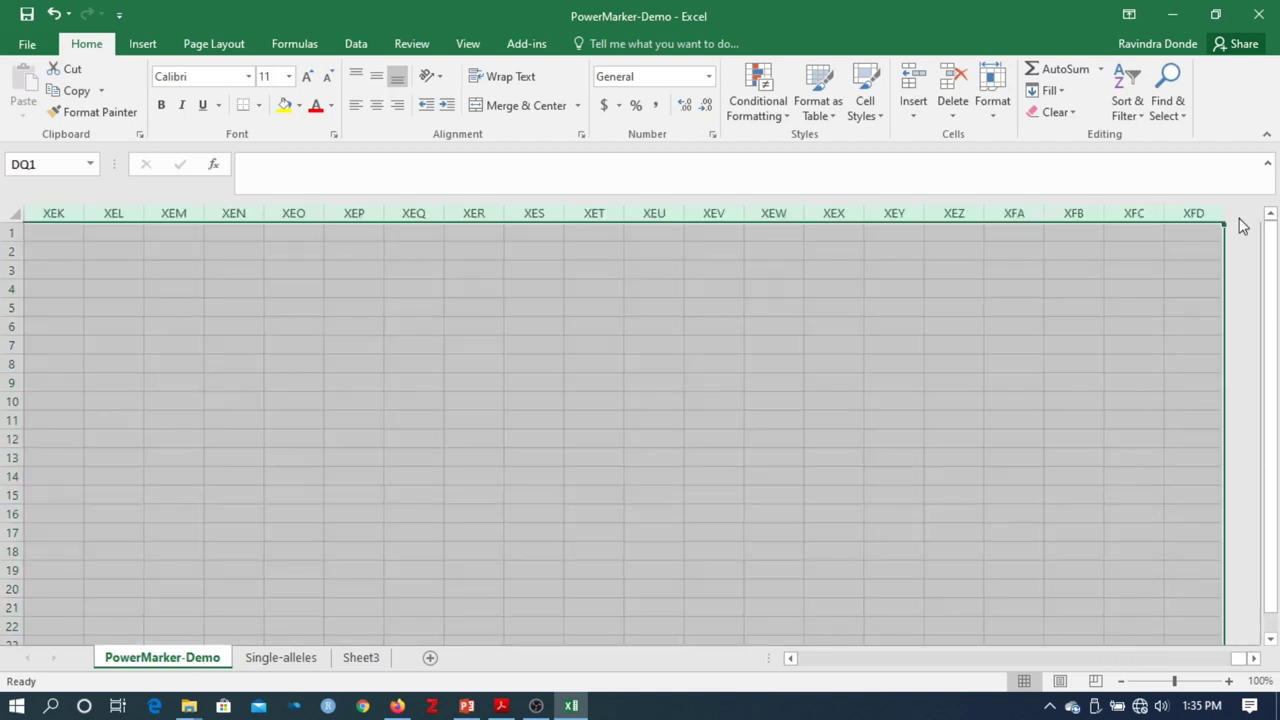
right_click(957, 324)
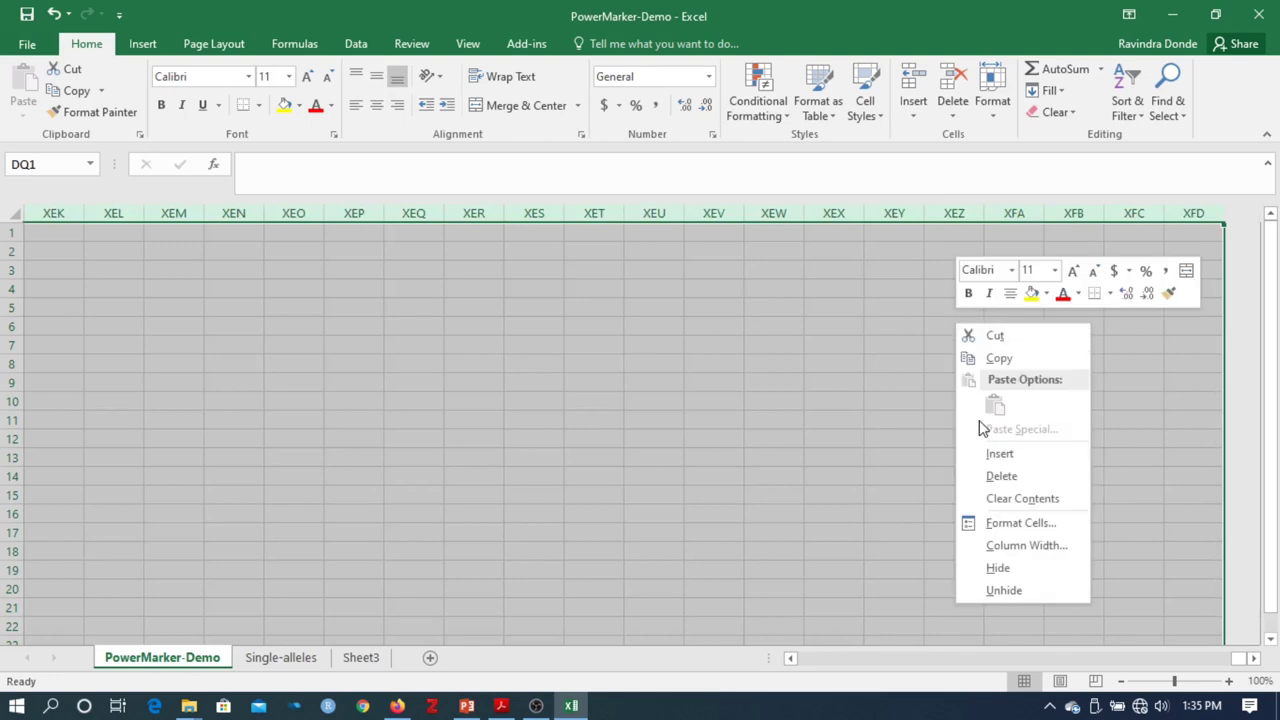
click(1001, 476)
click(998, 476)
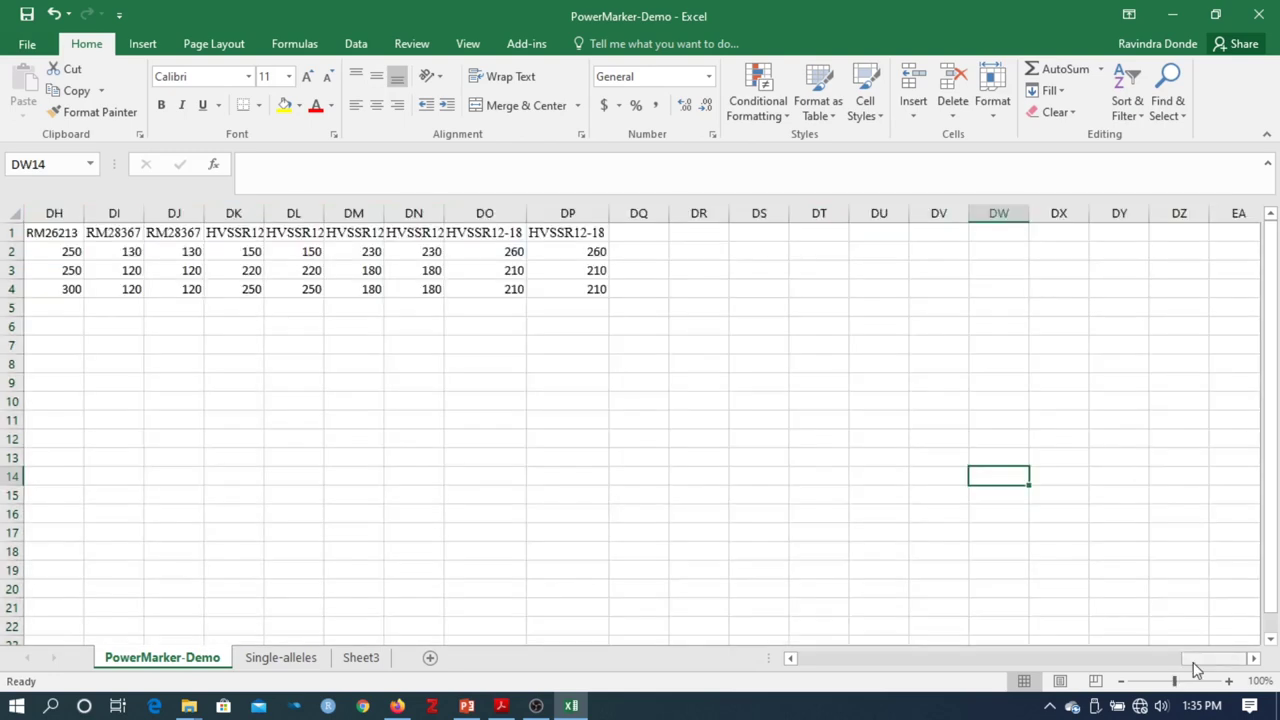
drag(1193, 662, 825, 662)
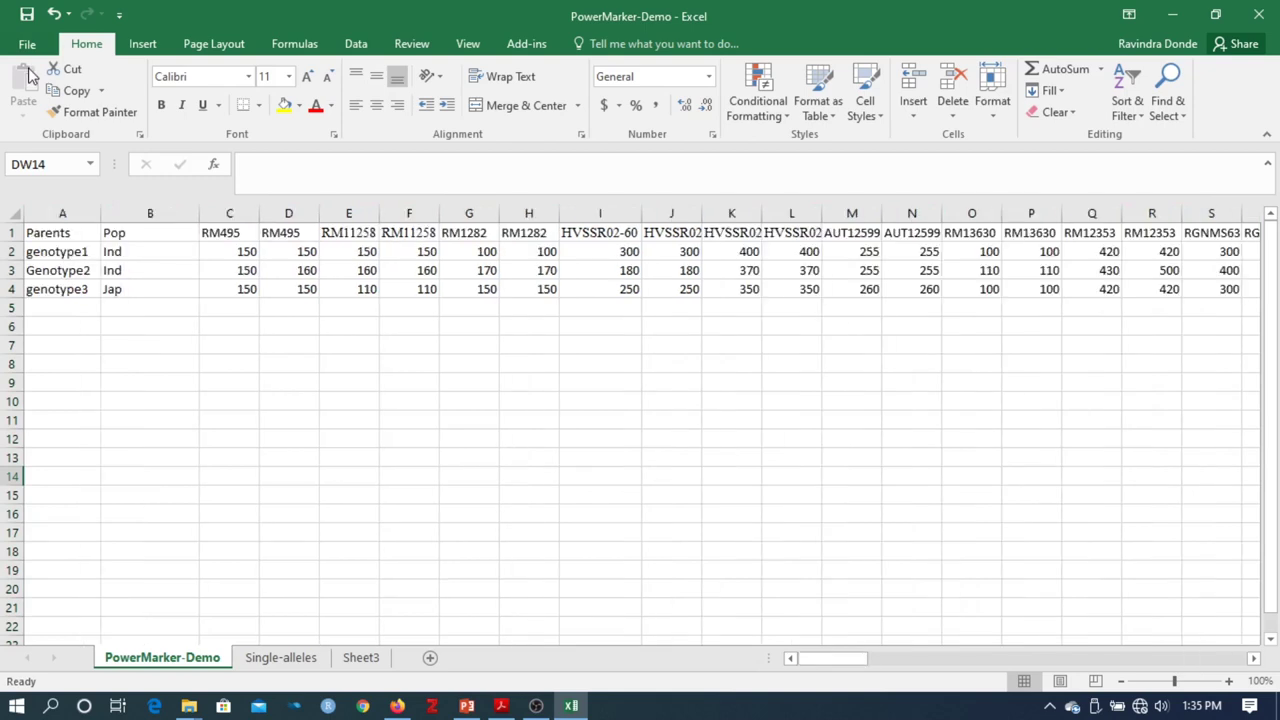
Save over PowerMarker-Demo.txt in the PowerMarkers folder as tab-delimited text.
key(ctrl+s)
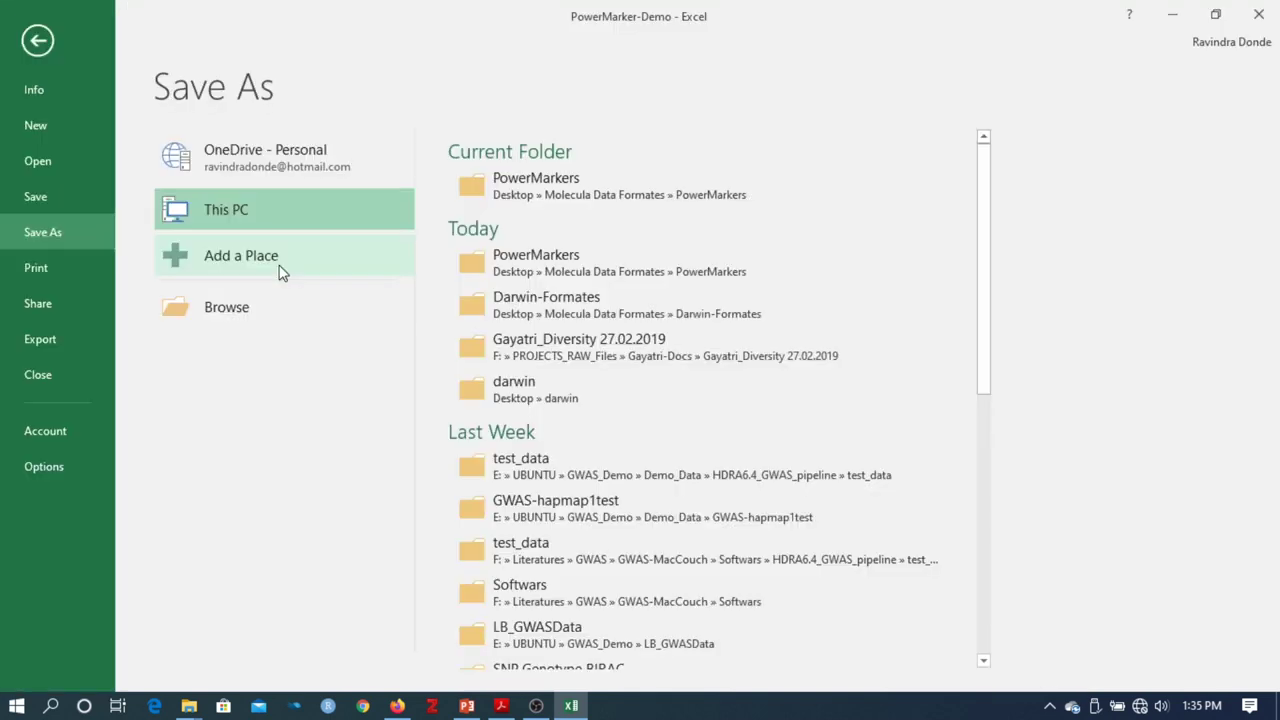
click(522, 194)
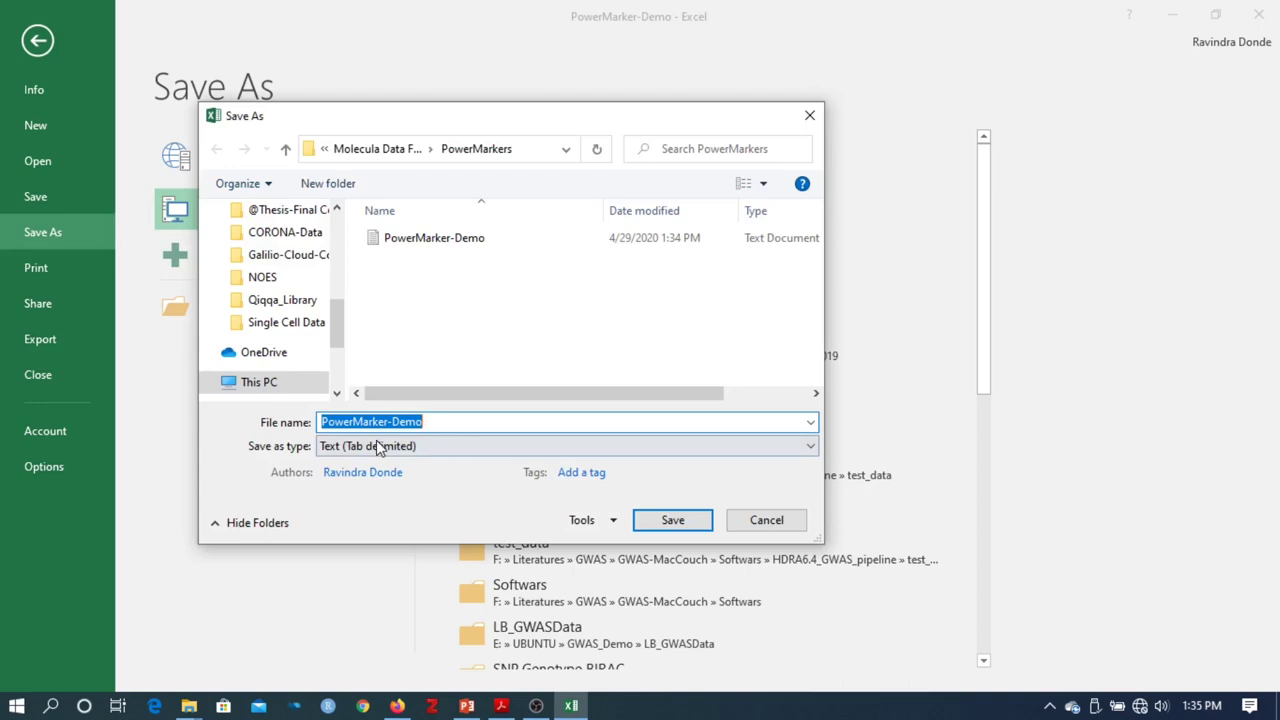
click(672, 520)
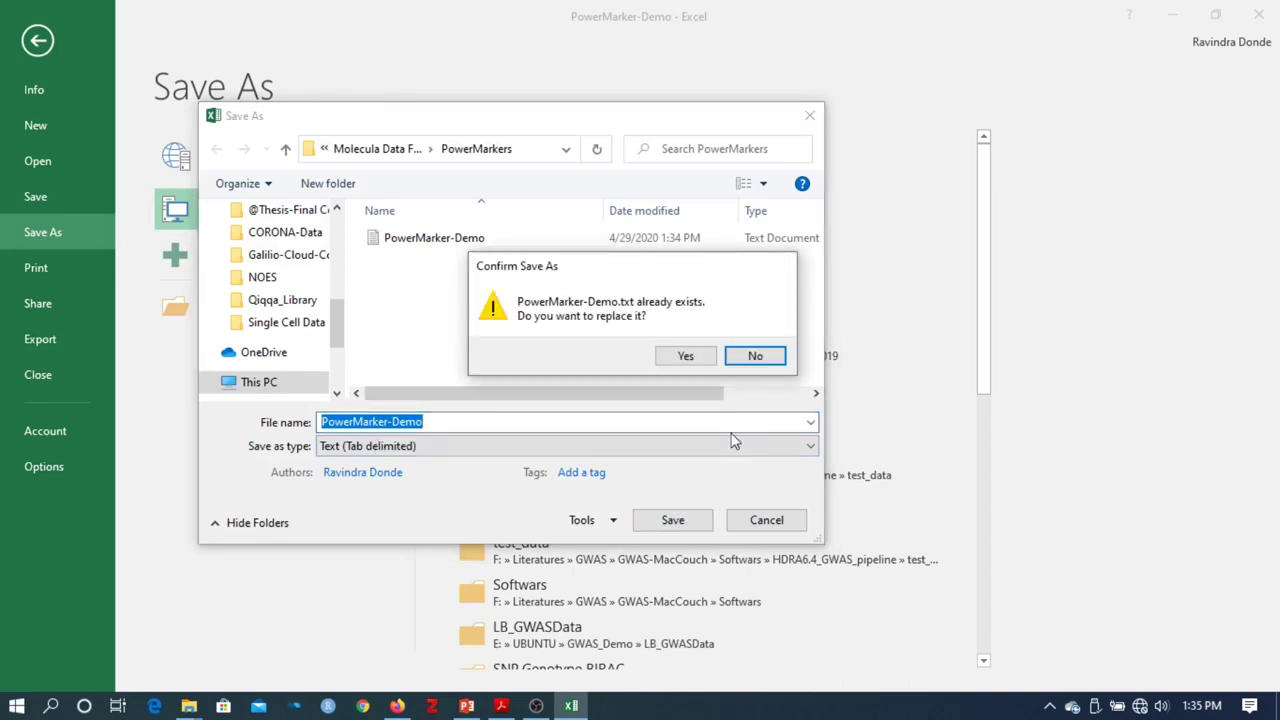
click(685, 356)
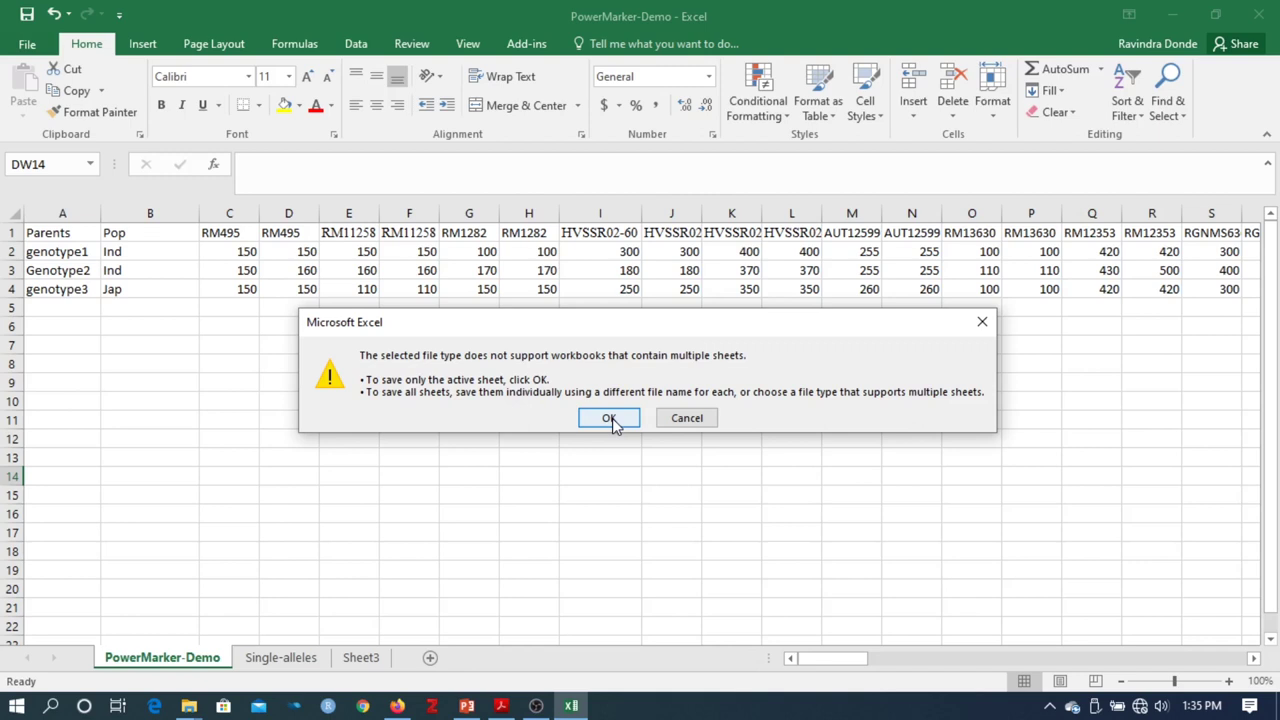
Accept saving only the active sheet, decline the format prompt, and cancel the Save As.
click(612, 418)
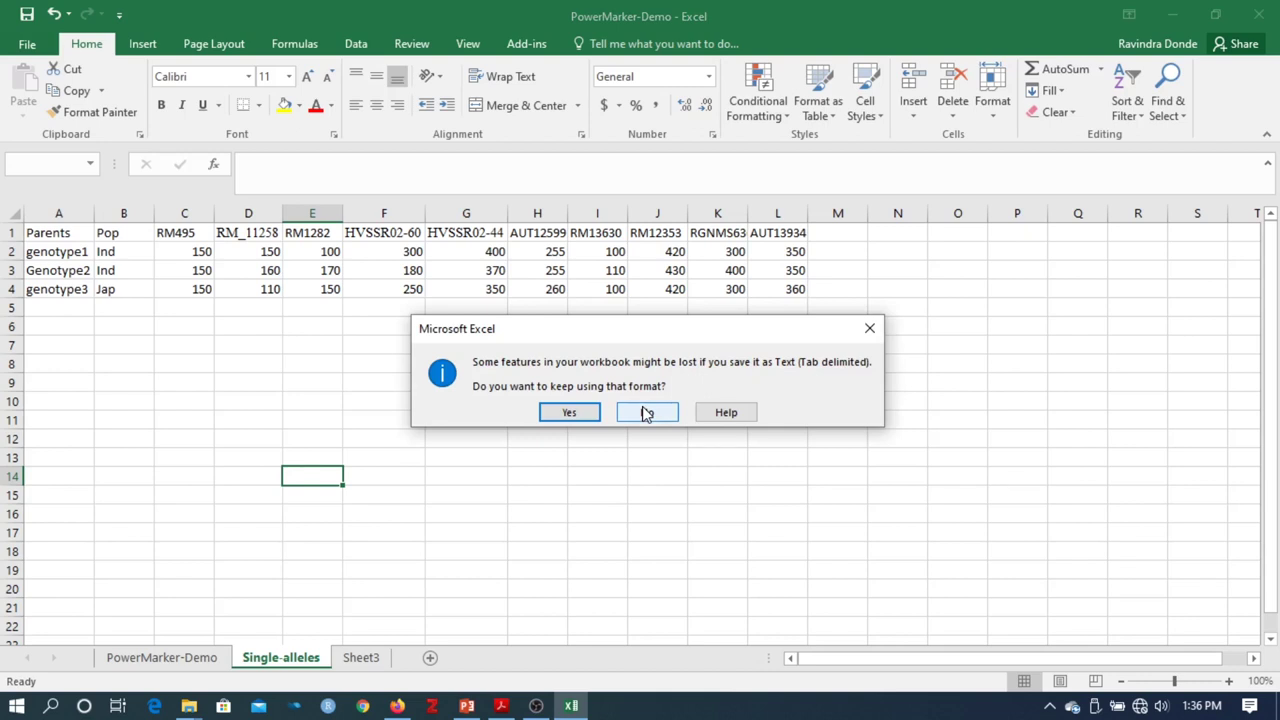
click(646, 414)
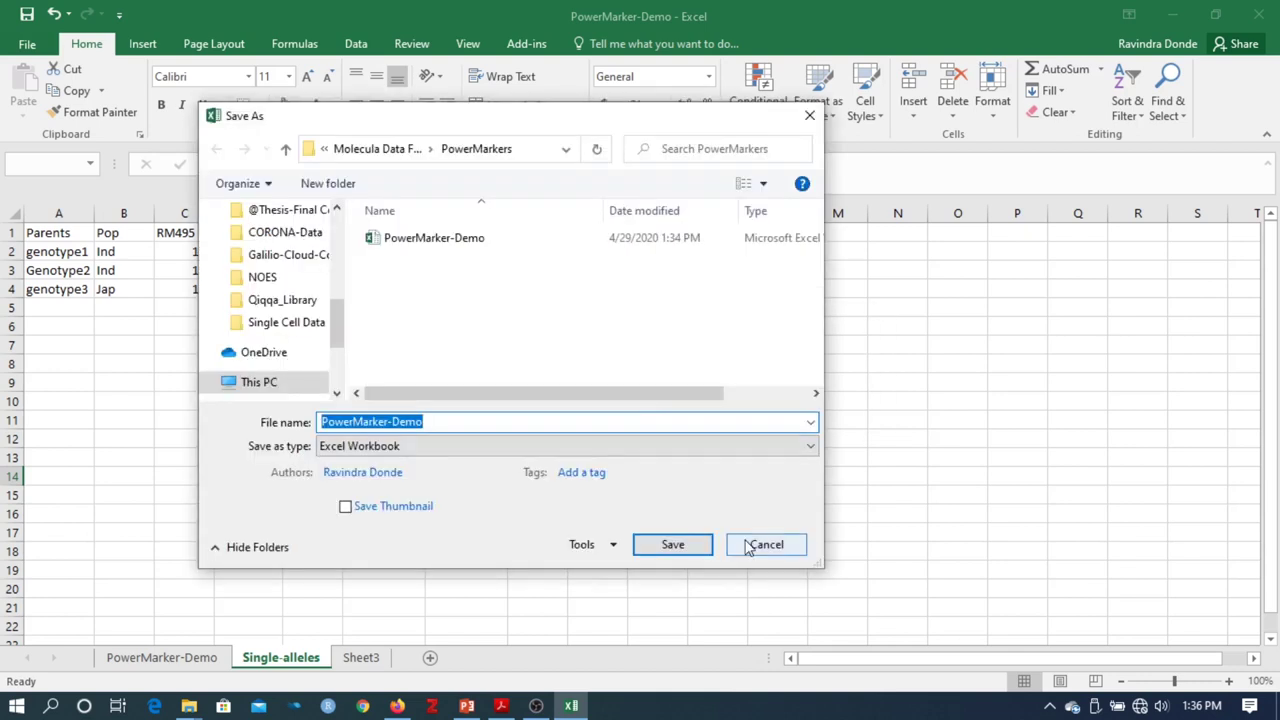
click(750, 546)
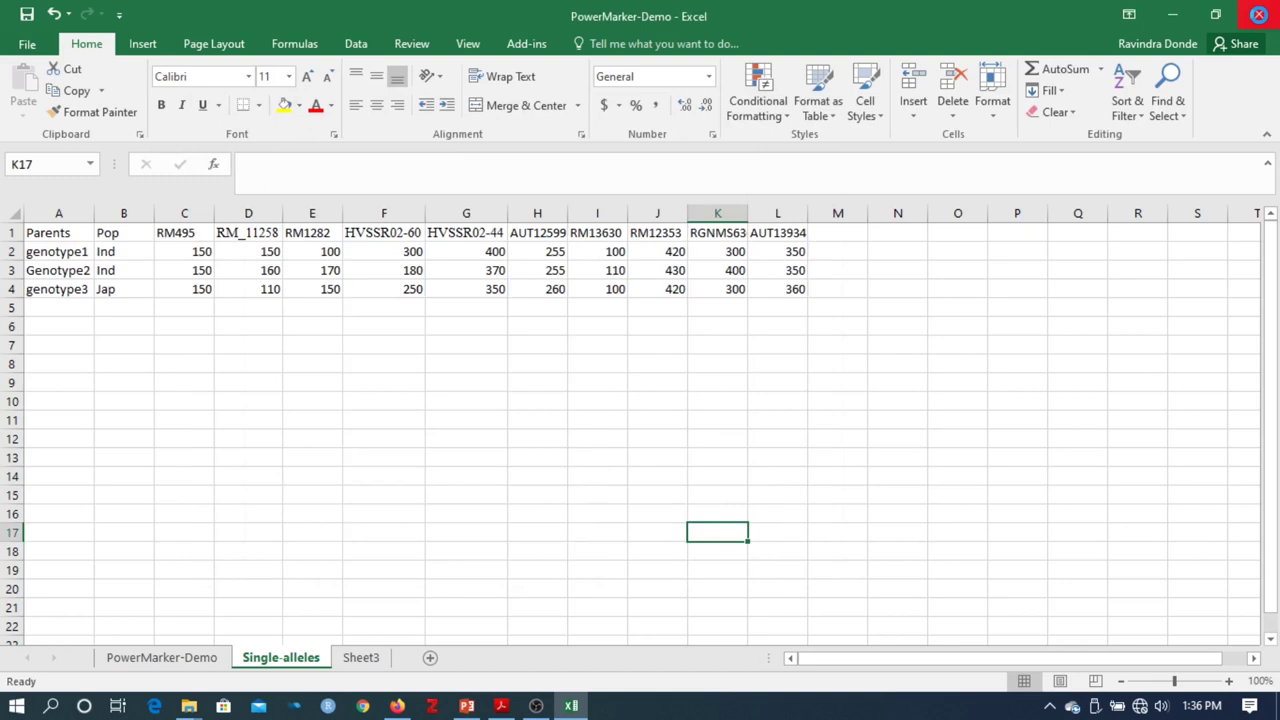
Close the PowerMarker-Demo window, saving changes to the text file.
click(1258, 14)
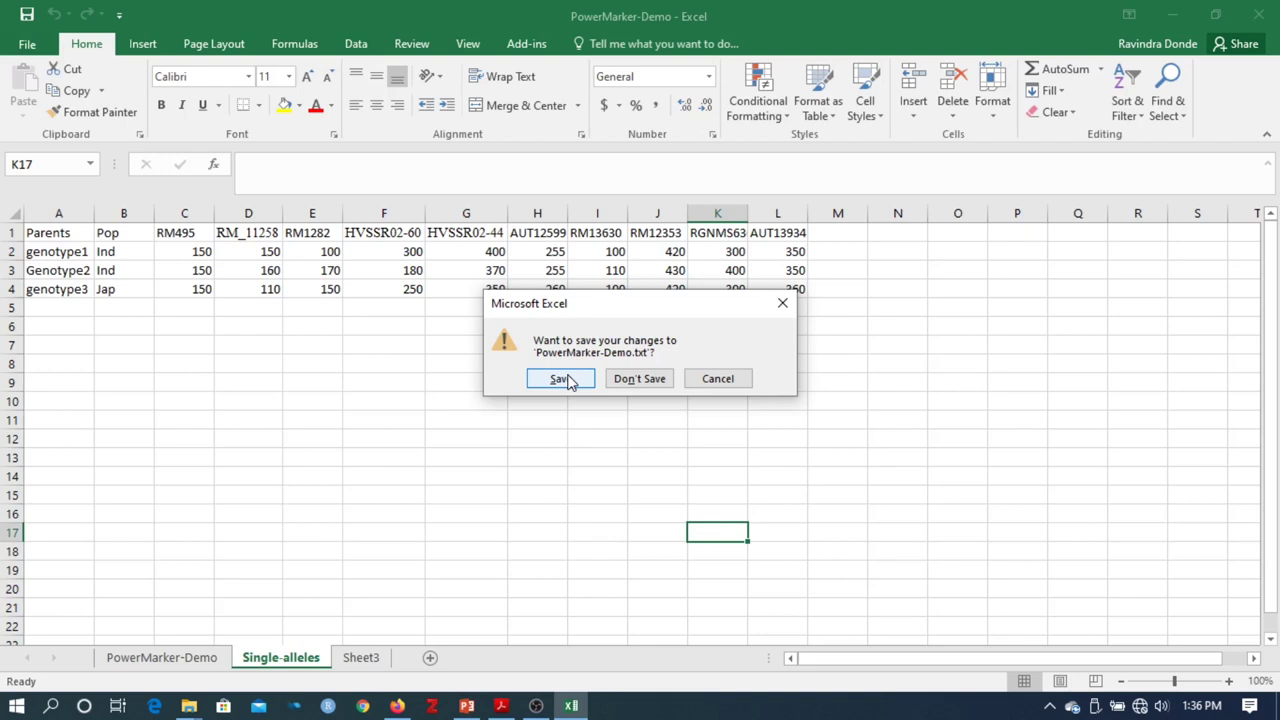
click(562, 379)
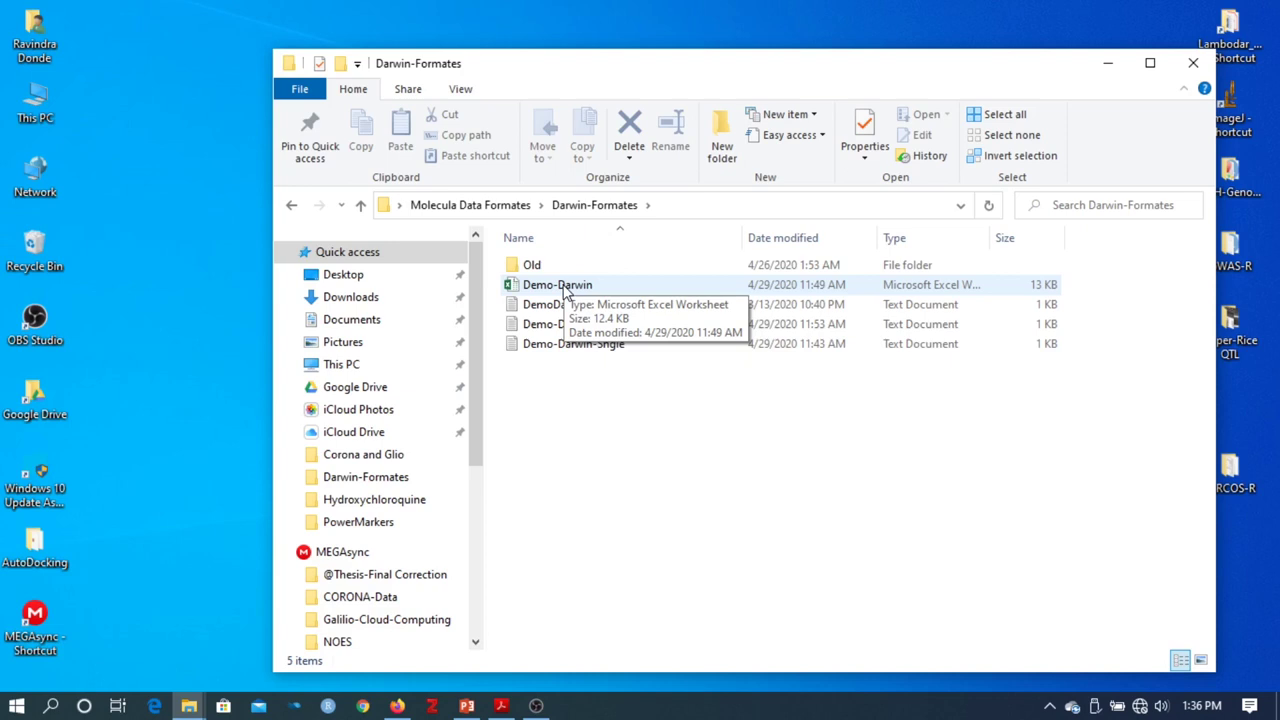
Open the Demo-Darwin workbook in Excel, which shows Sheet4's Geno1–Geno5 data under P1–P10.
double_click(563, 287)
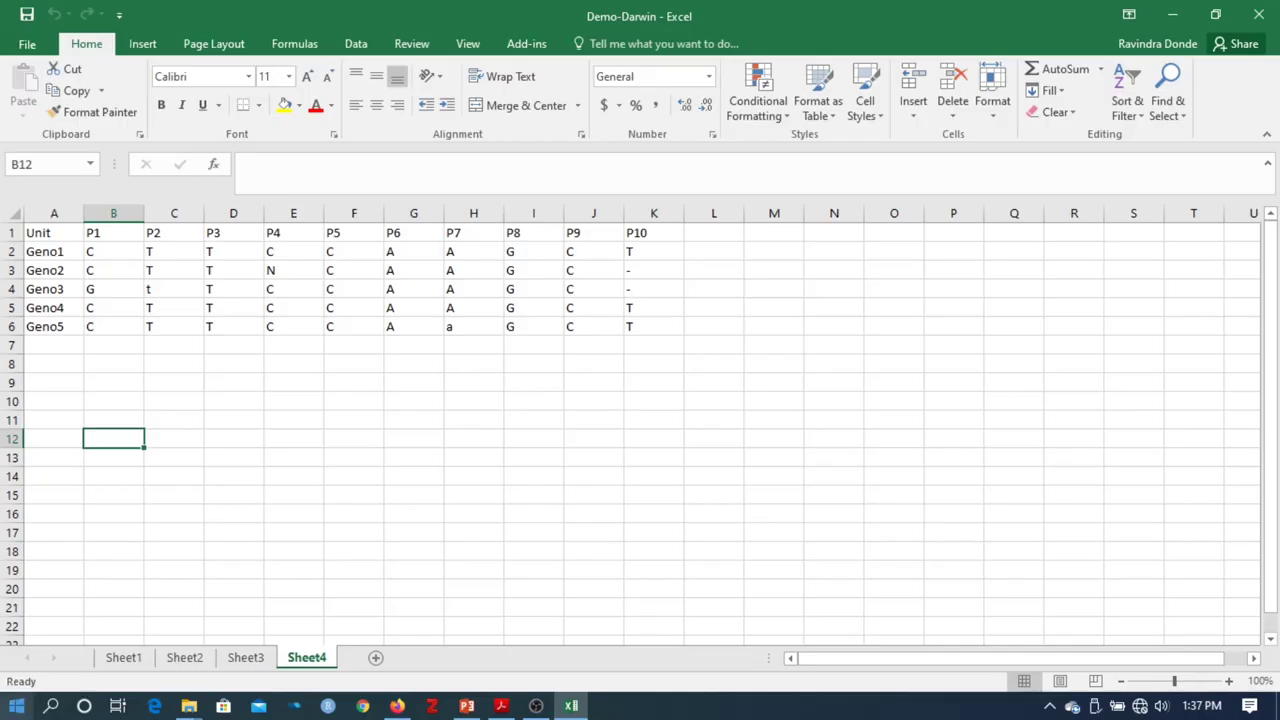
Review Sheet1's marker table, selecting the genotype names in column A, the header row and cell B3.
click(123, 657)
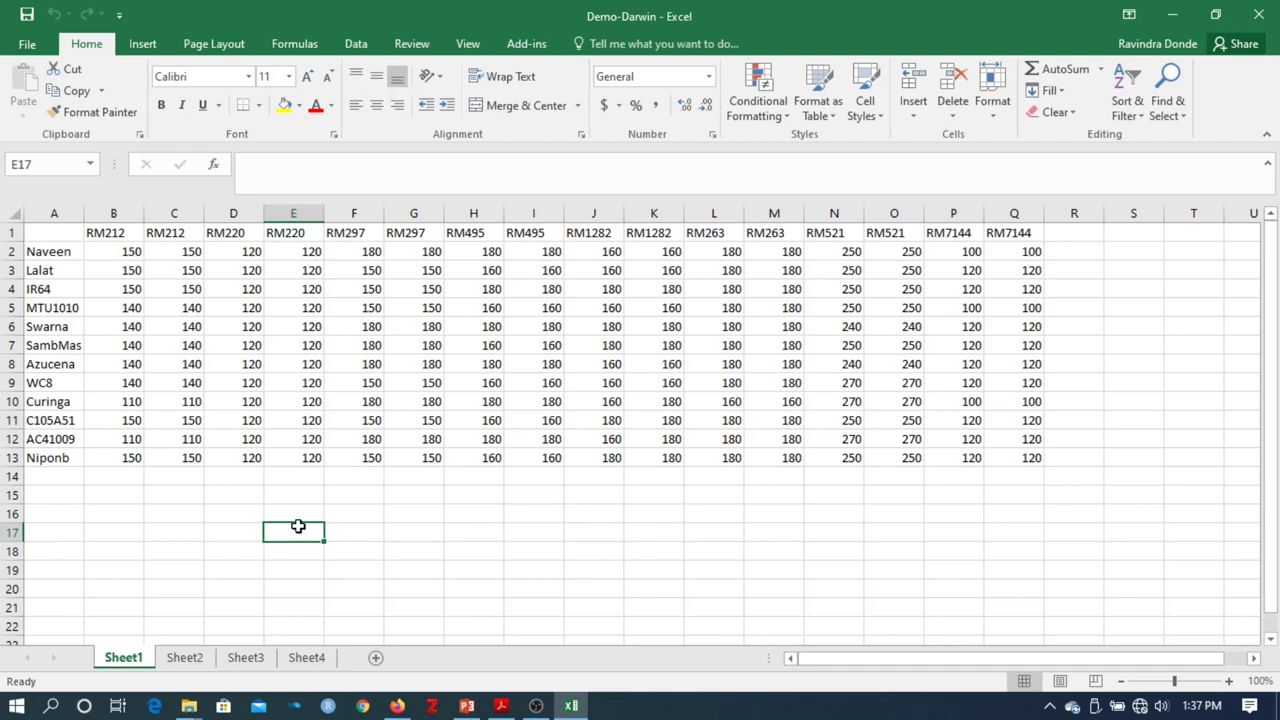
key(Left)
key(Left)
key(Left)
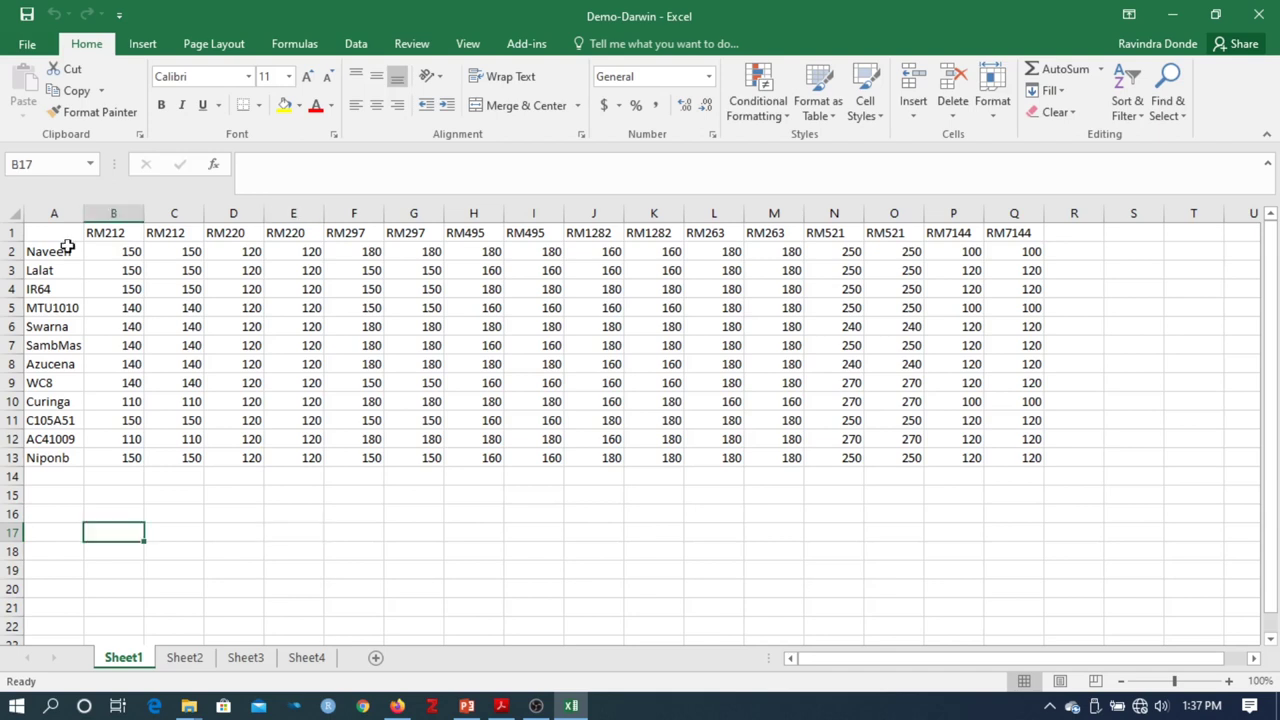
drag(67, 250, 54, 477)
click(7, 232)
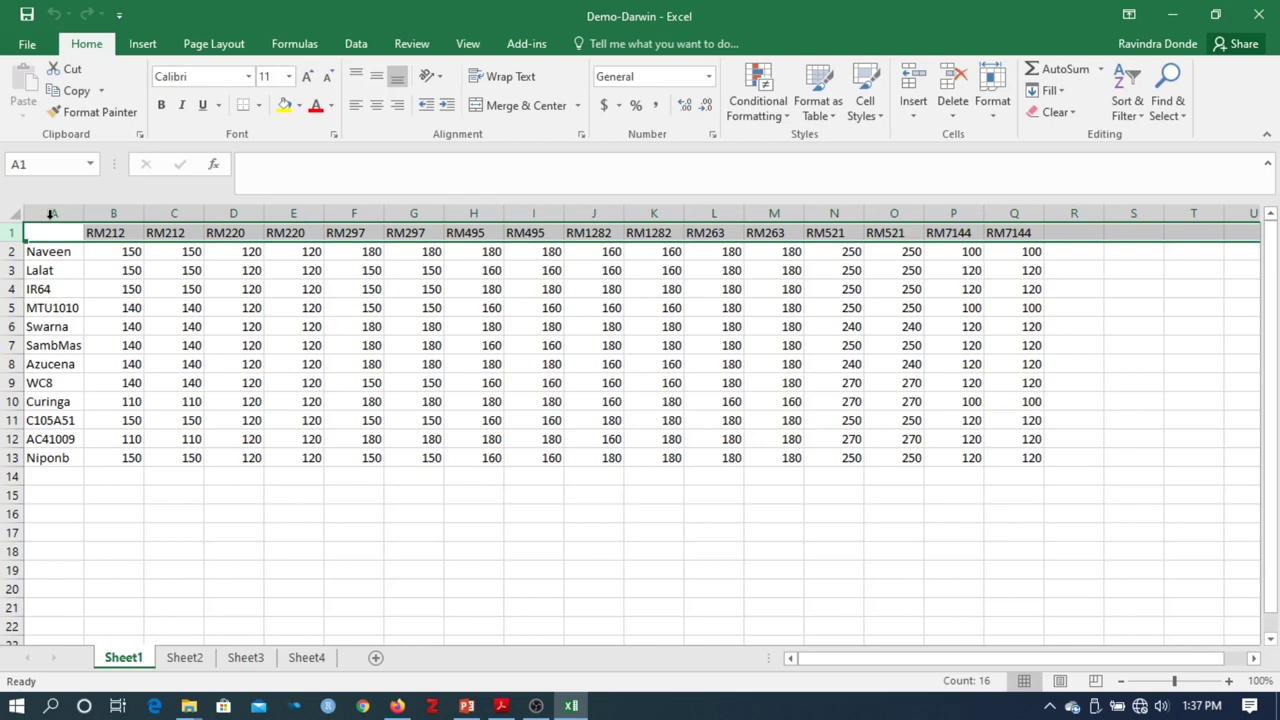
click(135, 267)
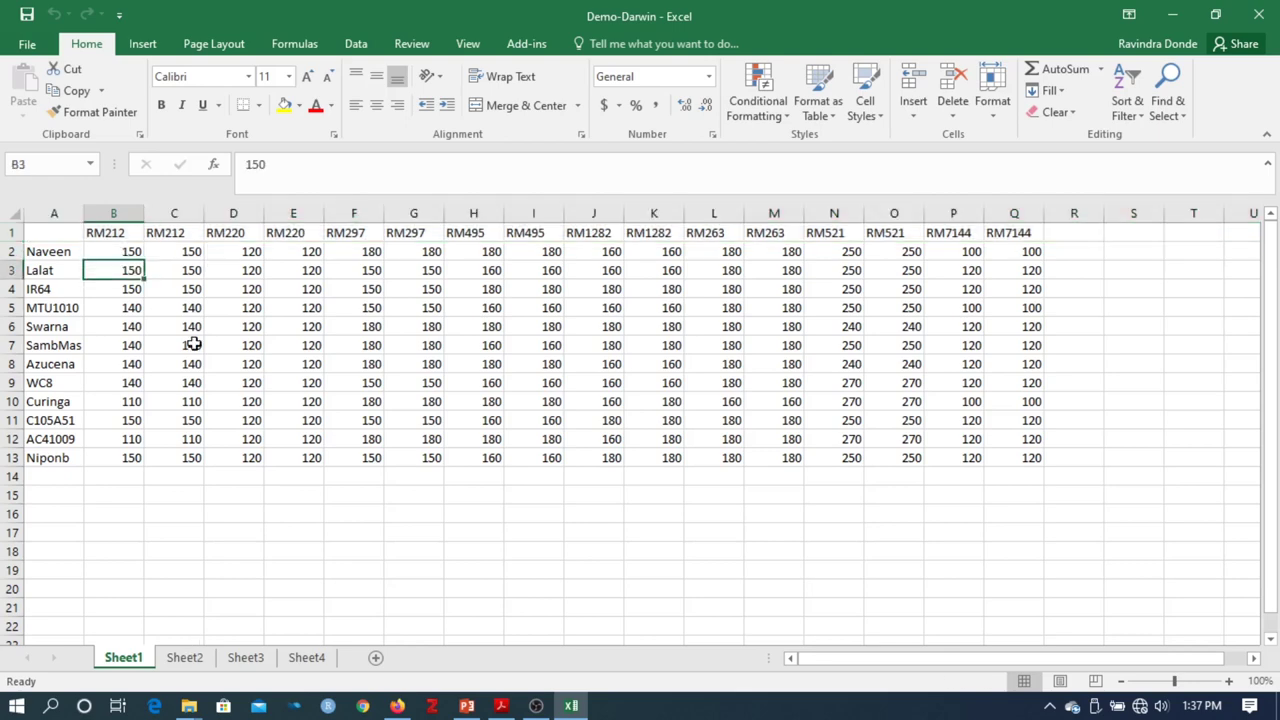
Switch to Sheet2's V1–V7 binary data and select cell A1.
click(184, 657)
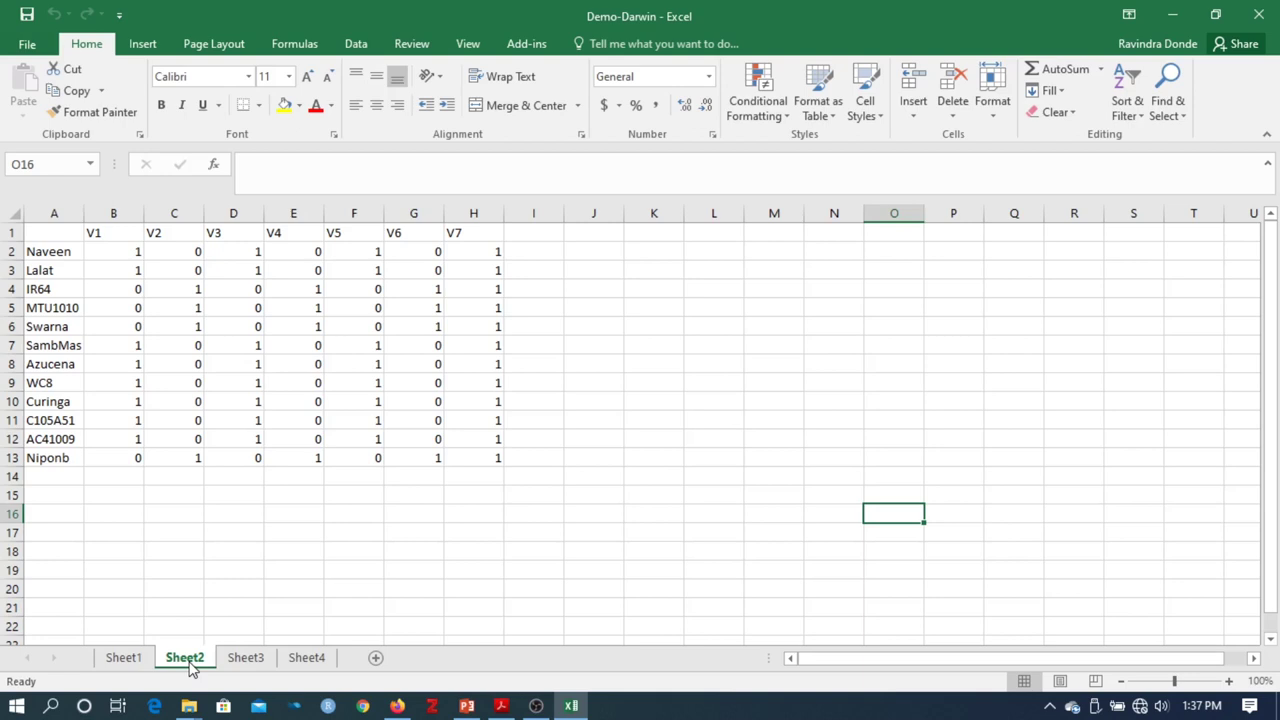
click(174, 495)
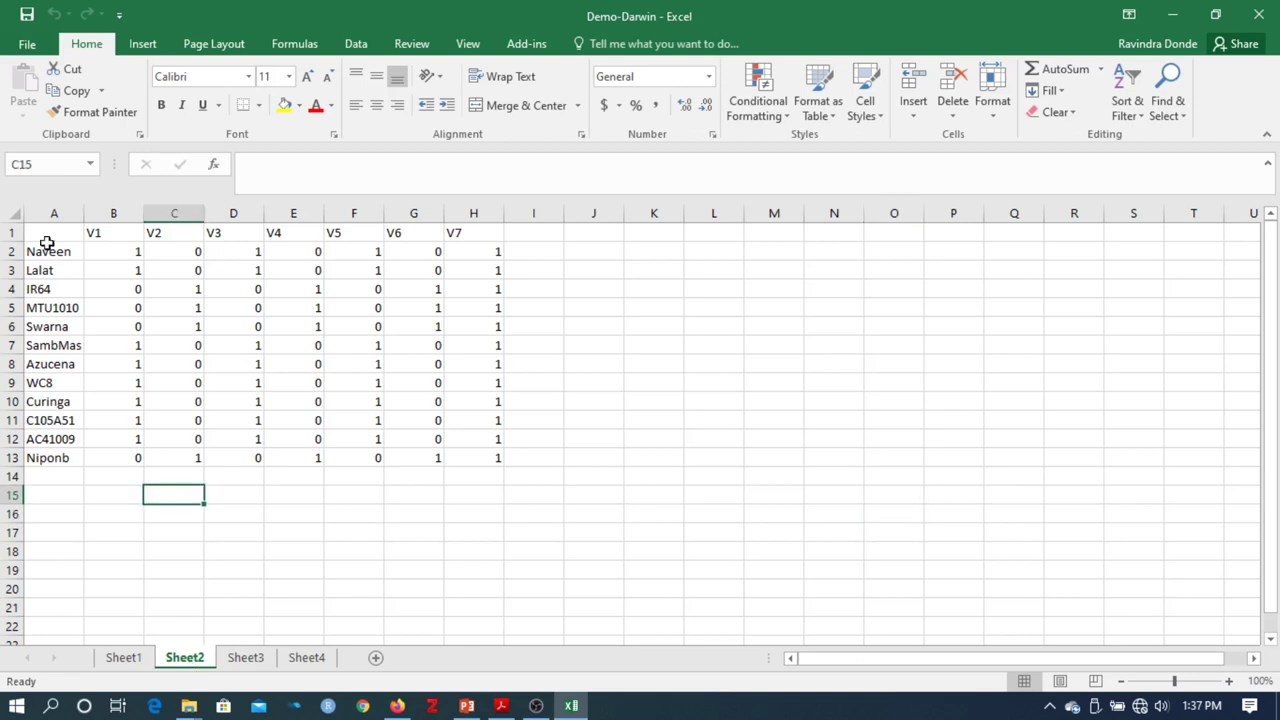
click(46, 227)
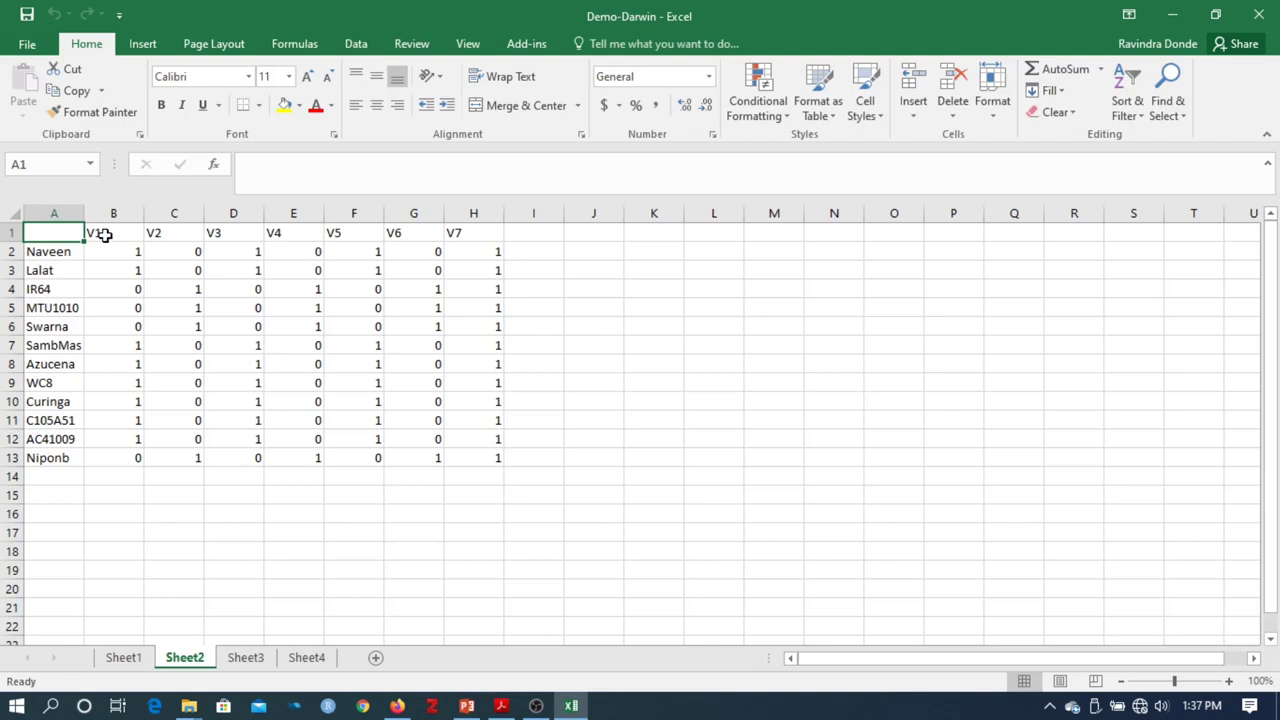
Select columns V1–V4 on Sheet2, then copy Sheet1's second RM212 allele column and return to Sheet2.
click(117, 231)
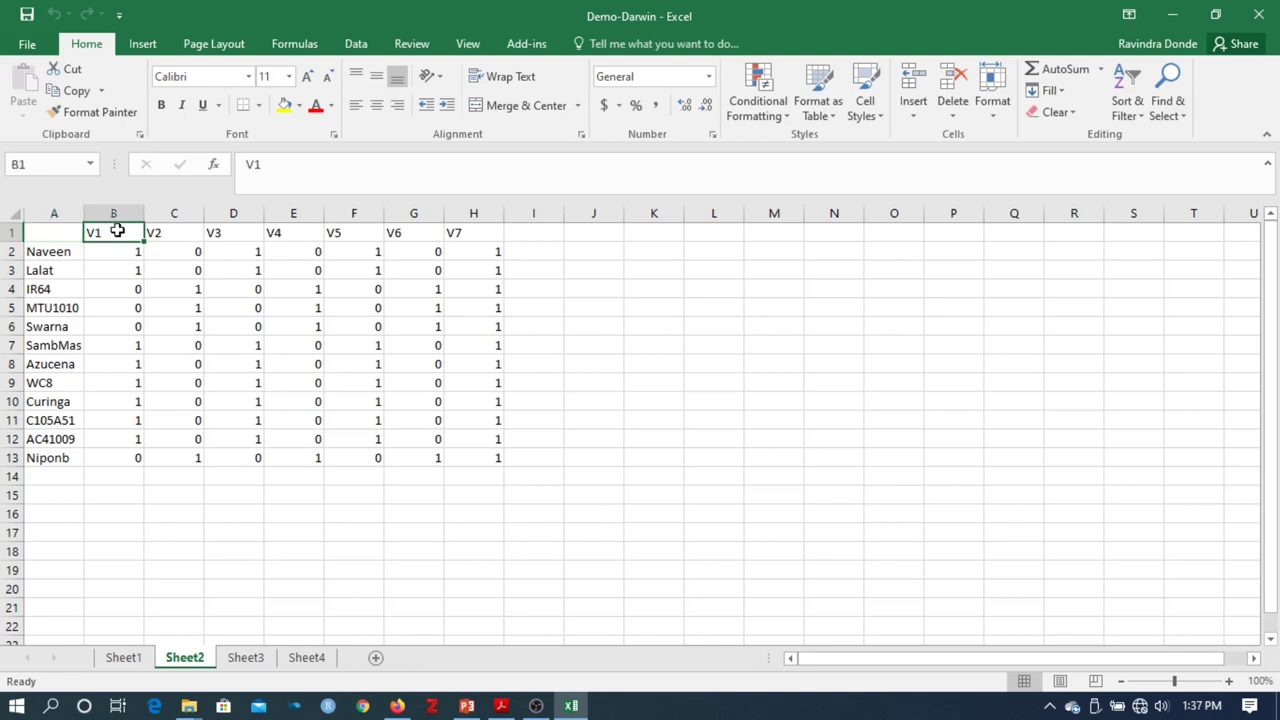
click(115, 213)
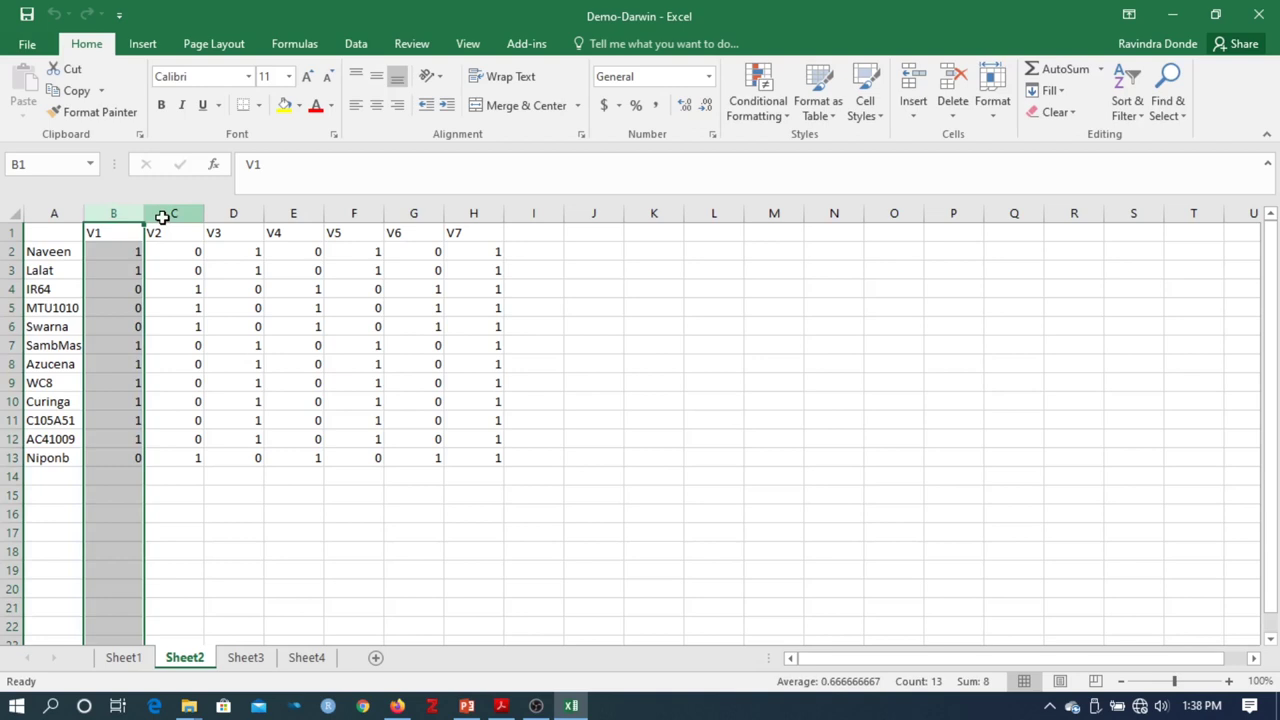
click(293, 213)
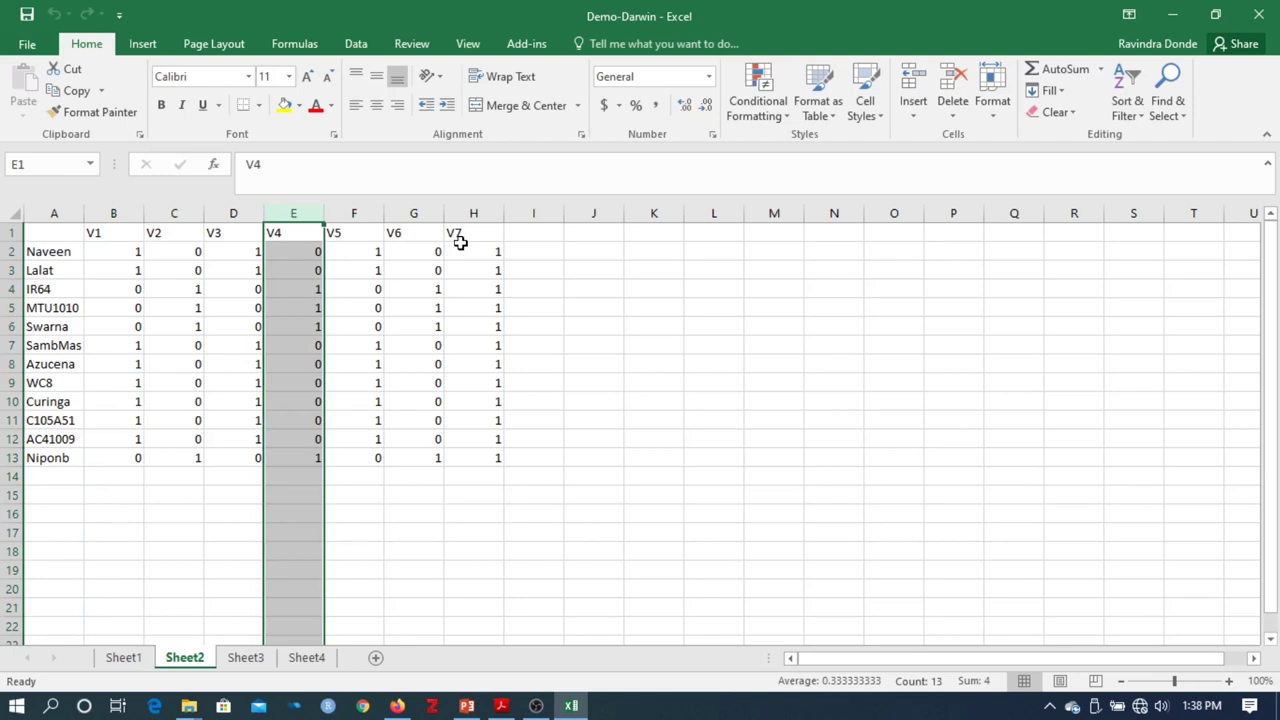
key(ctrl+Page_Up)
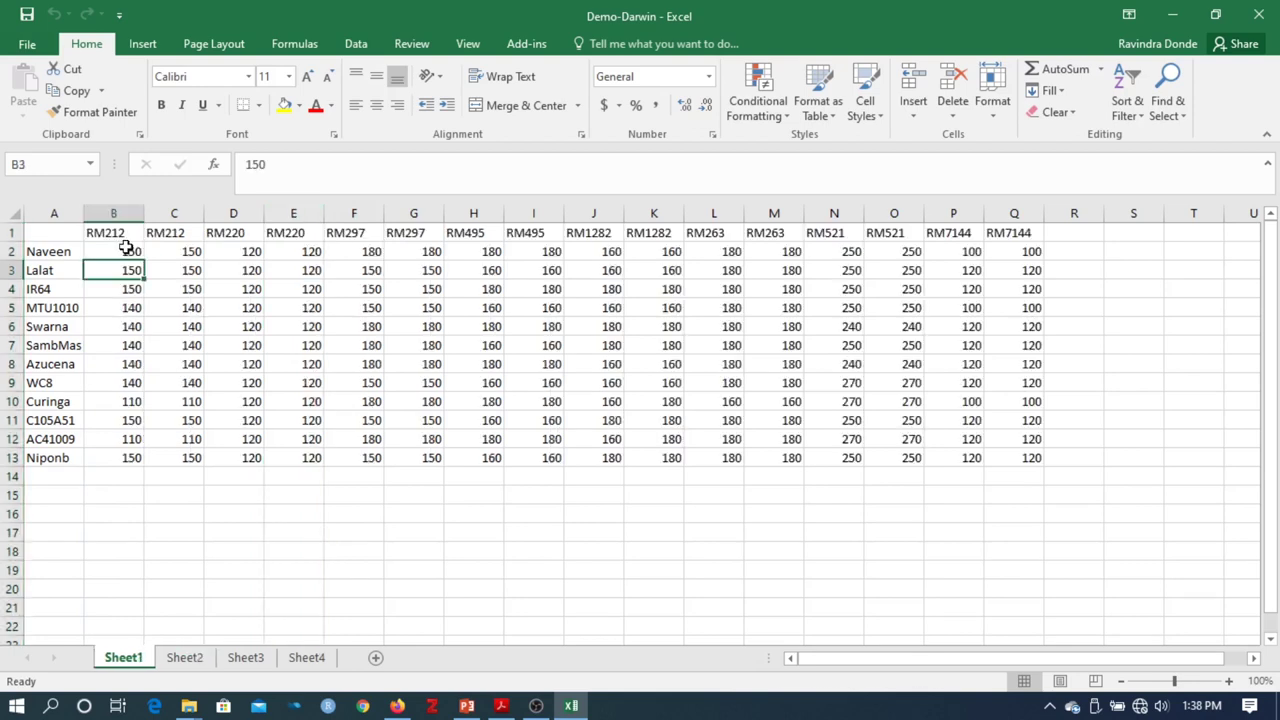
click(183, 213)
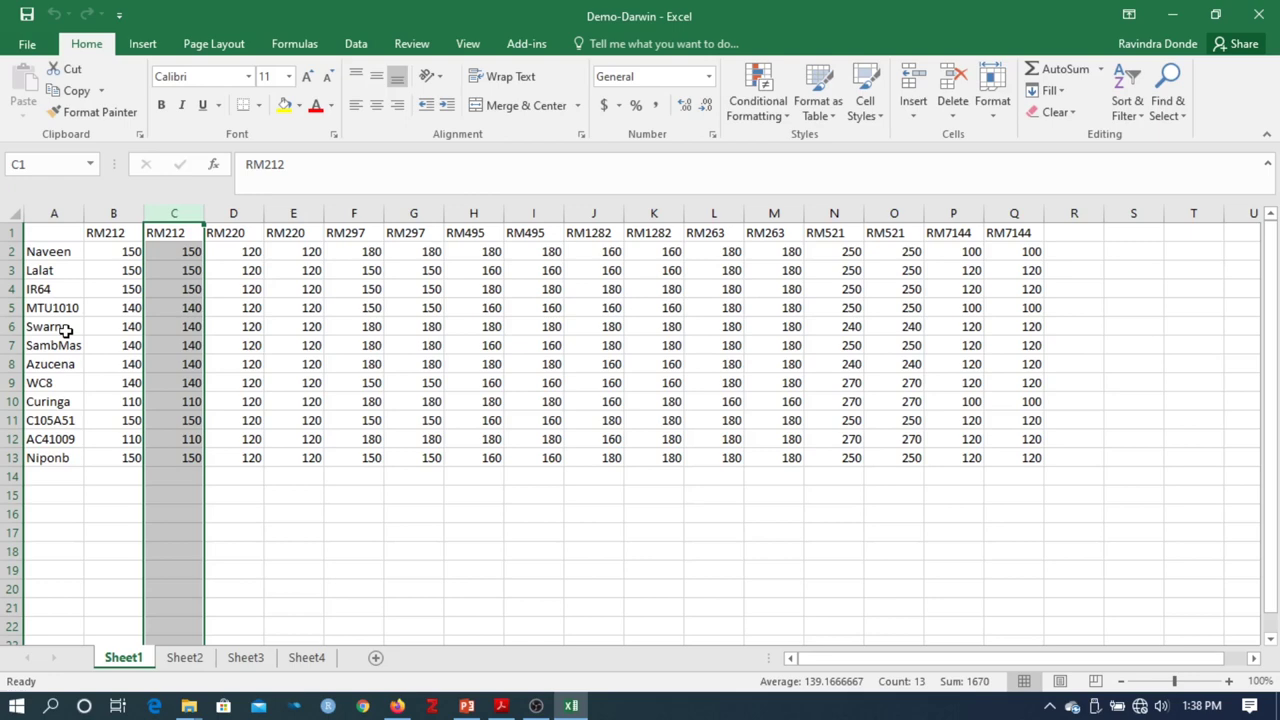
key(ctrl+c)
key(ctrl+Page_Down)
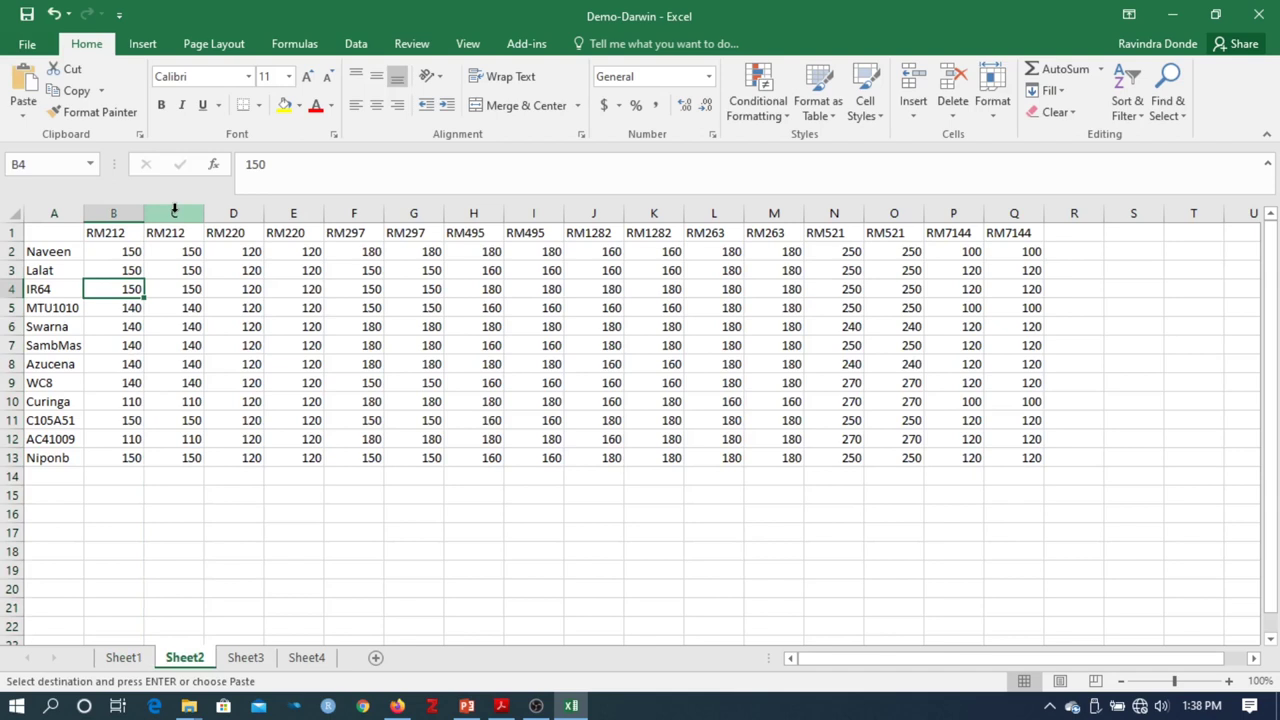
Select the second allele columns of RM212, RM220, RM297, RM495, RM1282, RM263, RM521 and RM7144 for deletion.
click(174, 210)
ctrl+click(296, 213)
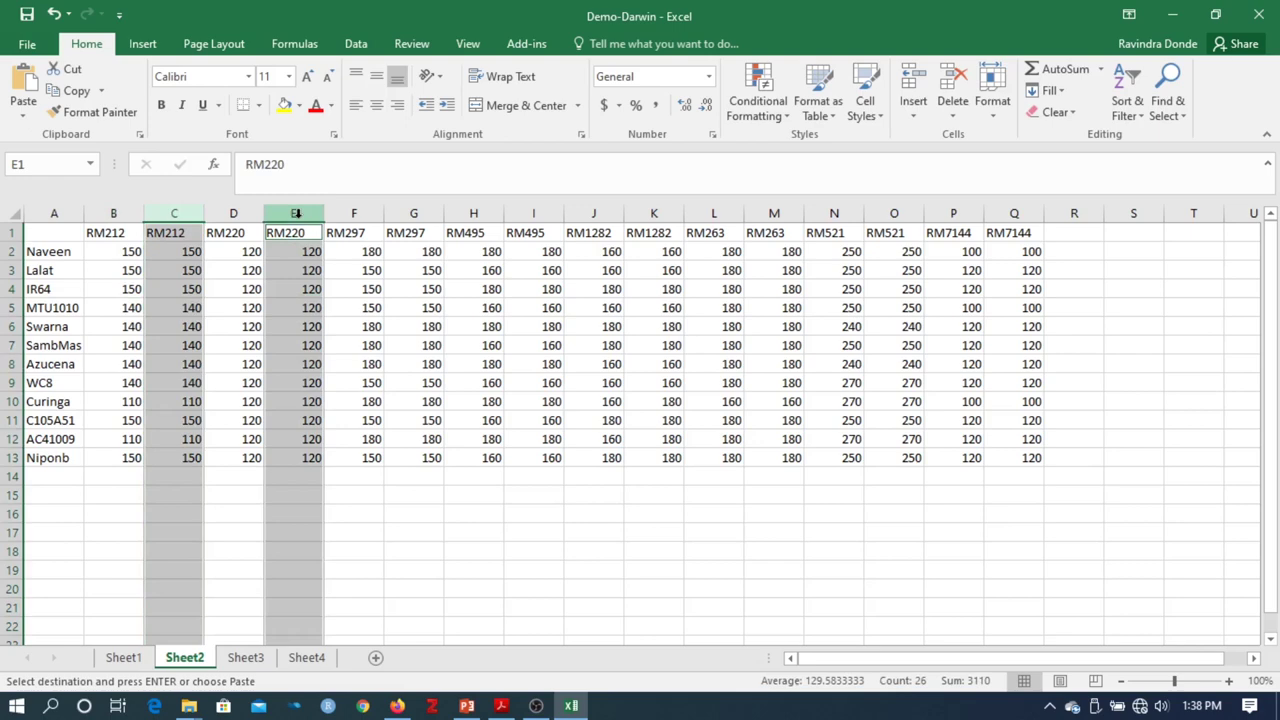
ctrl+click(413, 213)
ctrl+click(533, 213)
ctrl+click(653, 213)
ctrl+click(774, 213)
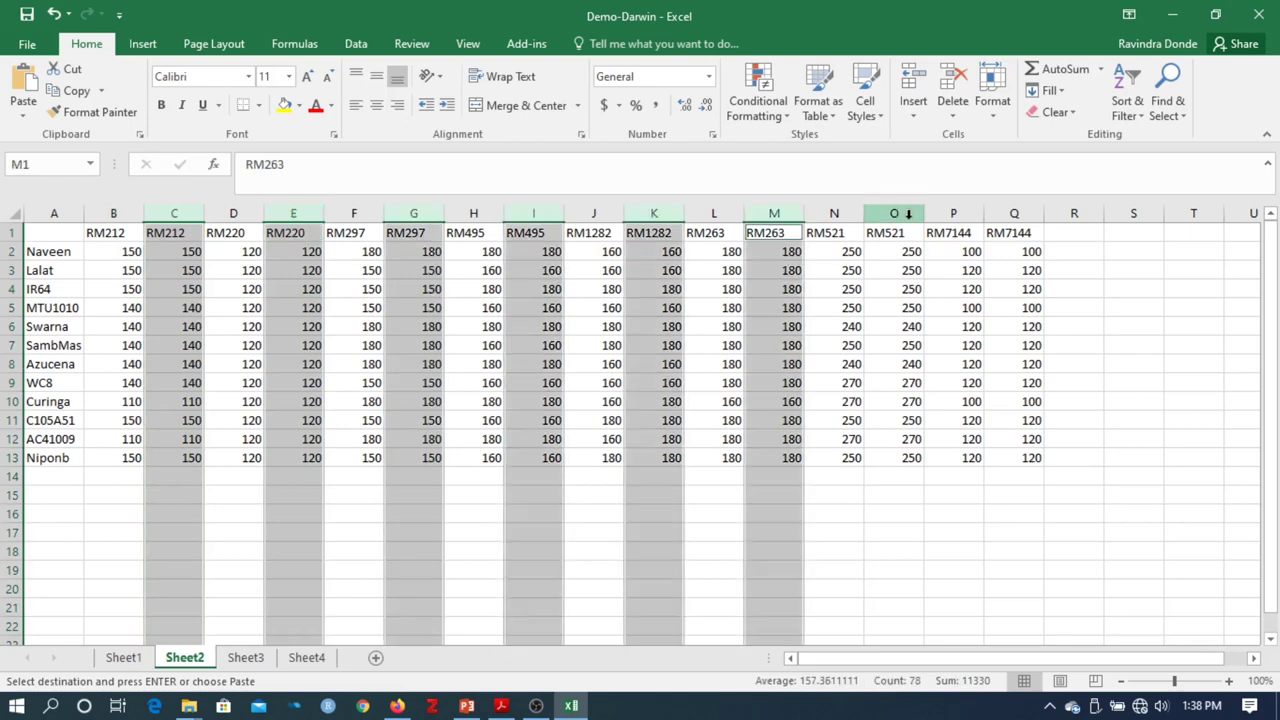
ctrl+click(908, 213)
ctrl+click(997, 210)
right_click(997, 208)
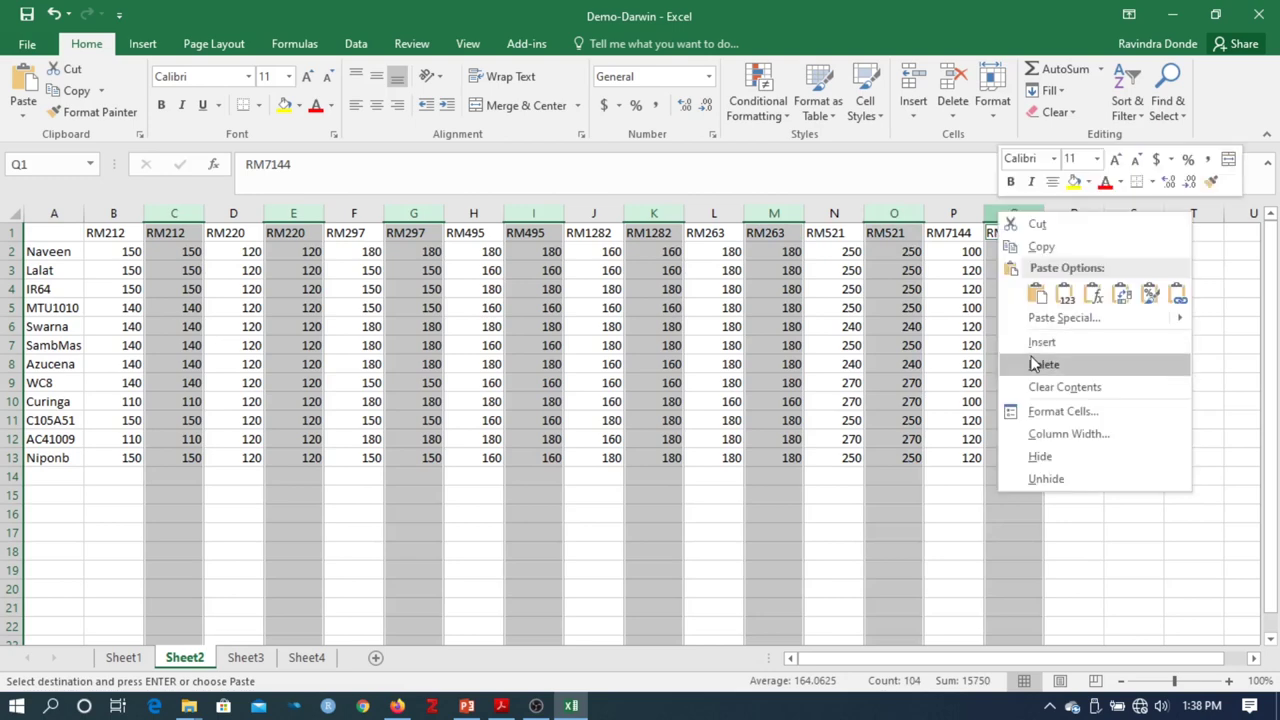
Delete the eight duplicate allele columns, leaving one column per marker RM212–RM7144.
click(1042, 364)
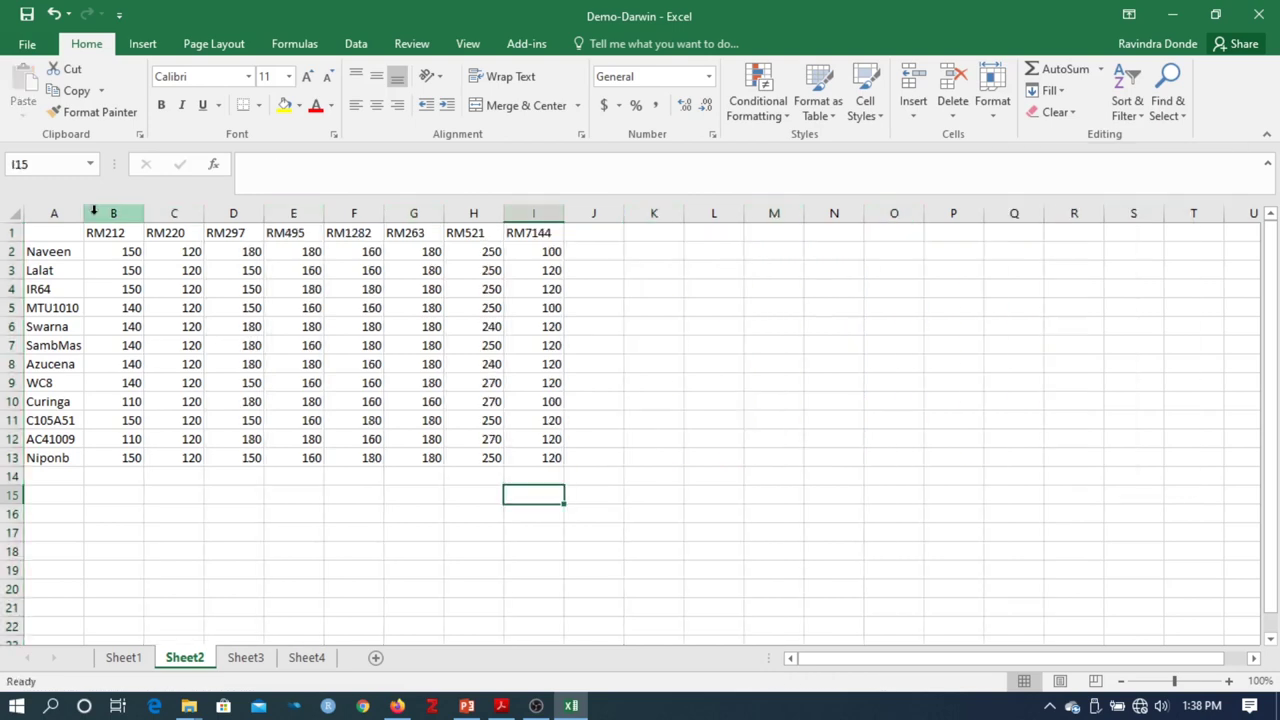
click(93, 210)
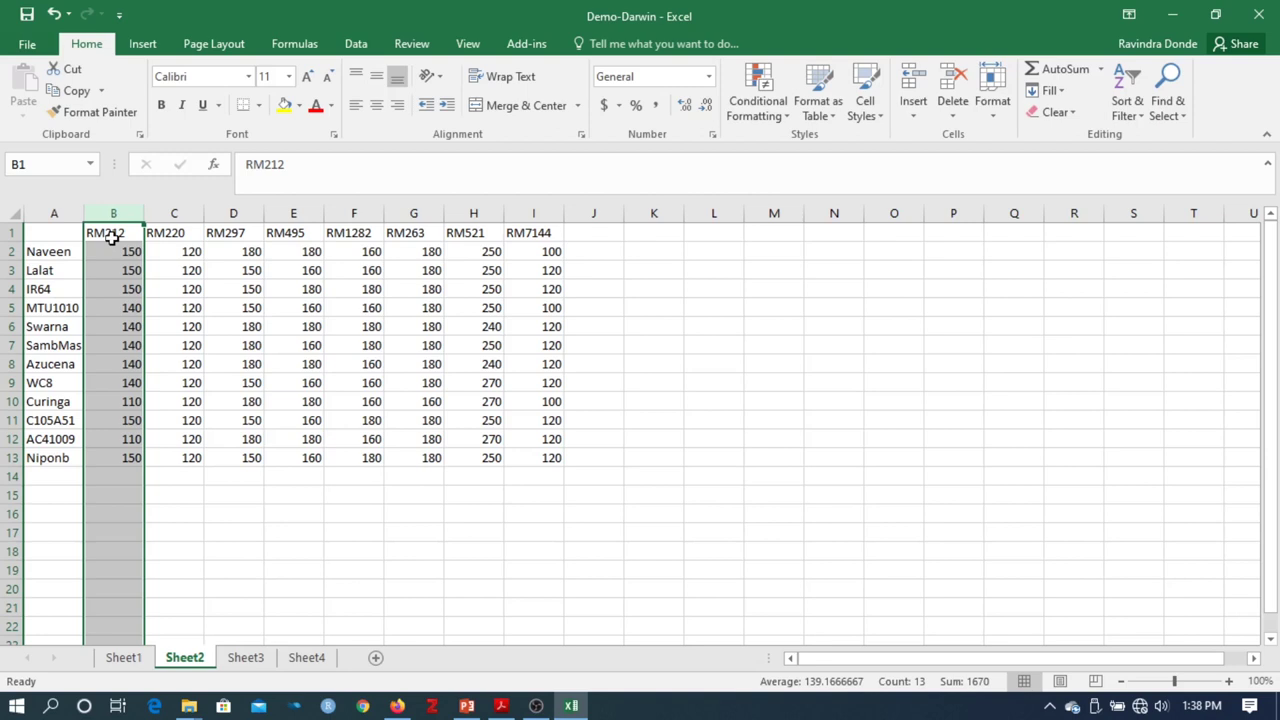
click(62, 238)
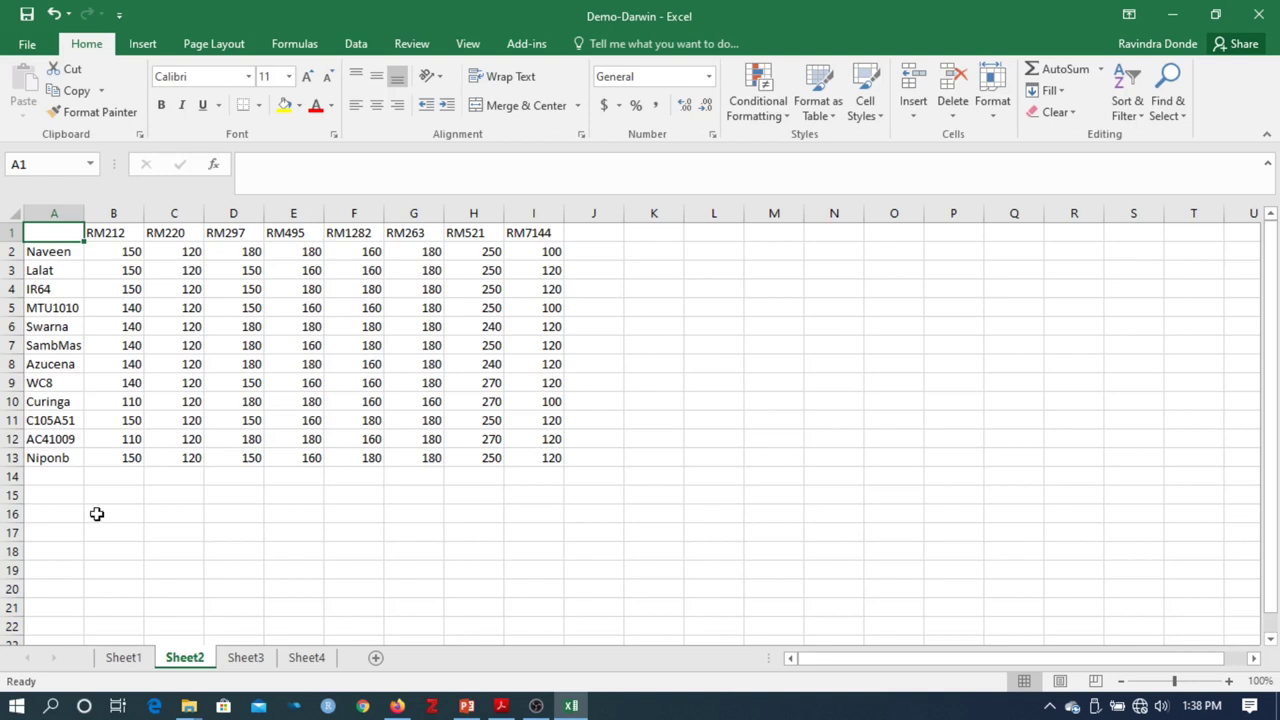
Clear the selection and go to the workbook's Save As page.
click(96, 514)
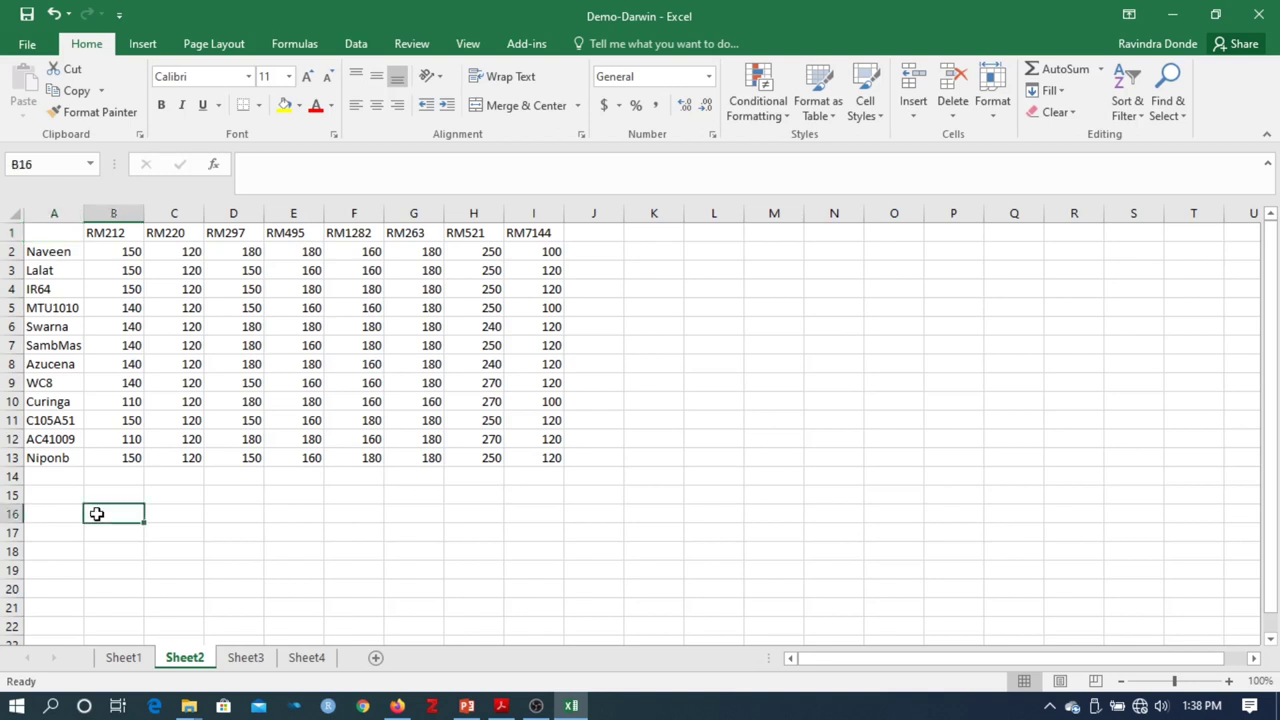
click(26, 44)
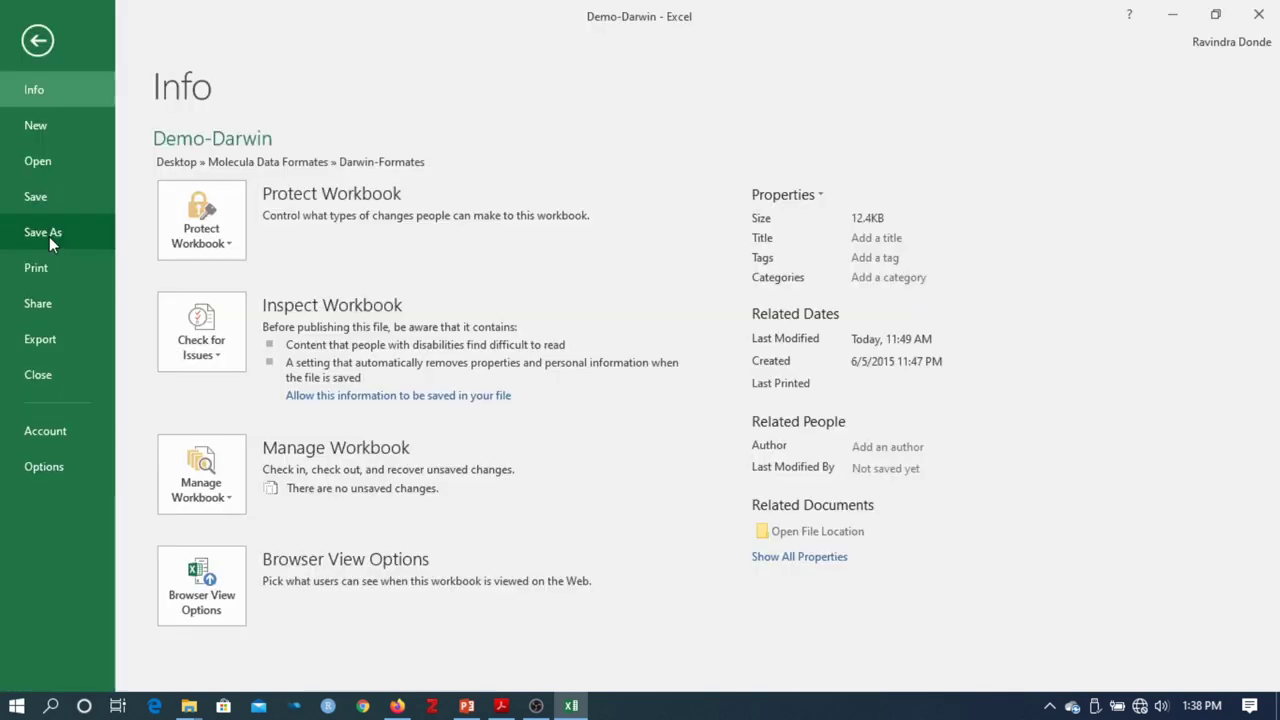
click(49, 234)
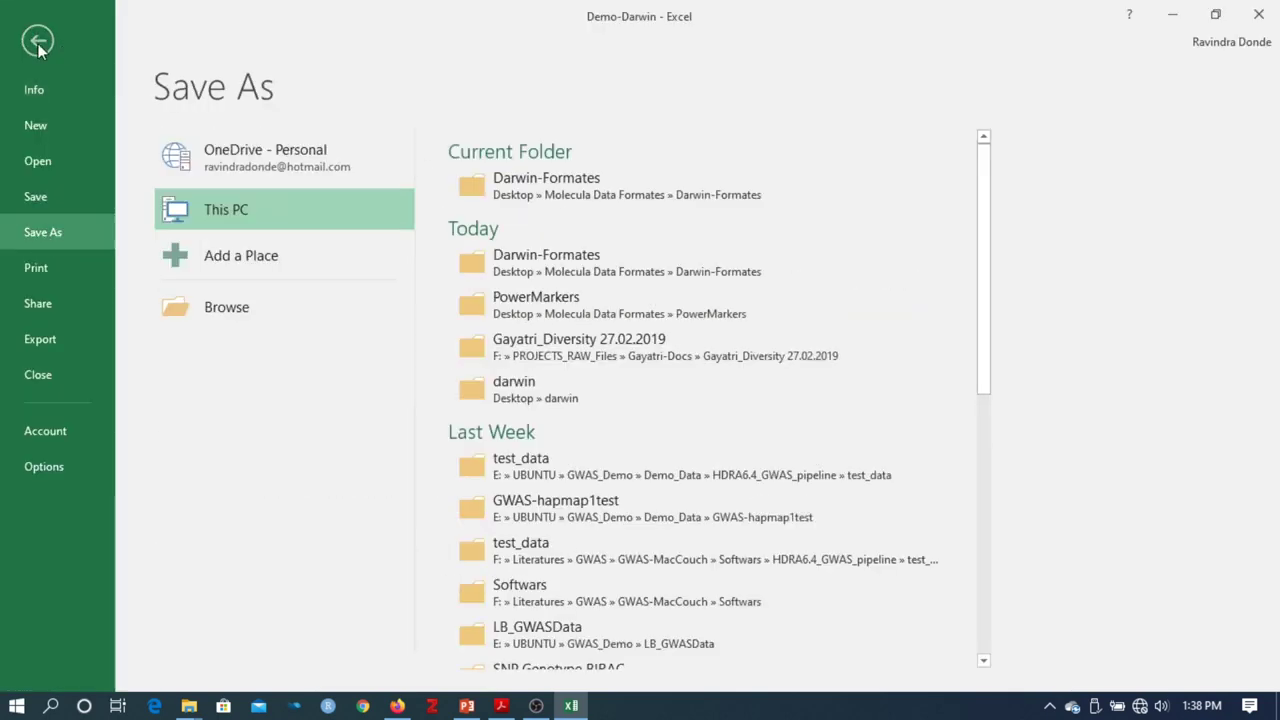
Delete every empty column from column J onward on Sheet2.
click(38, 43)
right_click(595, 214)
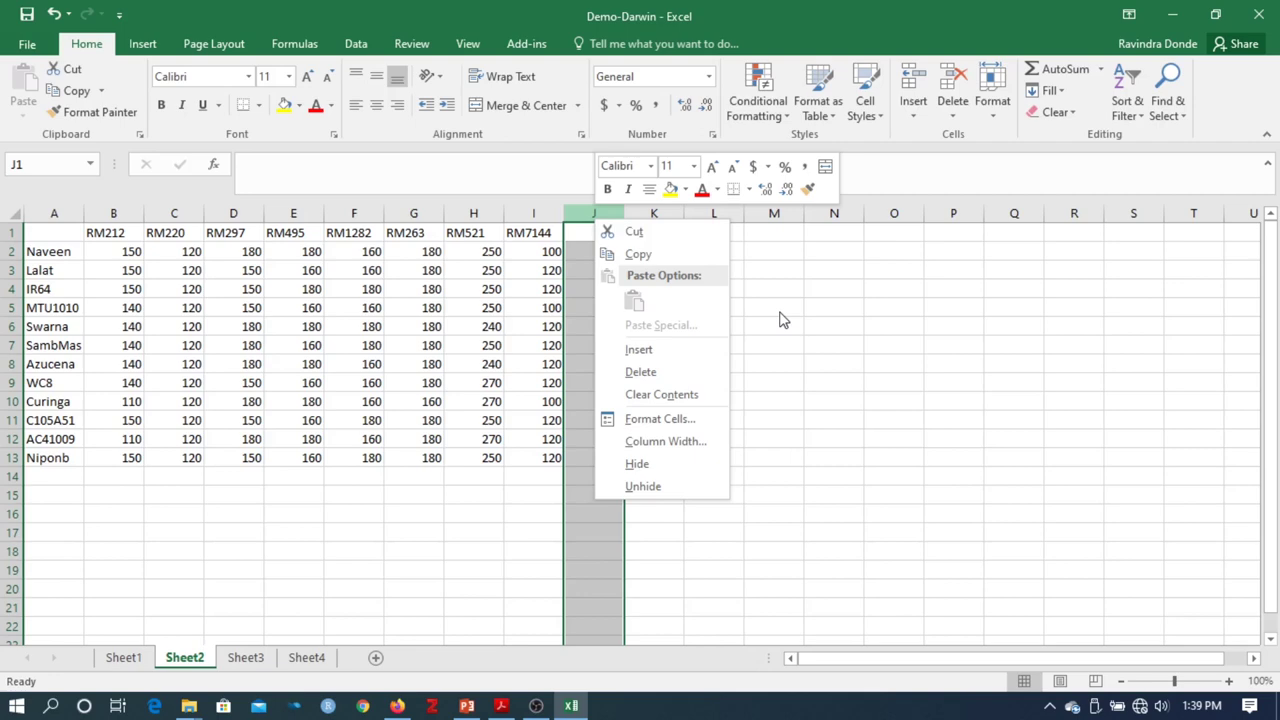
click(594, 210)
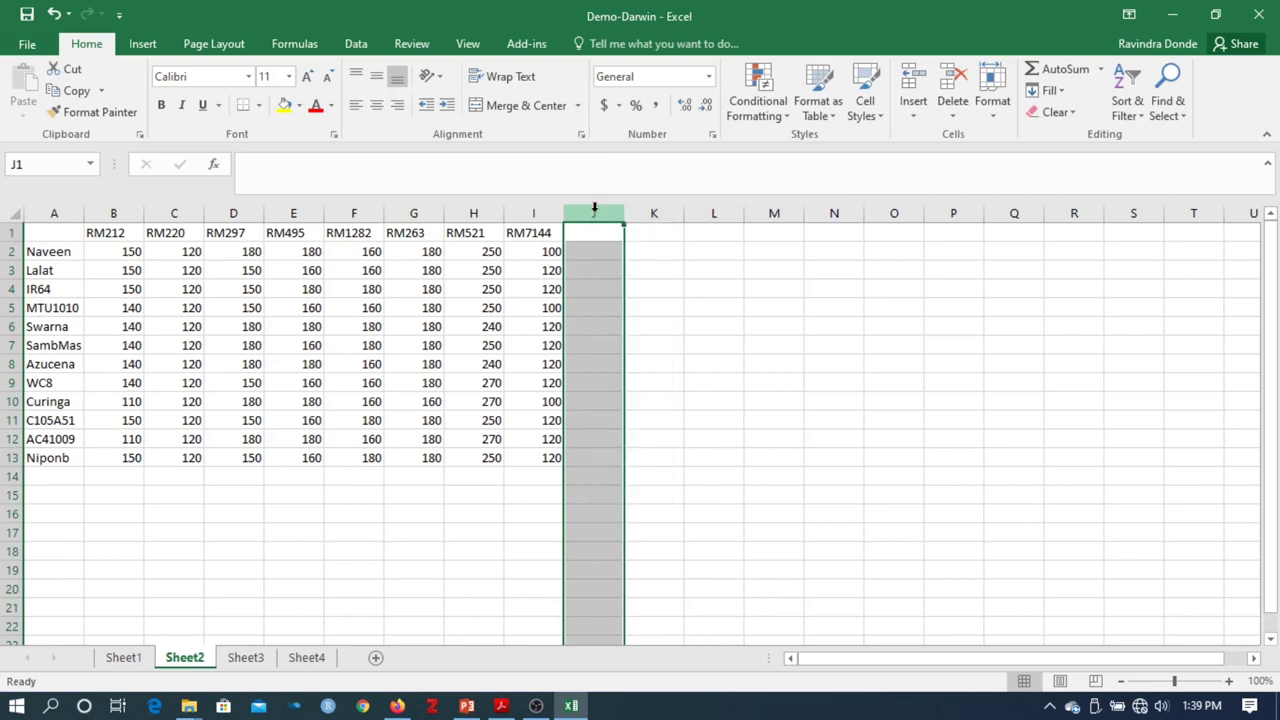
key(ctrl+shift+Right)
right_click(517, 310)
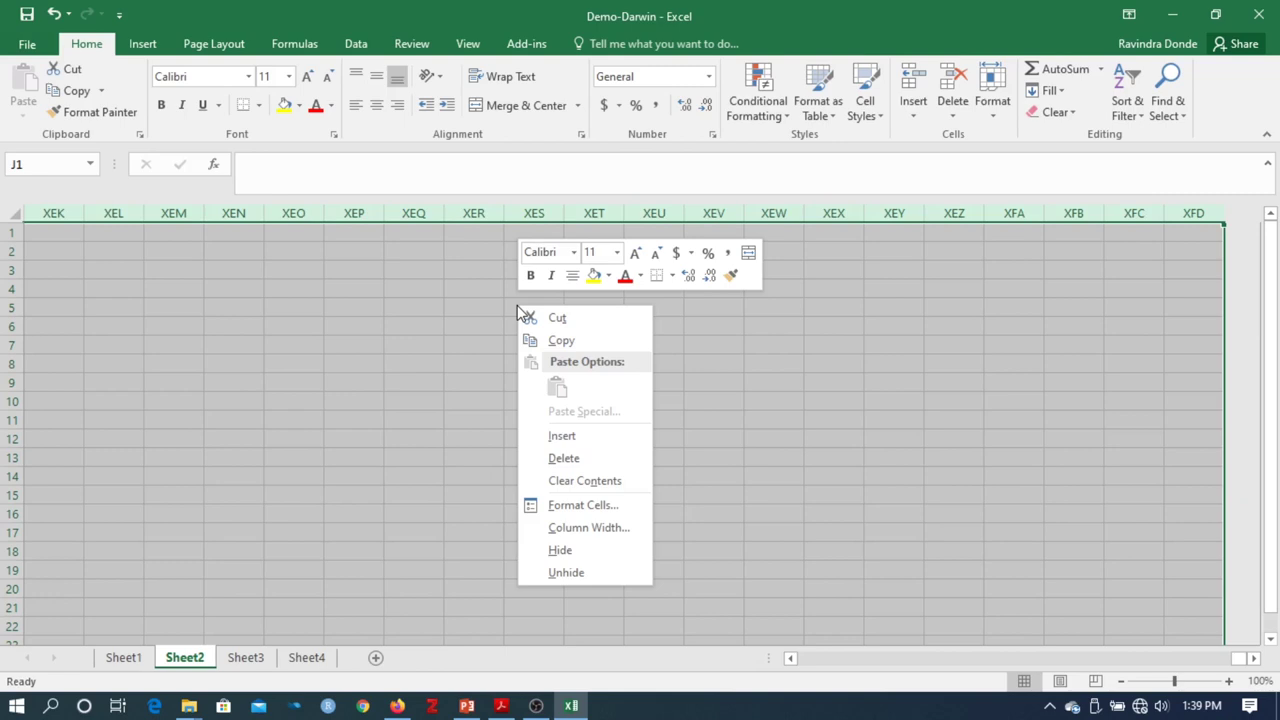
click(560, 550)
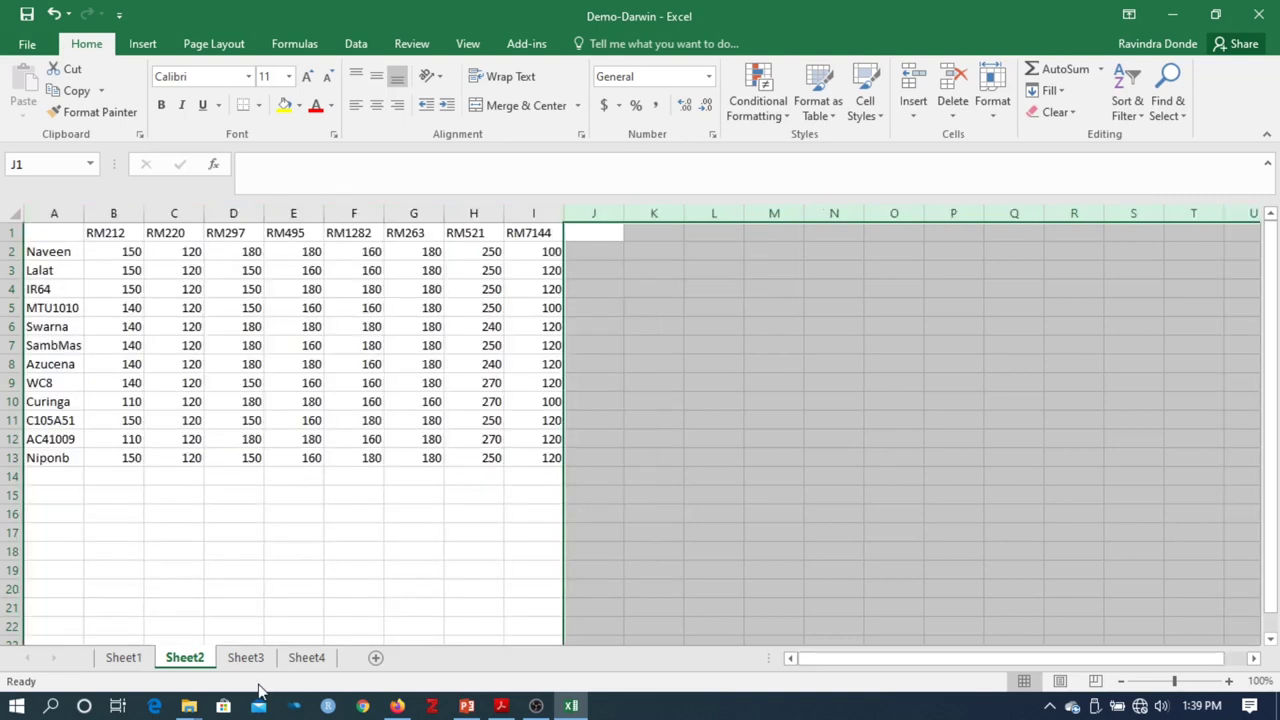
Delete every empty row from row 14 downward and return to the top of the table.
click(8, 478)
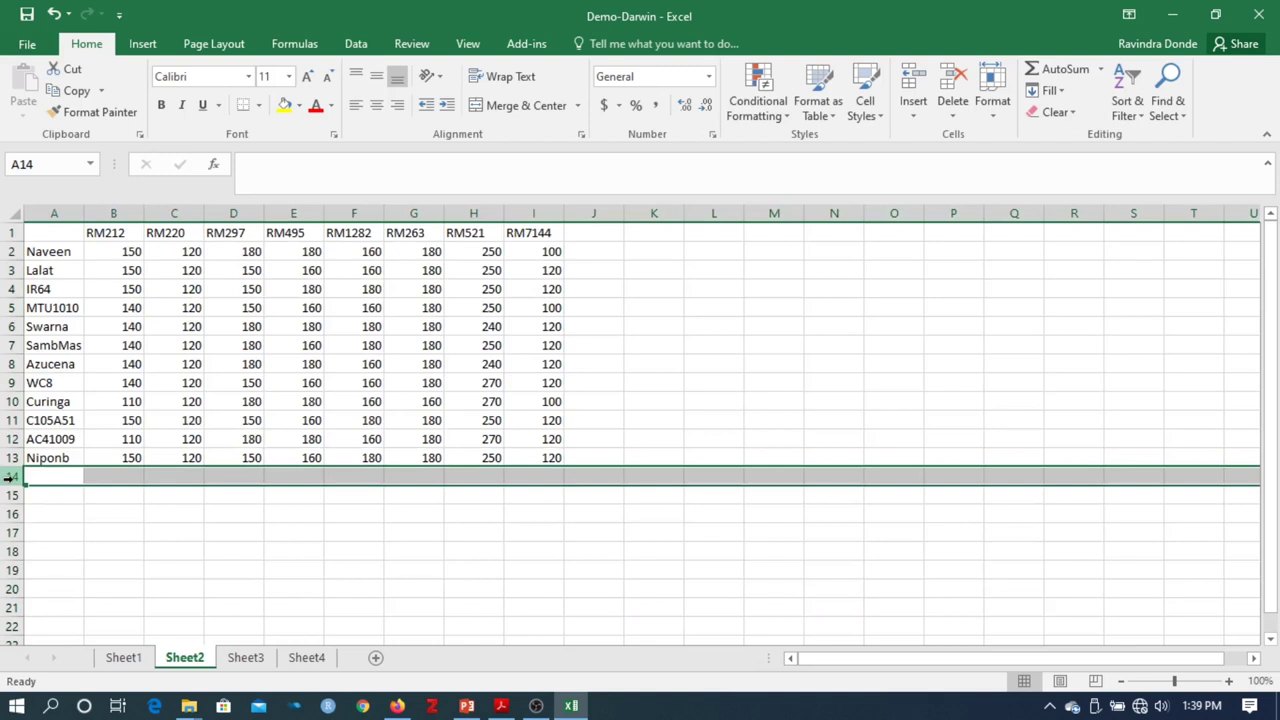
key(ctrl+shift+Down)
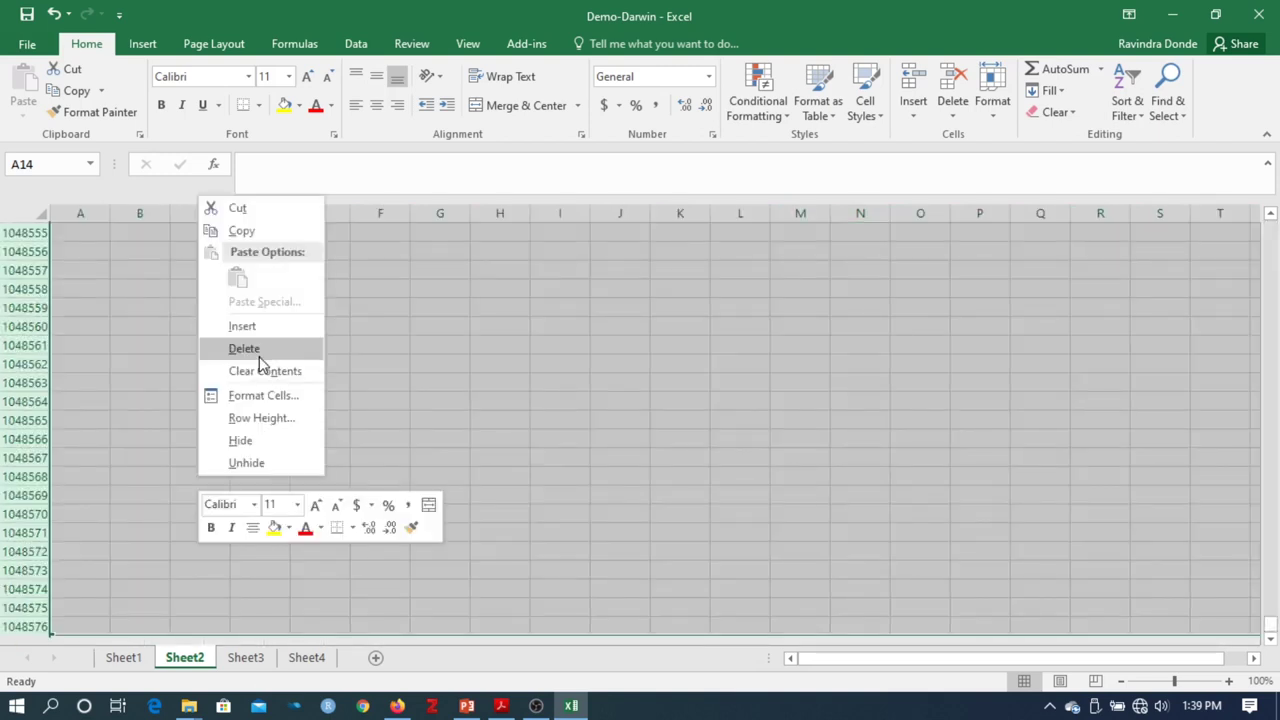
click(258, 350)
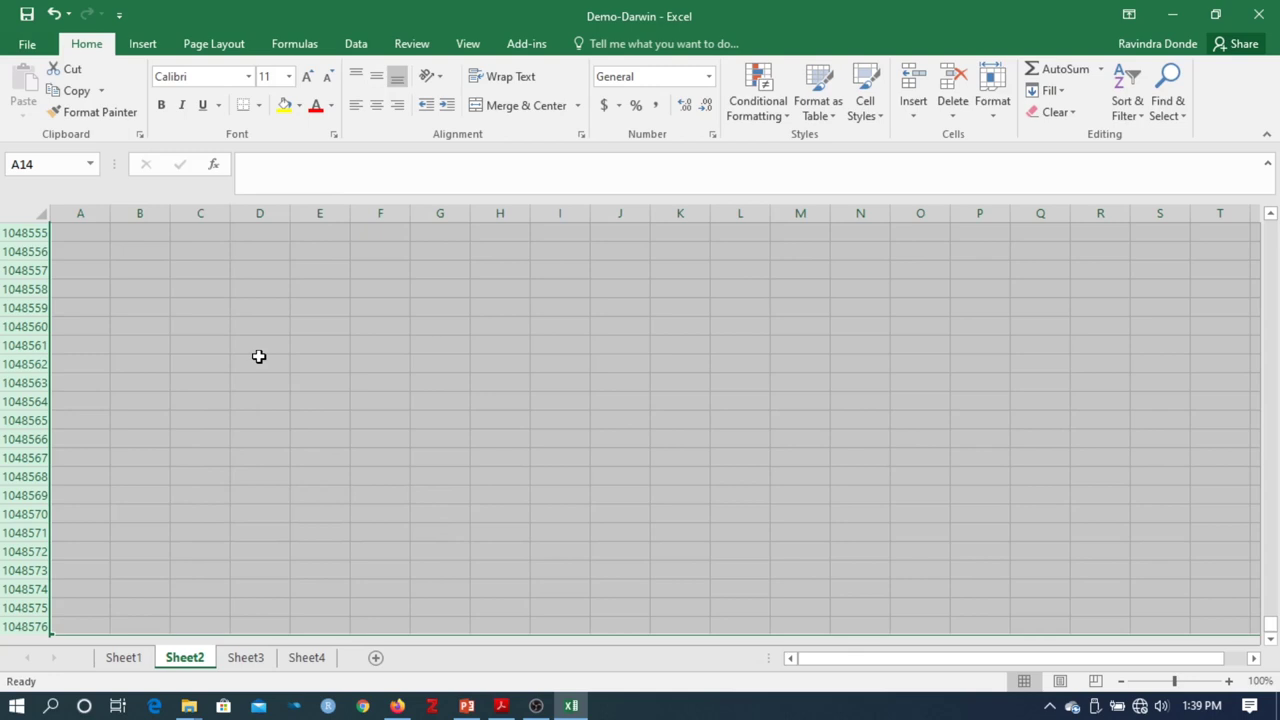
key(ctrl+Home)
click(600, 400)
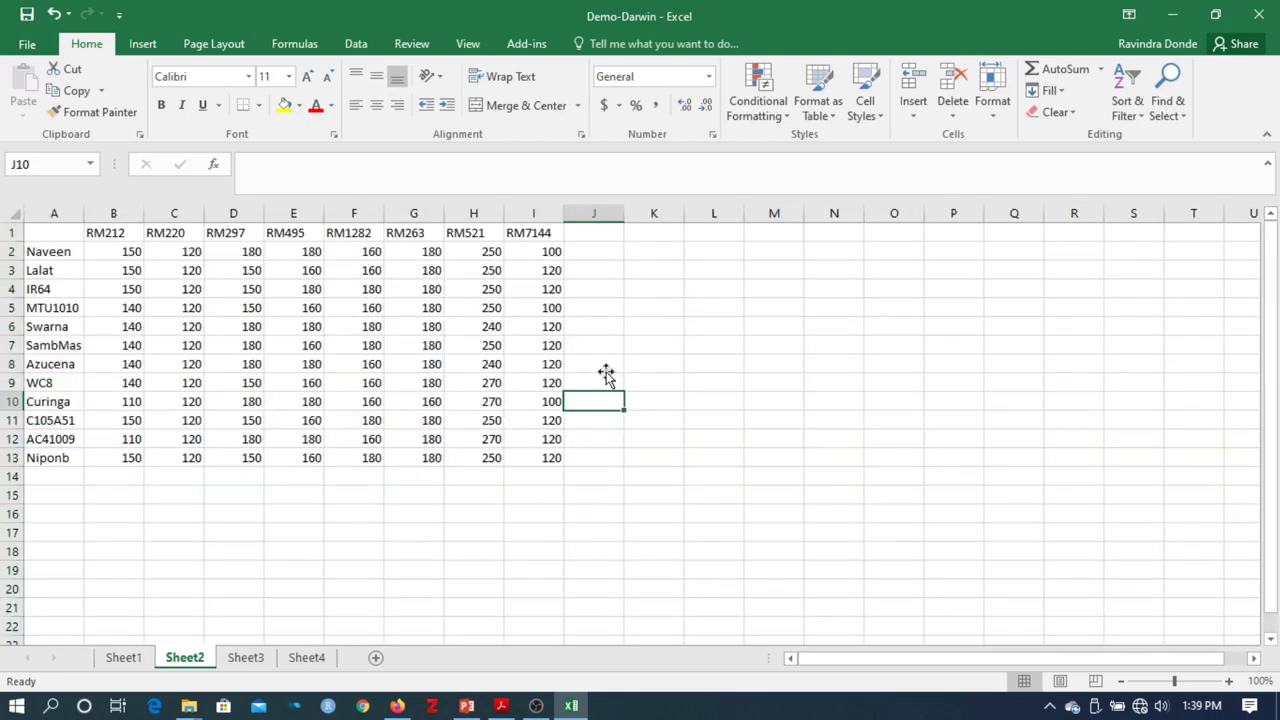
click(124, 228)
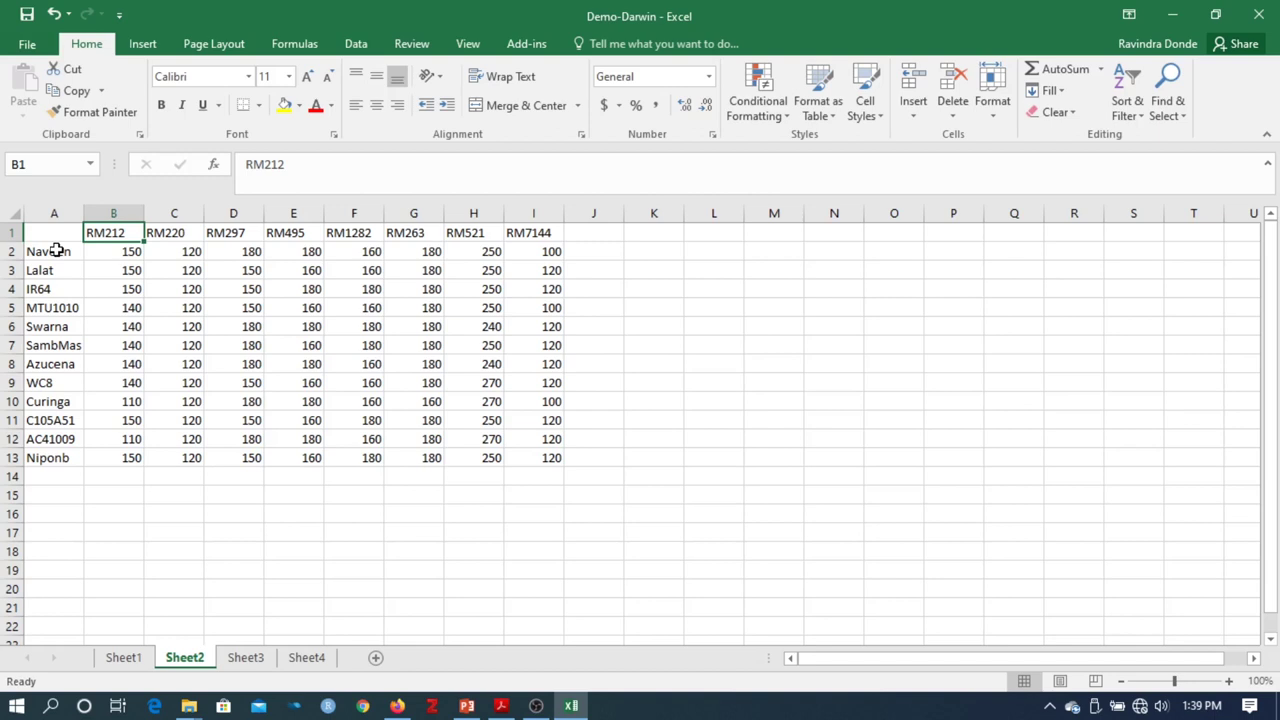
Check Sheet2's genotypes MTU1010 and SambMas, back out of Save As, then switch to Sheet1.
click(62, 308)
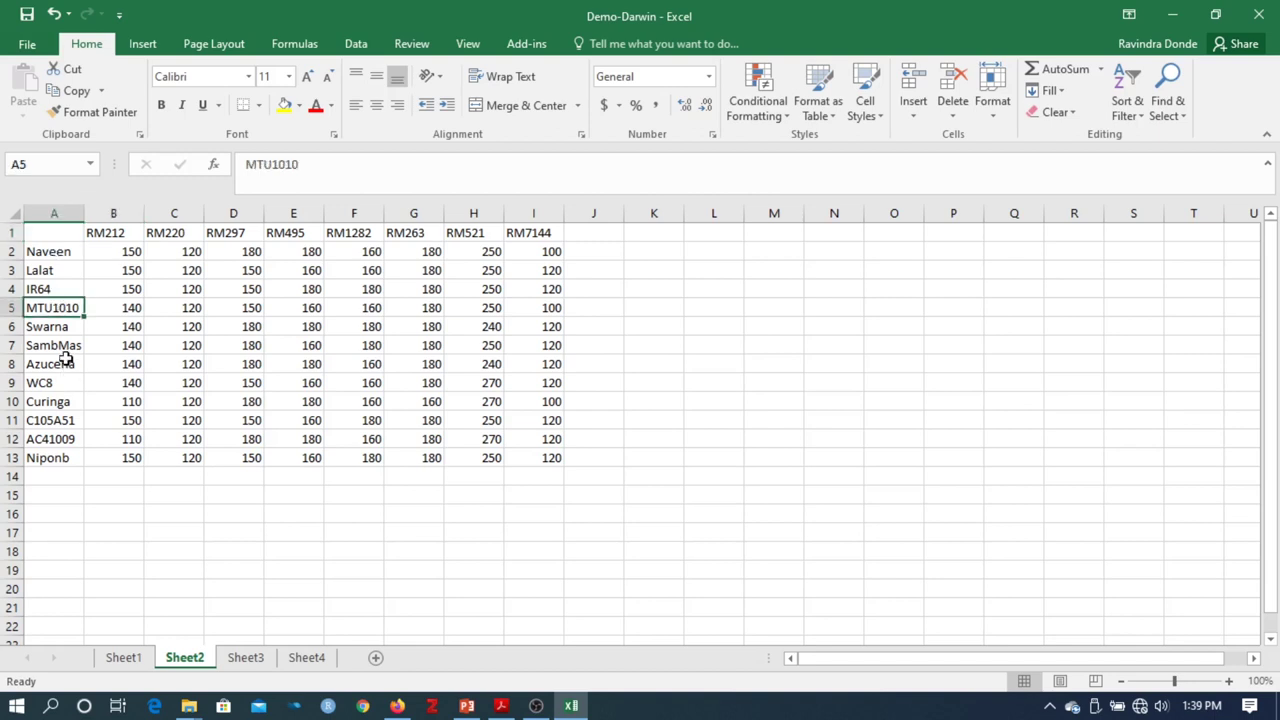
click(62, 345)
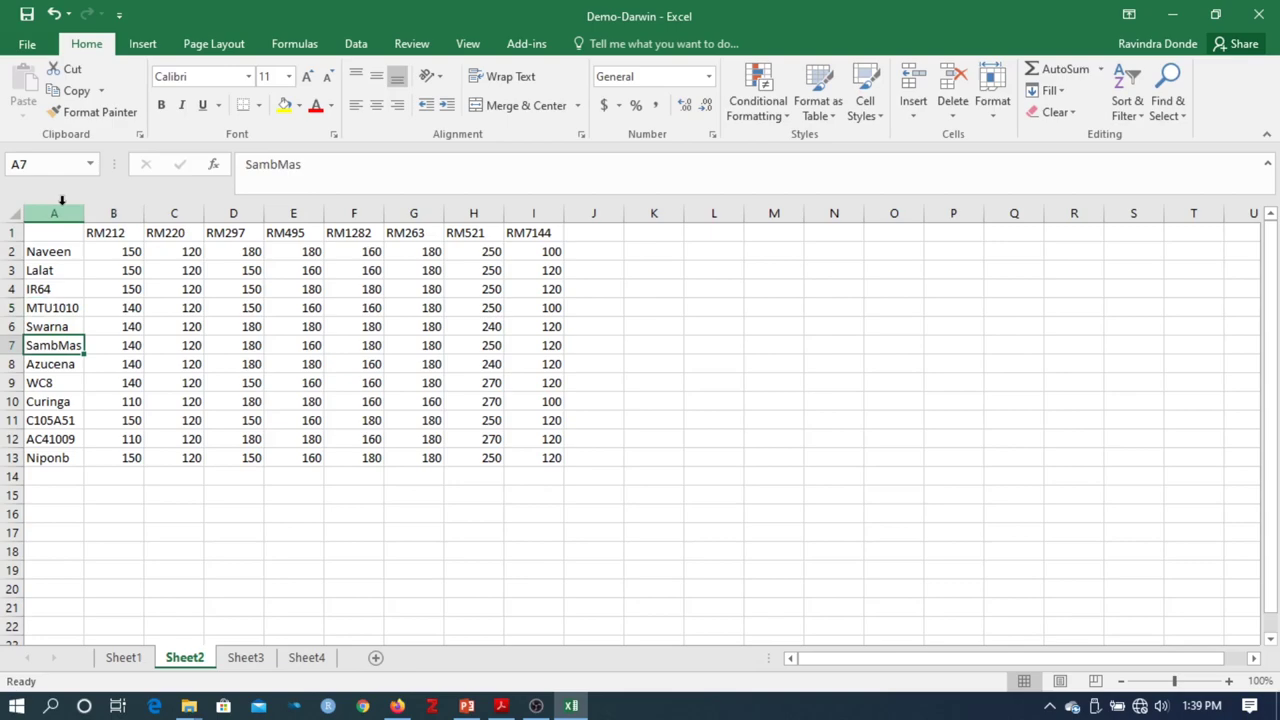
click(30, 46)
click(40, 240)
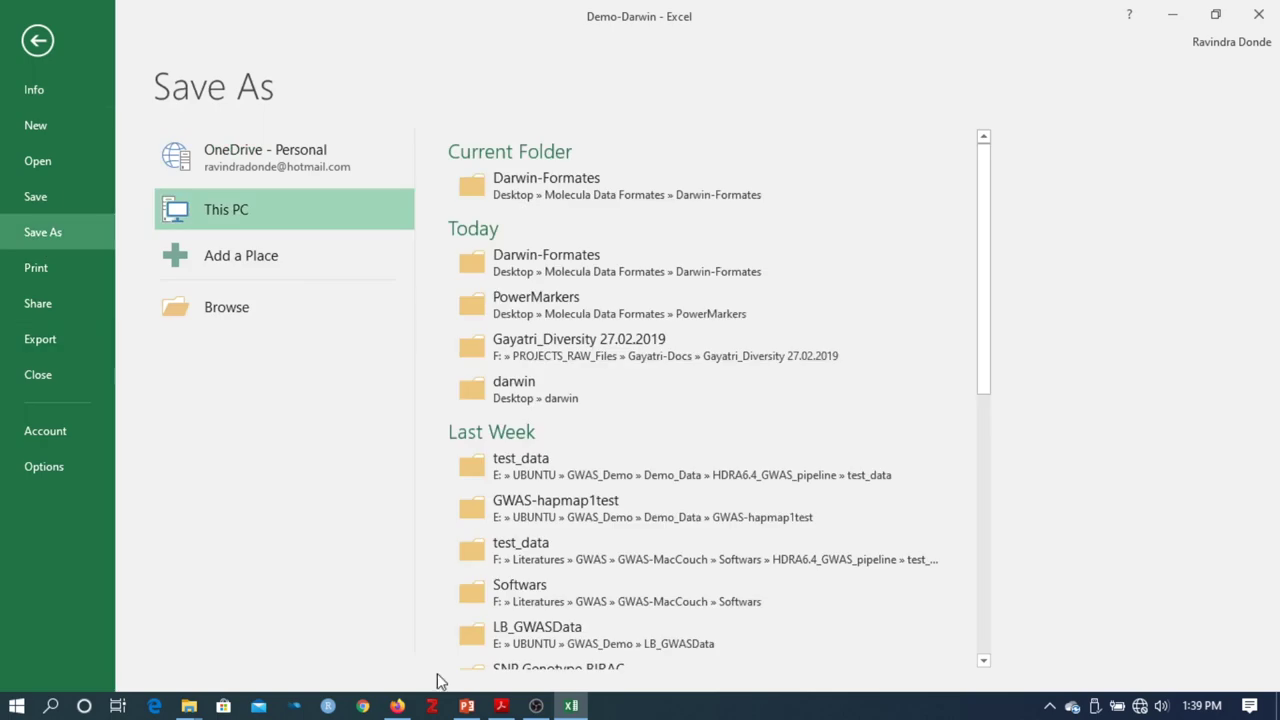
click(37, 40)
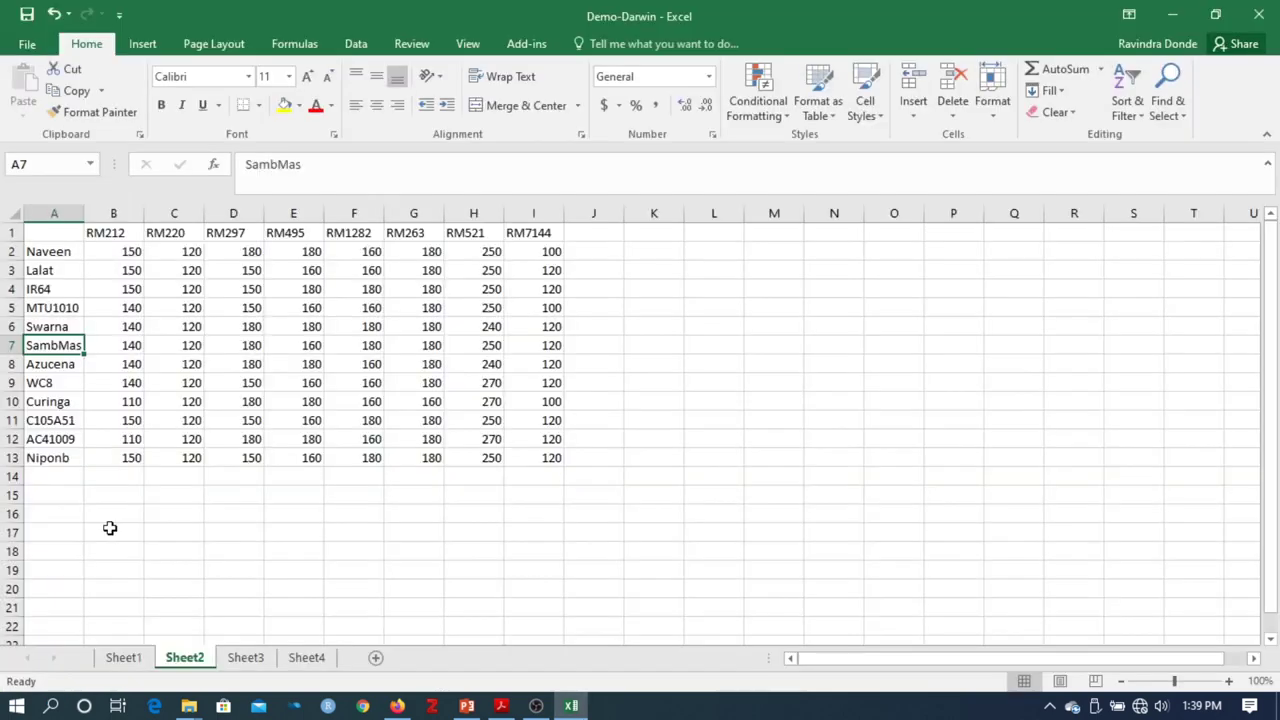
key(ctrl+Page_Up)
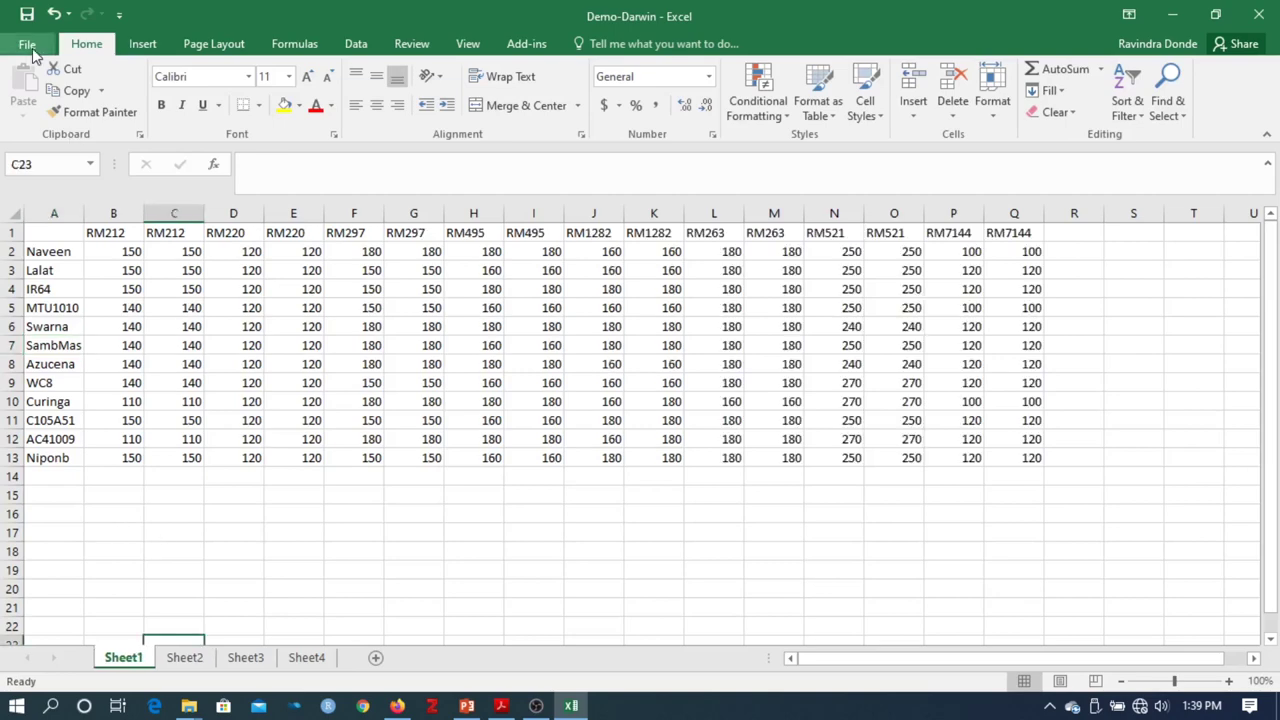
Save Sheet1 in Darwin-Formates as Text (Tab delimited), appending 'Bi' to name it Demo-DarwinBi.
click(30, 46)
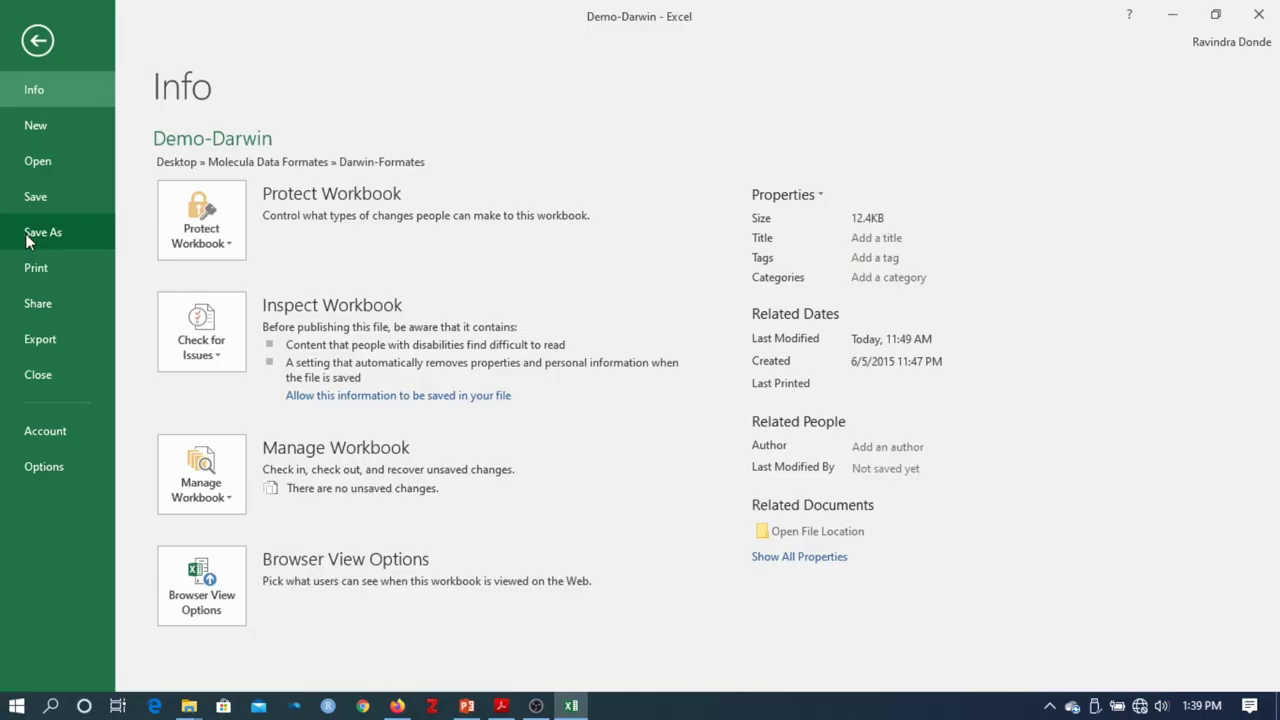
click(27, 232)
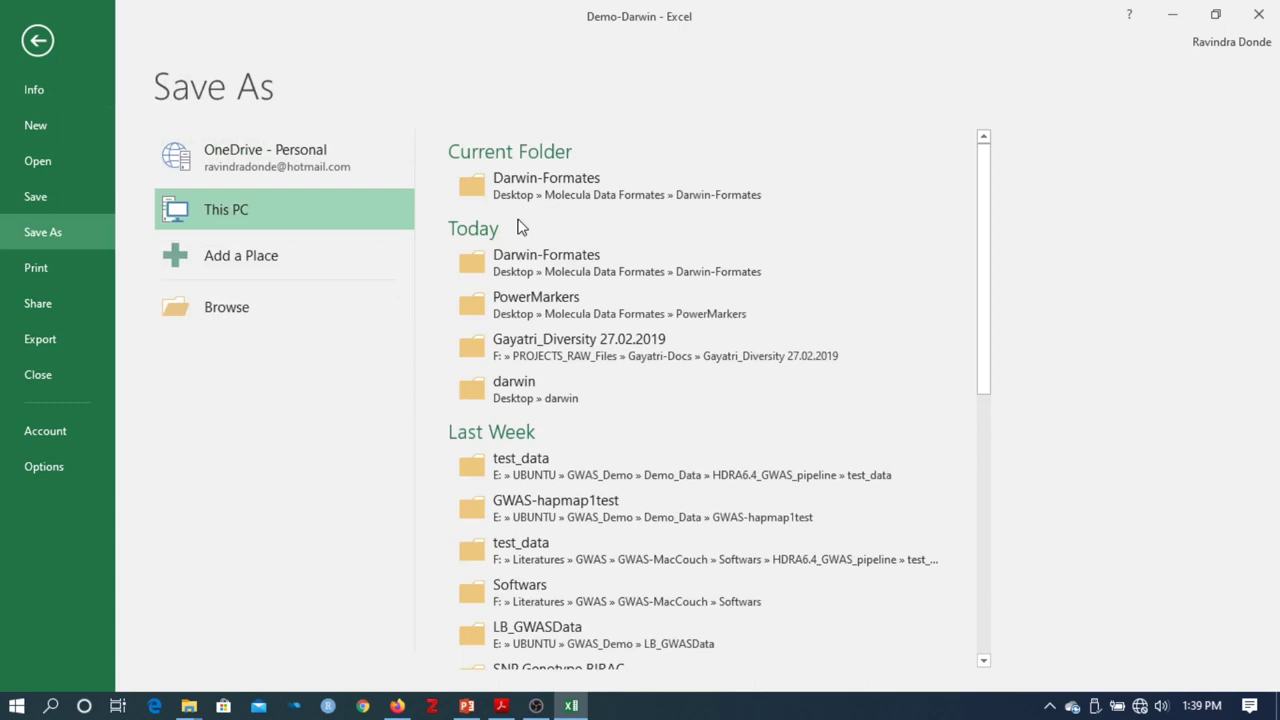
click(522, 194)
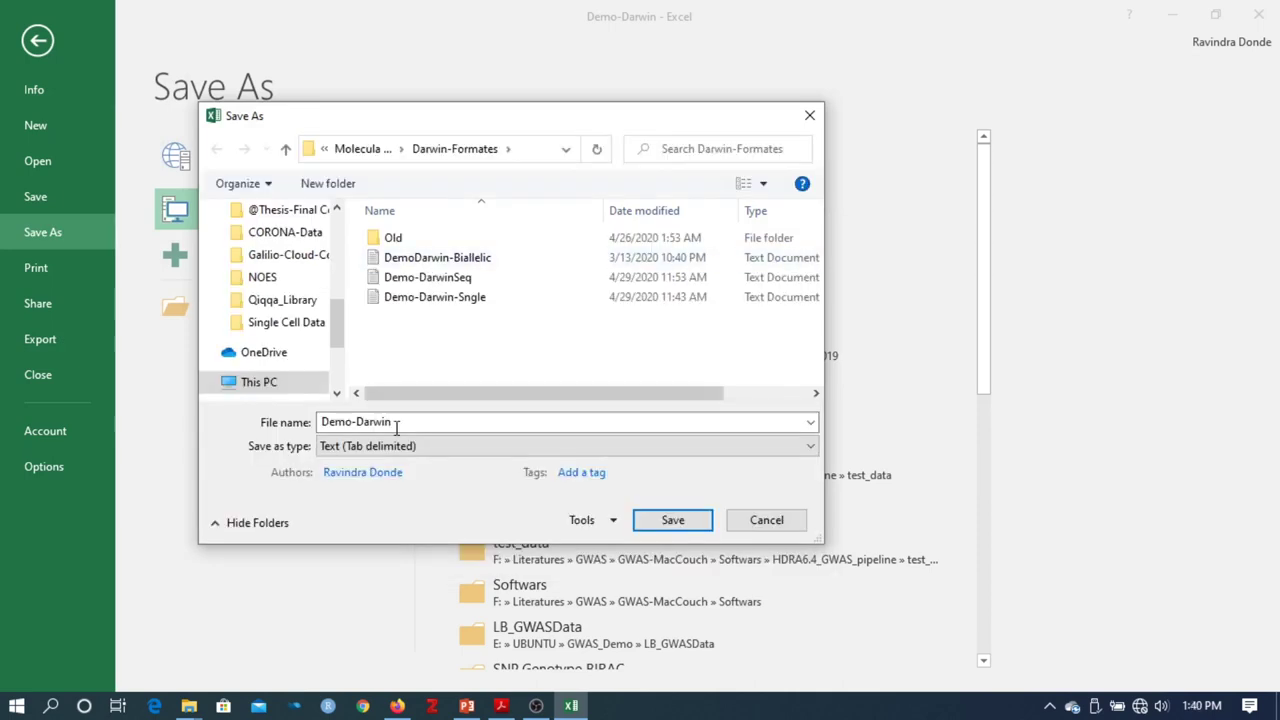
click(399, 422)
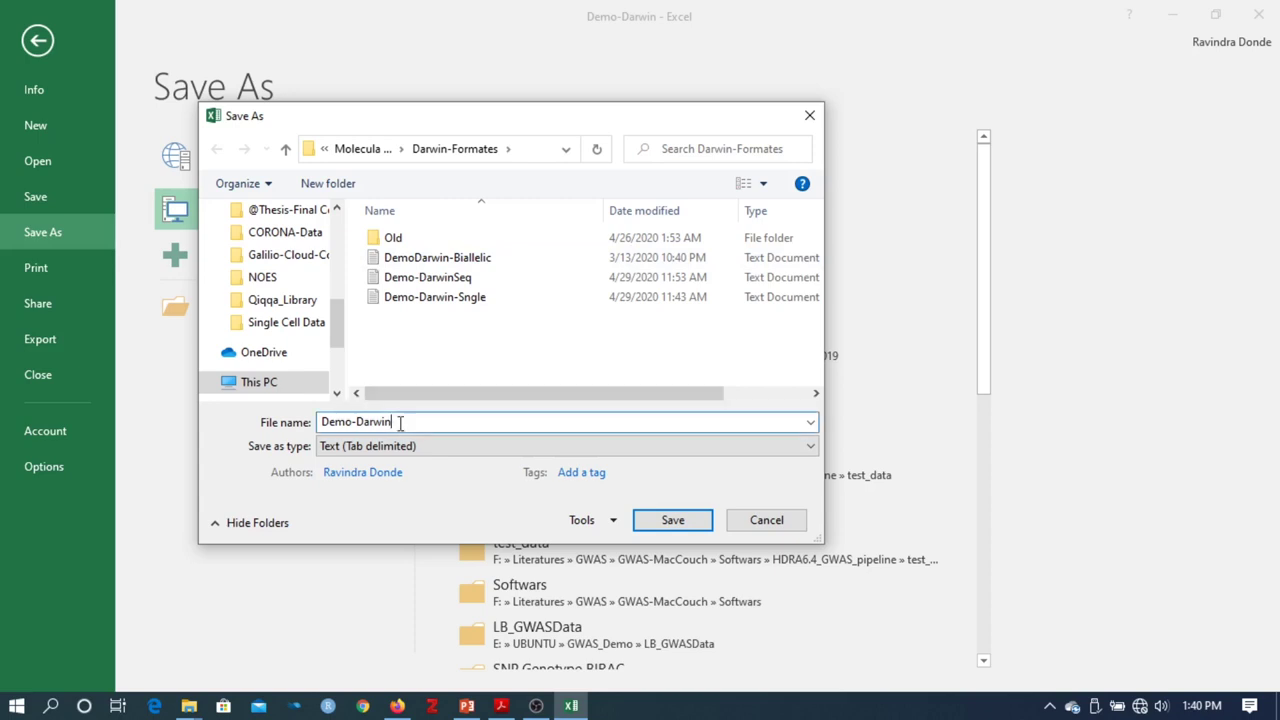
text(Bi)
click(672, 520)
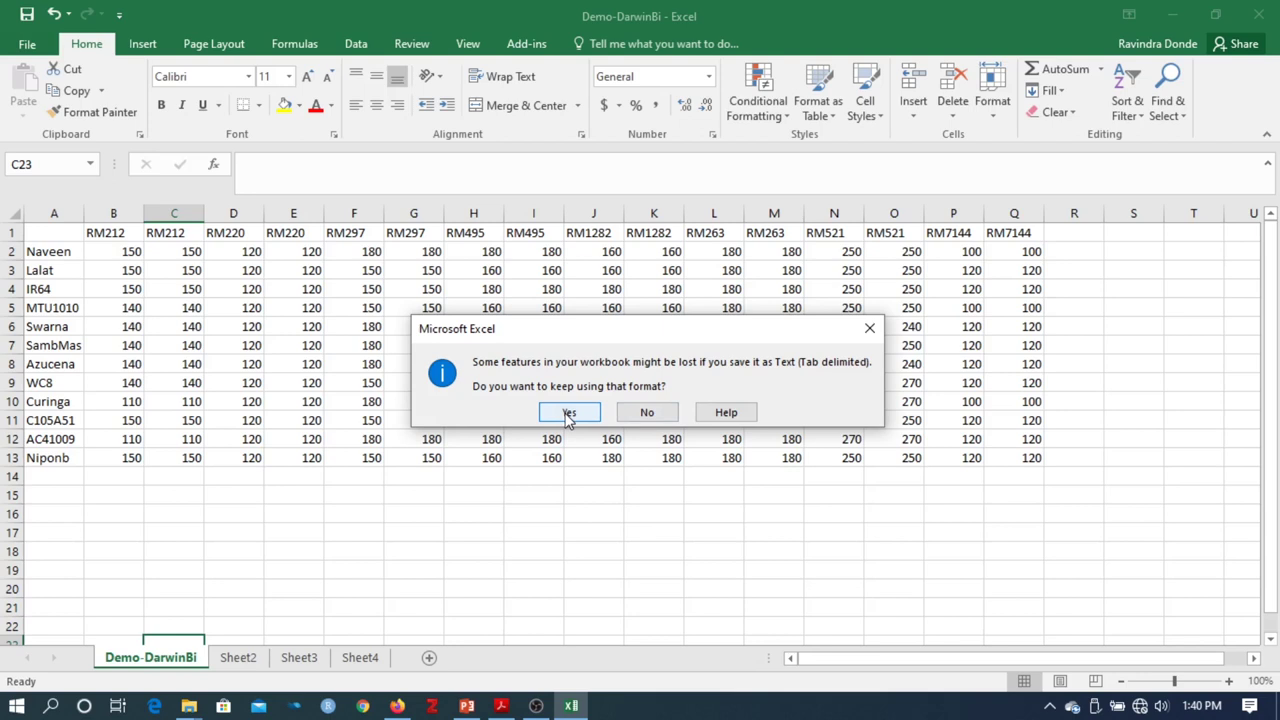
Keep the text format, save Sheet2 as tab-delimited Demo-DarwinSingle, then close Excel with Don't Save.
click(568, 418)
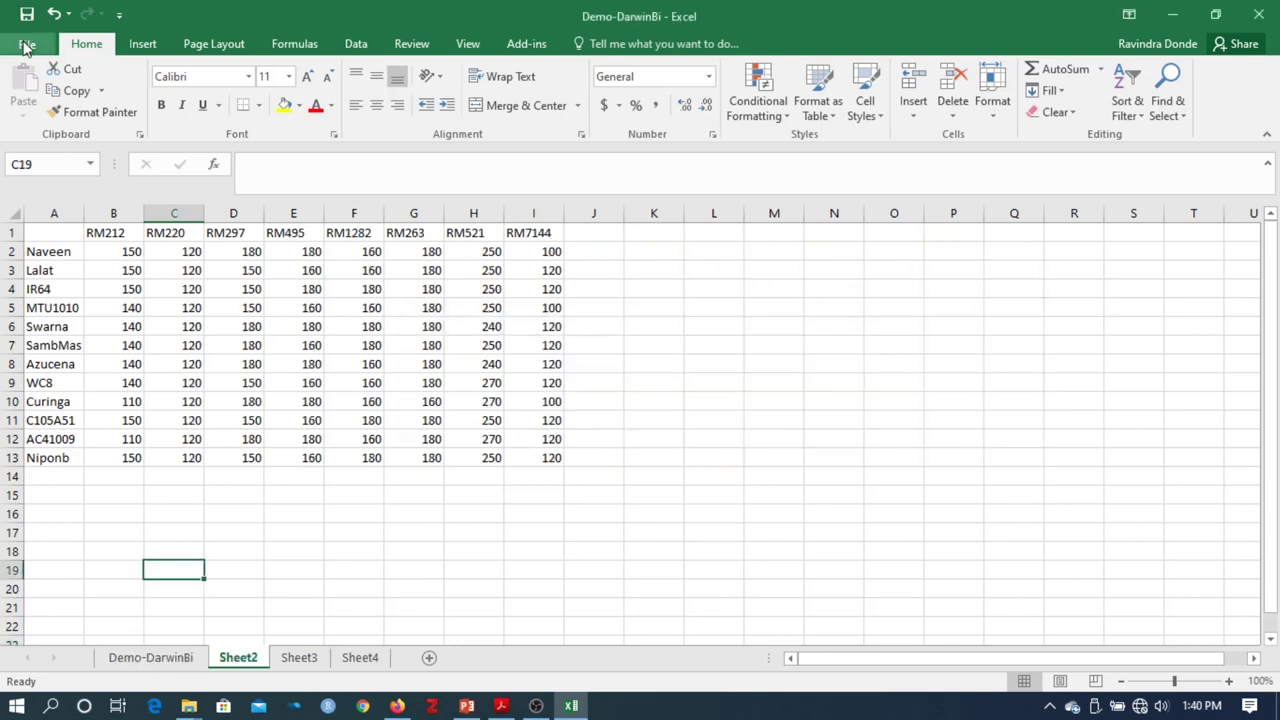
click(27, 45)
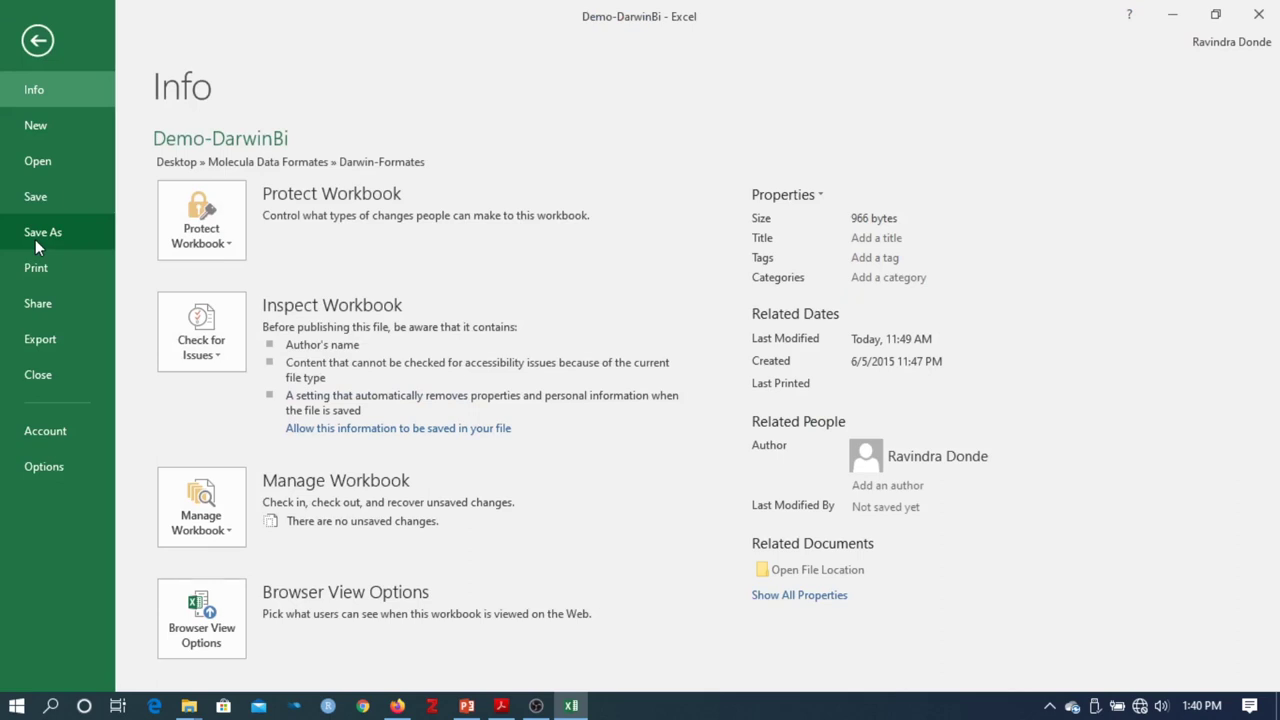
click(35, 239)
text(Demo-Darwin)
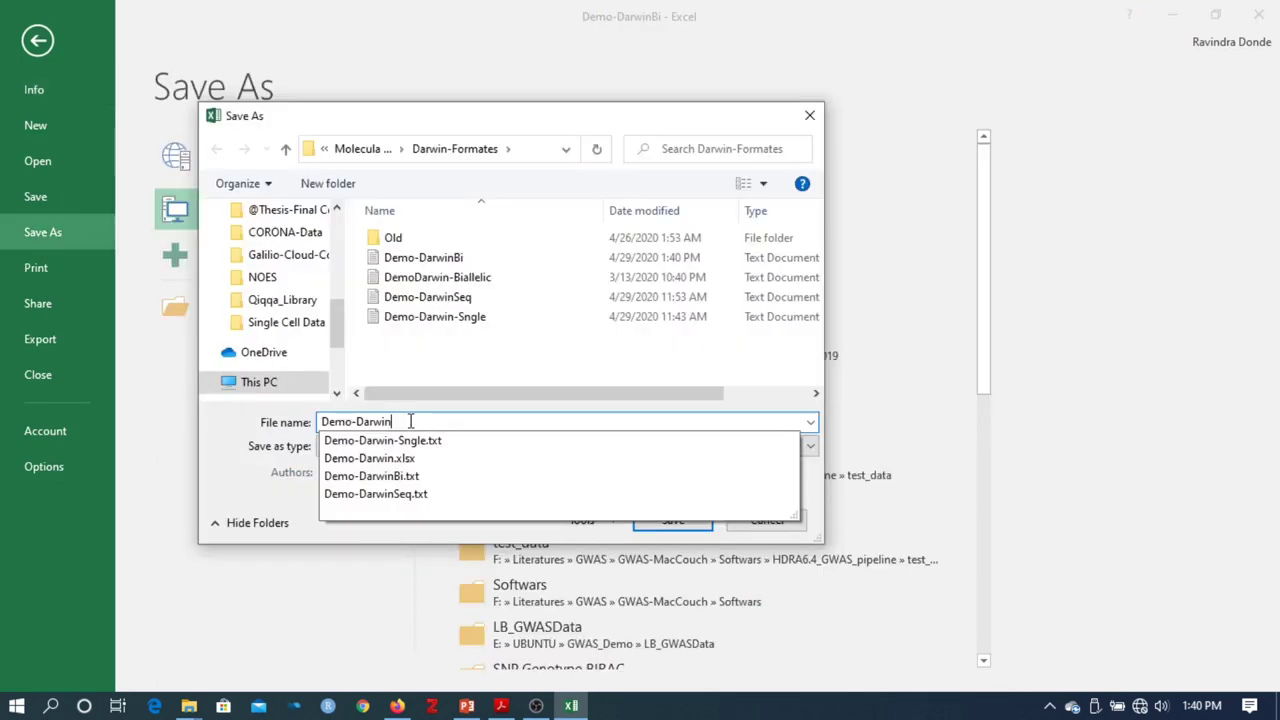
text(Si)
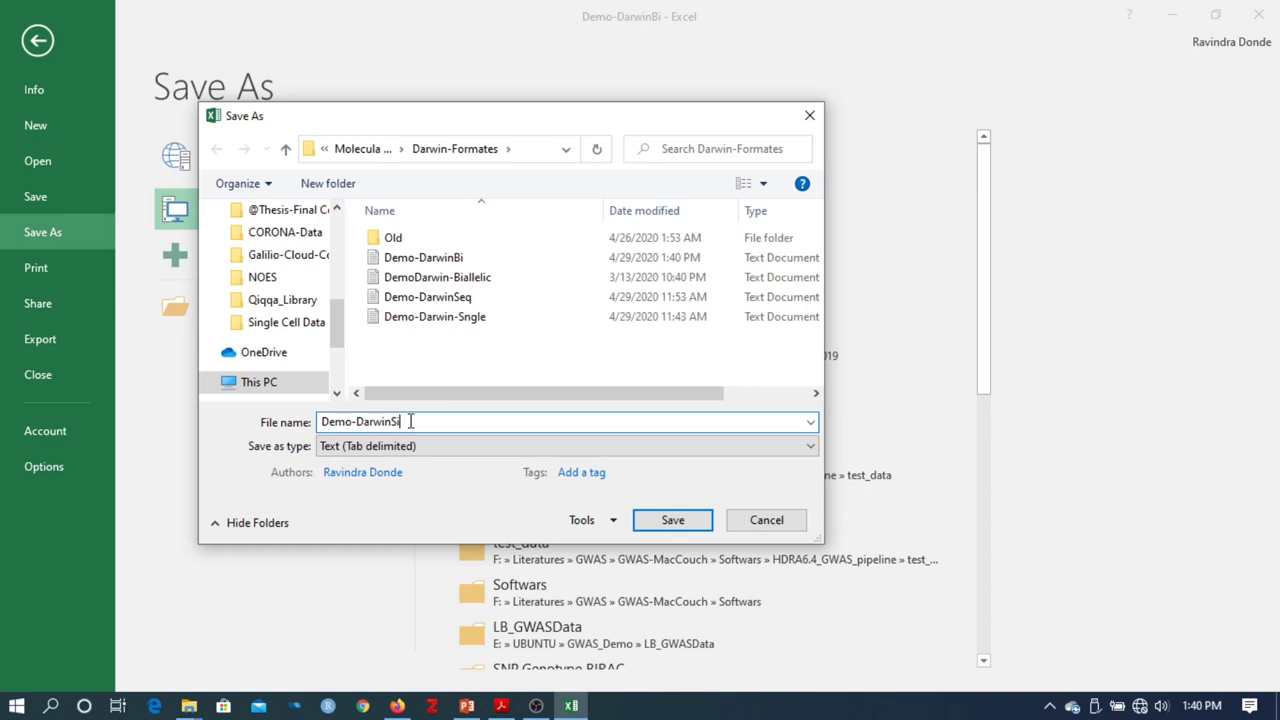
key(Return)
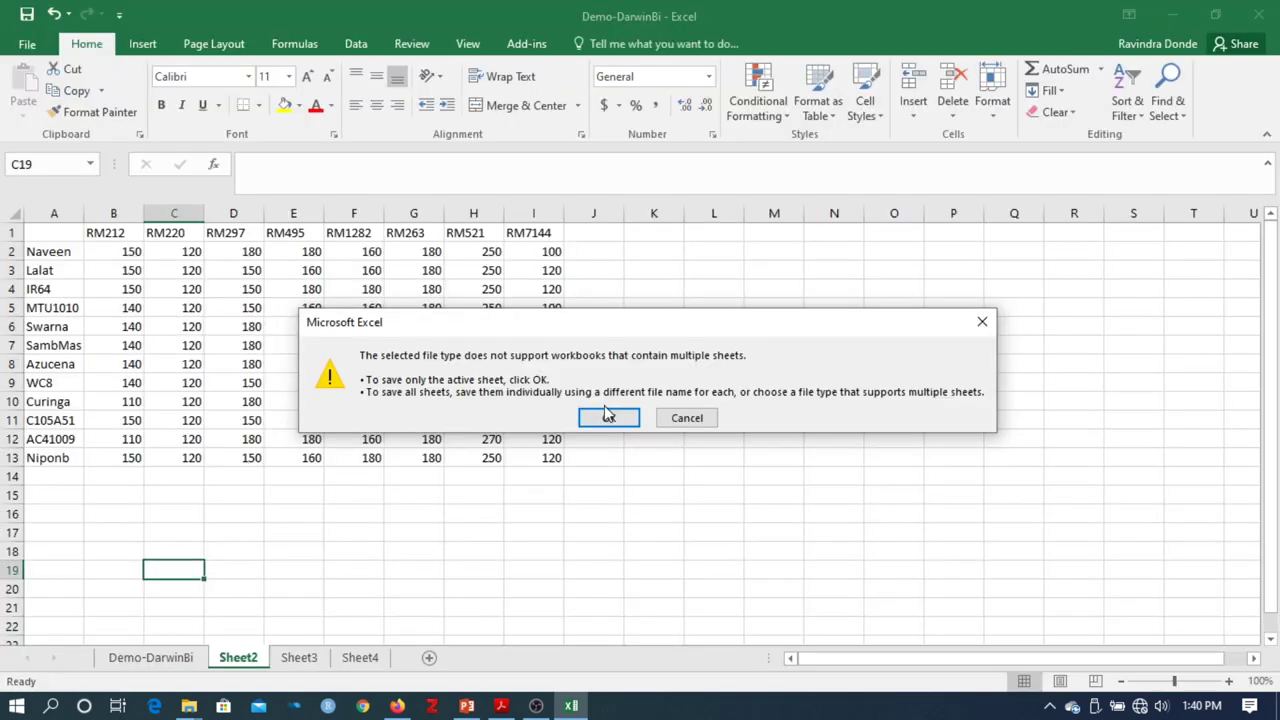
click(607, 415)
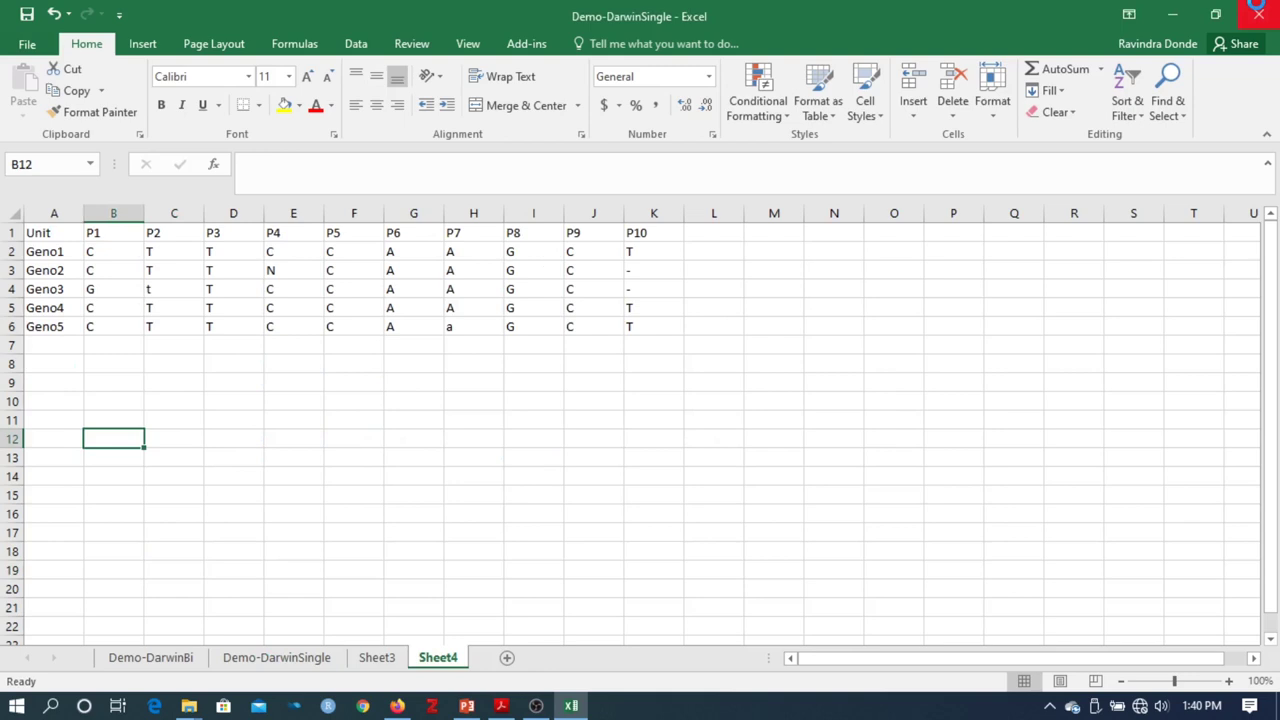
click(1258, 14)
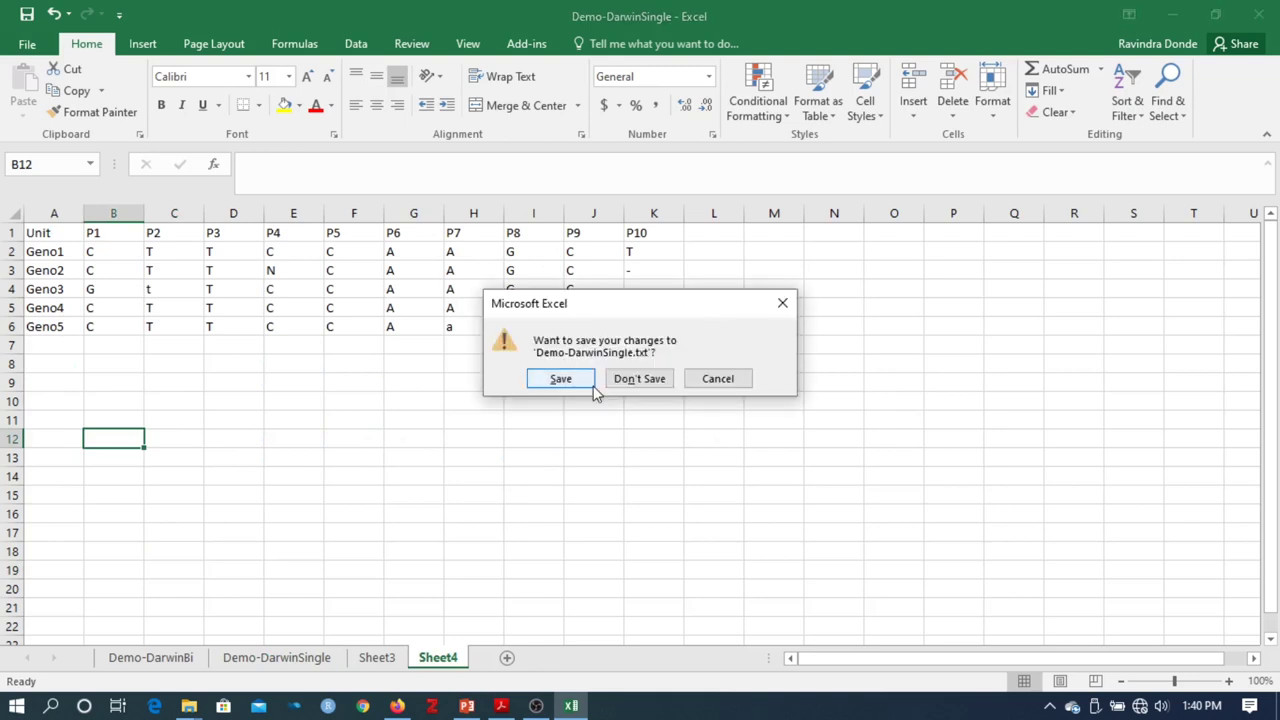
click(628, 377)
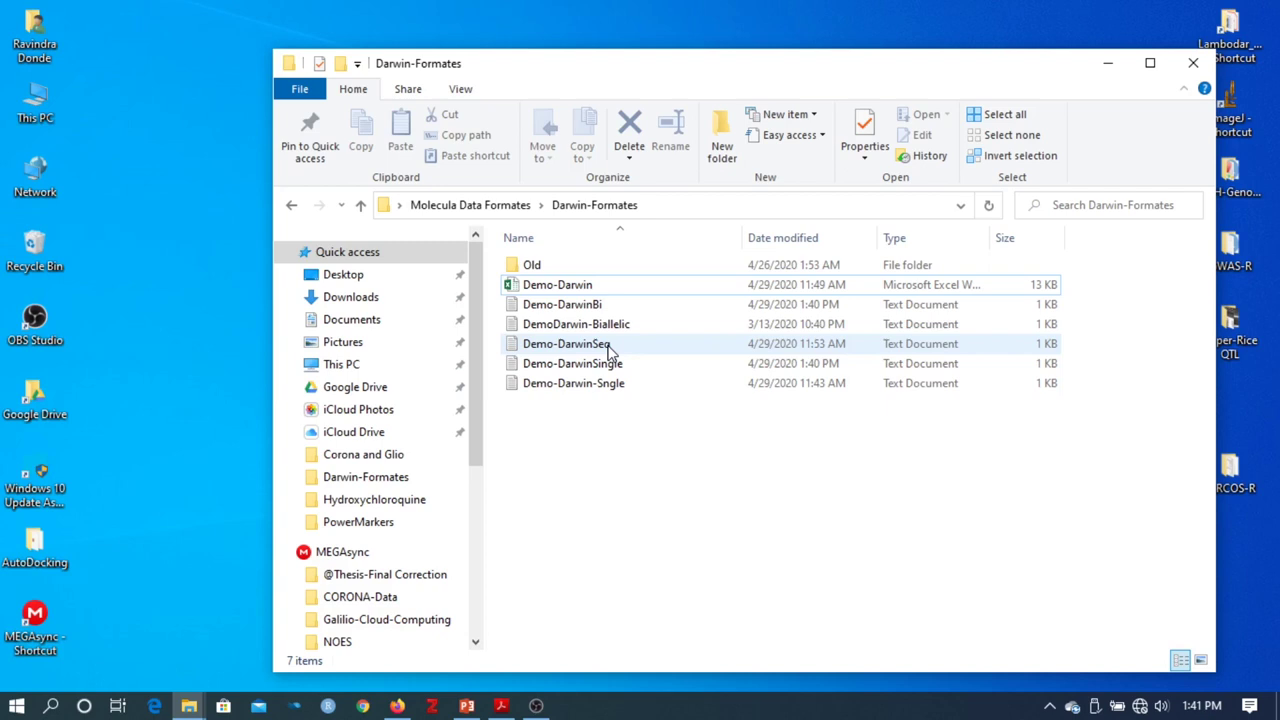
Open Demo-DarwinSeq in Notepad and look over the Homo sequence lines.
double_click(608, 345)
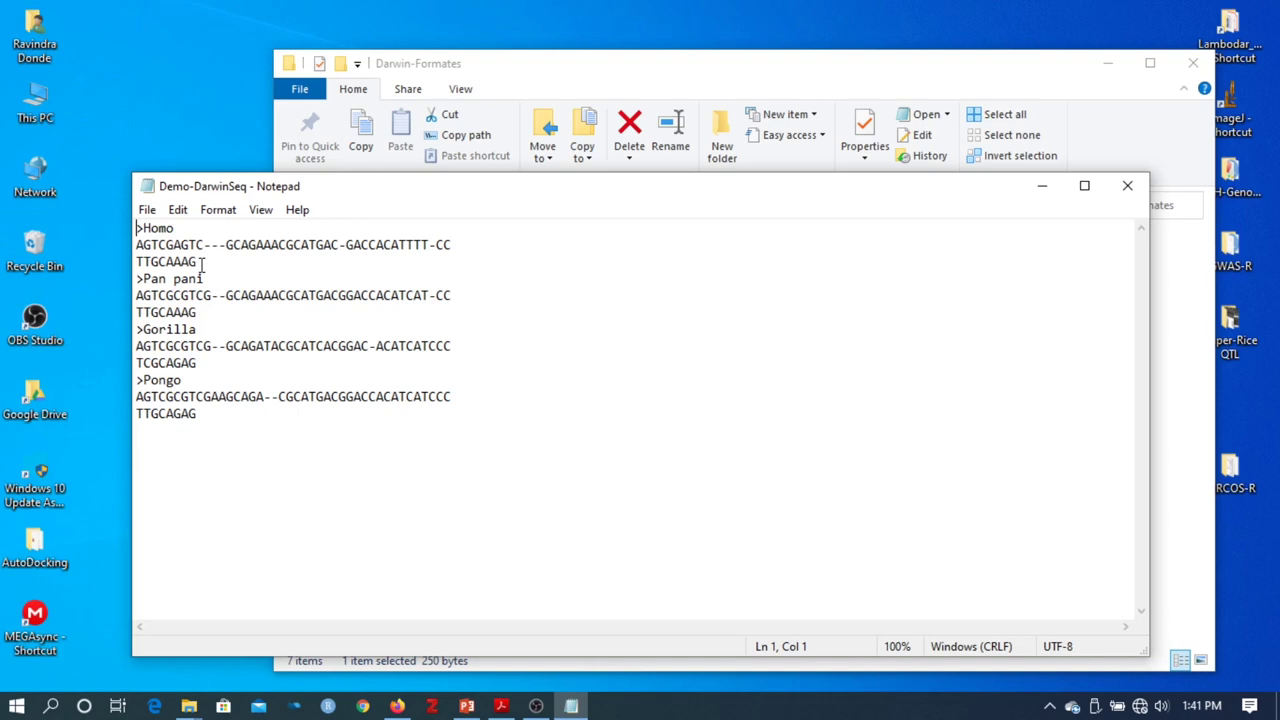
drag(203, 263, 141, 229)
click(141, 229)
Select the two Pongo sequence lines, then bring the DocDarwin6.pdf manual forward in Acrobat Reader.
click(199, 415)
key(shift+Up)
key(shift+Home)
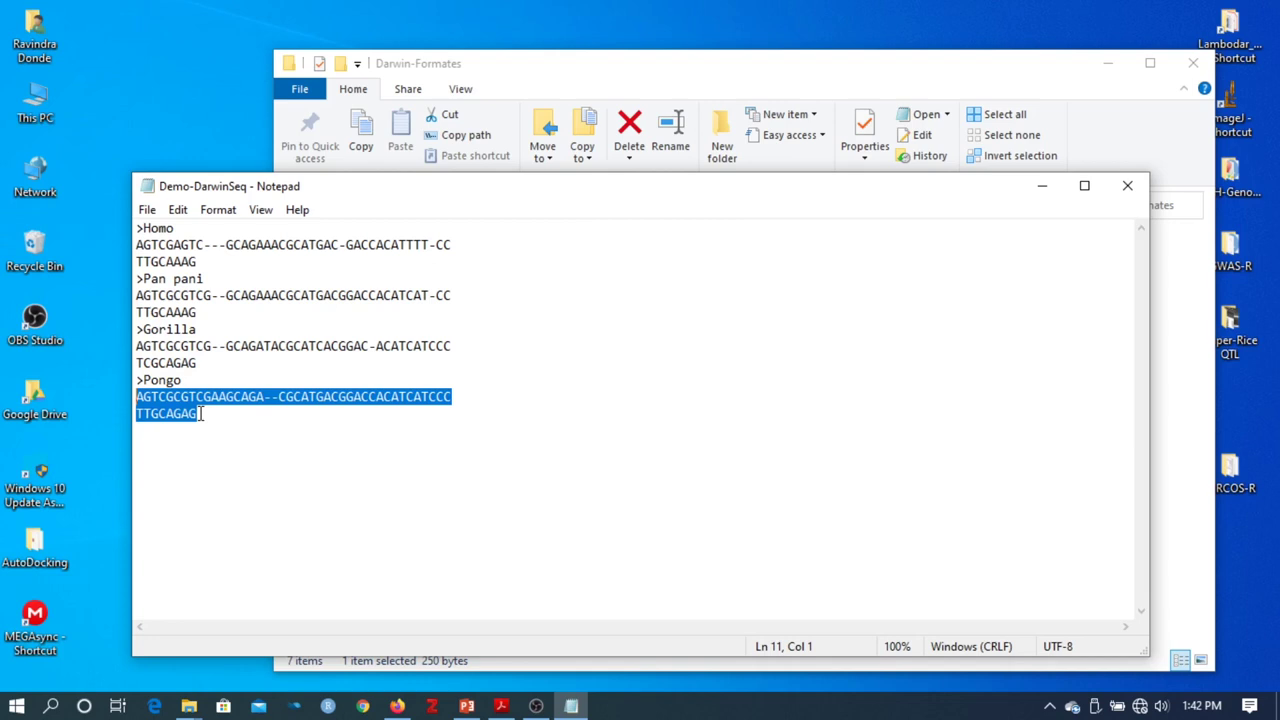
click(203, 312)
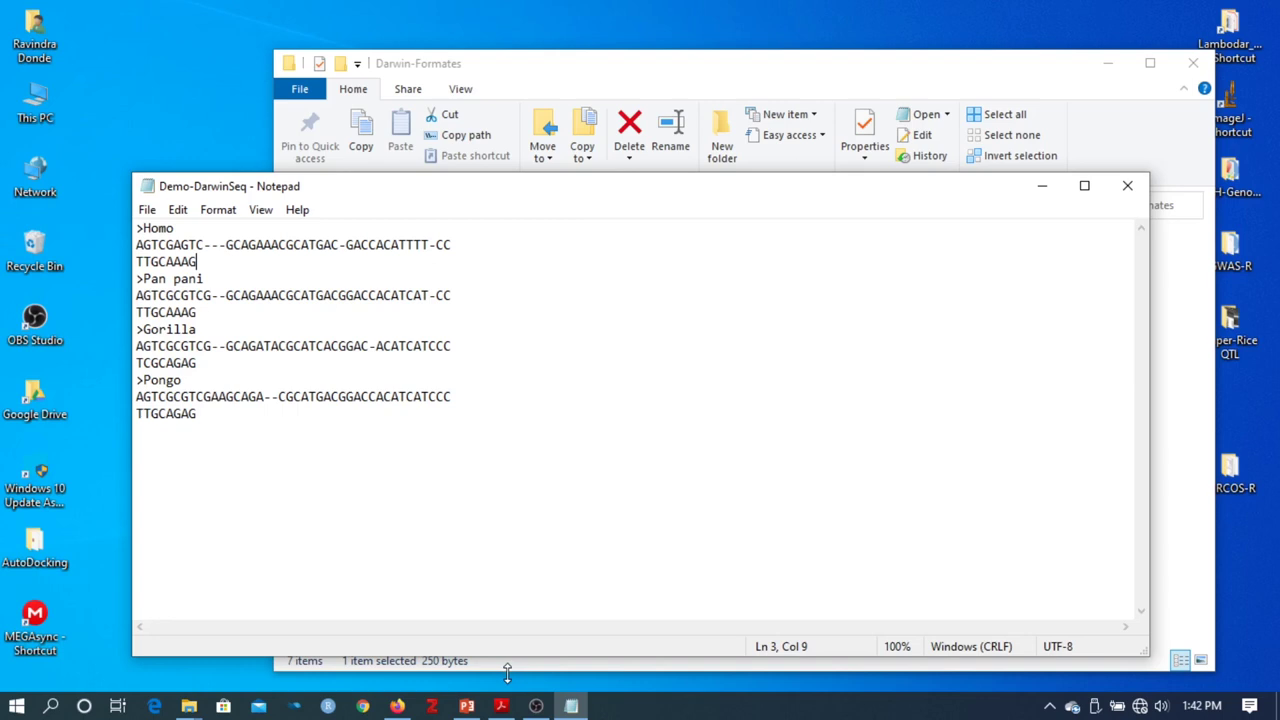
click(501, 706)
Scroll the DARwin manual from its title page past the contents to page 9's file-format diagram.
scroll(327, 350, down, 1)
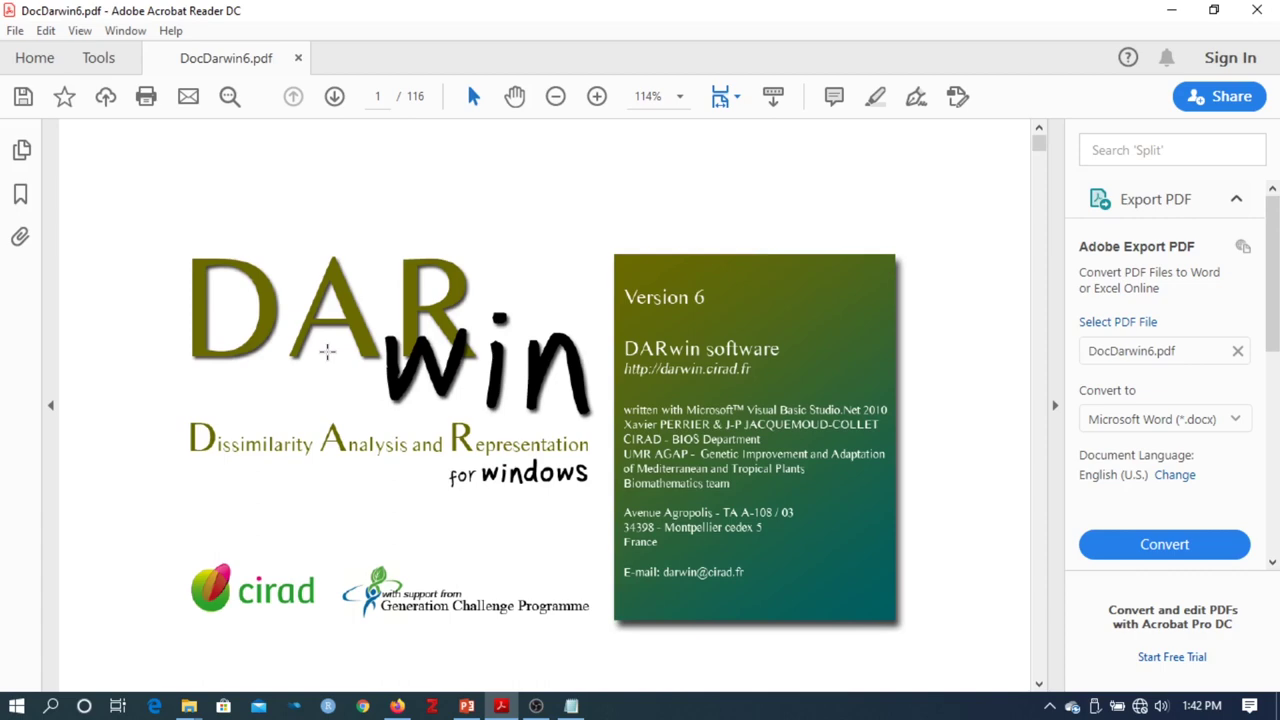
scroll(327, 350, down, 10)
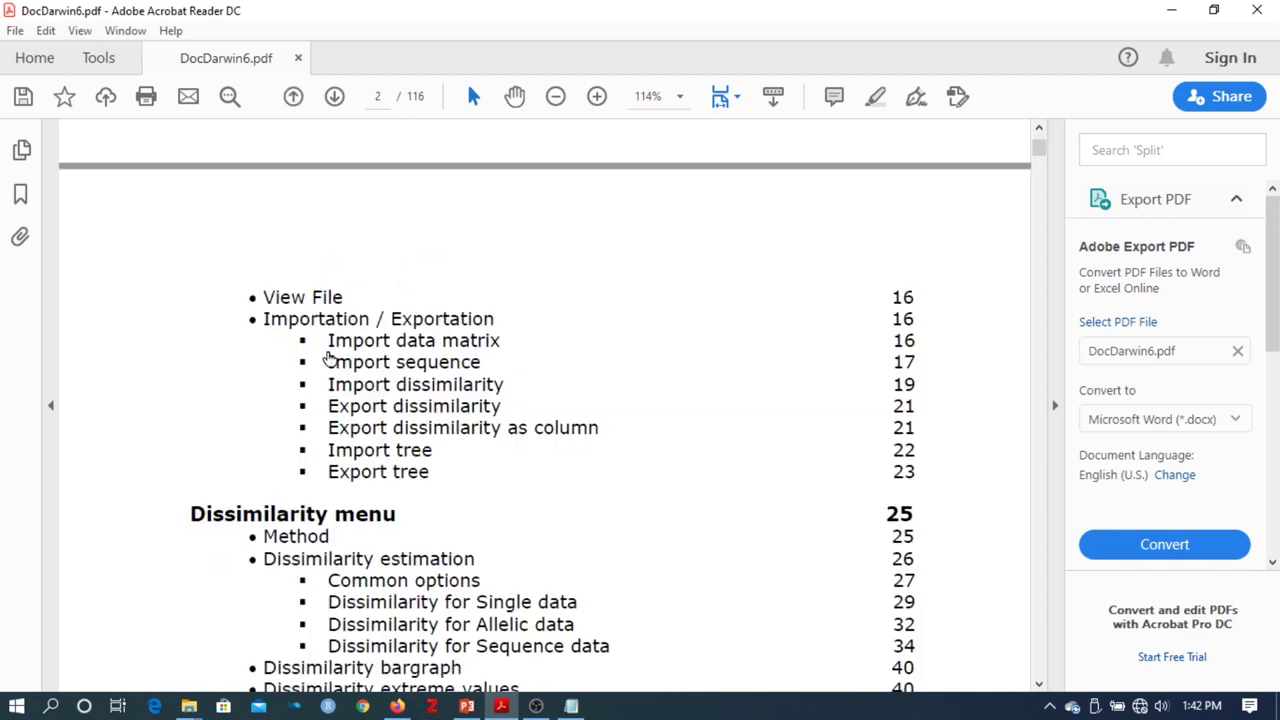
scroll(327, 350, down, 5)
scroll(328, 355, down, 5)
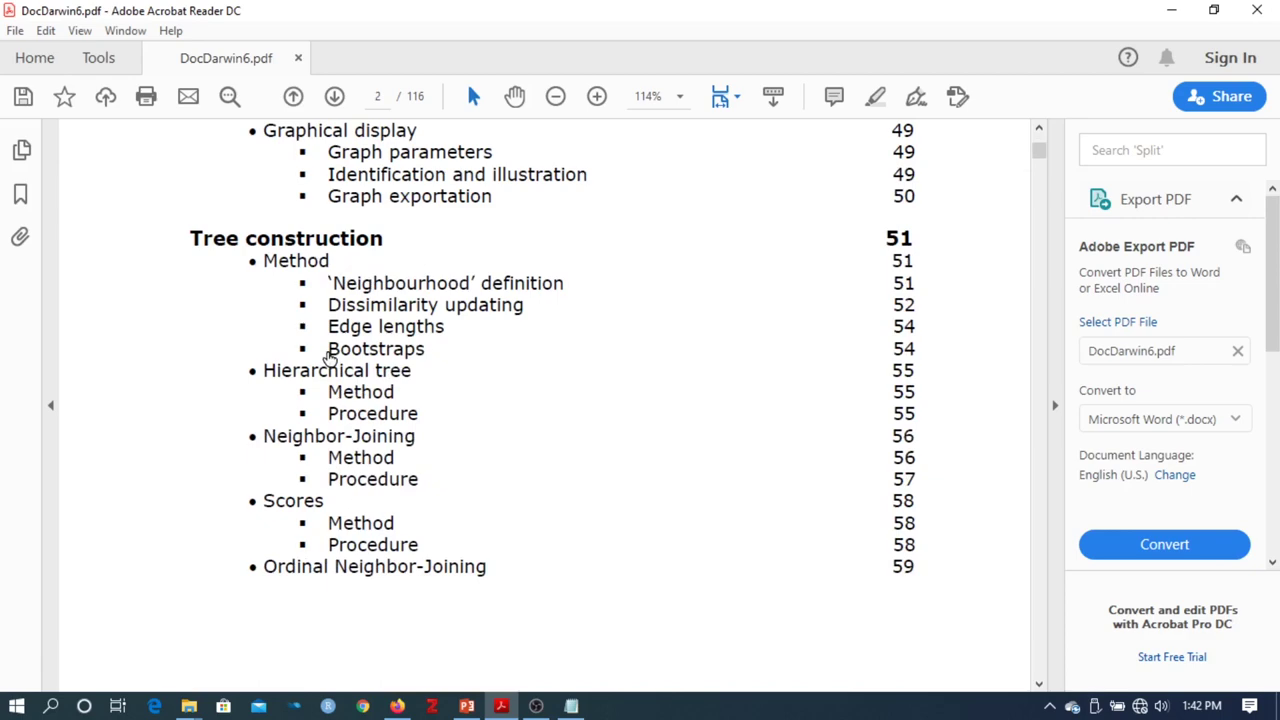
scroll(330, 358, down, 10)
scroll(330, 358, down, 10)
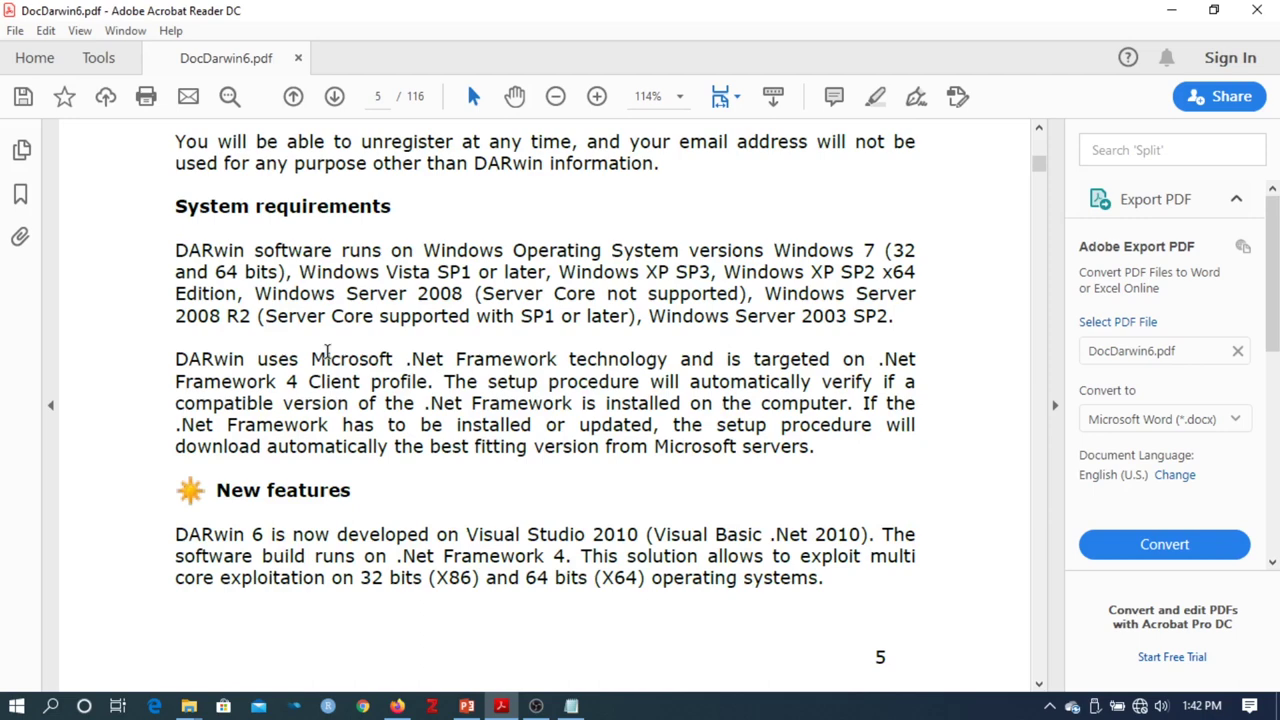
scroll(327, 352, down, 10)
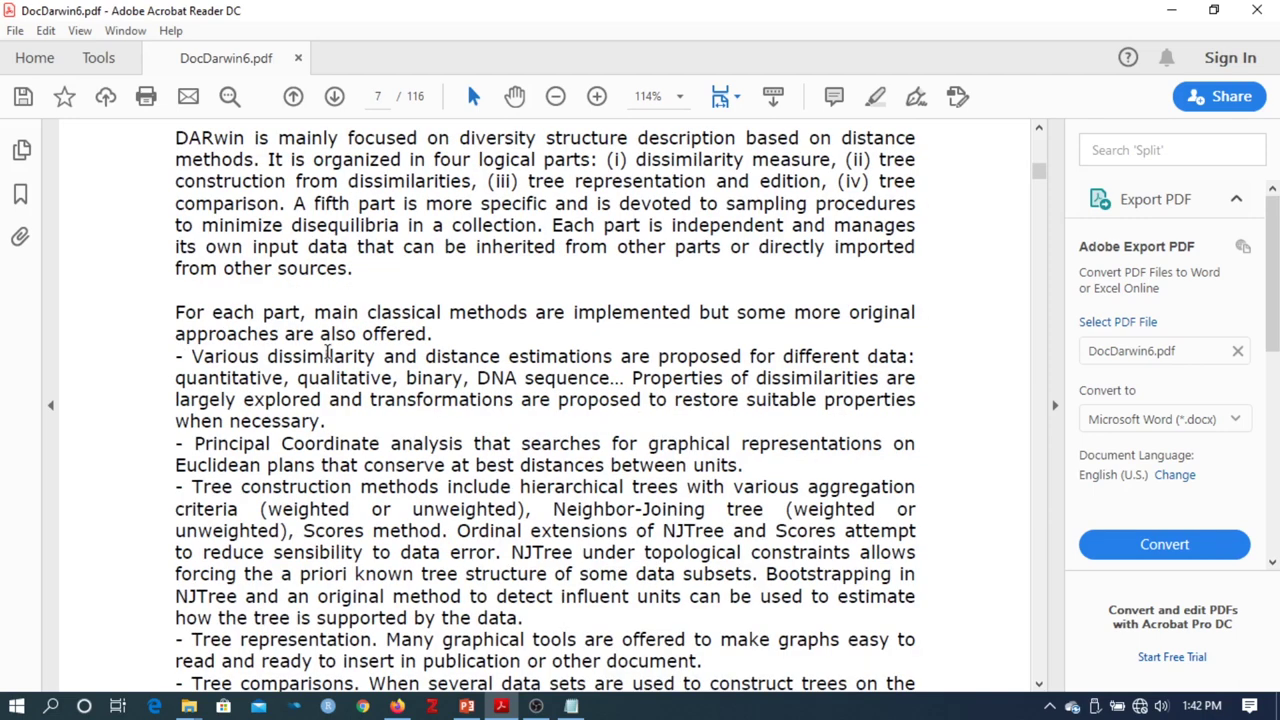
scroll(327, 352, down, 1)
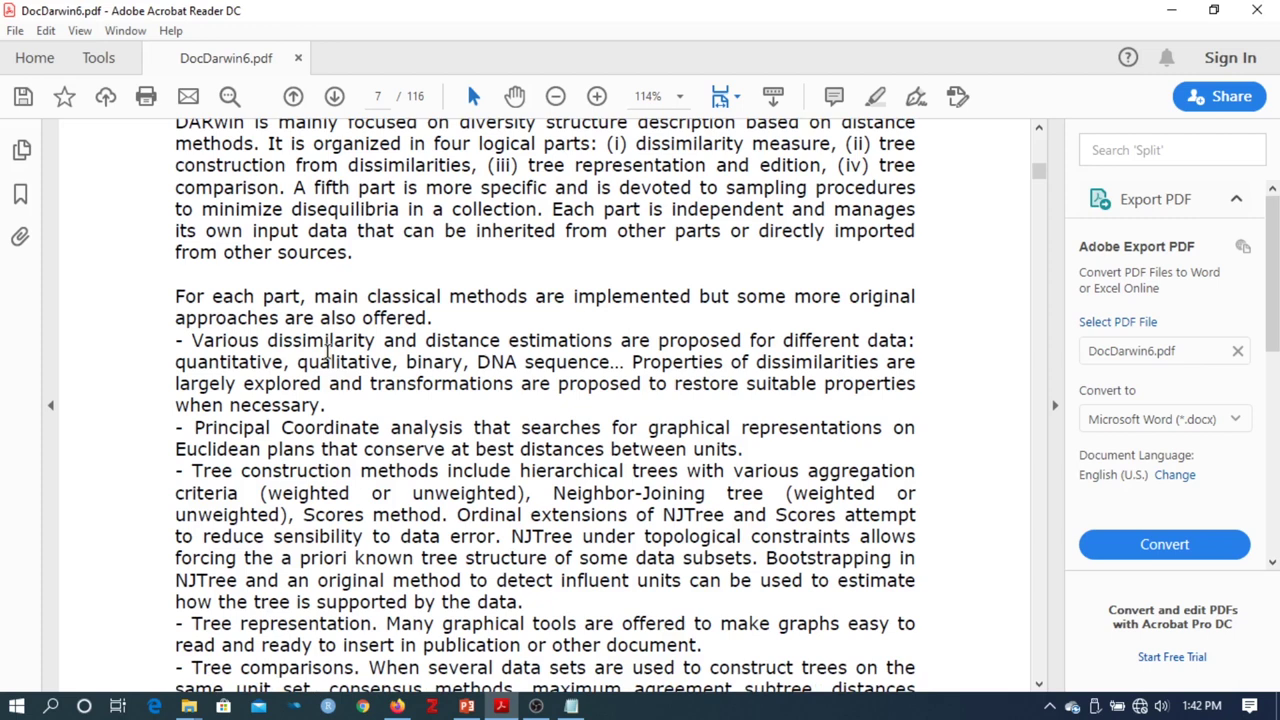
scroll(328, 350, down, 10)
scroll(328, 350, down, 5)
scroll(327, 351, down, 5)
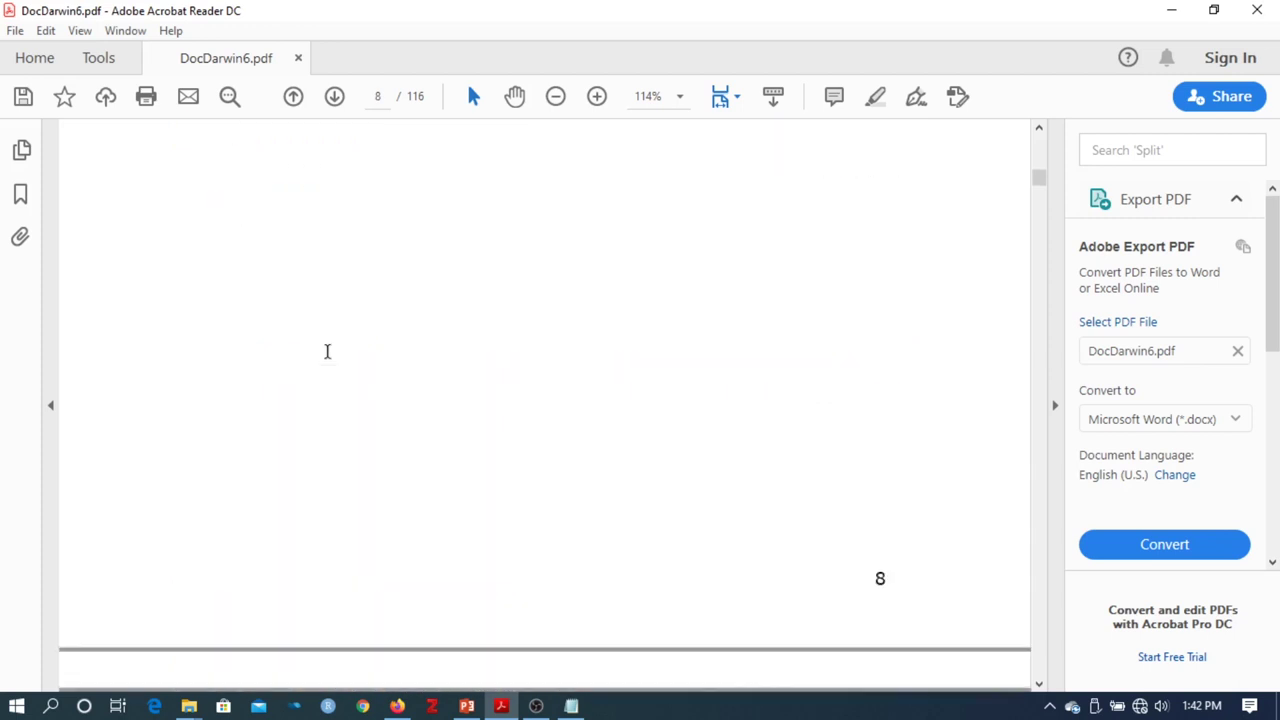
scroll(327, 351, down, 10)
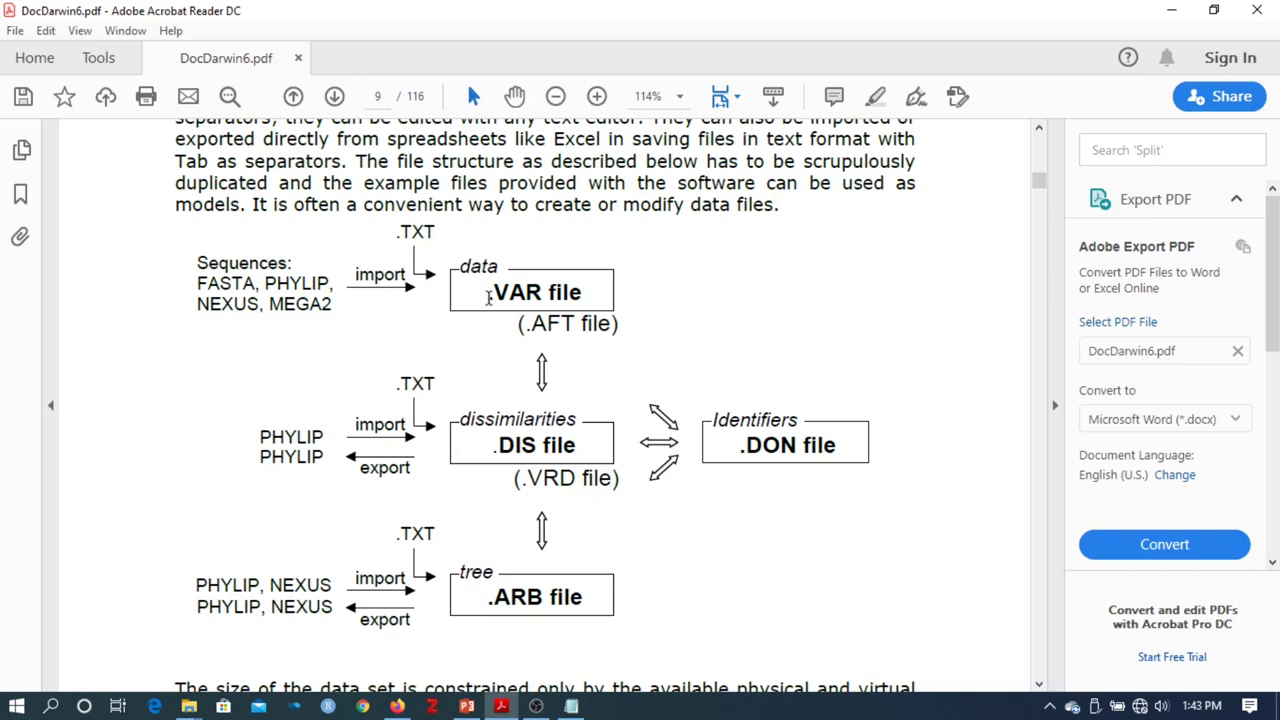
Highlight the .VAR file and .DON file labels in the import/export diagram.
drag(488, 296, 580, 310)
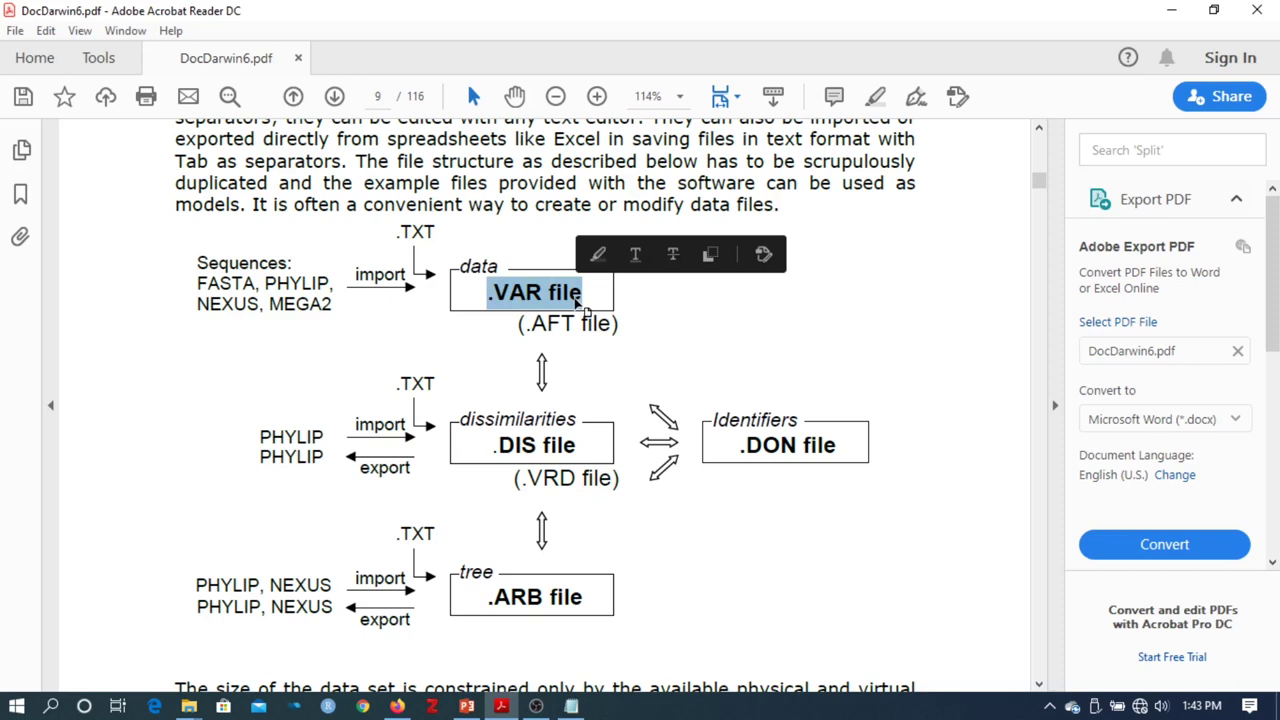
drag(738, 447, 837, 452)
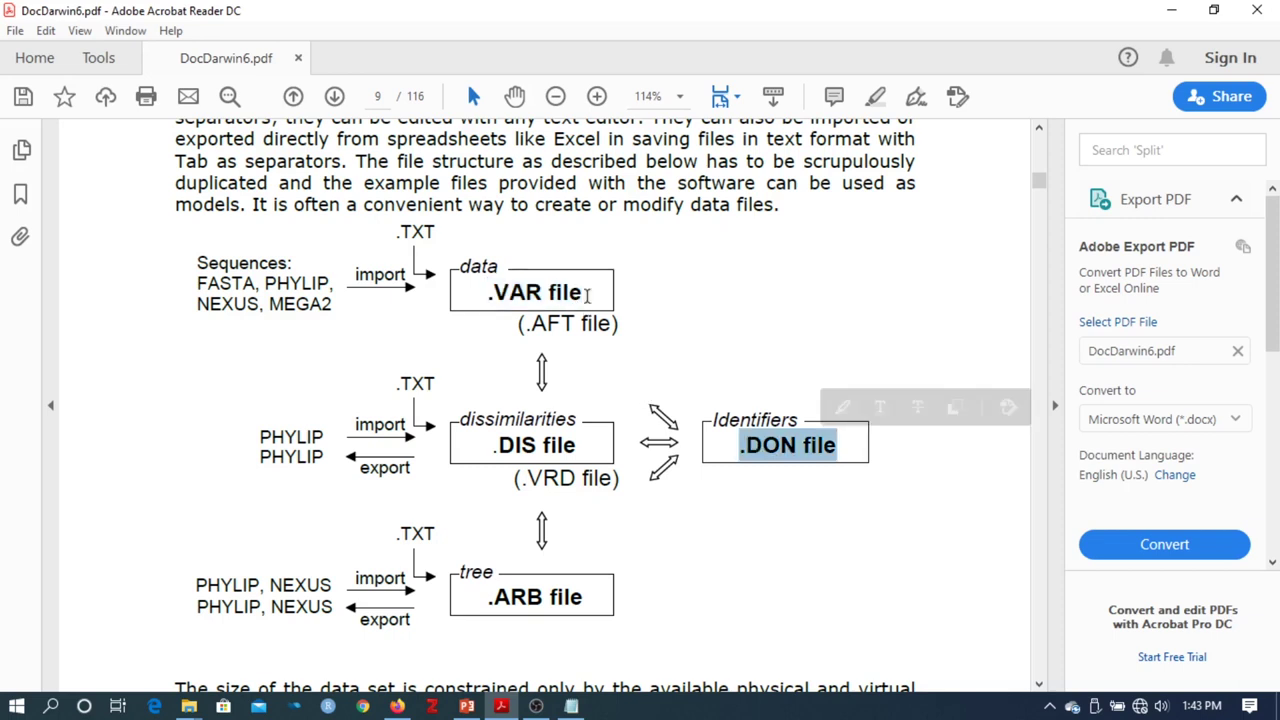
drag(587, 295, 497, 292)
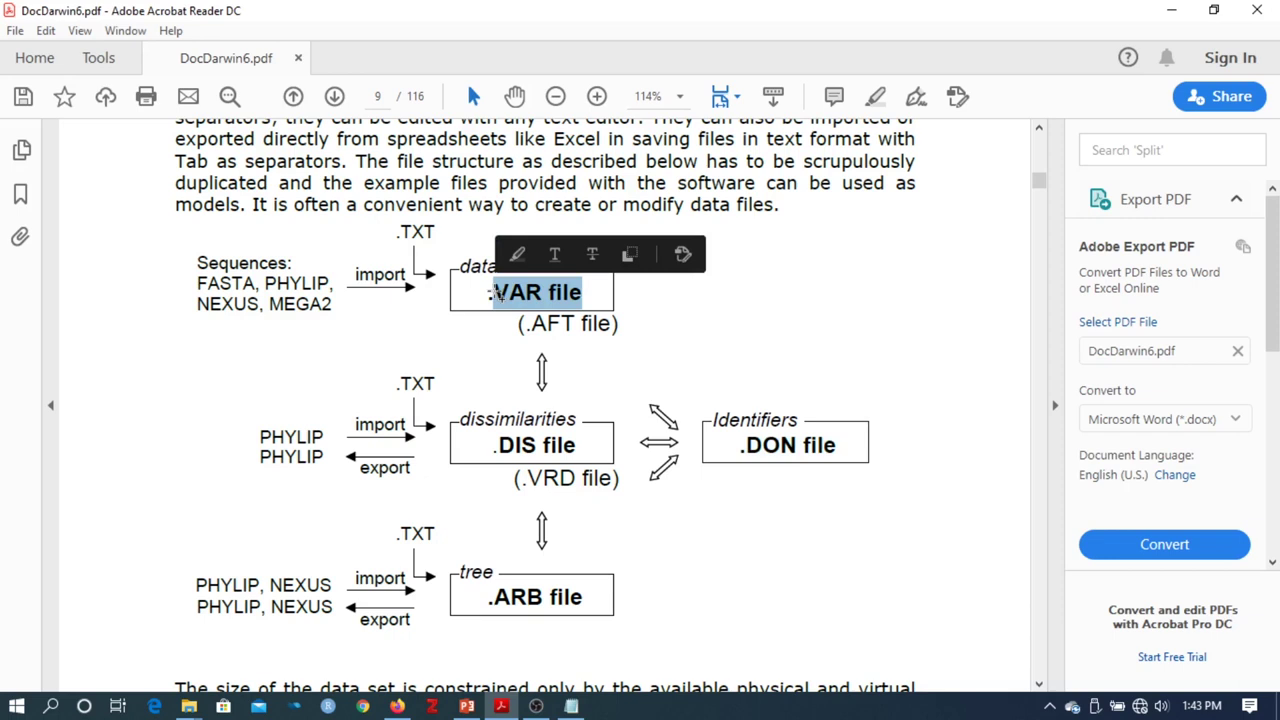
drag(740, 441, 855, 440)
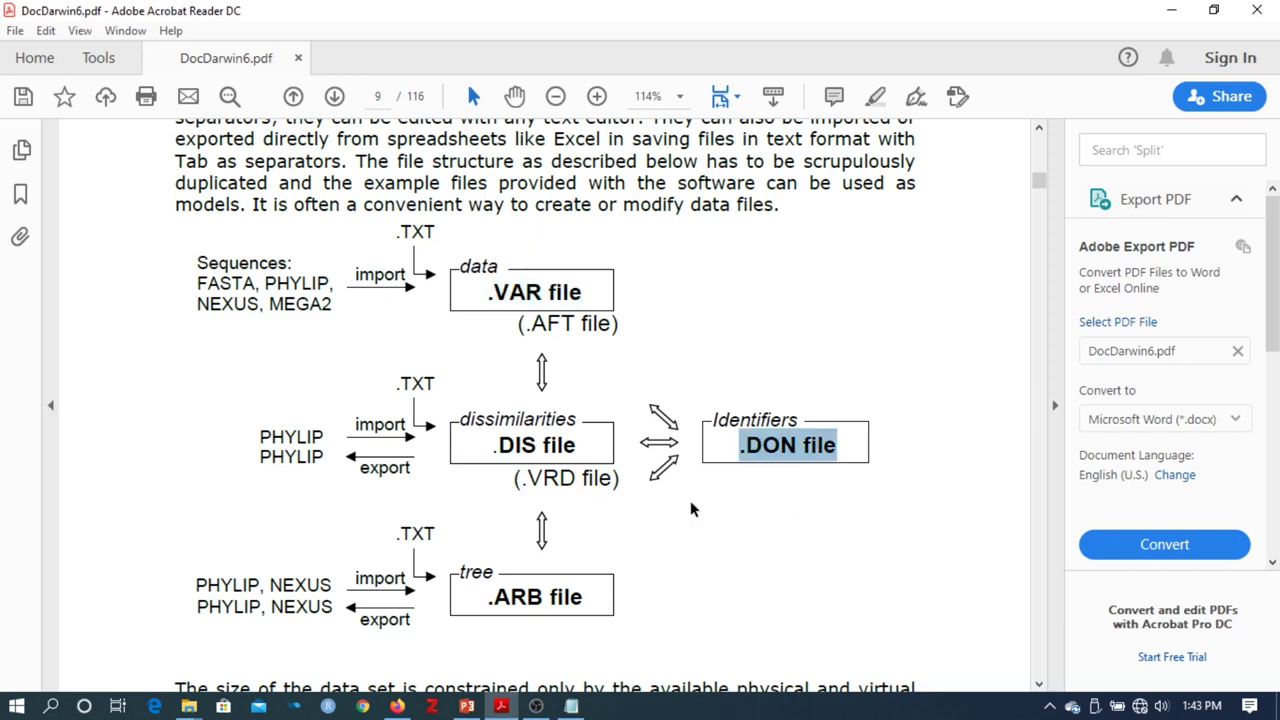
Scroll down to the .VAR SINGLE data example table on page 10.
scroll(689, 507, down, 4)
scroll(689, 507, down, 5)
scroll(690, 508, down, 3)
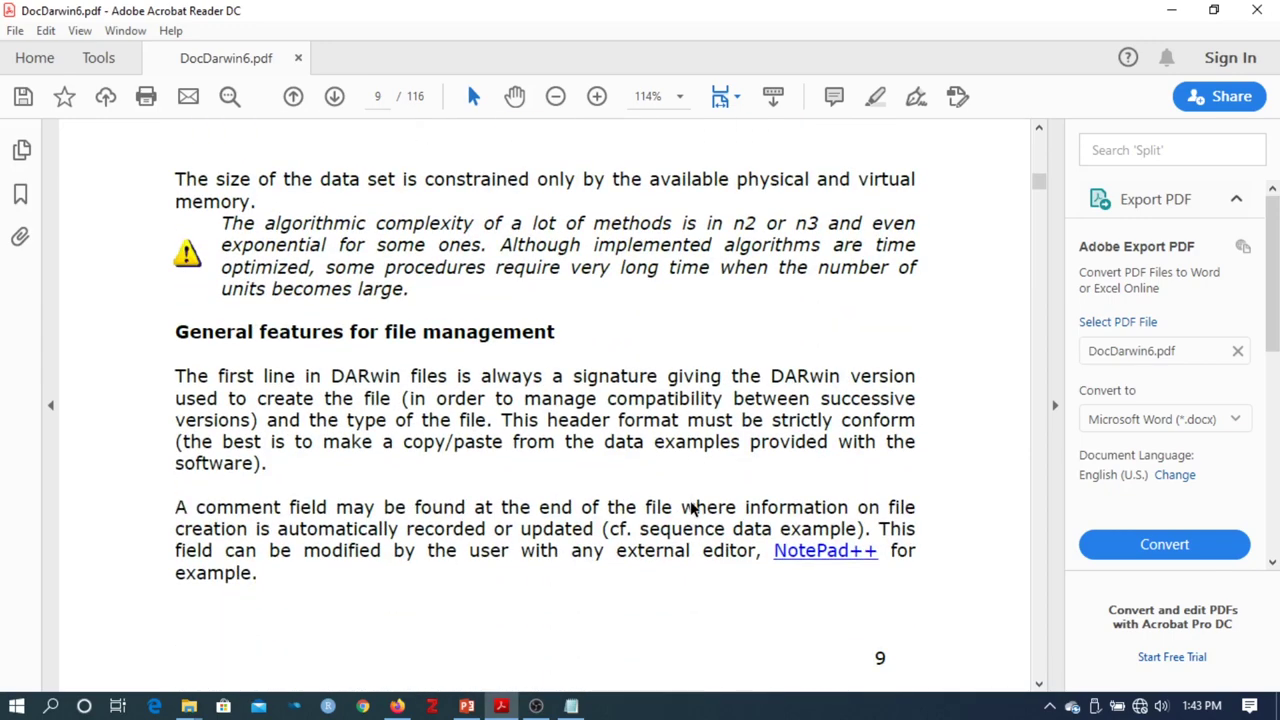
scroll(617, 427, down, 10)
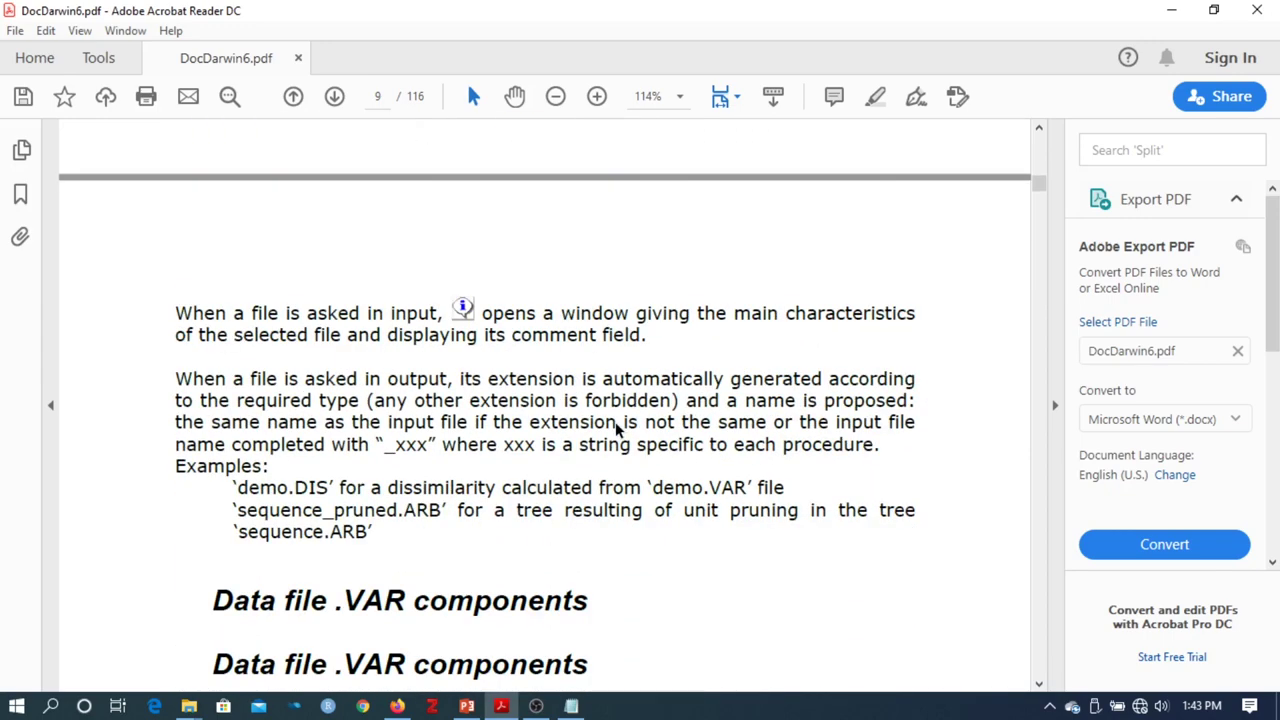
scroll(617, 427, down, 6)
scroll(617, 427, down, 5)
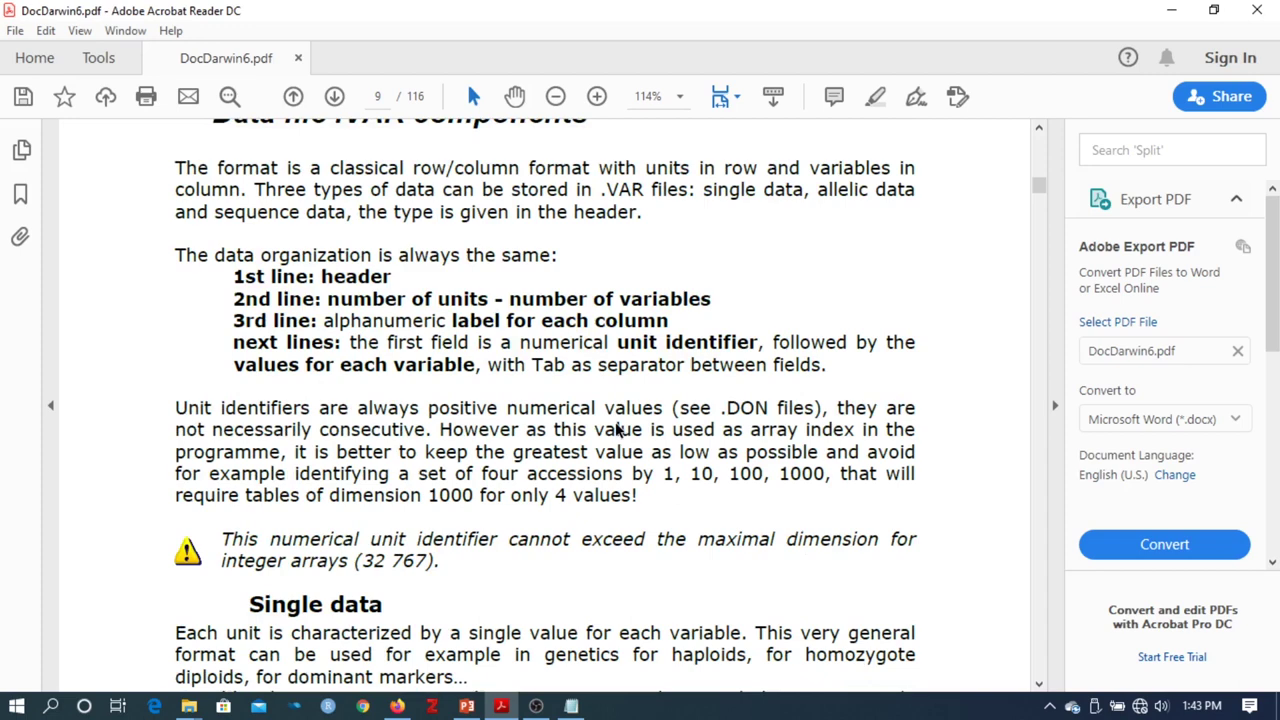
scroll(510, 372, up, 5)
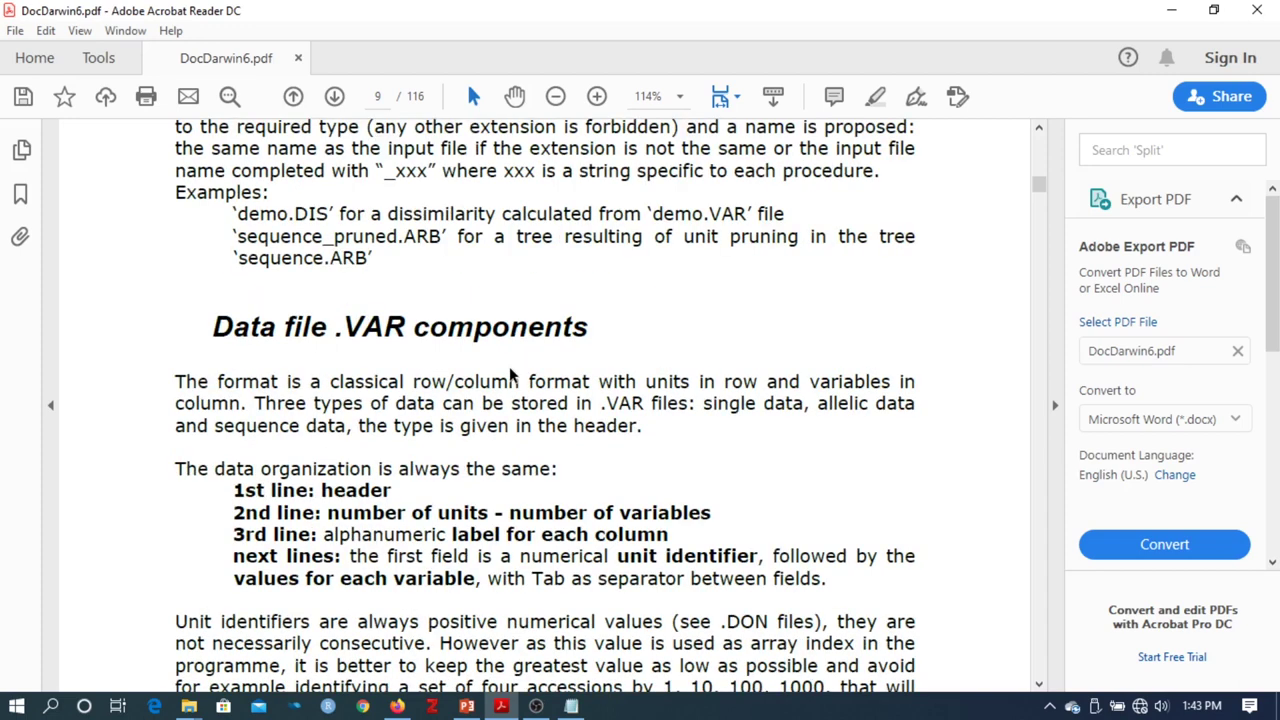
scroll(378, 373, down, 15)
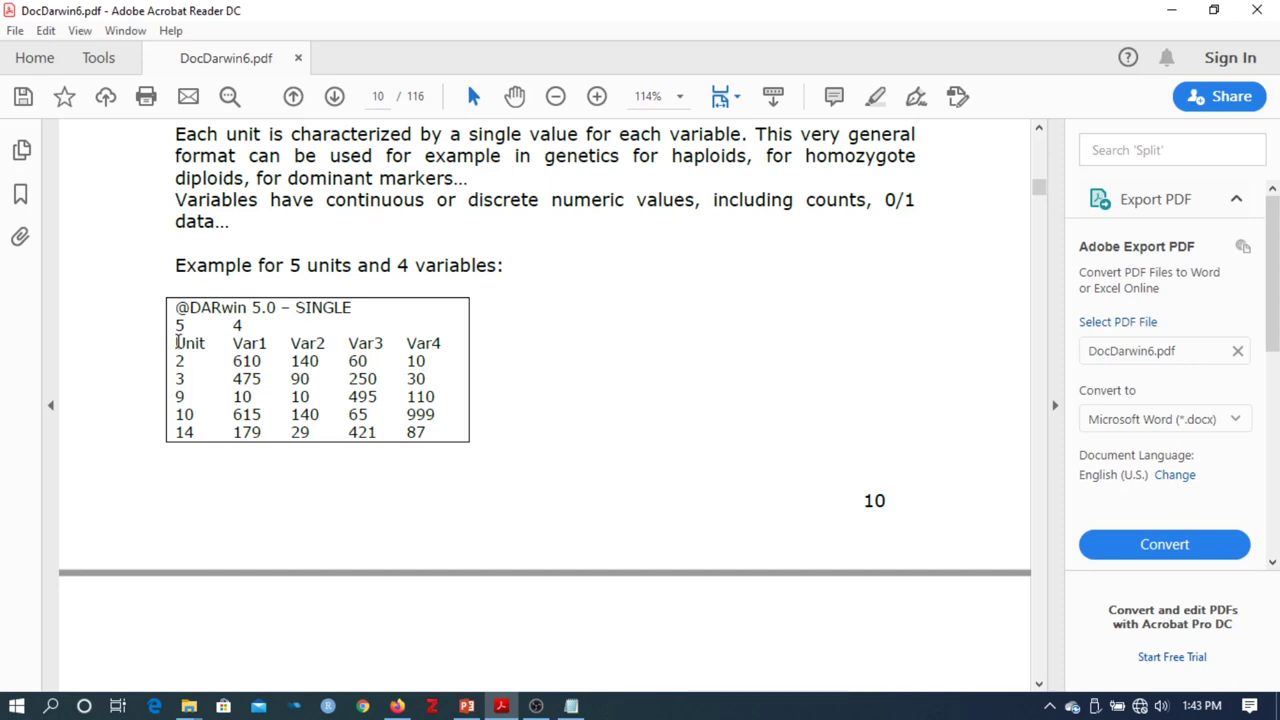
Highlight the SINGLE example's header row and first value rows, then clear the selection.
mouse_move(177, 342)
mouse_down()
mouse_move(199, 360)
mouse_move(203, 433)
mouse_up()
click(203, 433)
drag(272, 347, 262, 380)
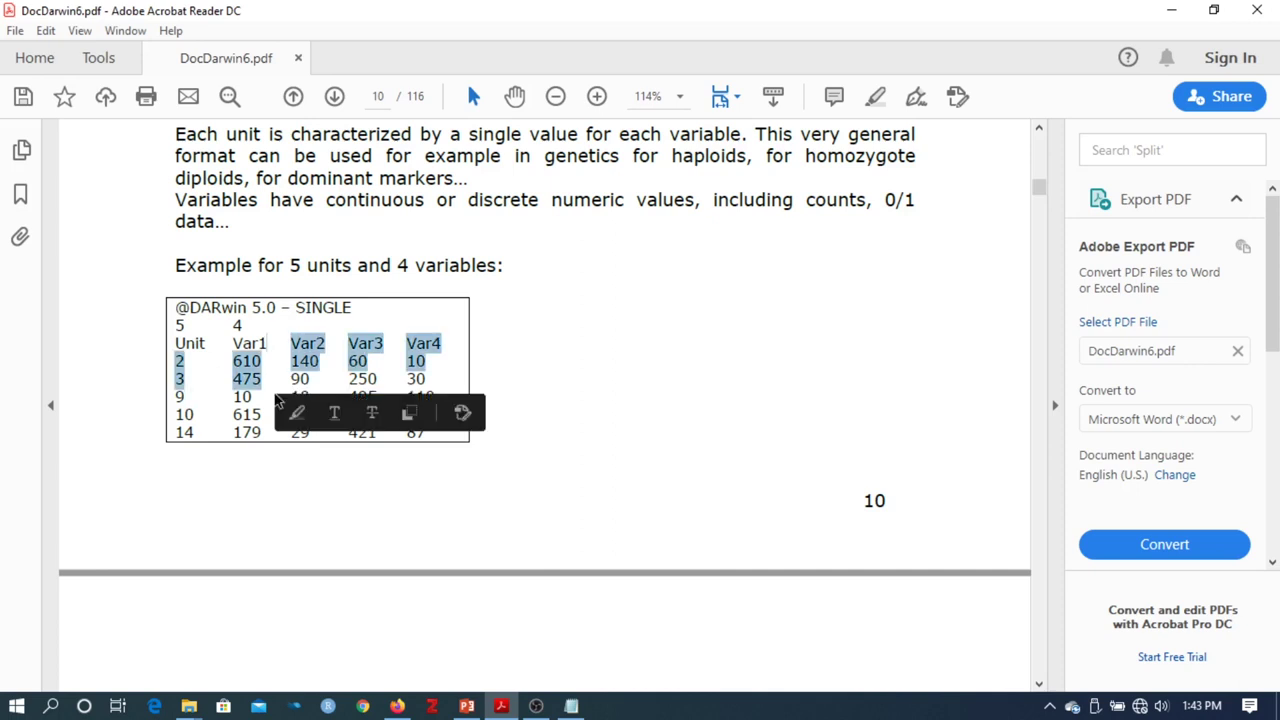
click(604, 394)
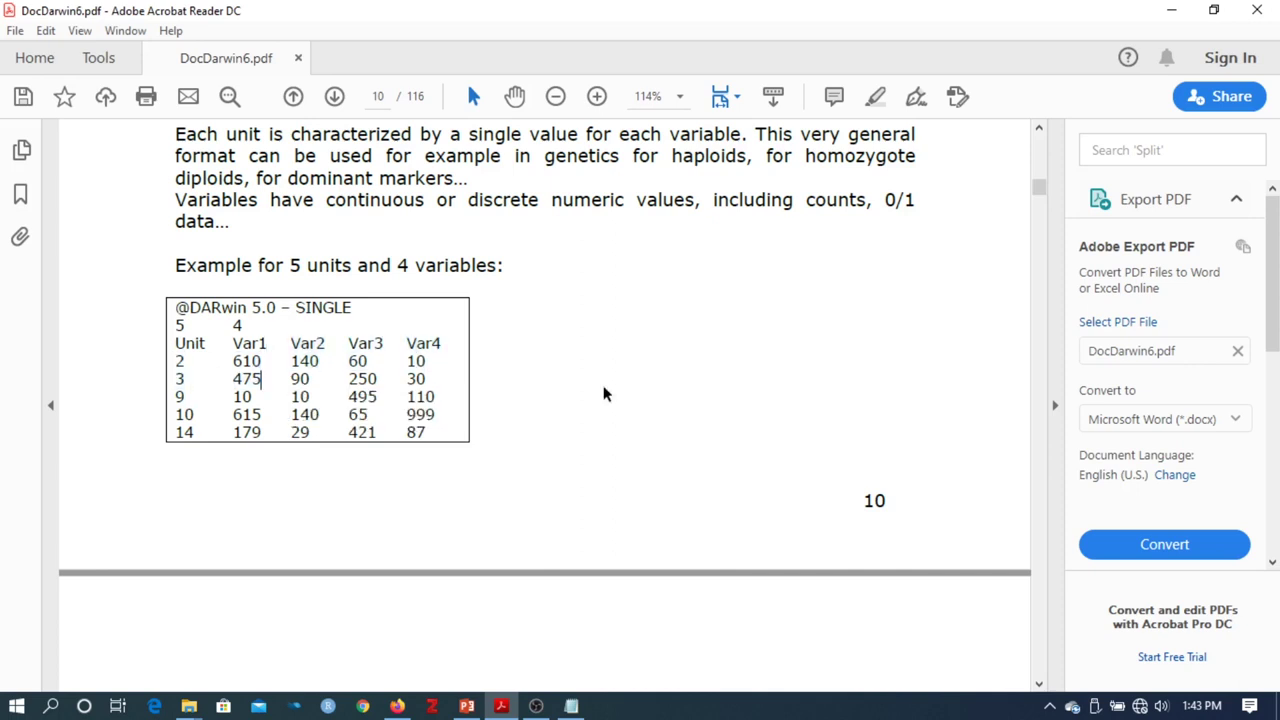
Move through the manual to the diploid ALLELIC example on page 11.
drag(1038, 187, 1038, 200)
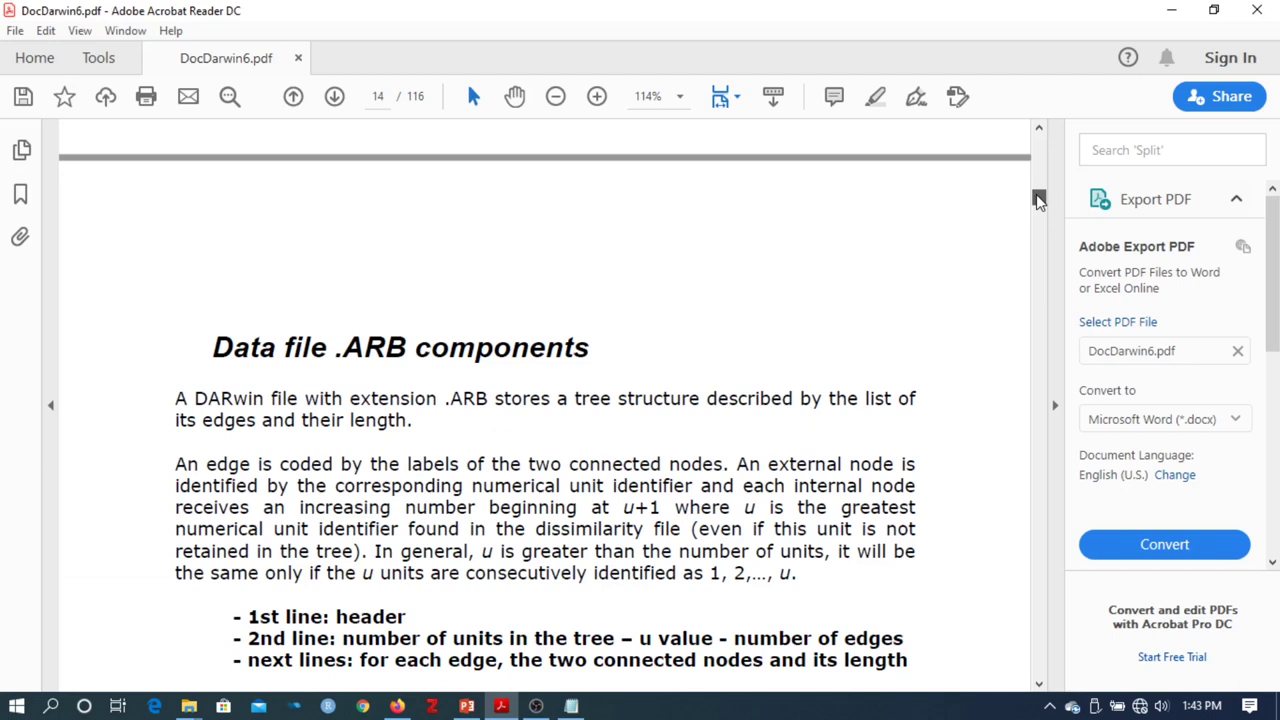
drag(1038, 200, 1038, 197)
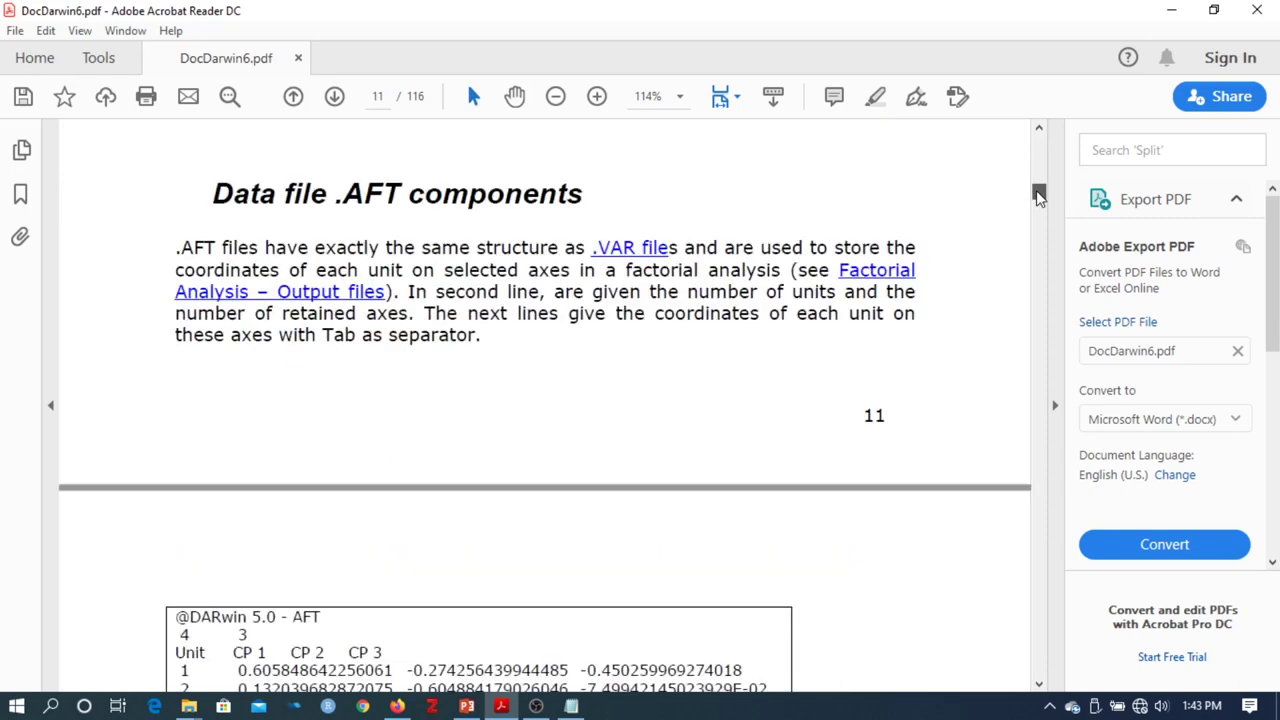
scroll(1038, 197, up, 3)
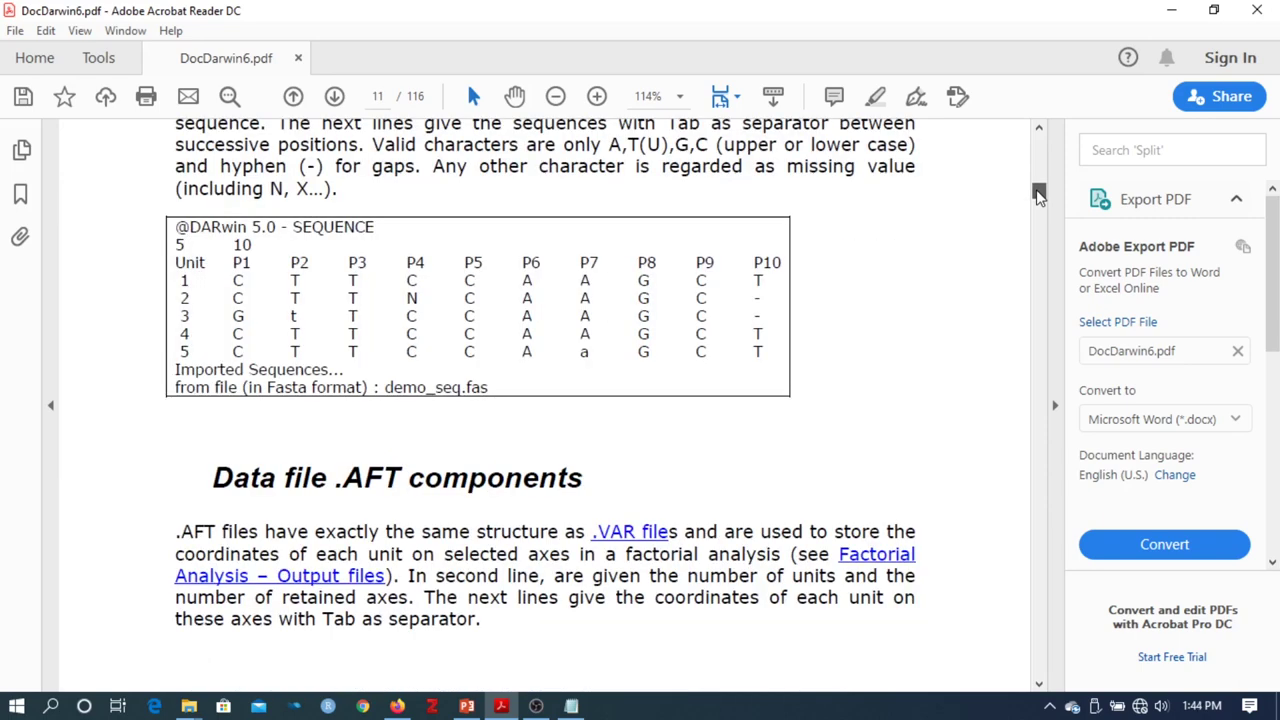
scroll(745, 405, up, 5)
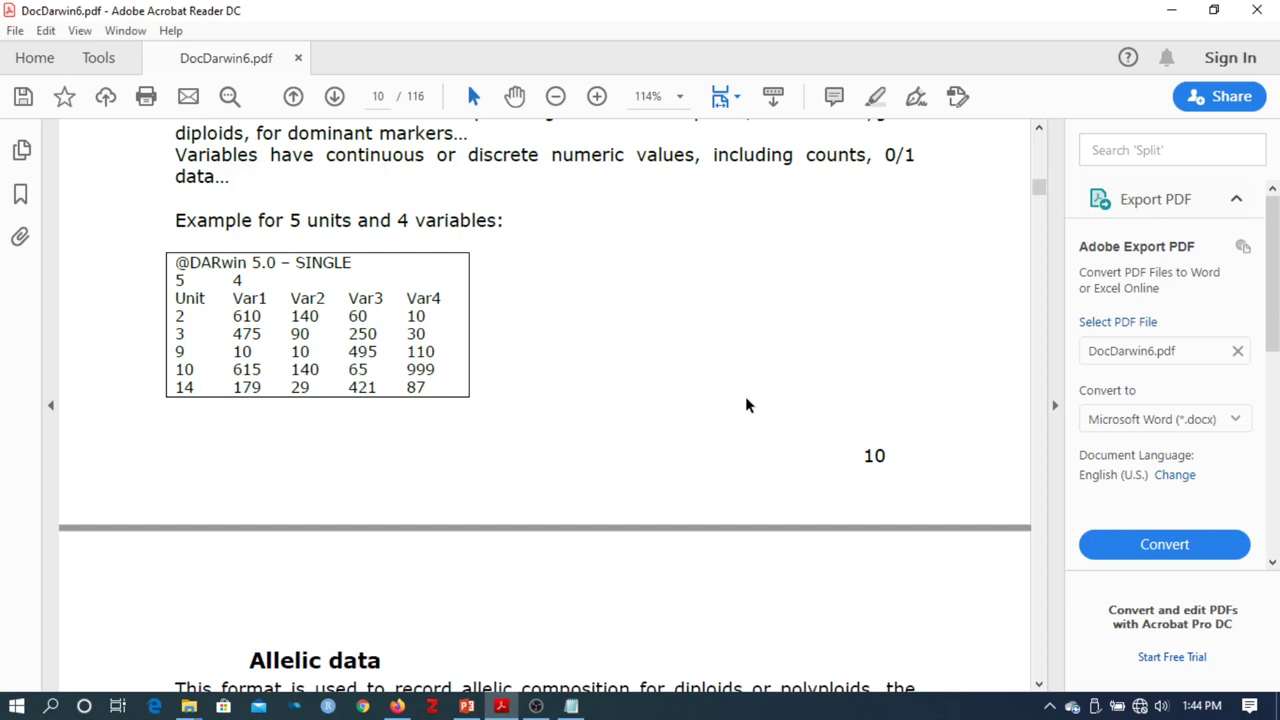
scroll(745, 405, down, 5)
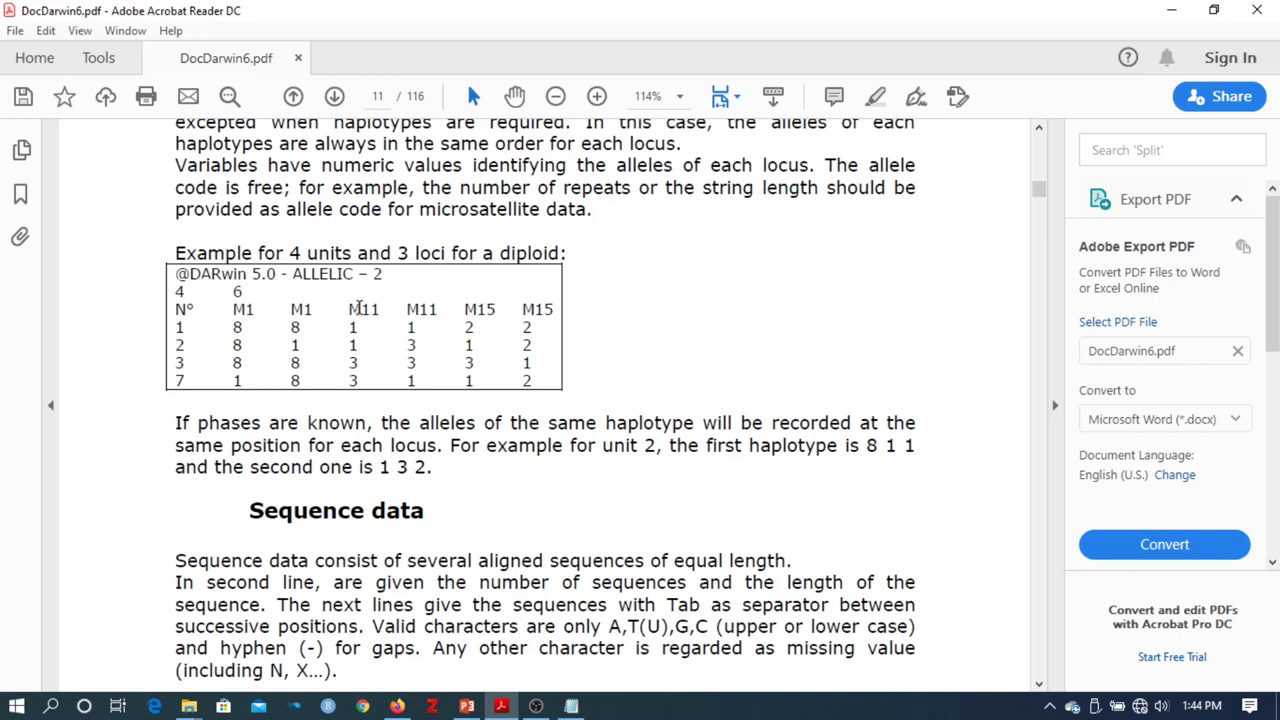
Highlight the ALLELIC table's M15 locus headers and first allele rows, then reach the SEQUENCE example.
drag(556, 310, 463, 310)
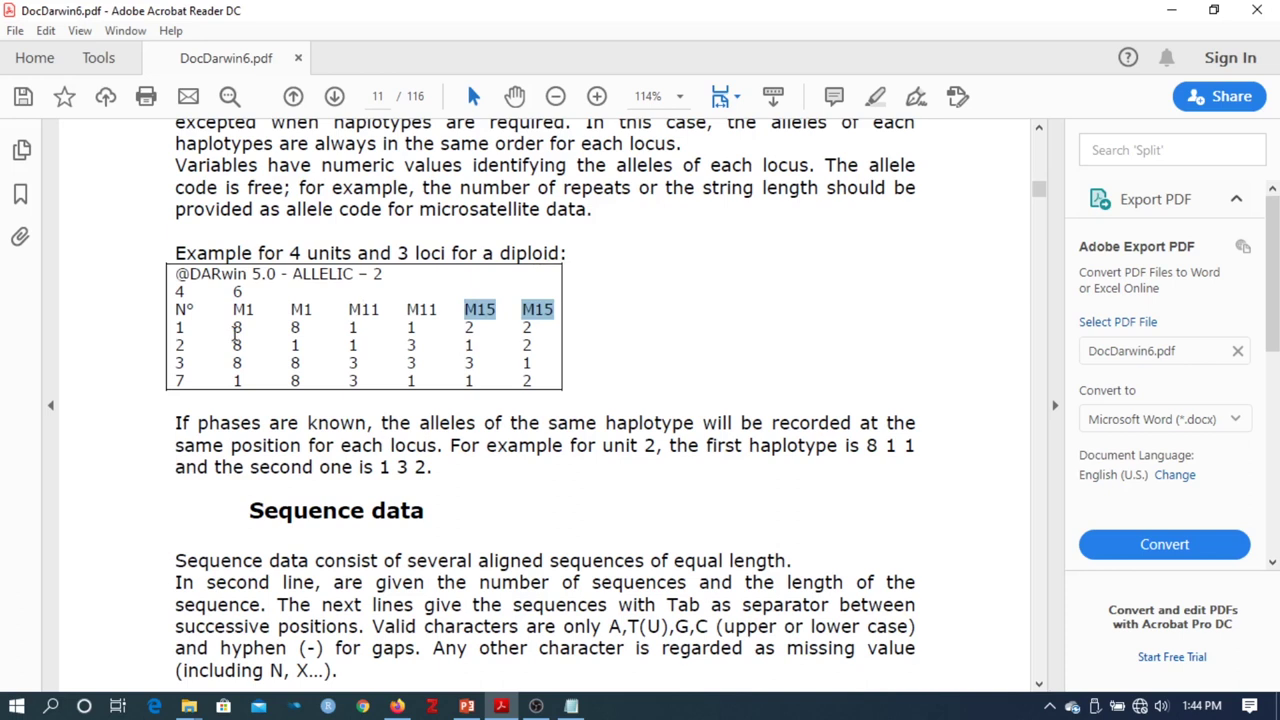
drag(236, 330, 301, 346)
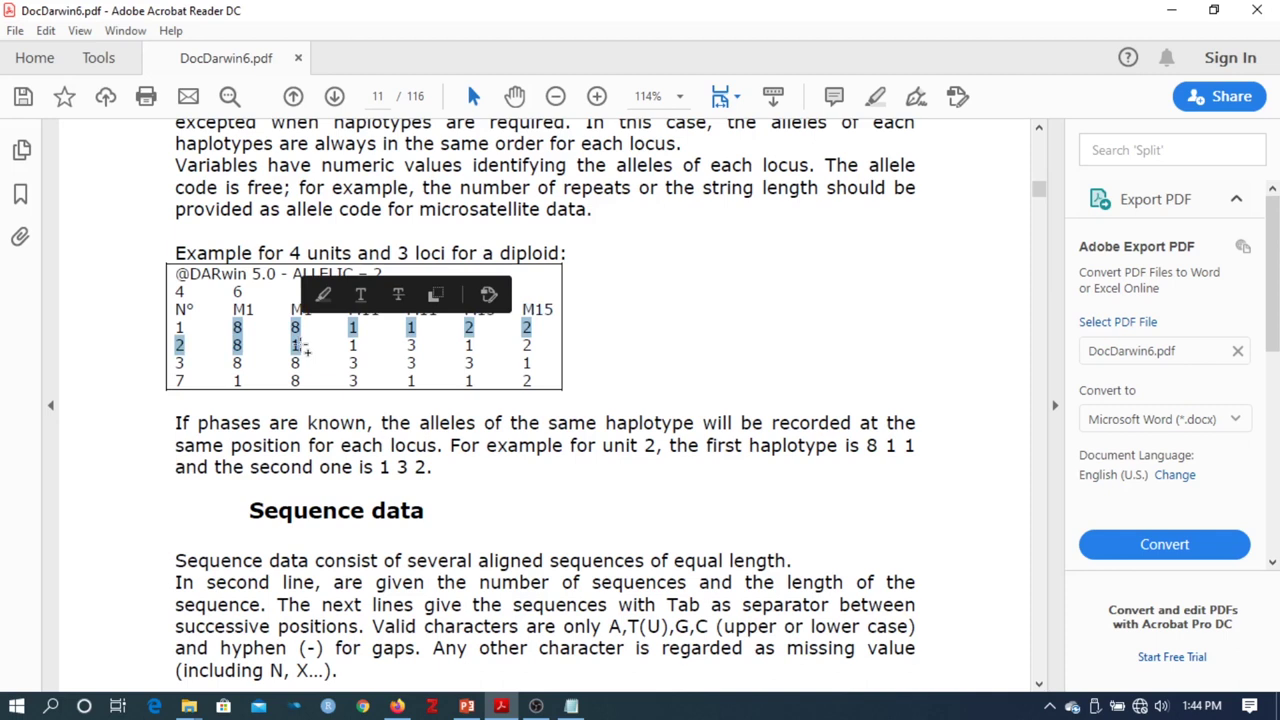
click(278, 344)
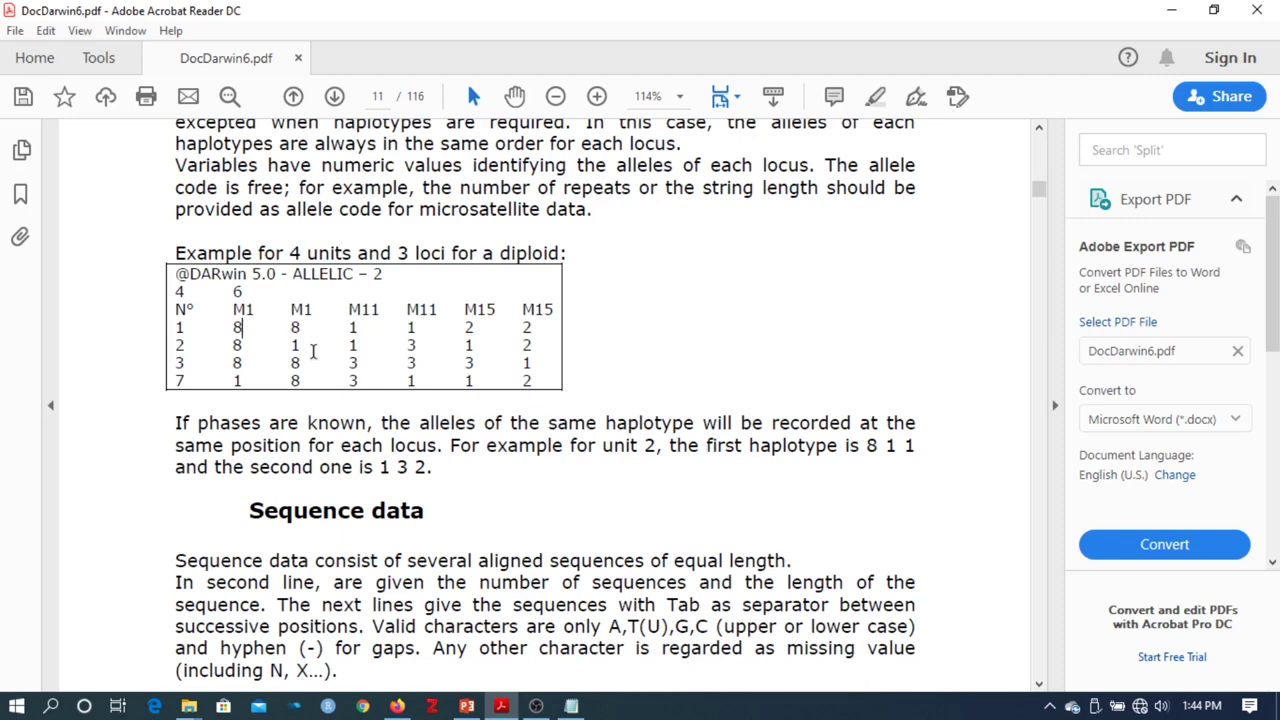
scroll(535, 456, down, 5)
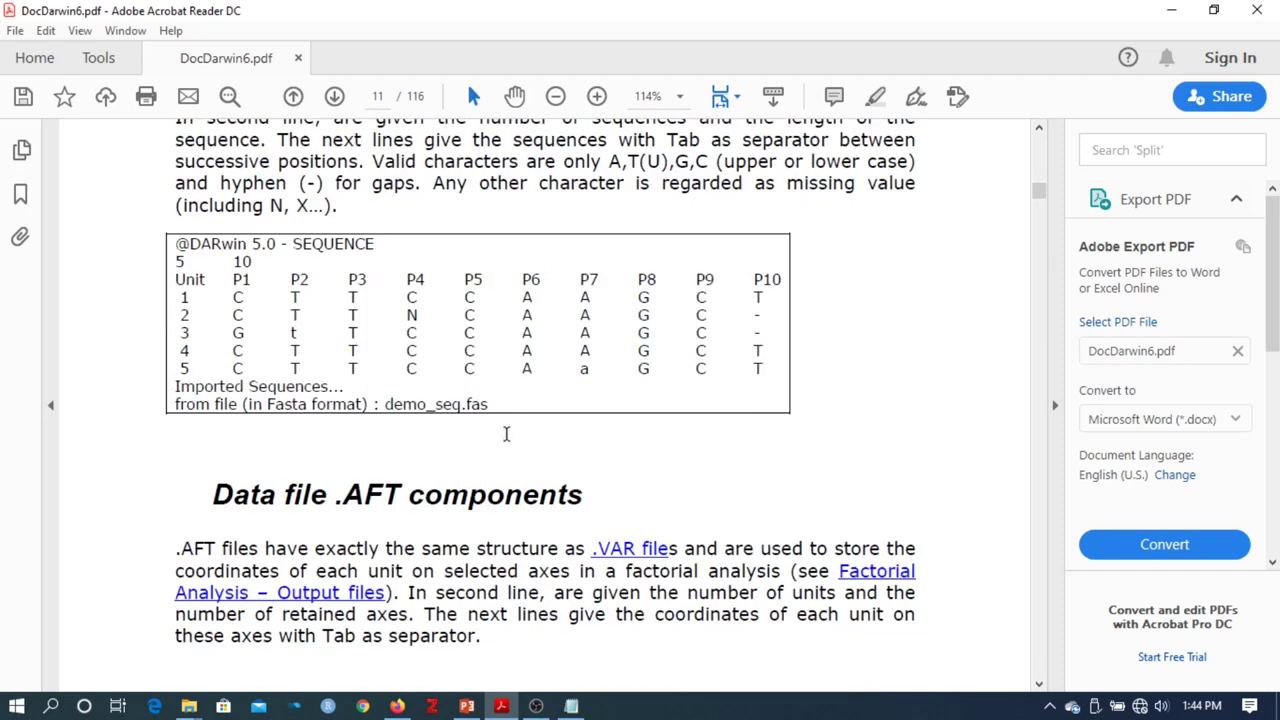
scroll(506, 434, up, 2)
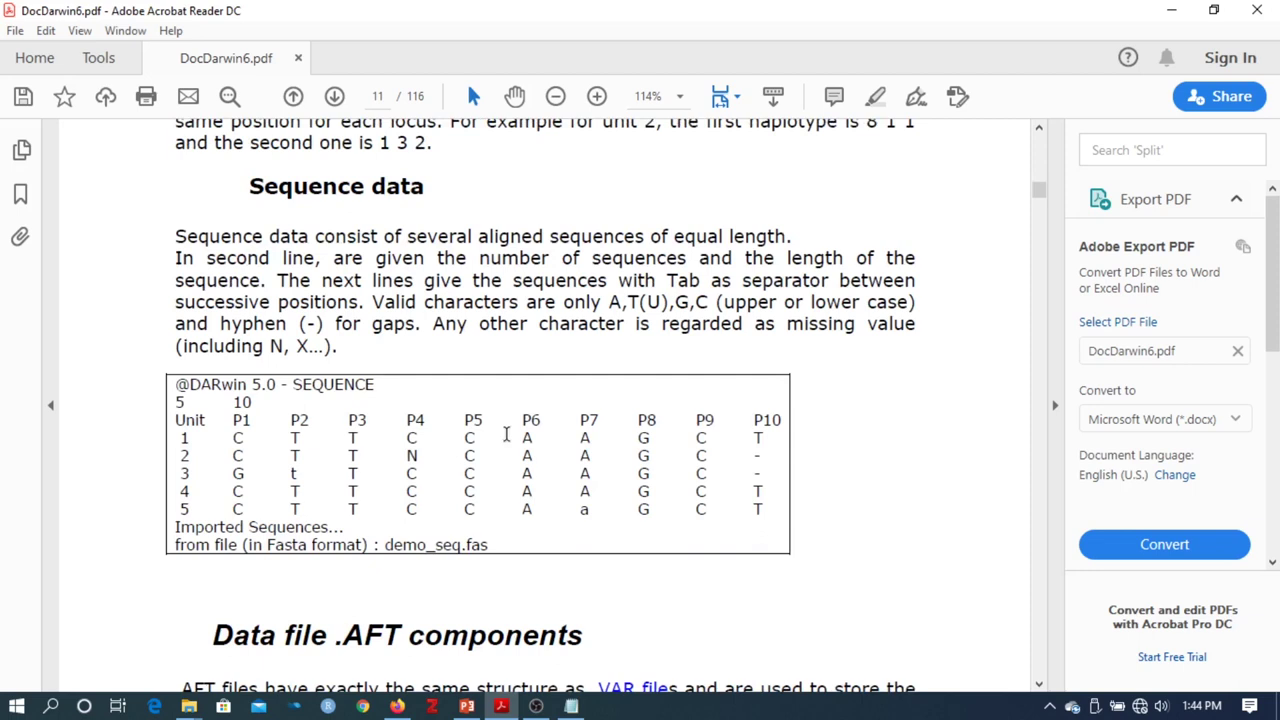
Scroll down through the Importation / Exportation section, then minimize Acrobat Reader to return to Notepad.
scroll(563, 463, down, 1)
scroll(563, 463, down, 1)
scroll(563, 463, down, 1)
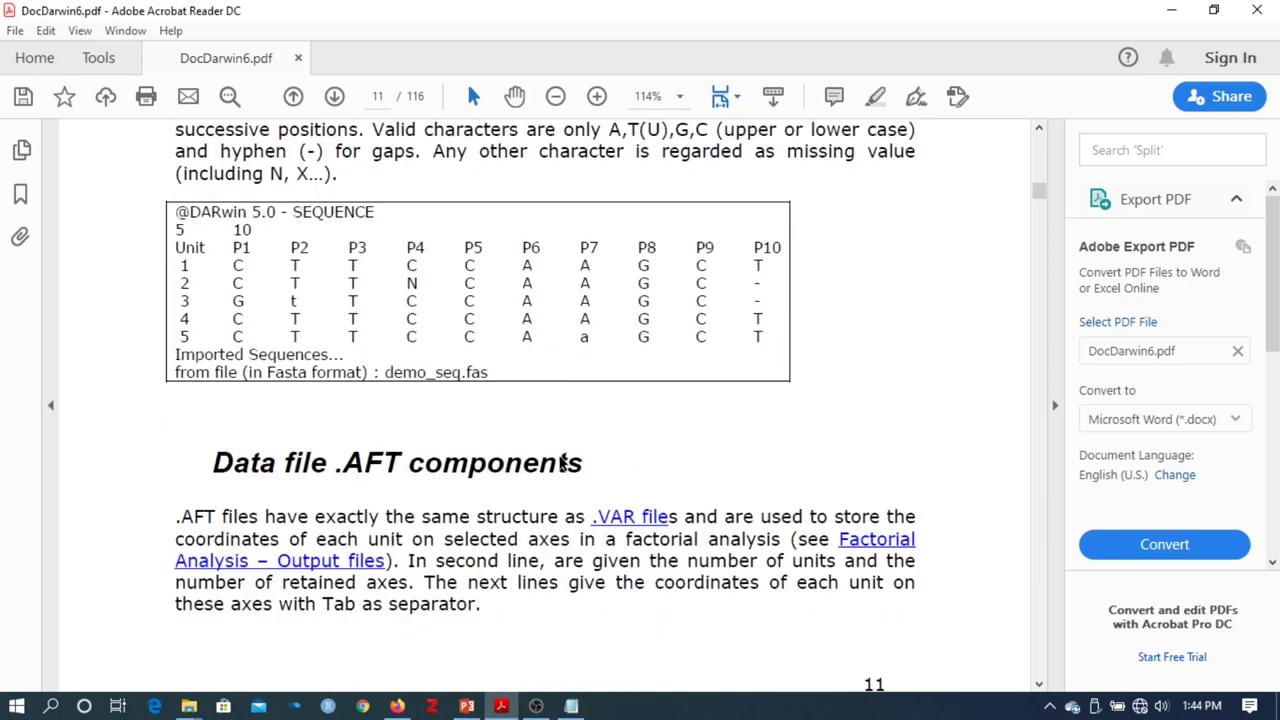
scroll(562, 463, down, 10)
scroll(562, 463, down, 3)
scroll(562, 463, down, 5)
scroll(562, 463, down, 8)
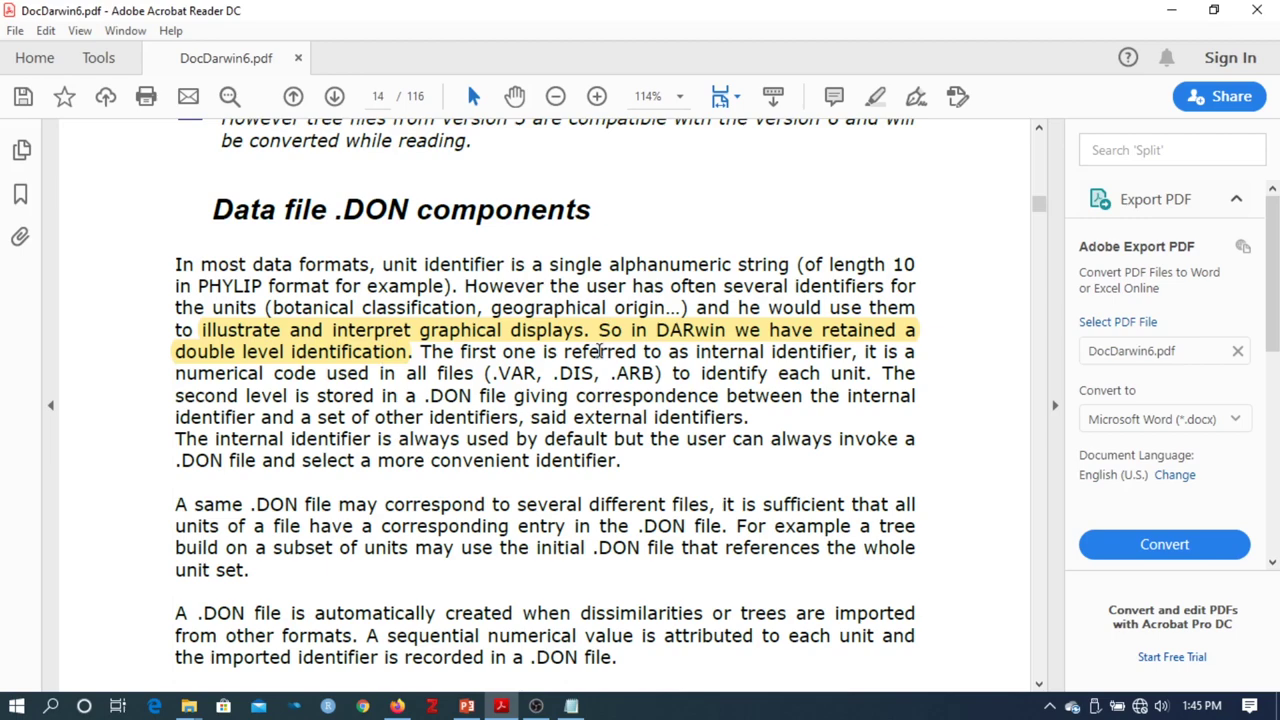
scroll(599, 350, down, 5)
scroll(599, 350, down, 5)
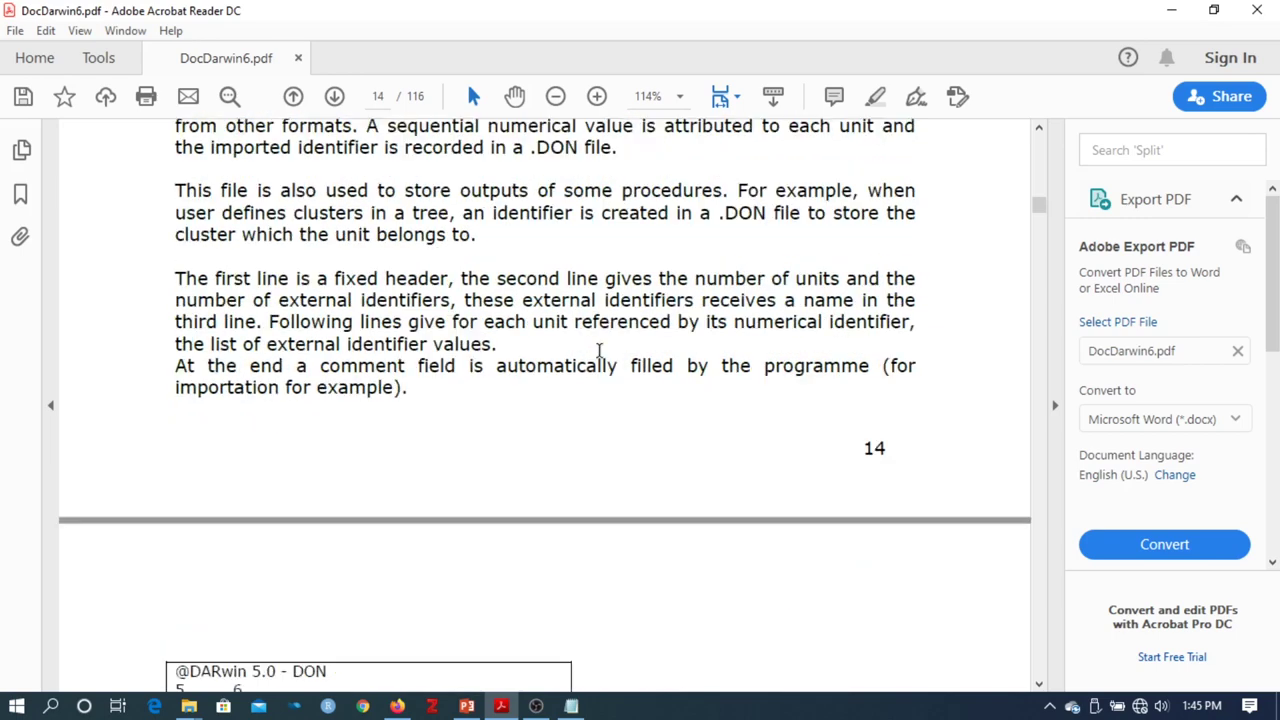
scroll(599, 350, down, 8)
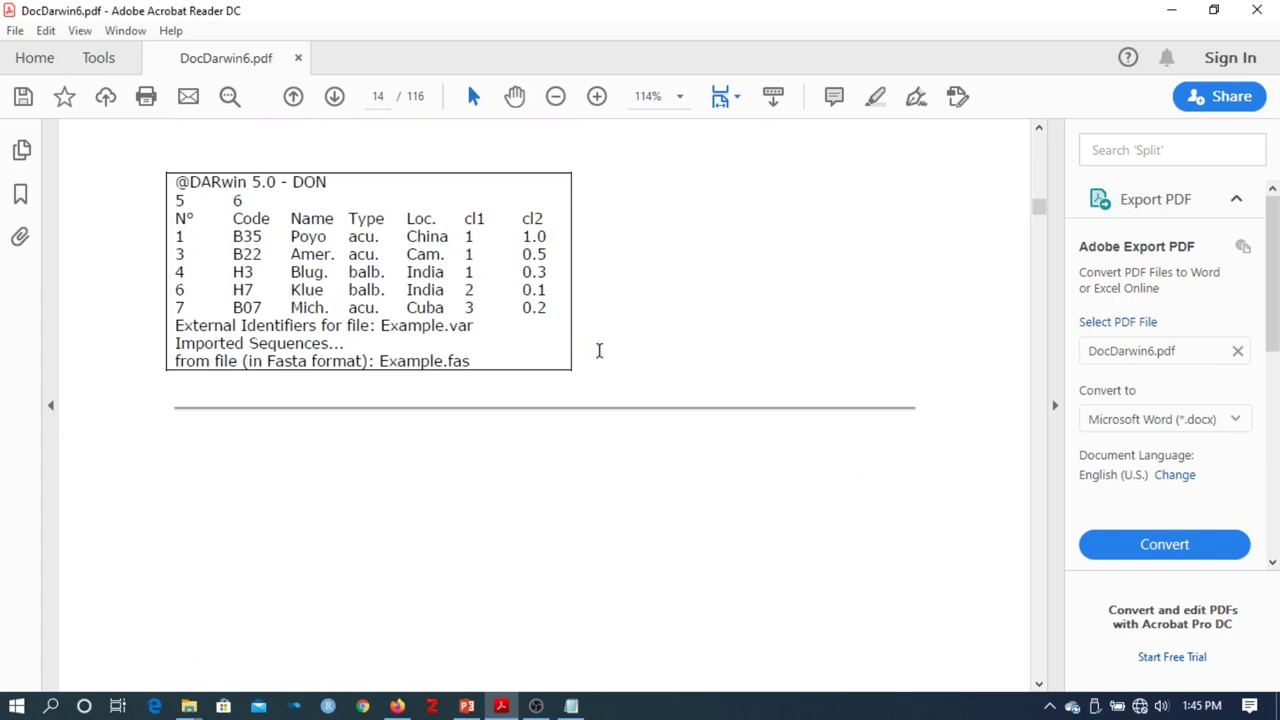
scroll(599, 350, down, 5)
scroll(599, 350, down, 2)
scroll(599, 350, down, 10)
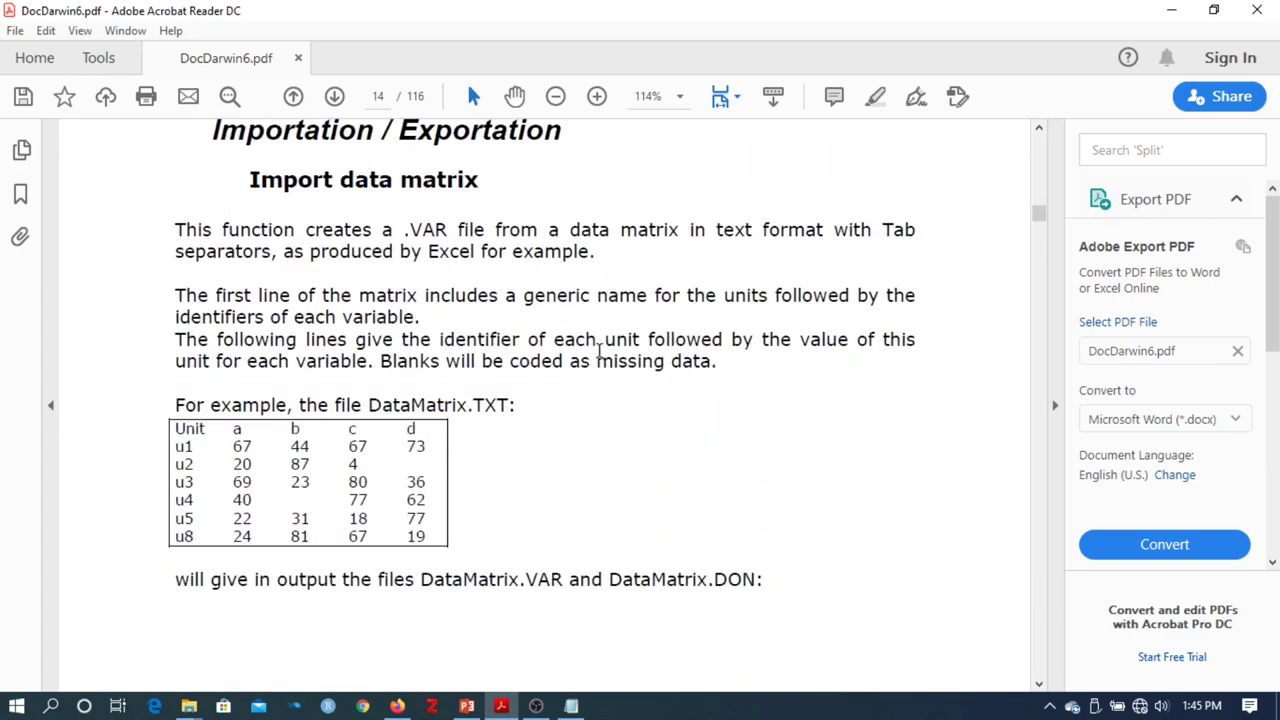
scroll(599, 350, down, 5)
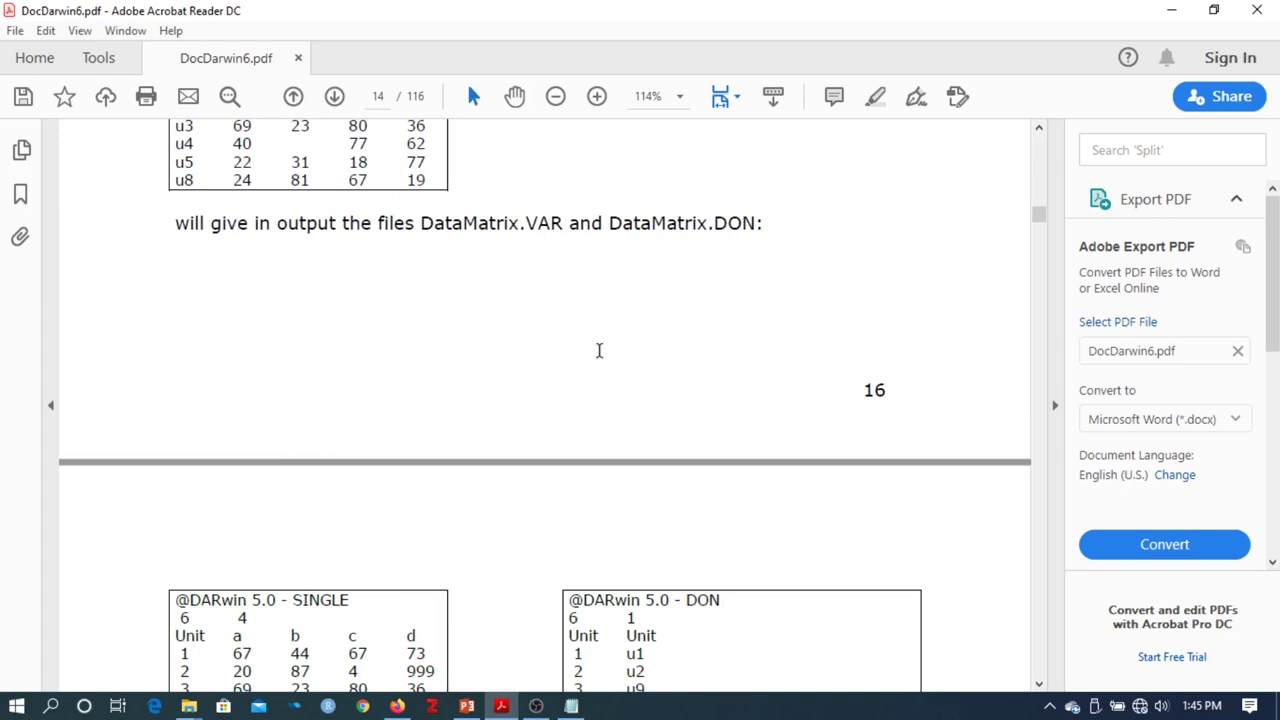
scroll(599, 350, down, 10)
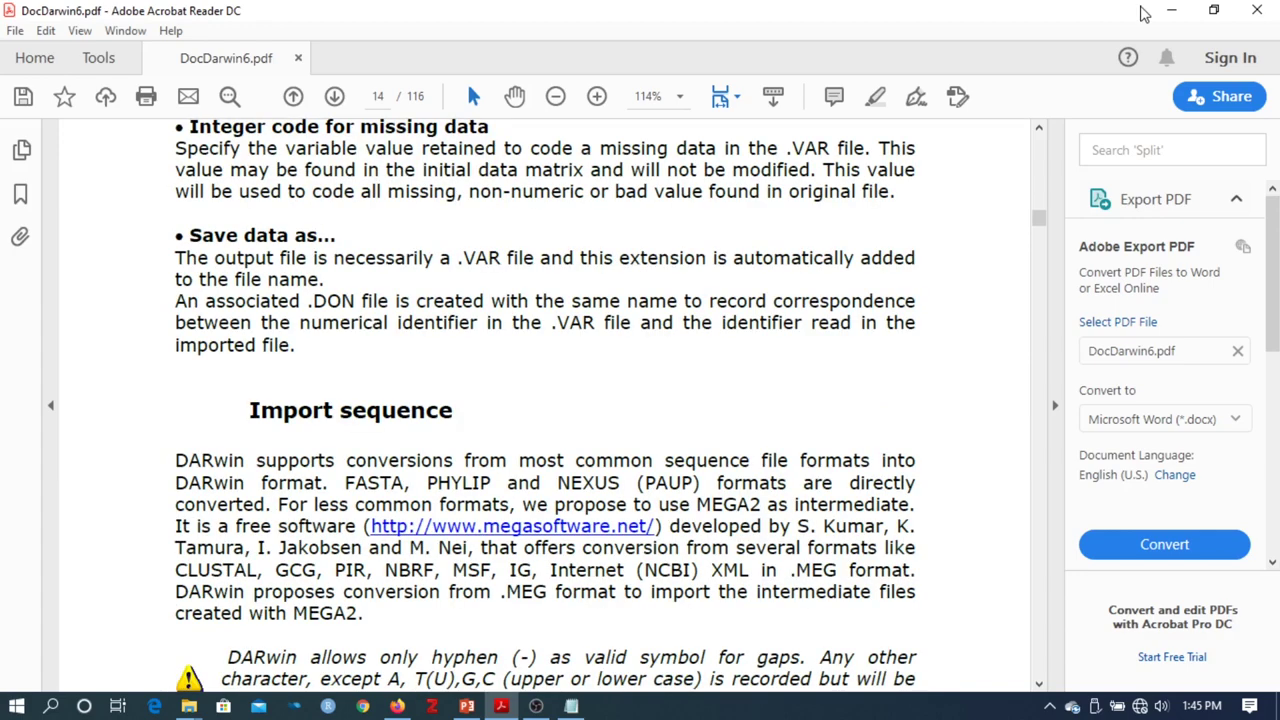
click(1171, 10)
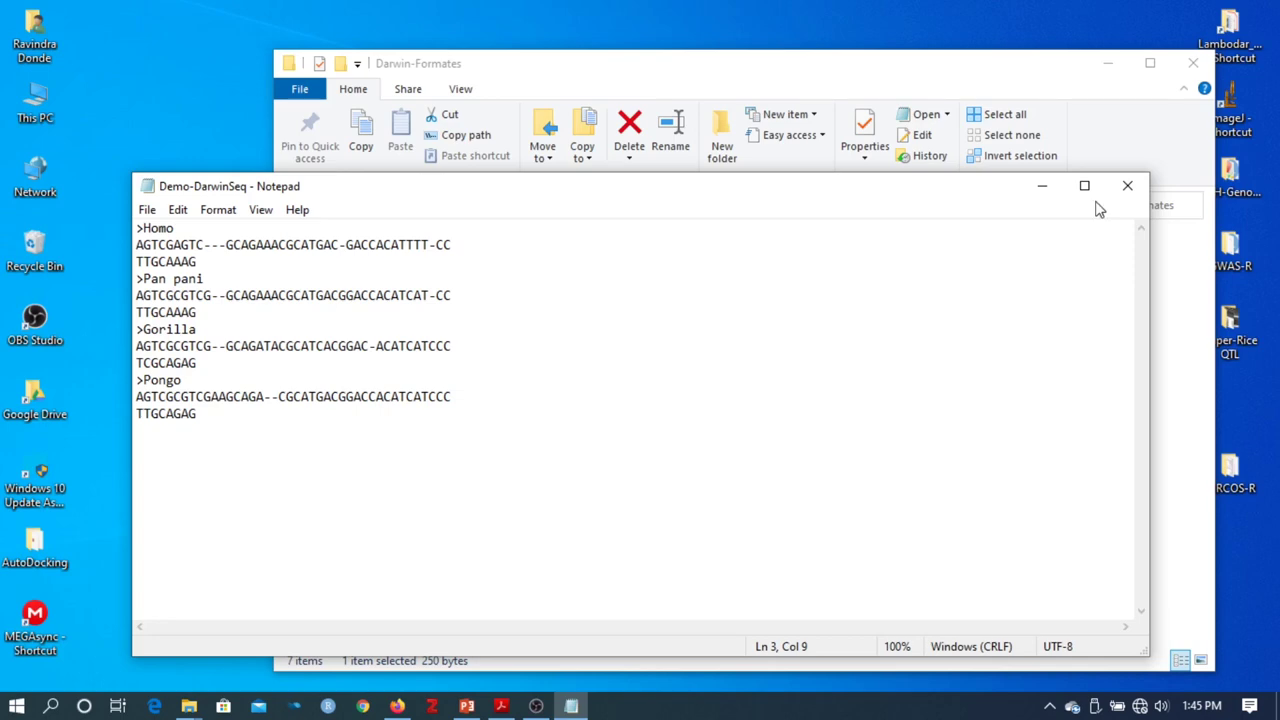
Close Notepad and delete Demo-DarwinBi and Demo-Darwin-Sngle from the Darwin-Formates folder.
click(1127, 185)
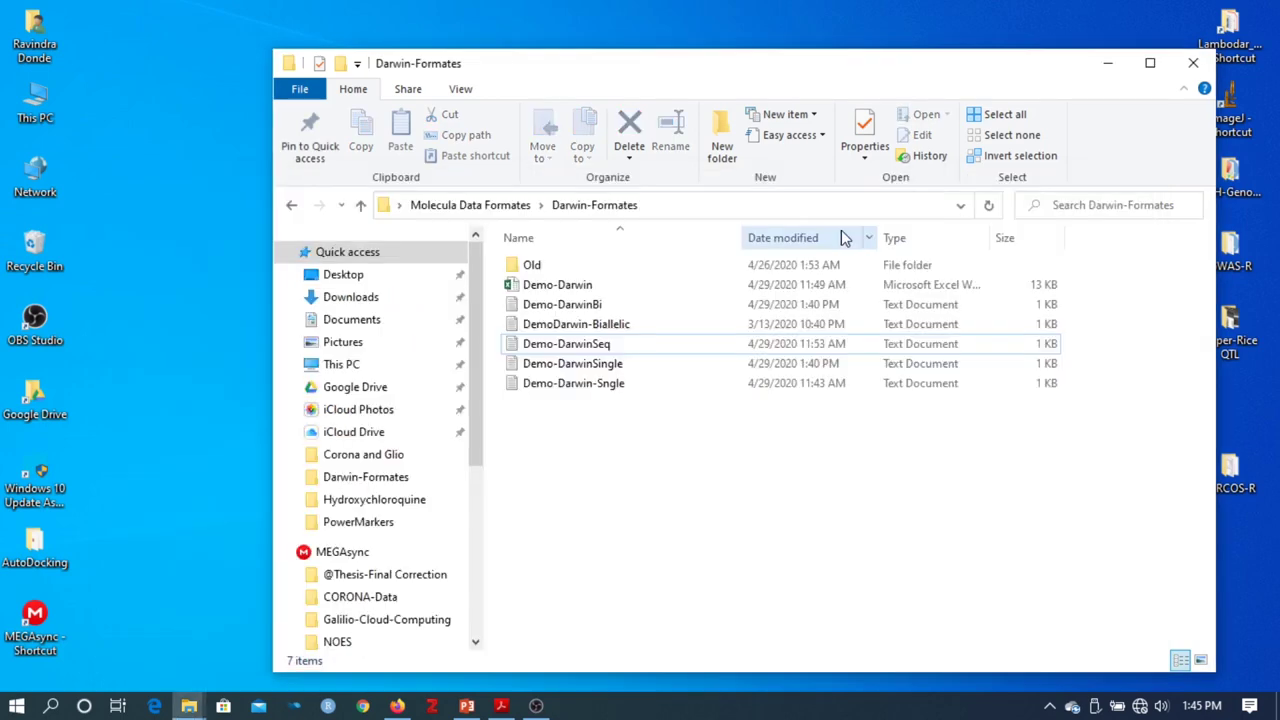
drag(870, 77, 634, 106)
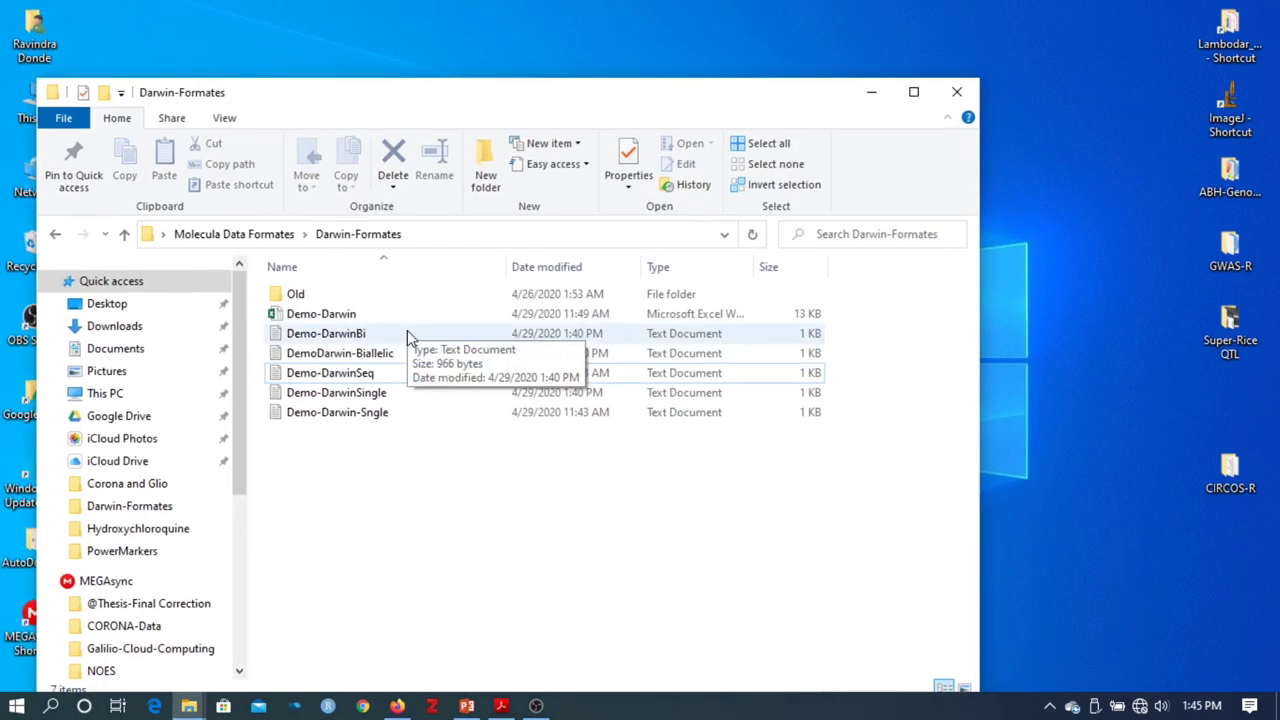
click(399, 334)
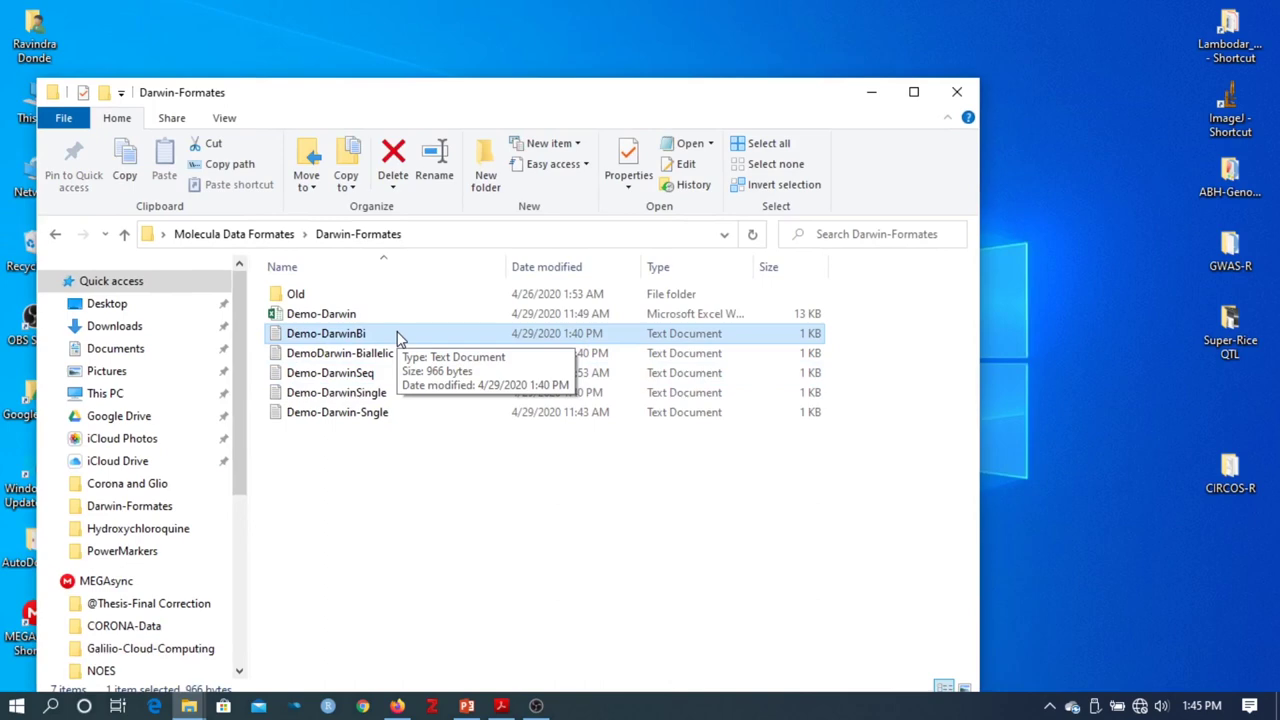
key(Delete)
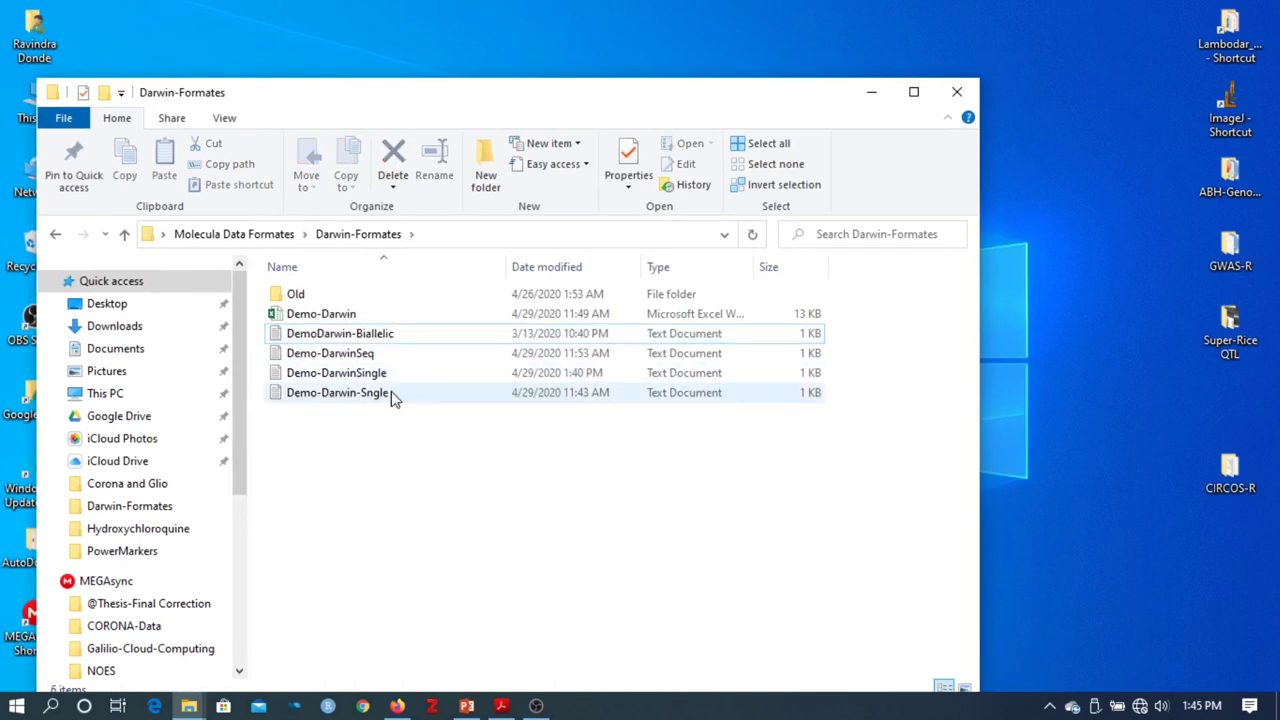
click(391, 393)
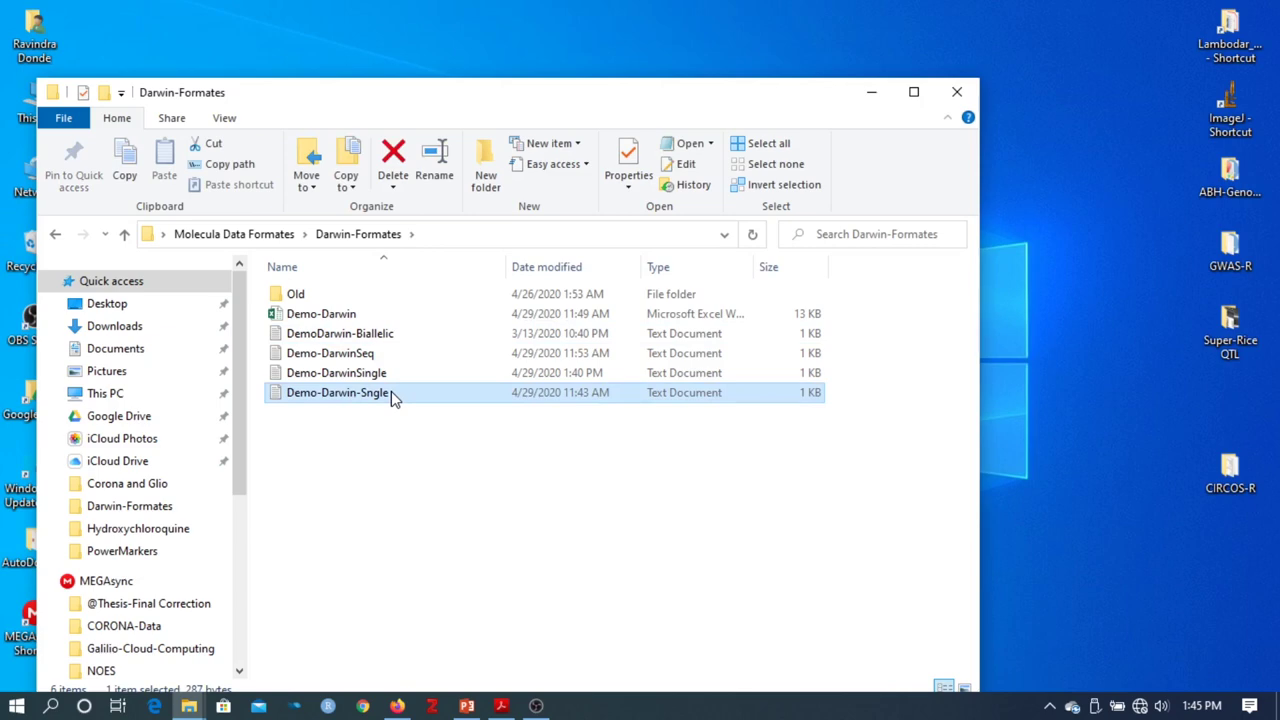
key(Delete)
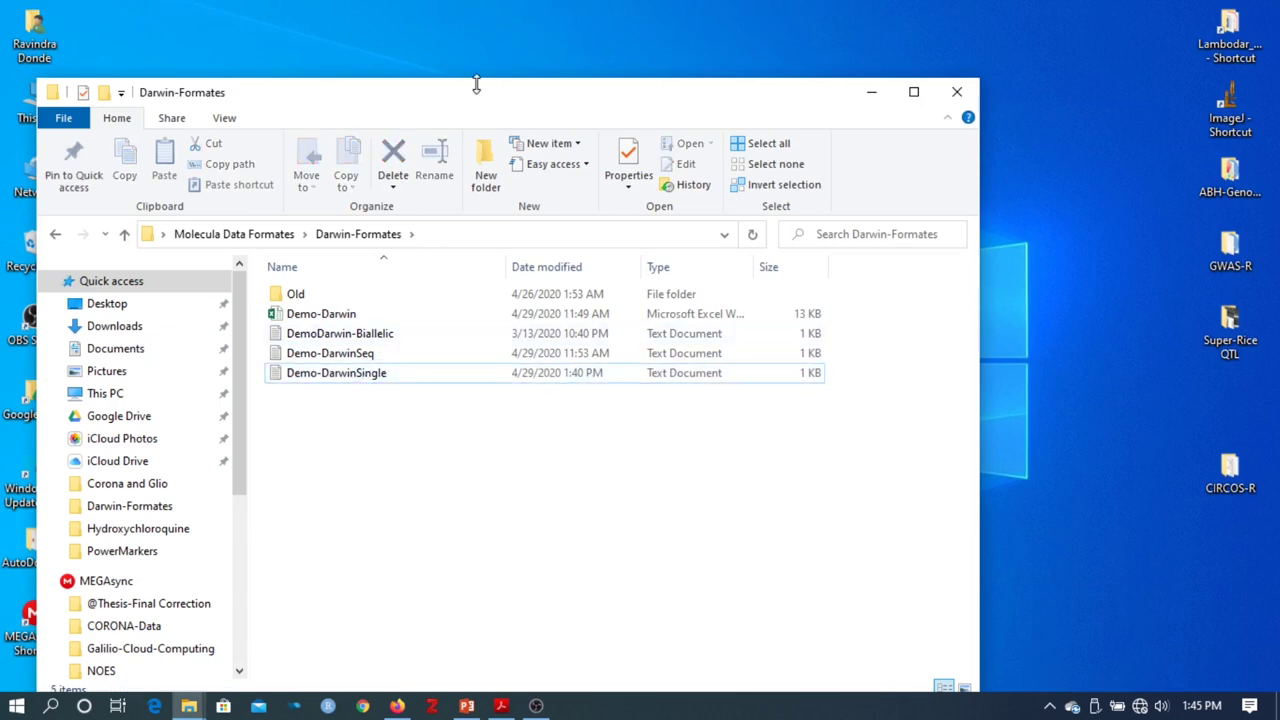
drag(476, 85, 645, 42)
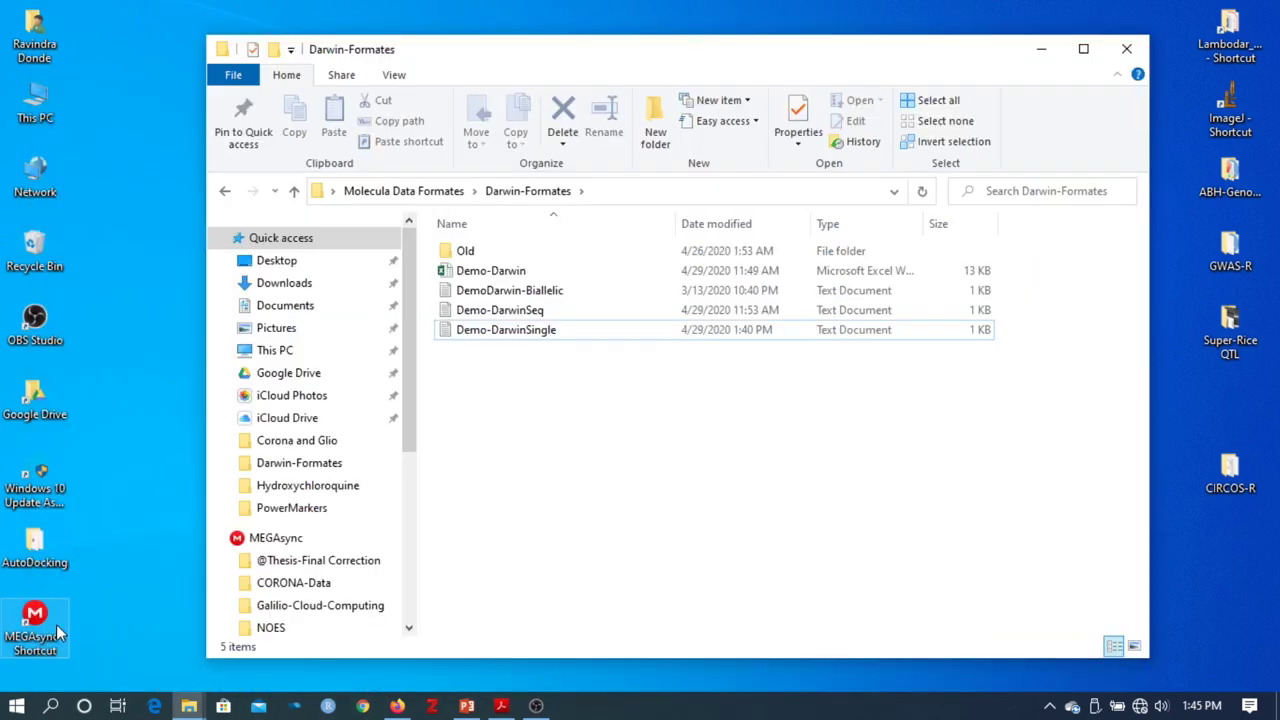
Start DARwin 6 from the Start menu, maximize it, and show the File menu.
click(17, 706)
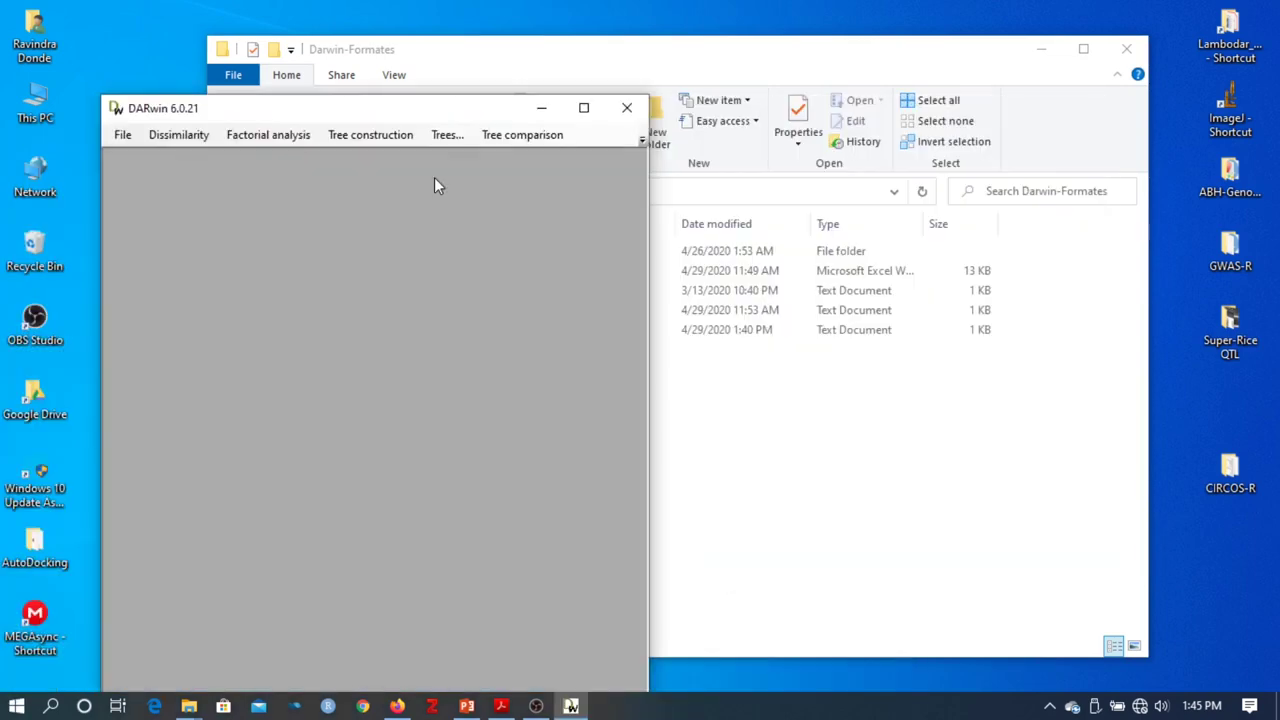
click(584, 107)
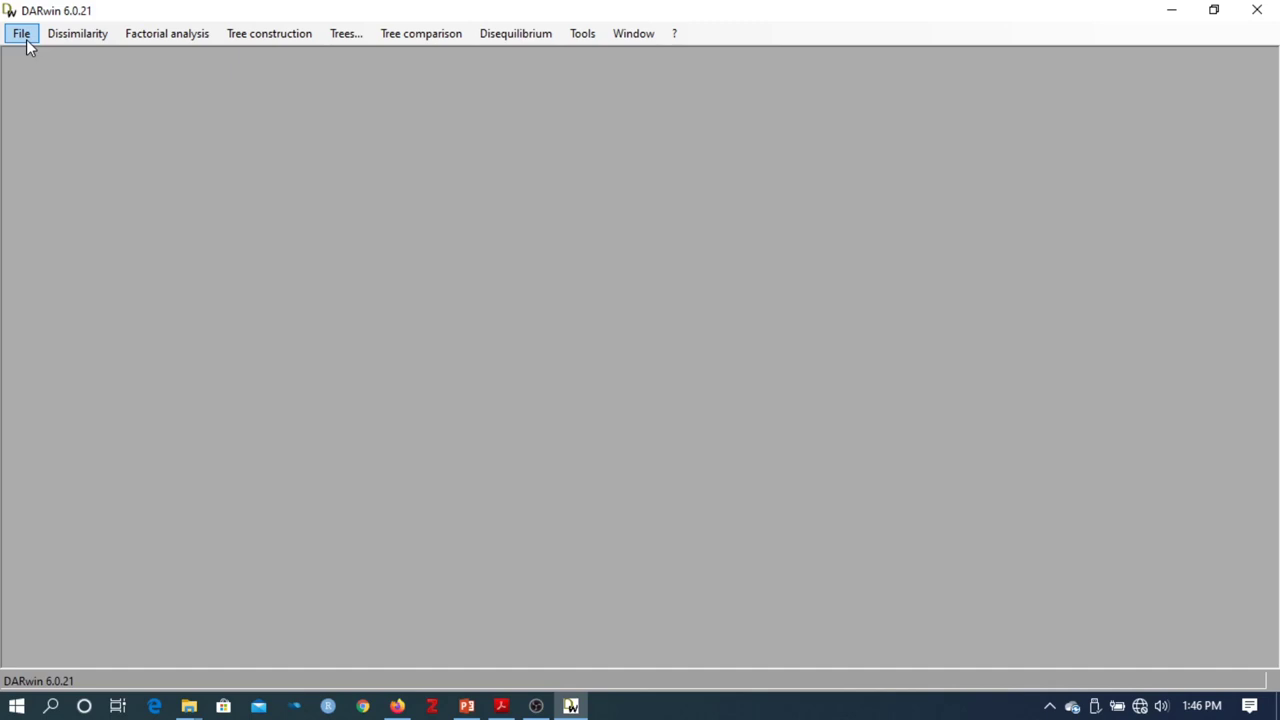
click(22, 34)
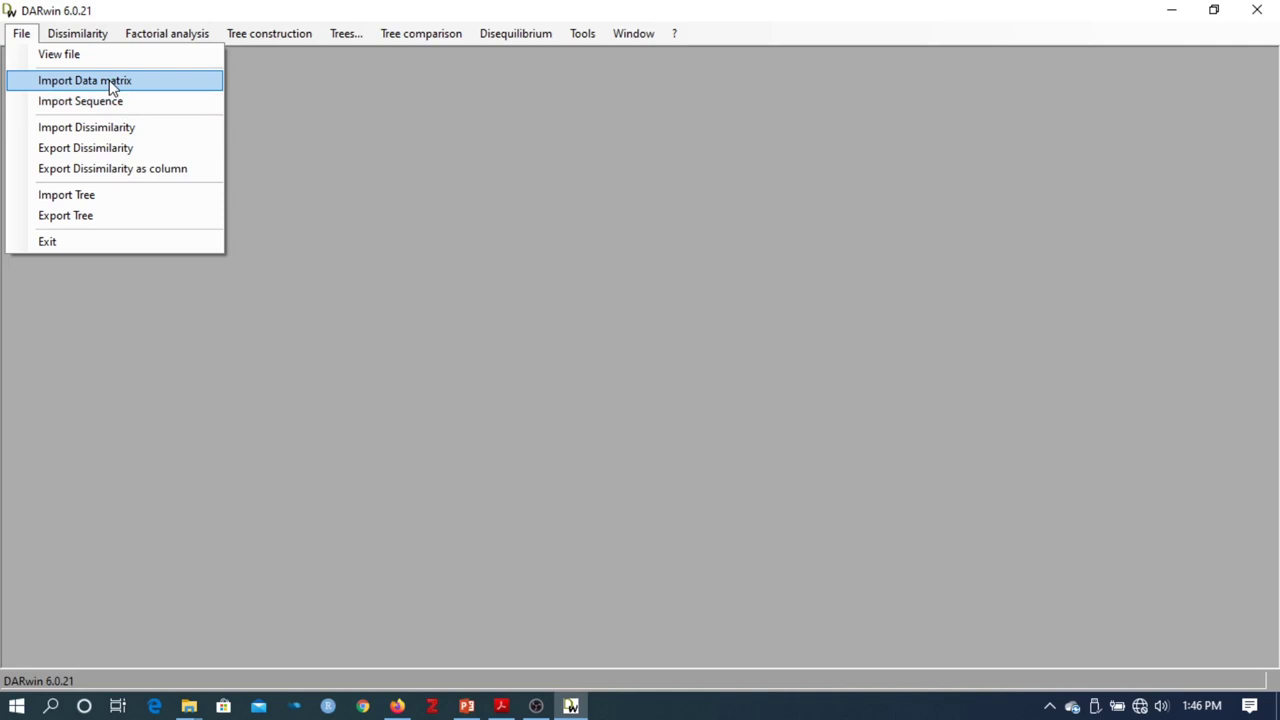
Import DemoDarwin-Biallelic.txt from Darwin-Formates as allelic data and start Save Data as .var.
click(112, 86)
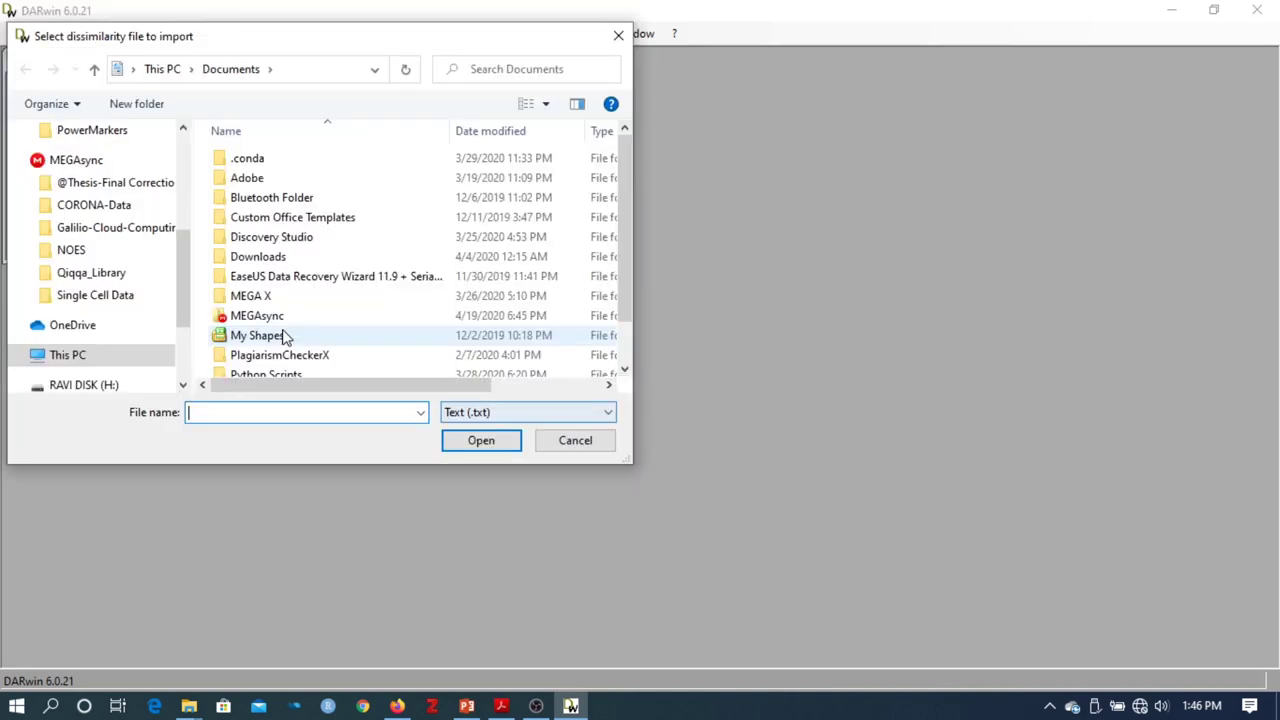
drag(185, 255, 165, 160)
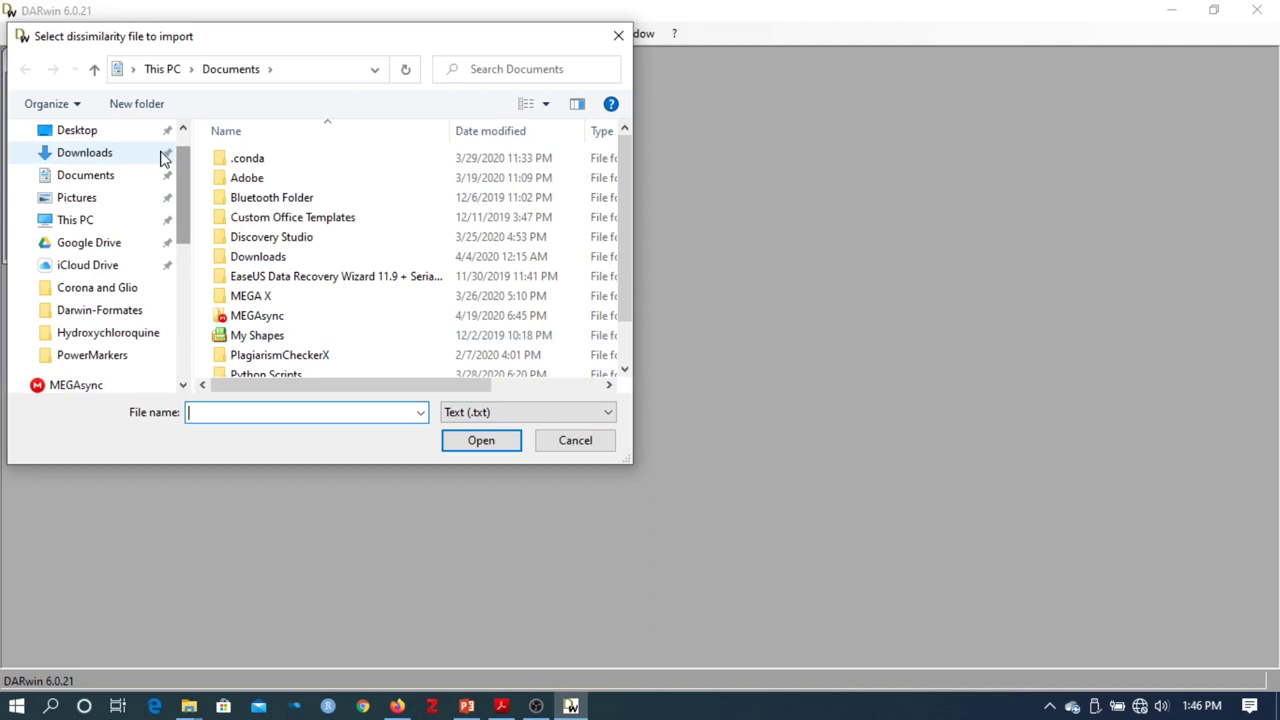
click(99, 310)
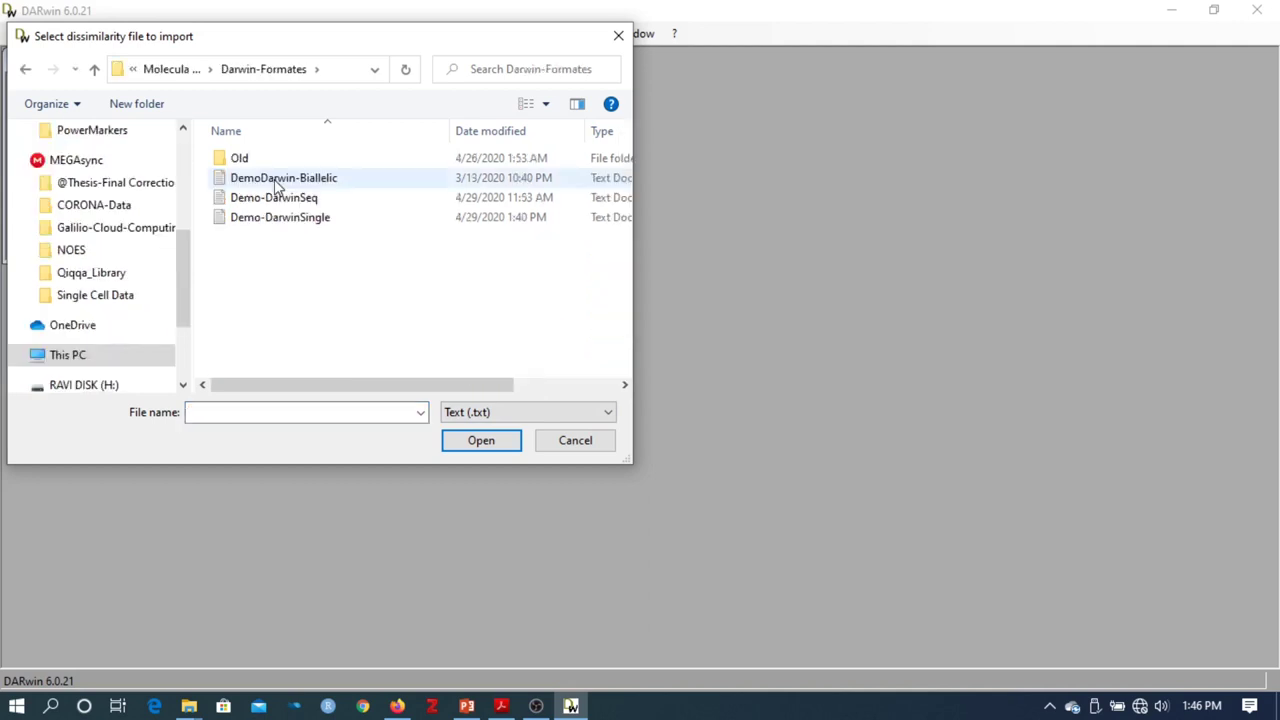
click(283, 178)
click(470, 446)
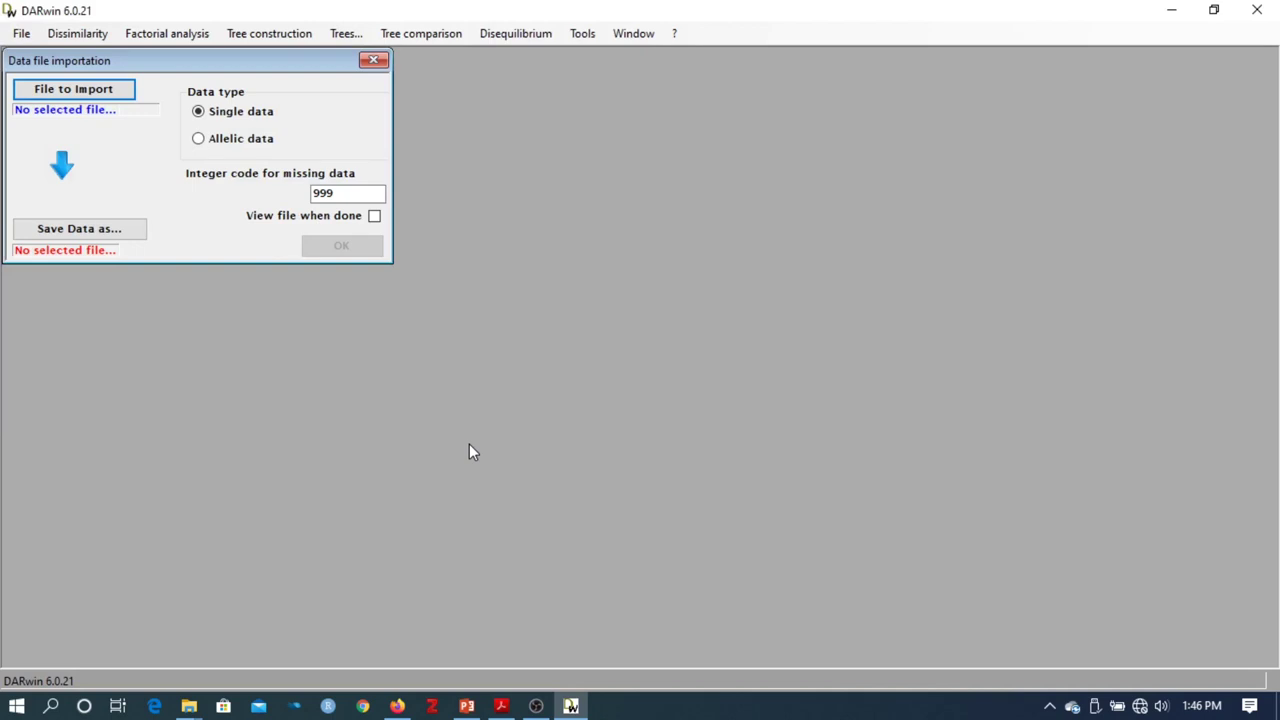
click(199, 142)
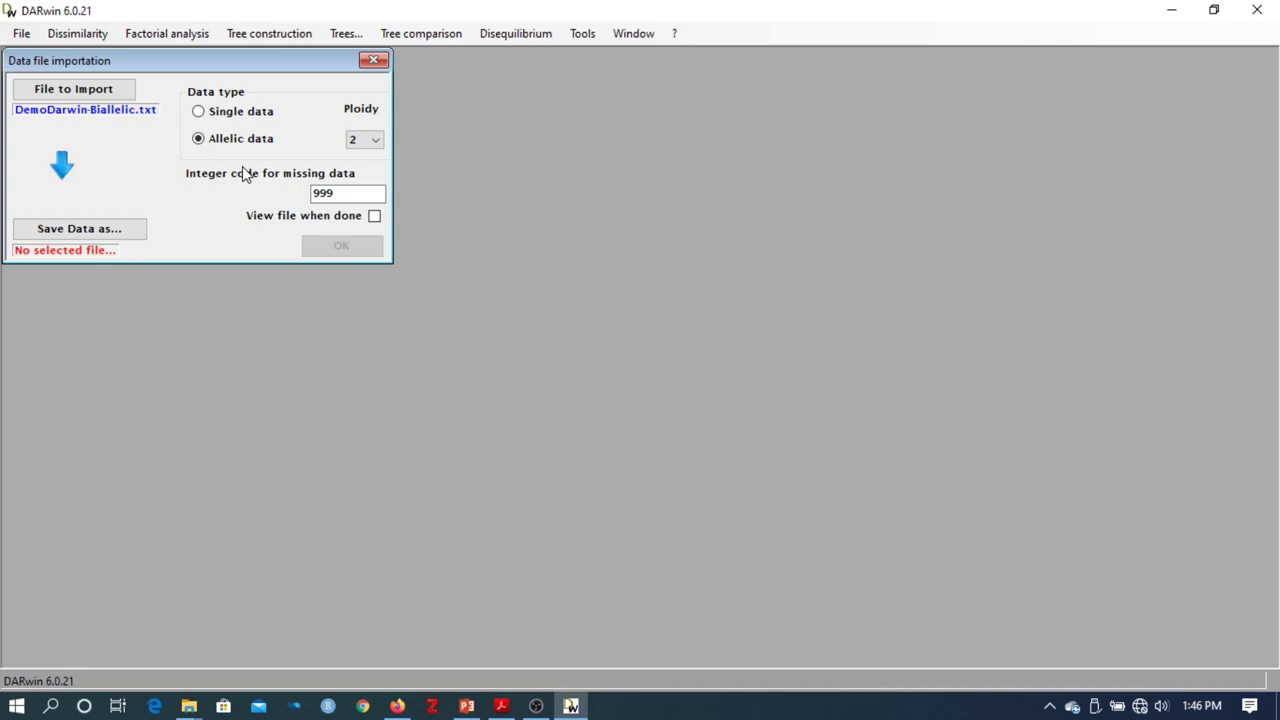
click(120, 228)
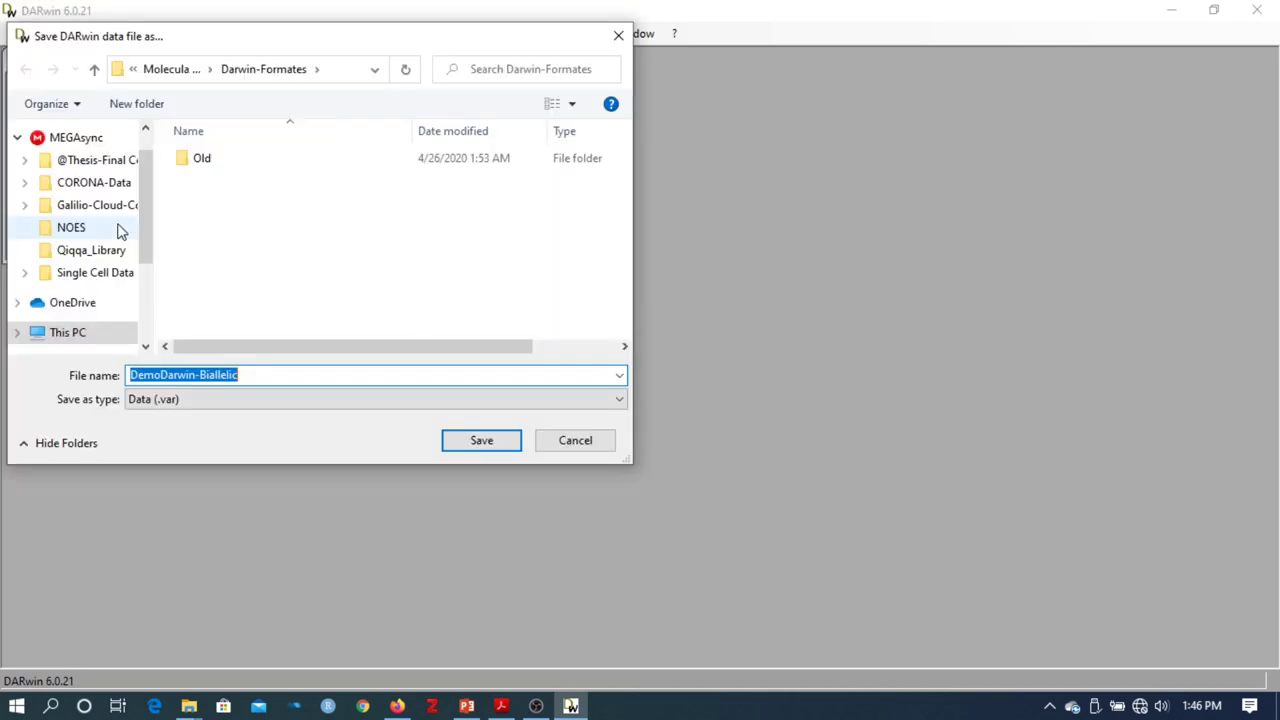
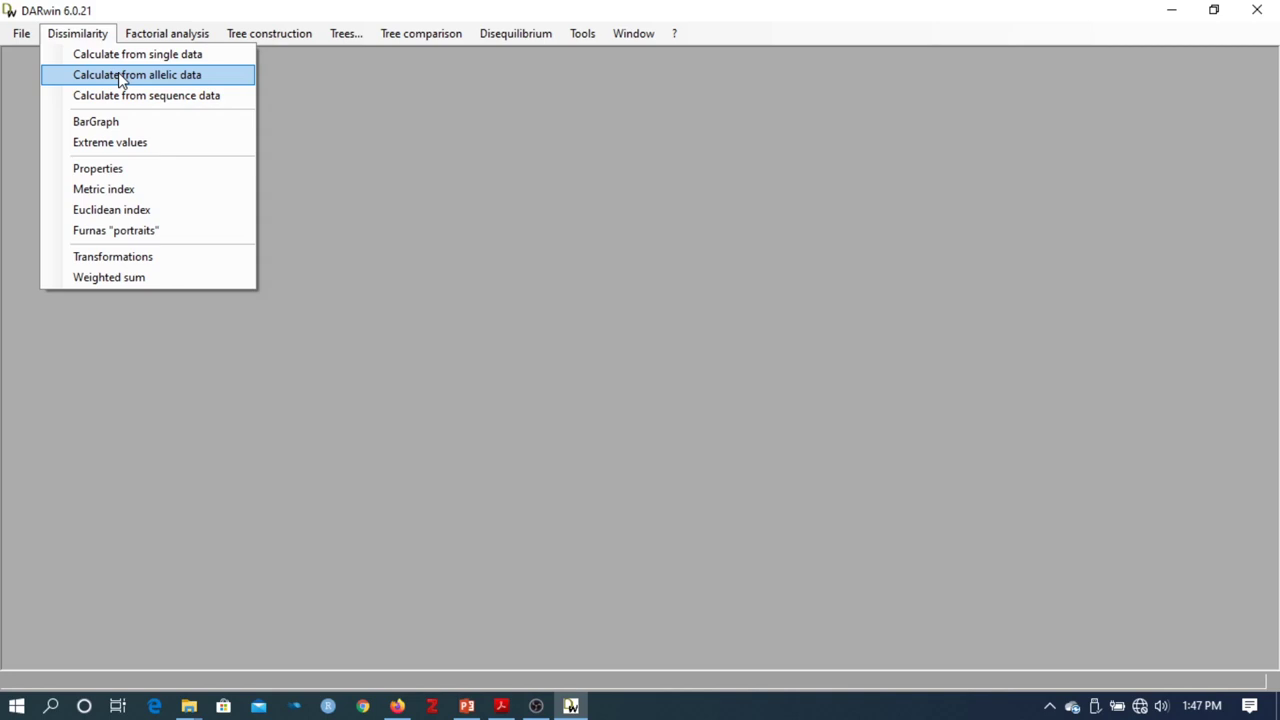
Import DemoDarwin-Biallelic as allelic data, replacing DemoDarwin-Biallelic.var, and view the resulting table.
click(120, 80)
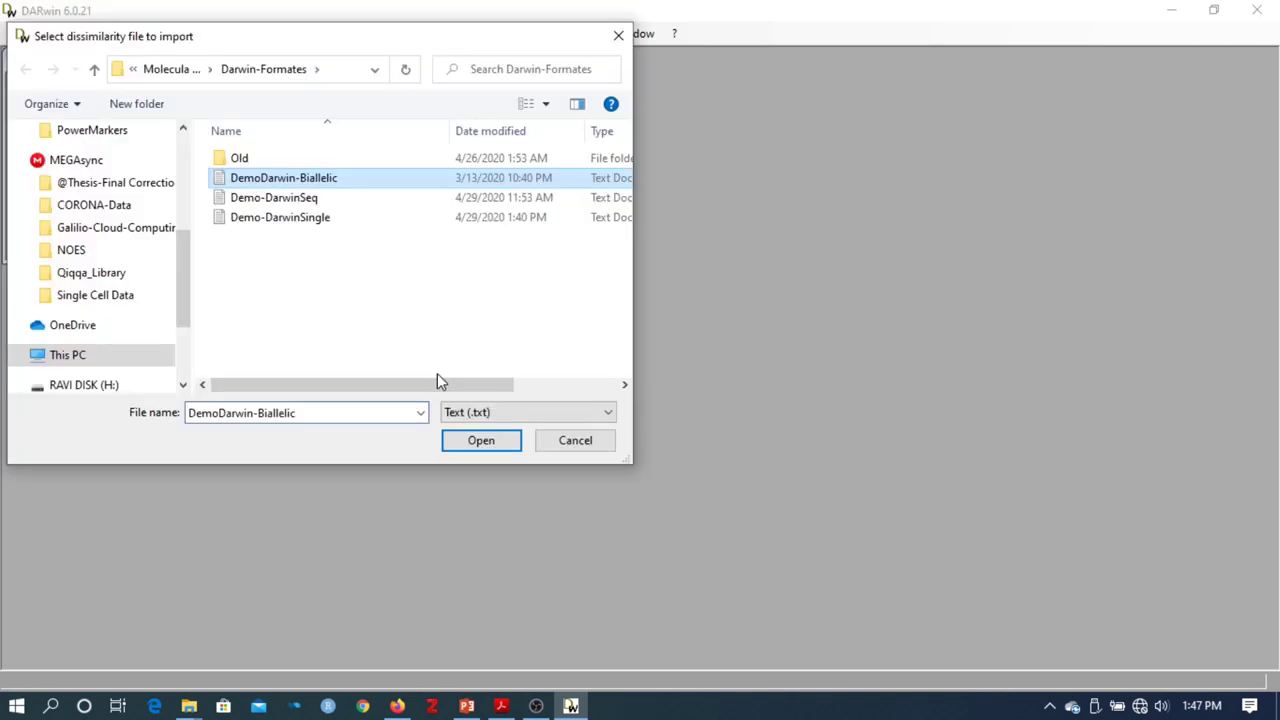
key(Return)
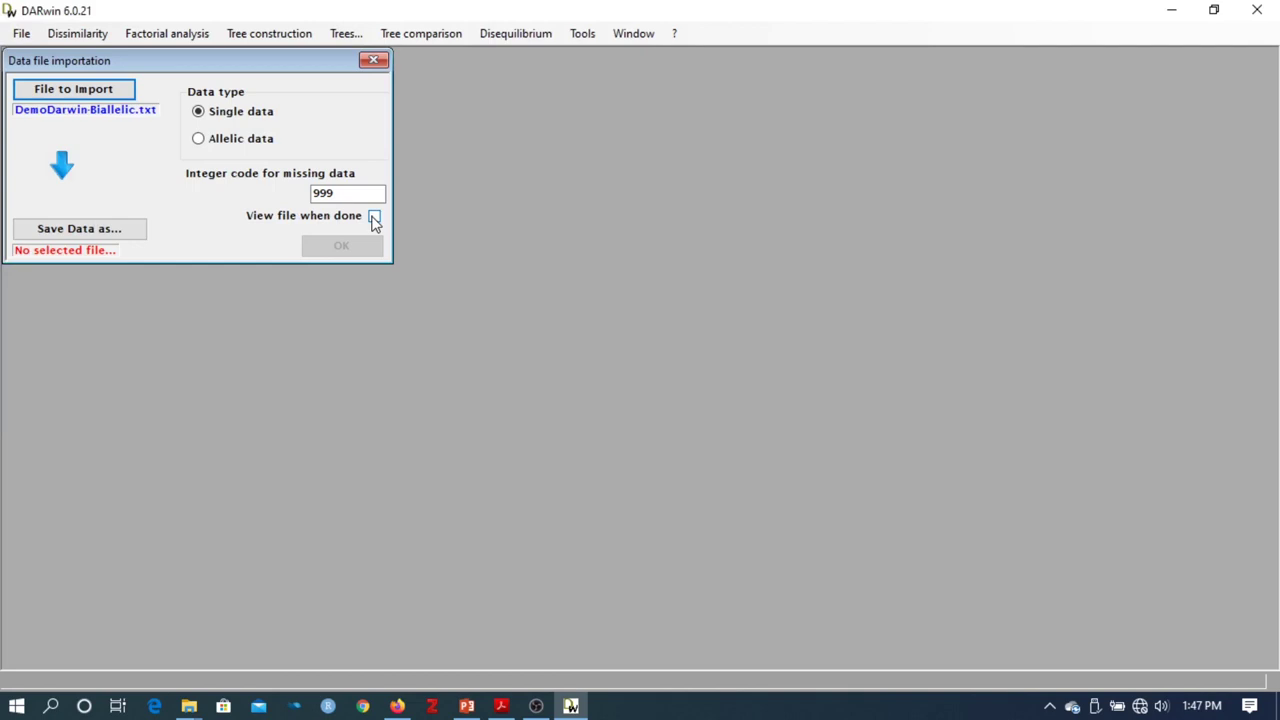
click(465, 440)
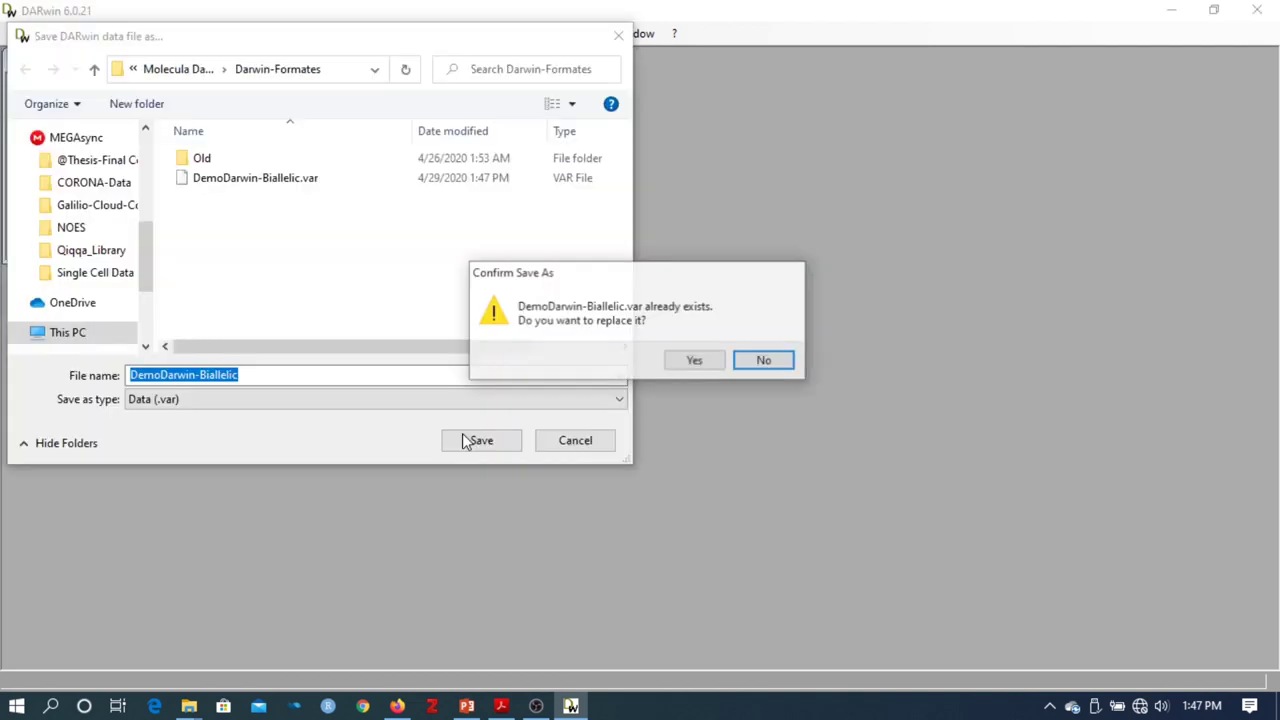
click(697, 364)
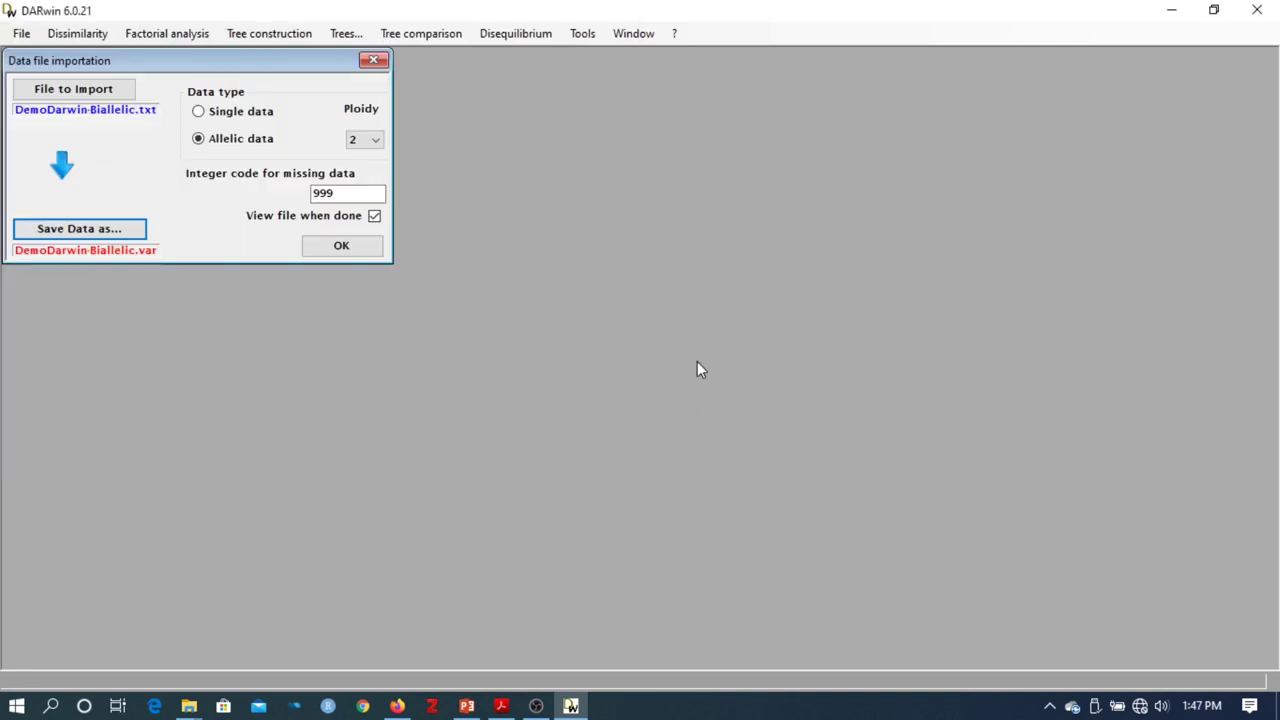
click(341, 246)
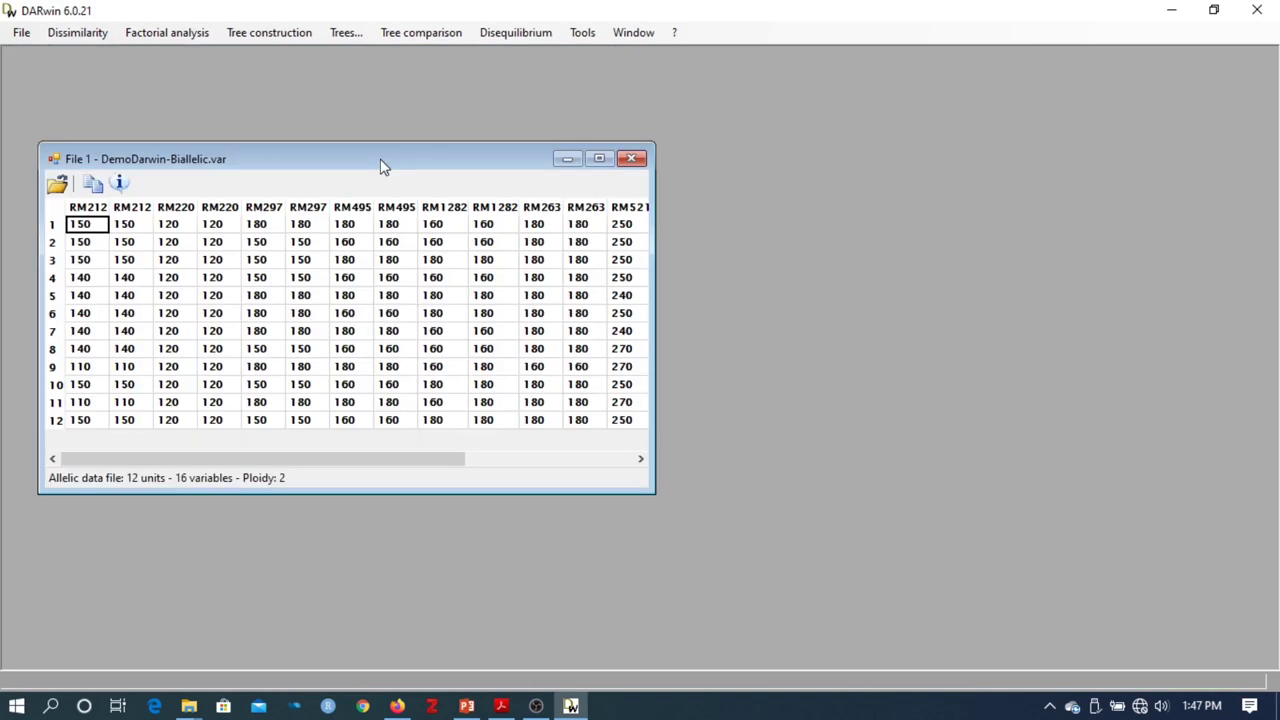
Close the DemoDarwin-Biallelic.var table and start a single-data import.
drag(380, 167, 395, 158)
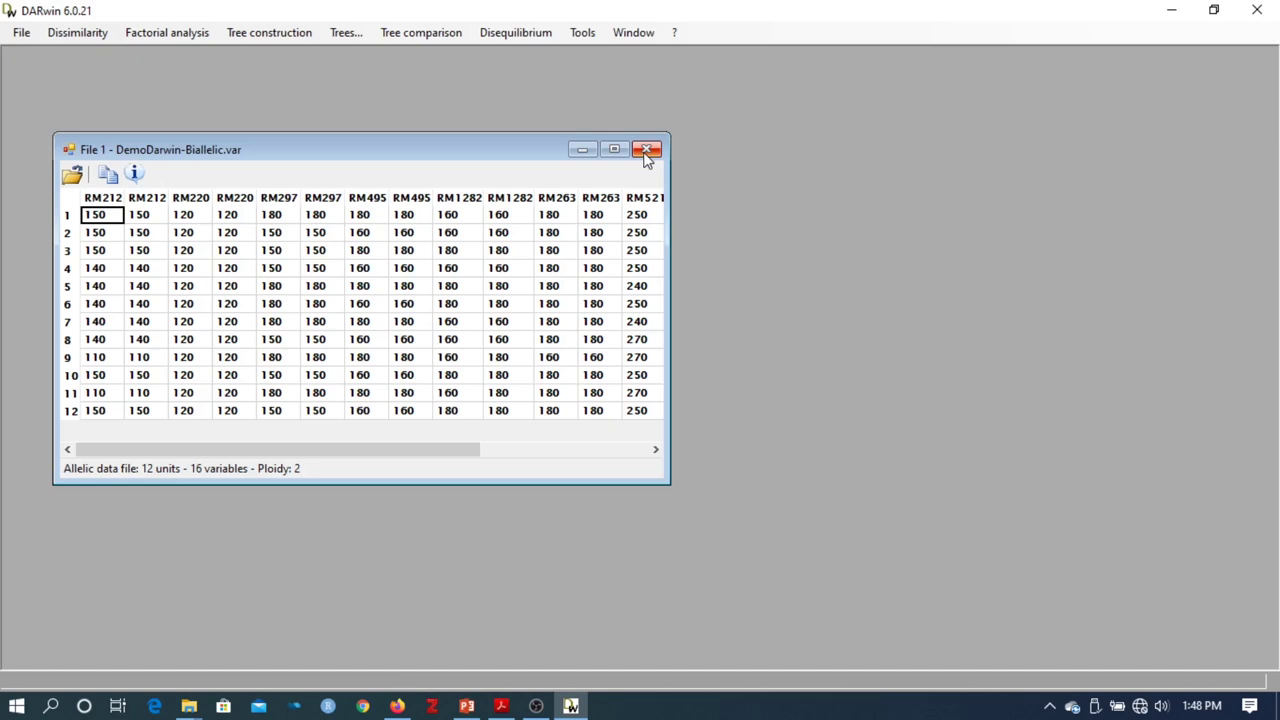
click(646, 152)
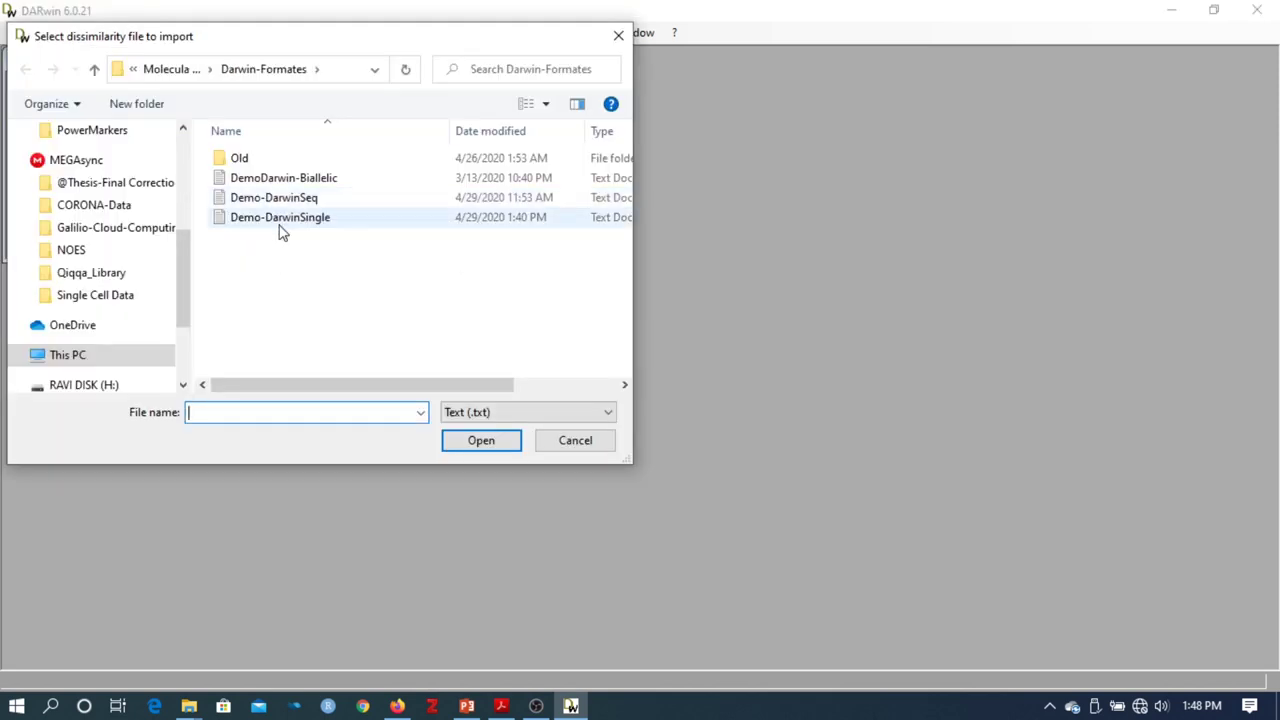
Import the Demo-DarwinSingle file as single data, saving it as Demo-DarwinSingle.var.
click(281, 226)
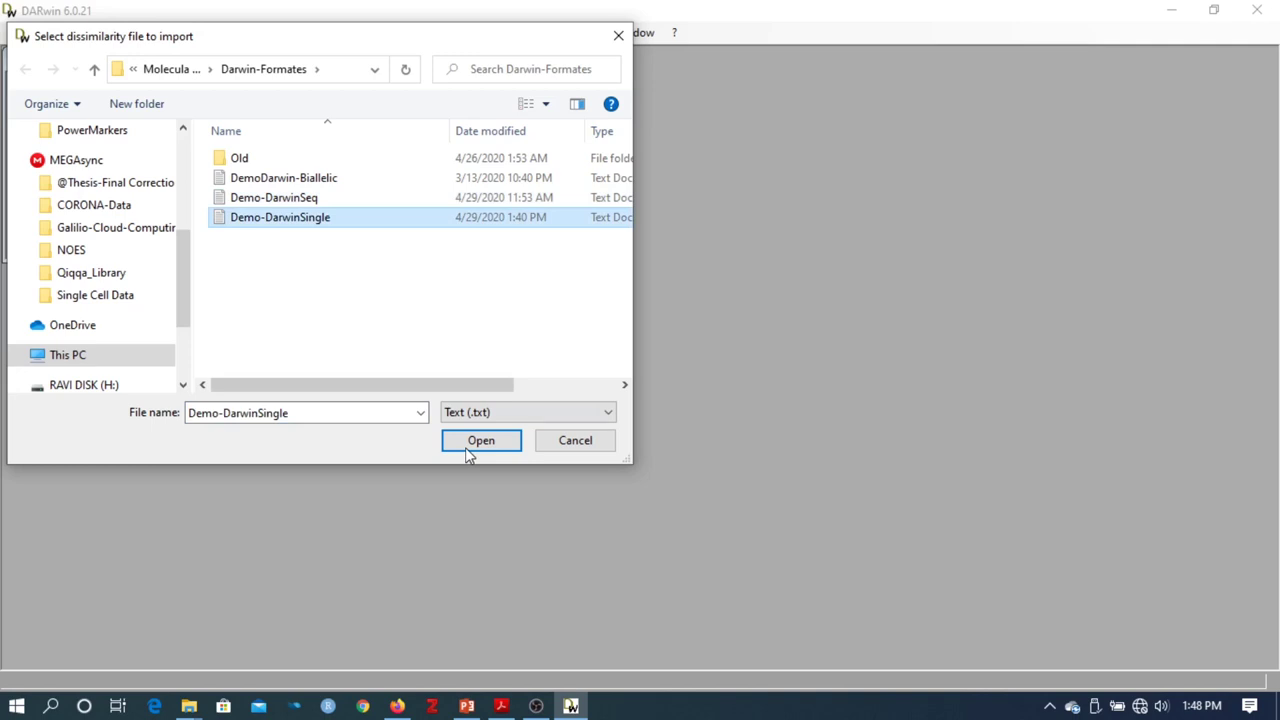
click(467, 449)
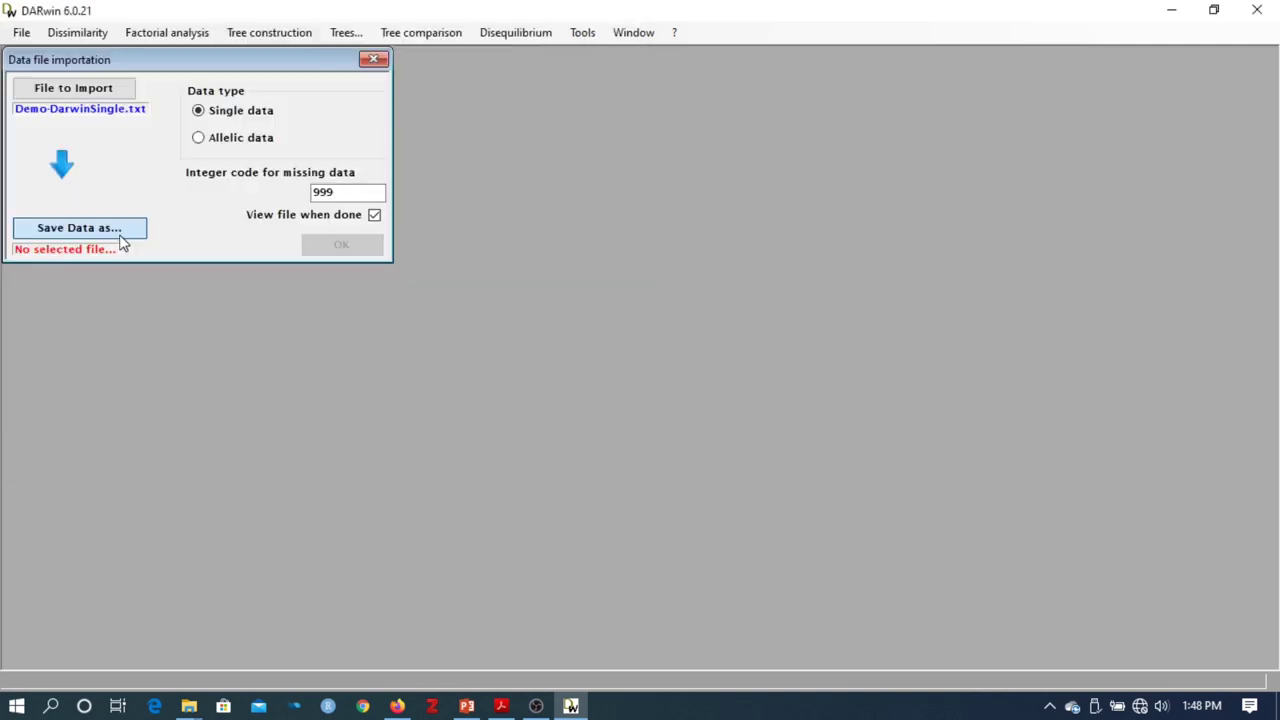
click(120, 240)
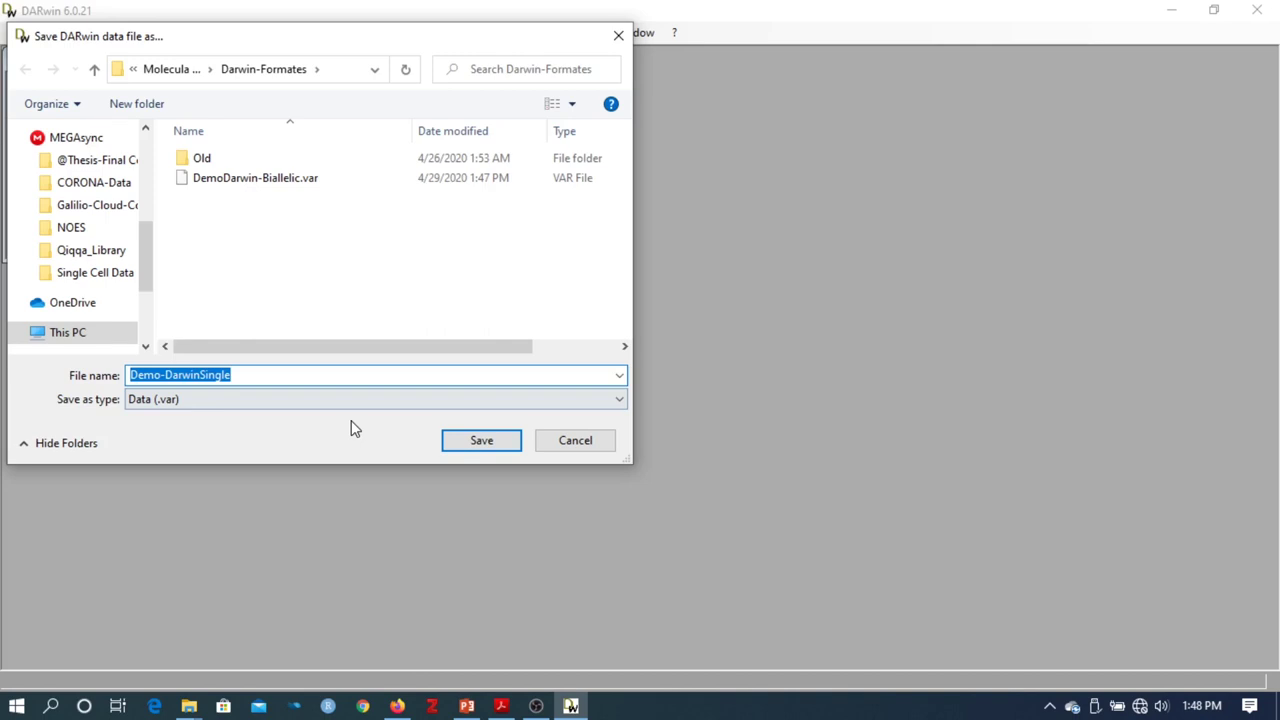
key(Return)
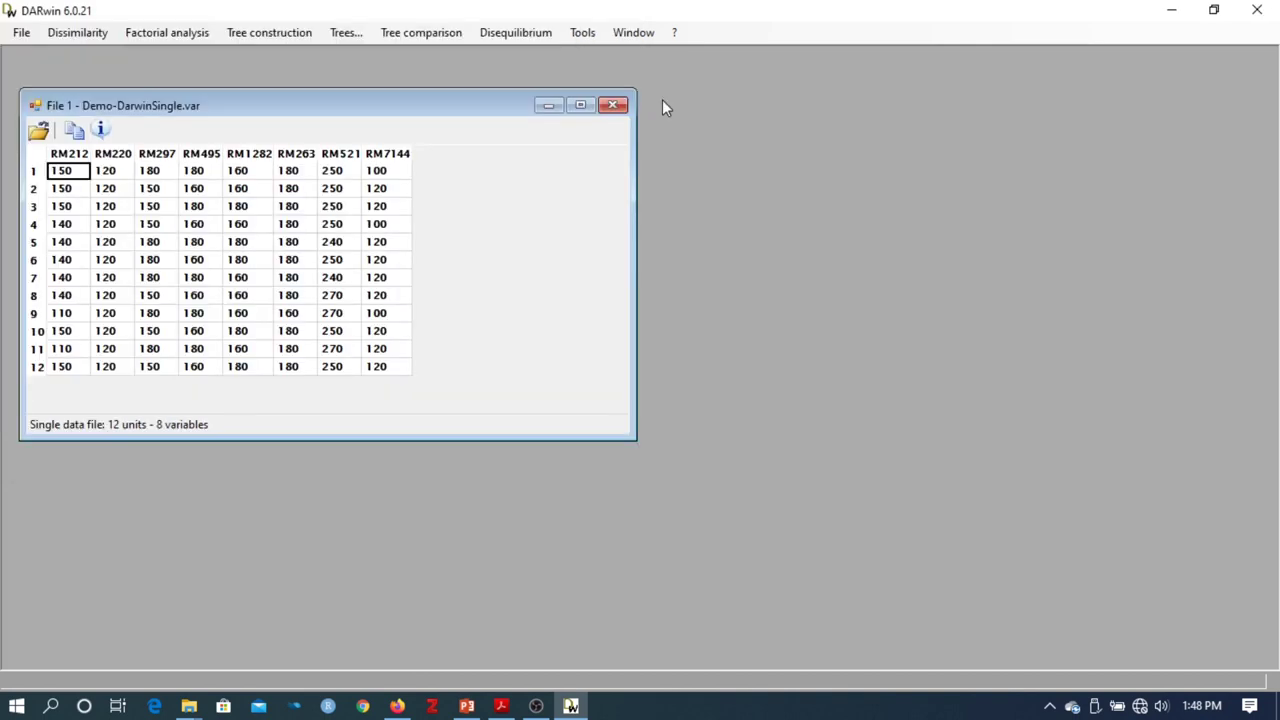
Close the Demo-DarwinSingle.var table to begin a sequence-data import.
click(612, 105)
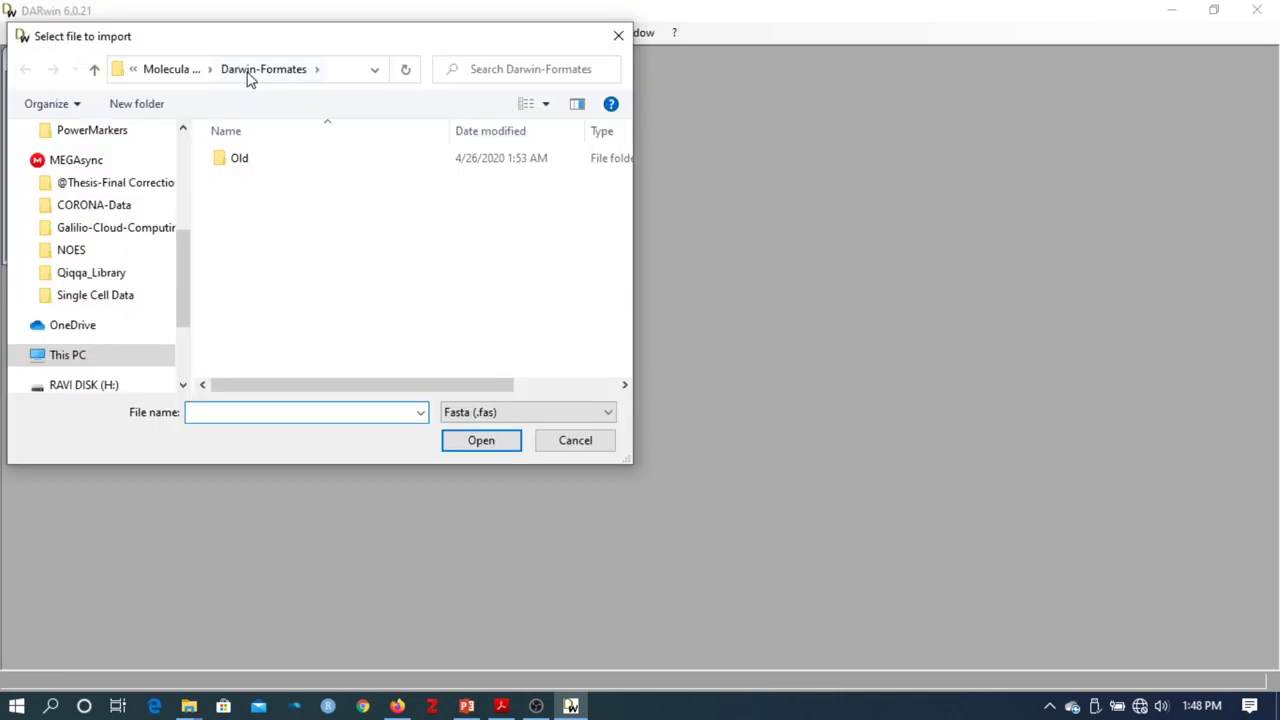
Import Demo-DarwinSeq as Fasta sequences with View file ticked, saving as Demo-DarwinSeq.var.
click(606, 412)
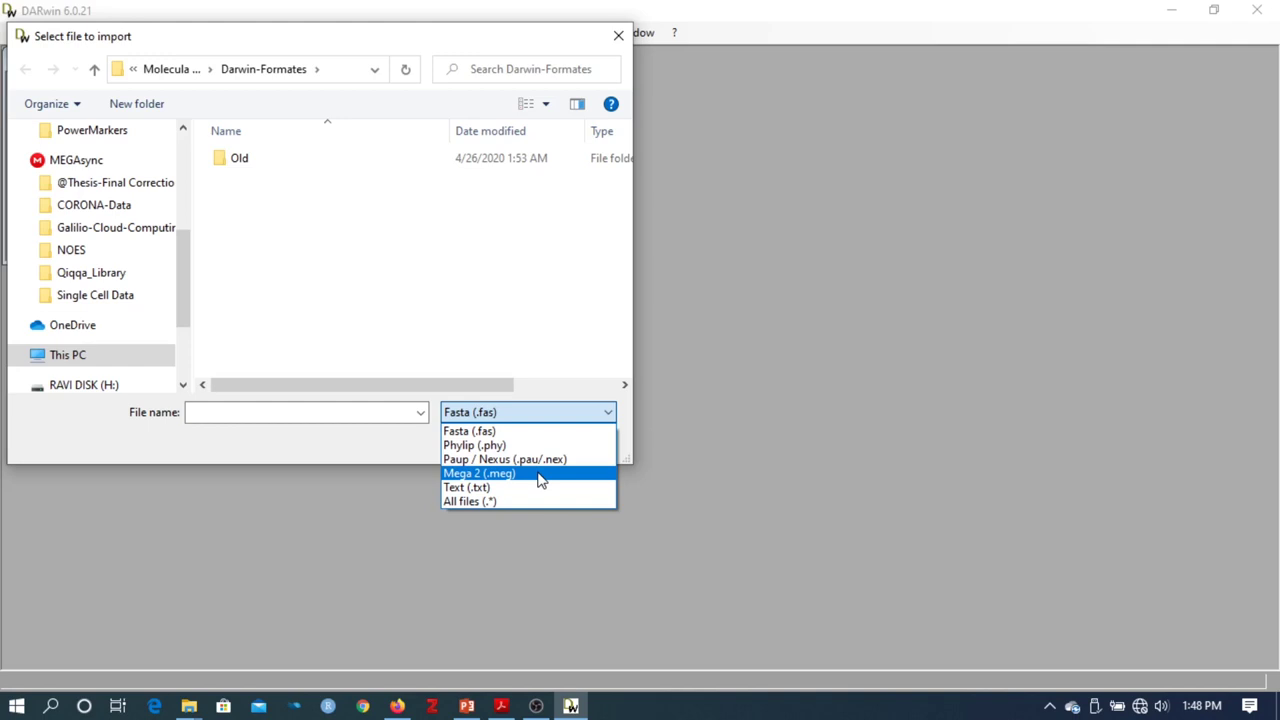
key(Escape)
key(Escape)
click(307, 210)
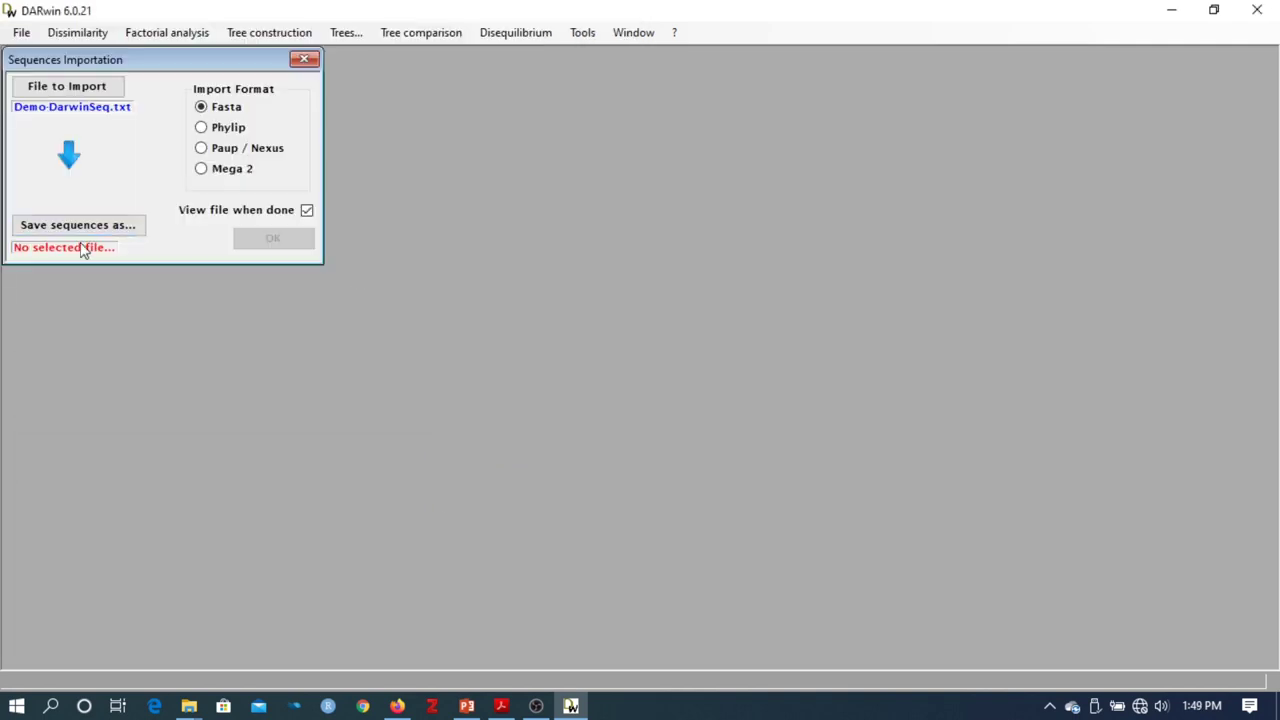
click(78, 226)
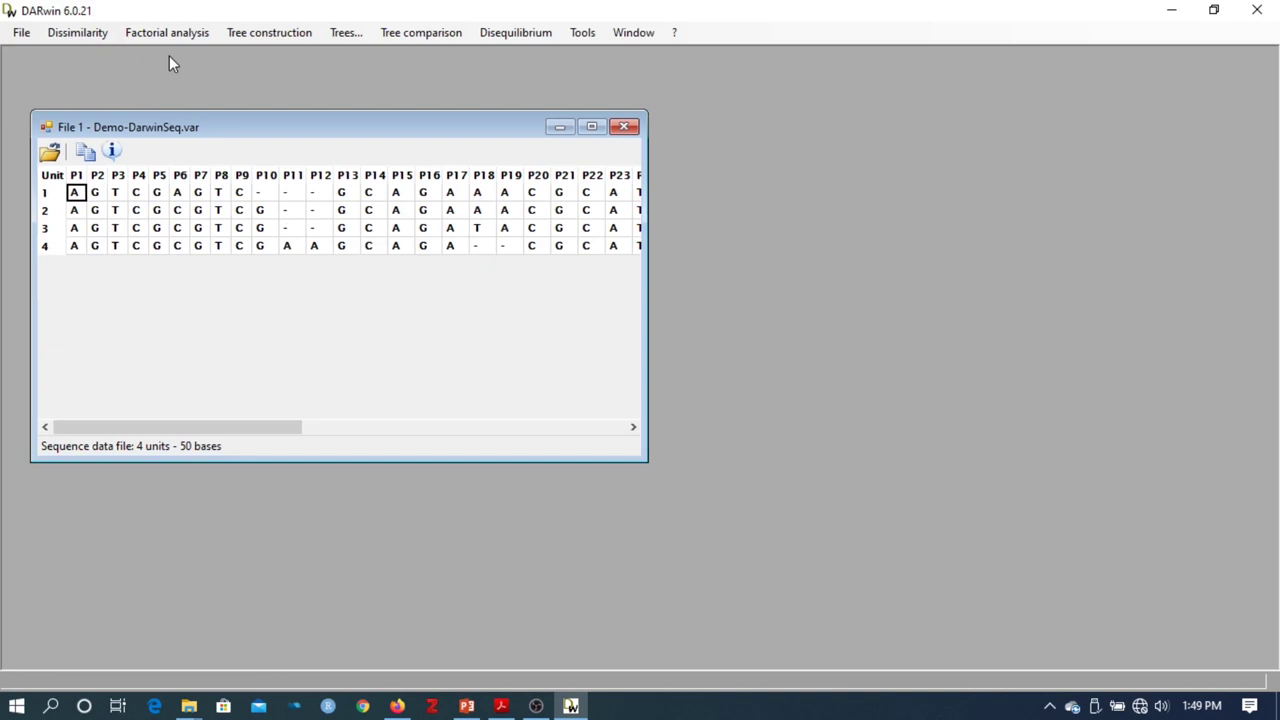
mouse_move(587, 704)
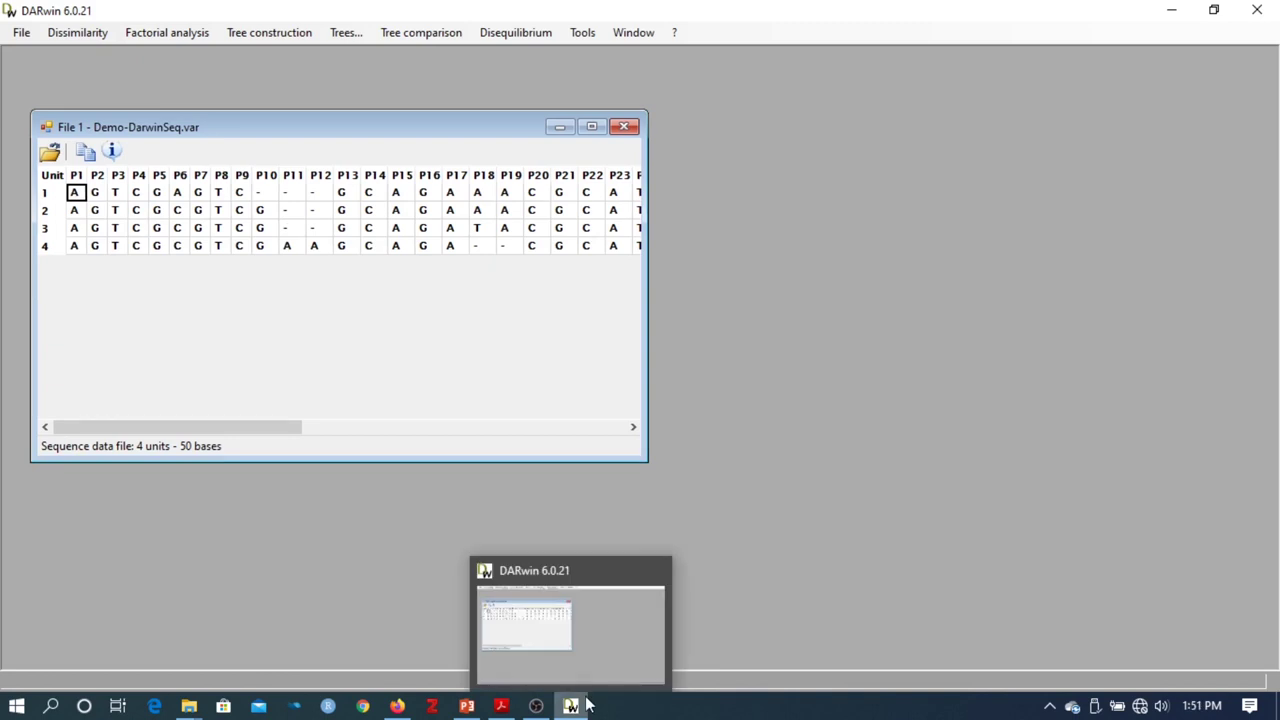